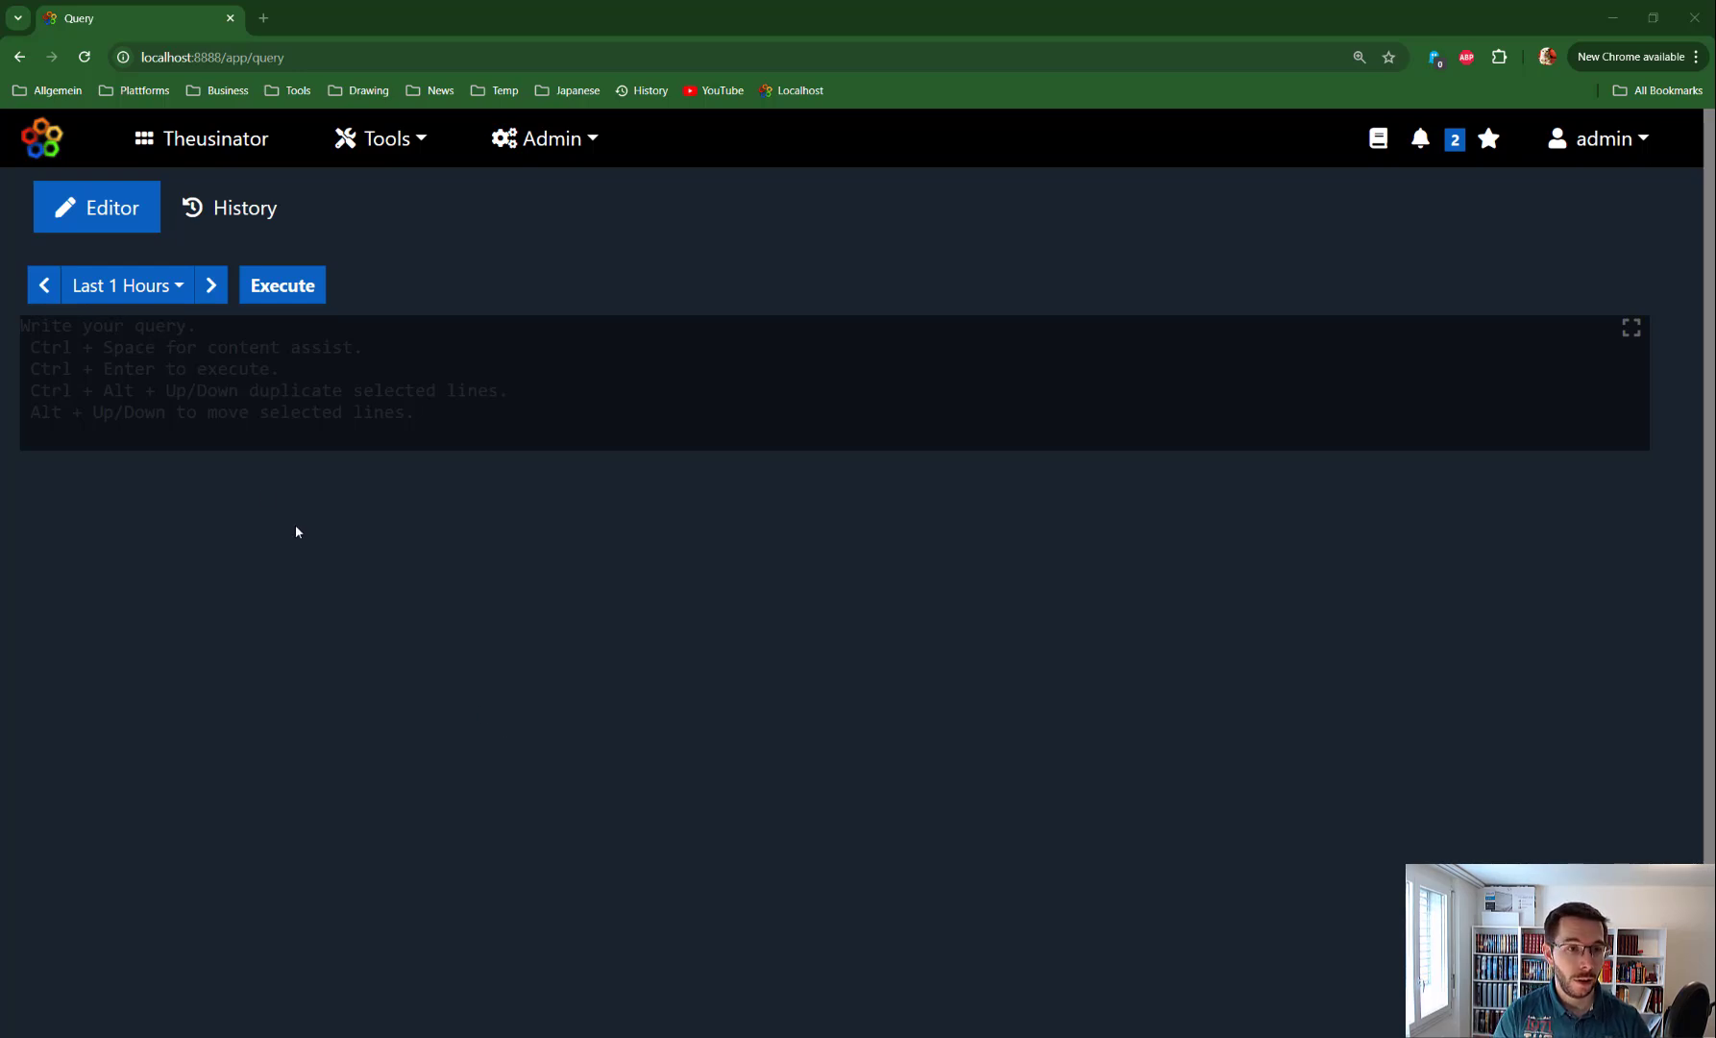
# Write '| crates' in the query editor, then change the keyword to '| bin'
pyautogui.click(21, 327)
pyautogui.write('|')
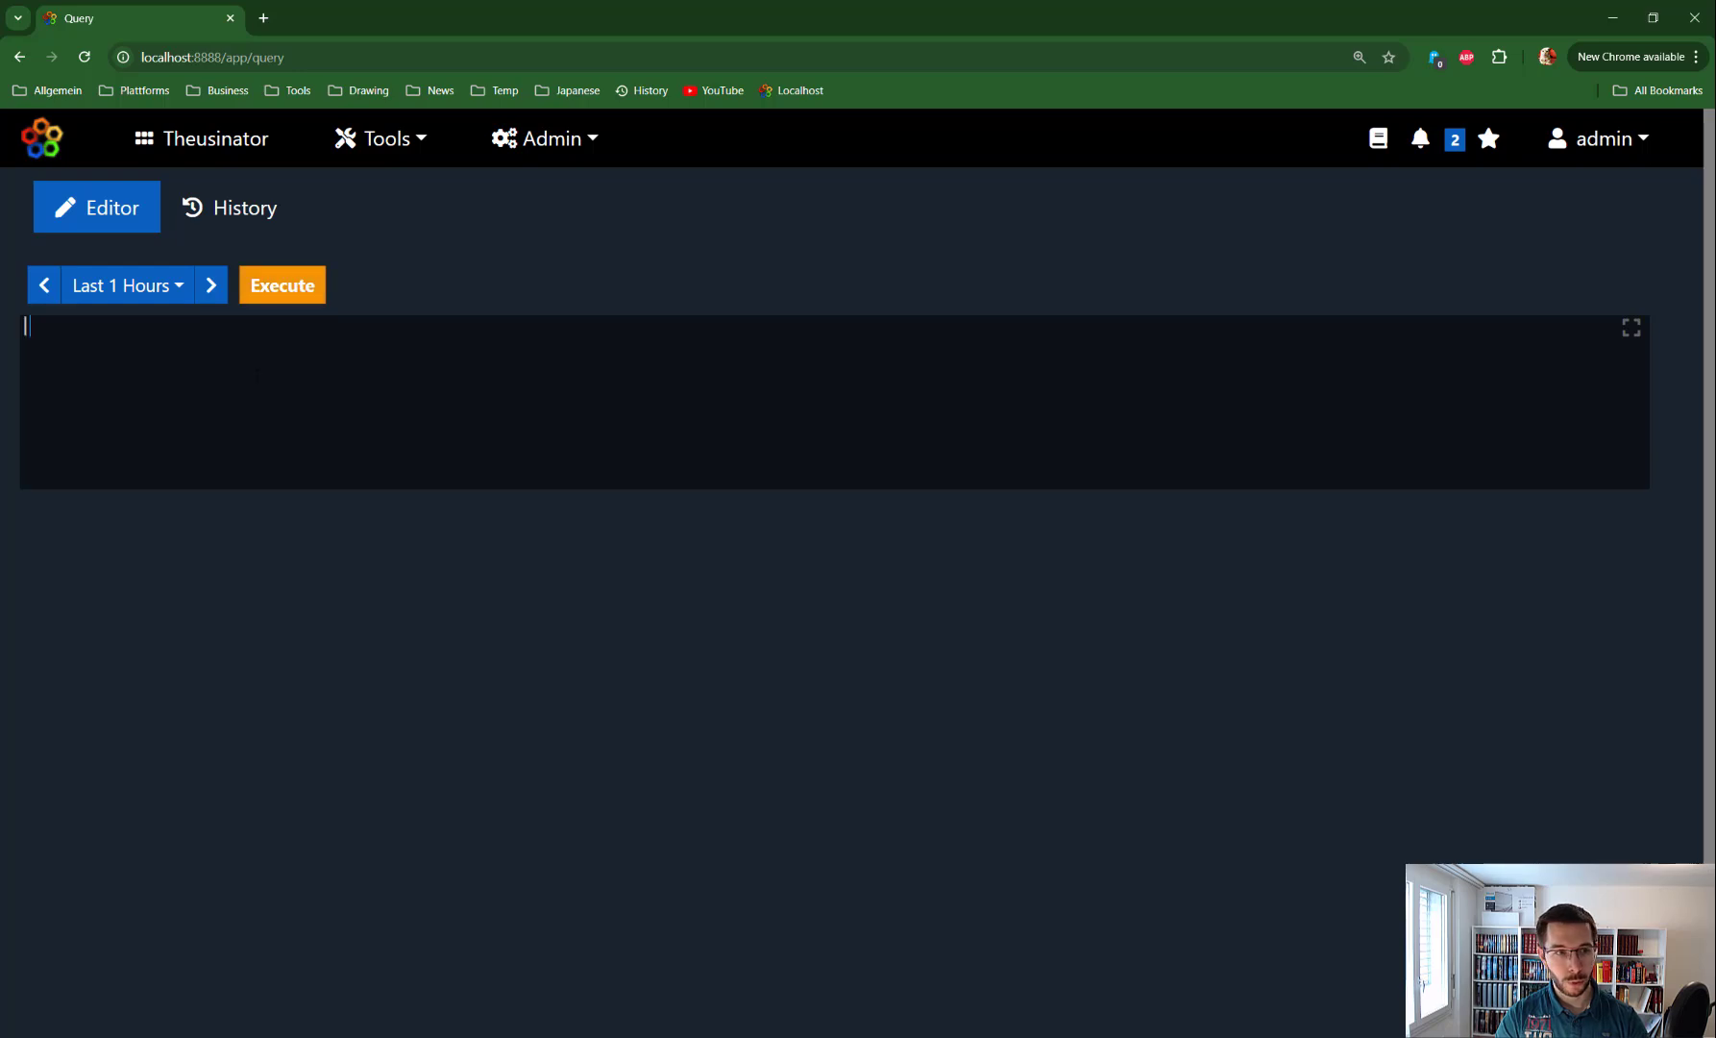
pyautogui.write(' crates')
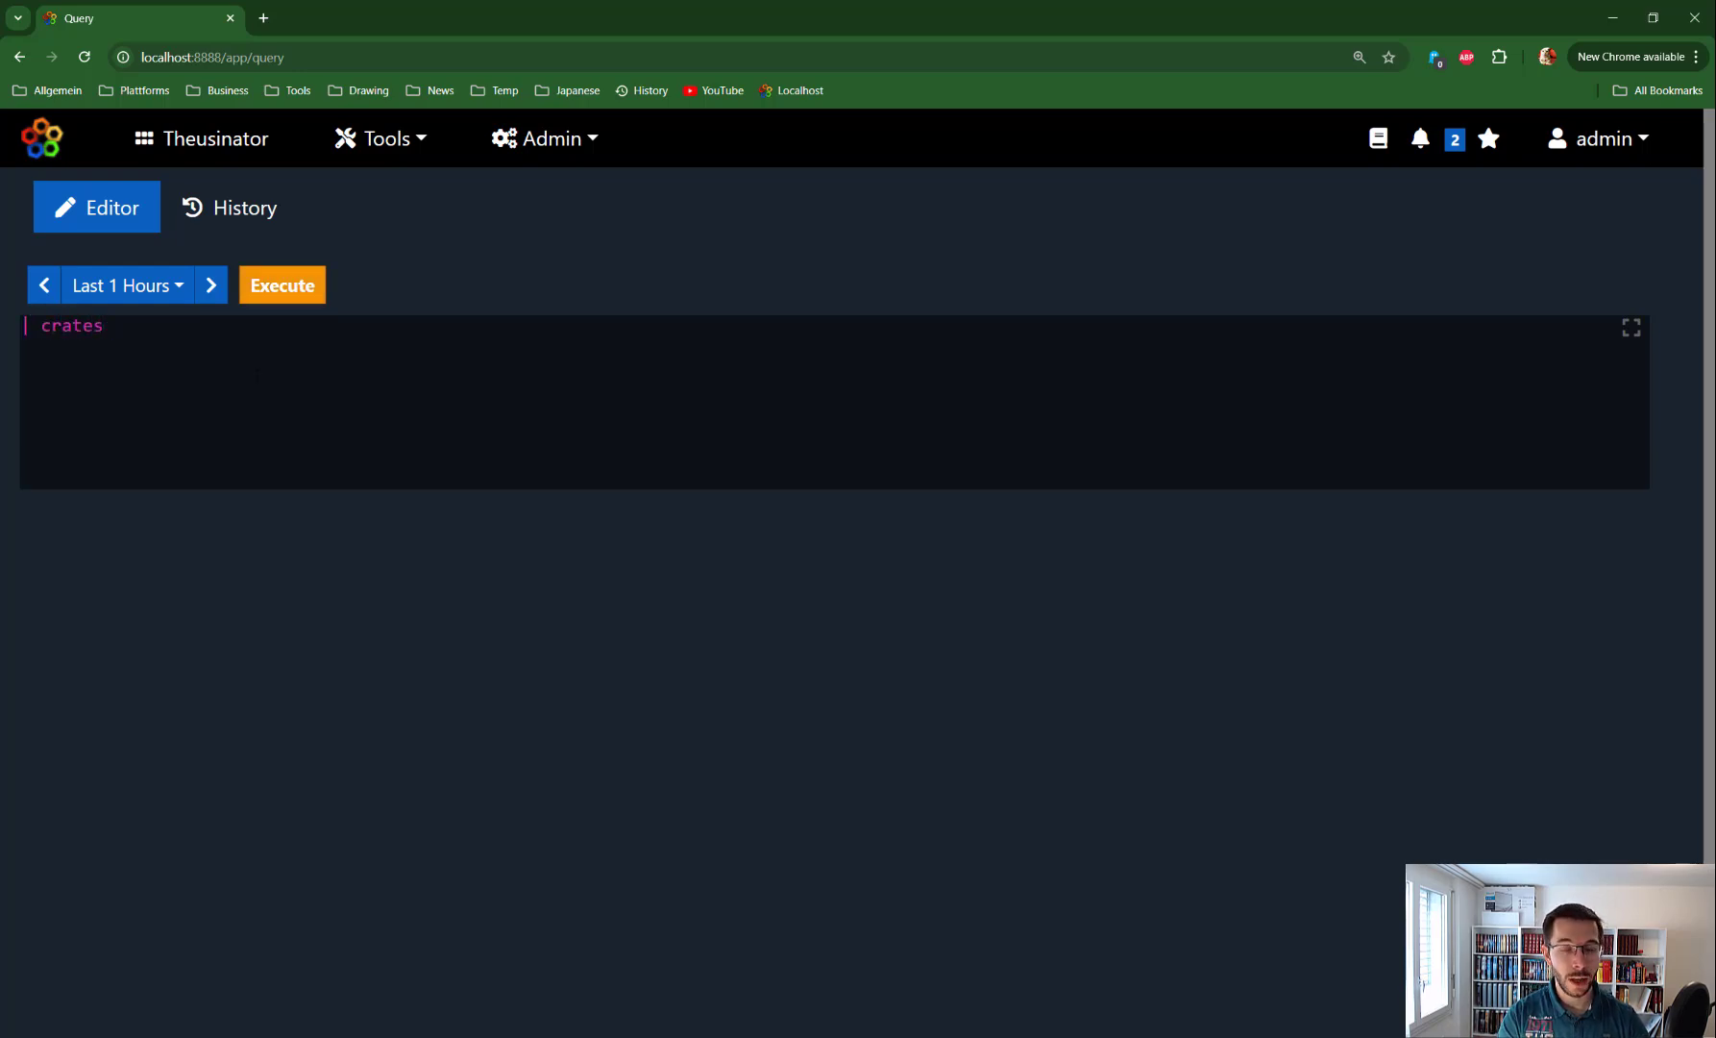
pyautogui.press('BackSpace')
pyautogui.press('BackSpace')
pyautogui.press('BackSpace')
pyautogui.press('BackSpace')
pyautogui.press('BackSpace')
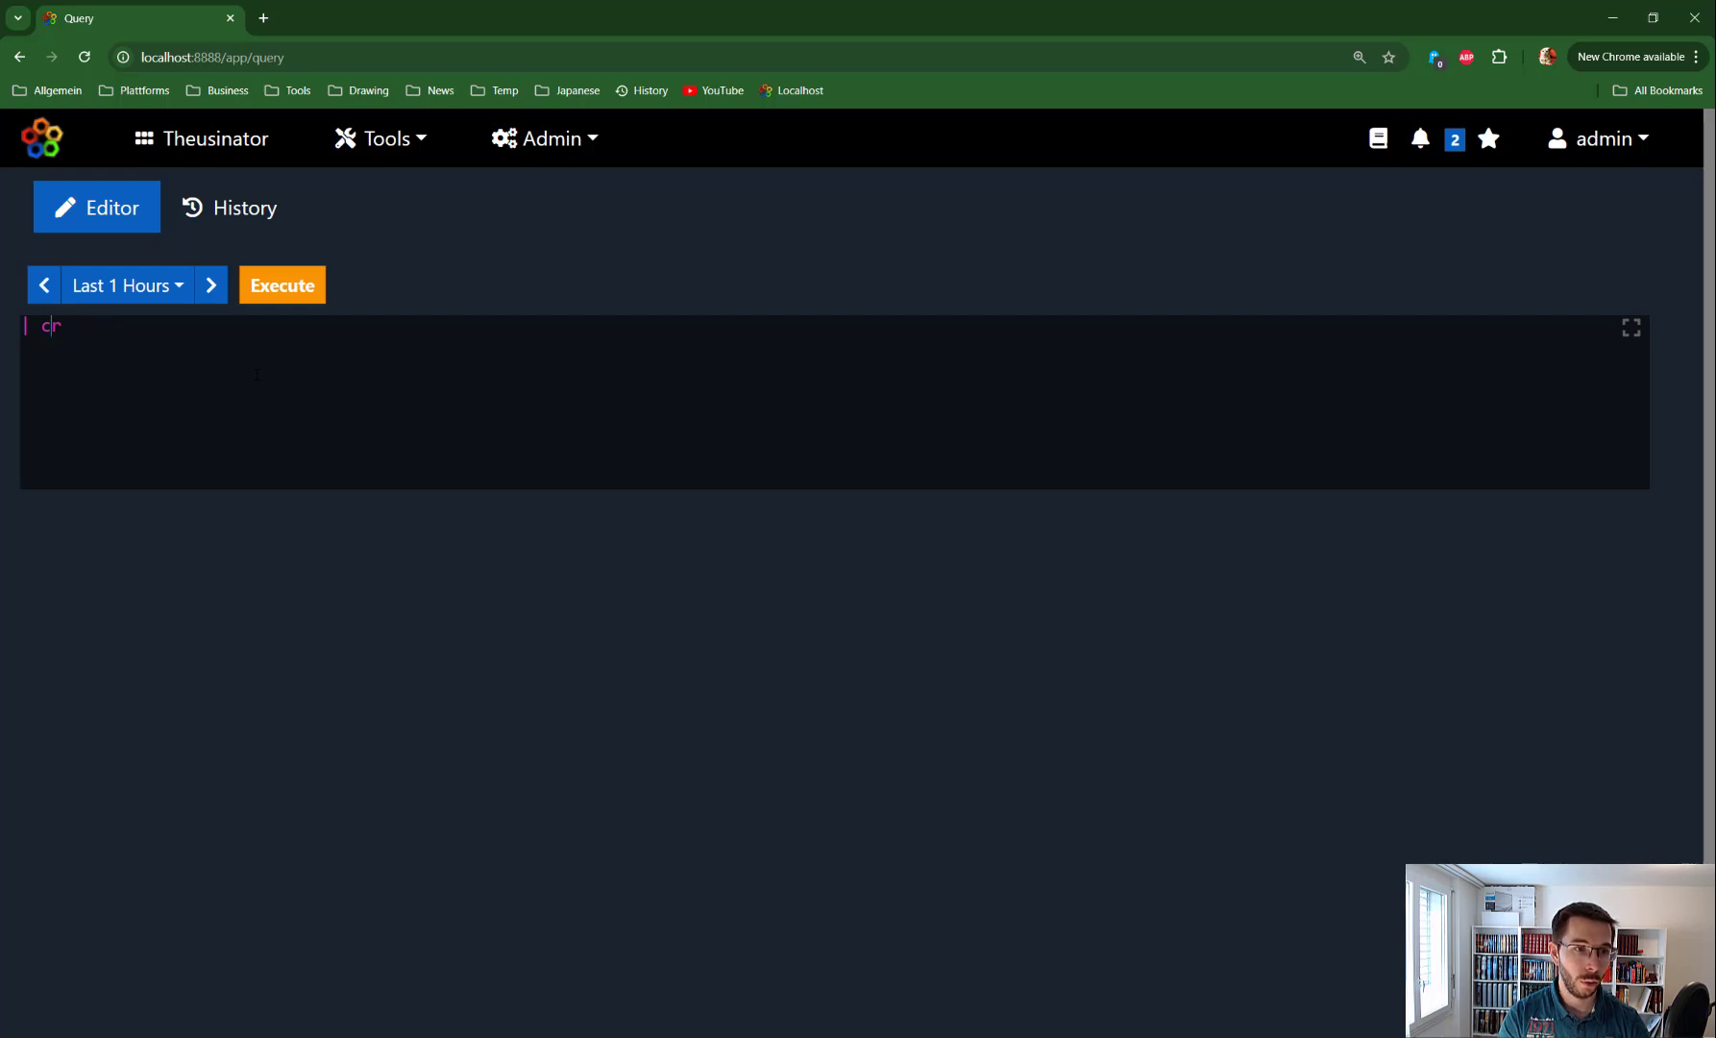
pyautogui.write('bin')
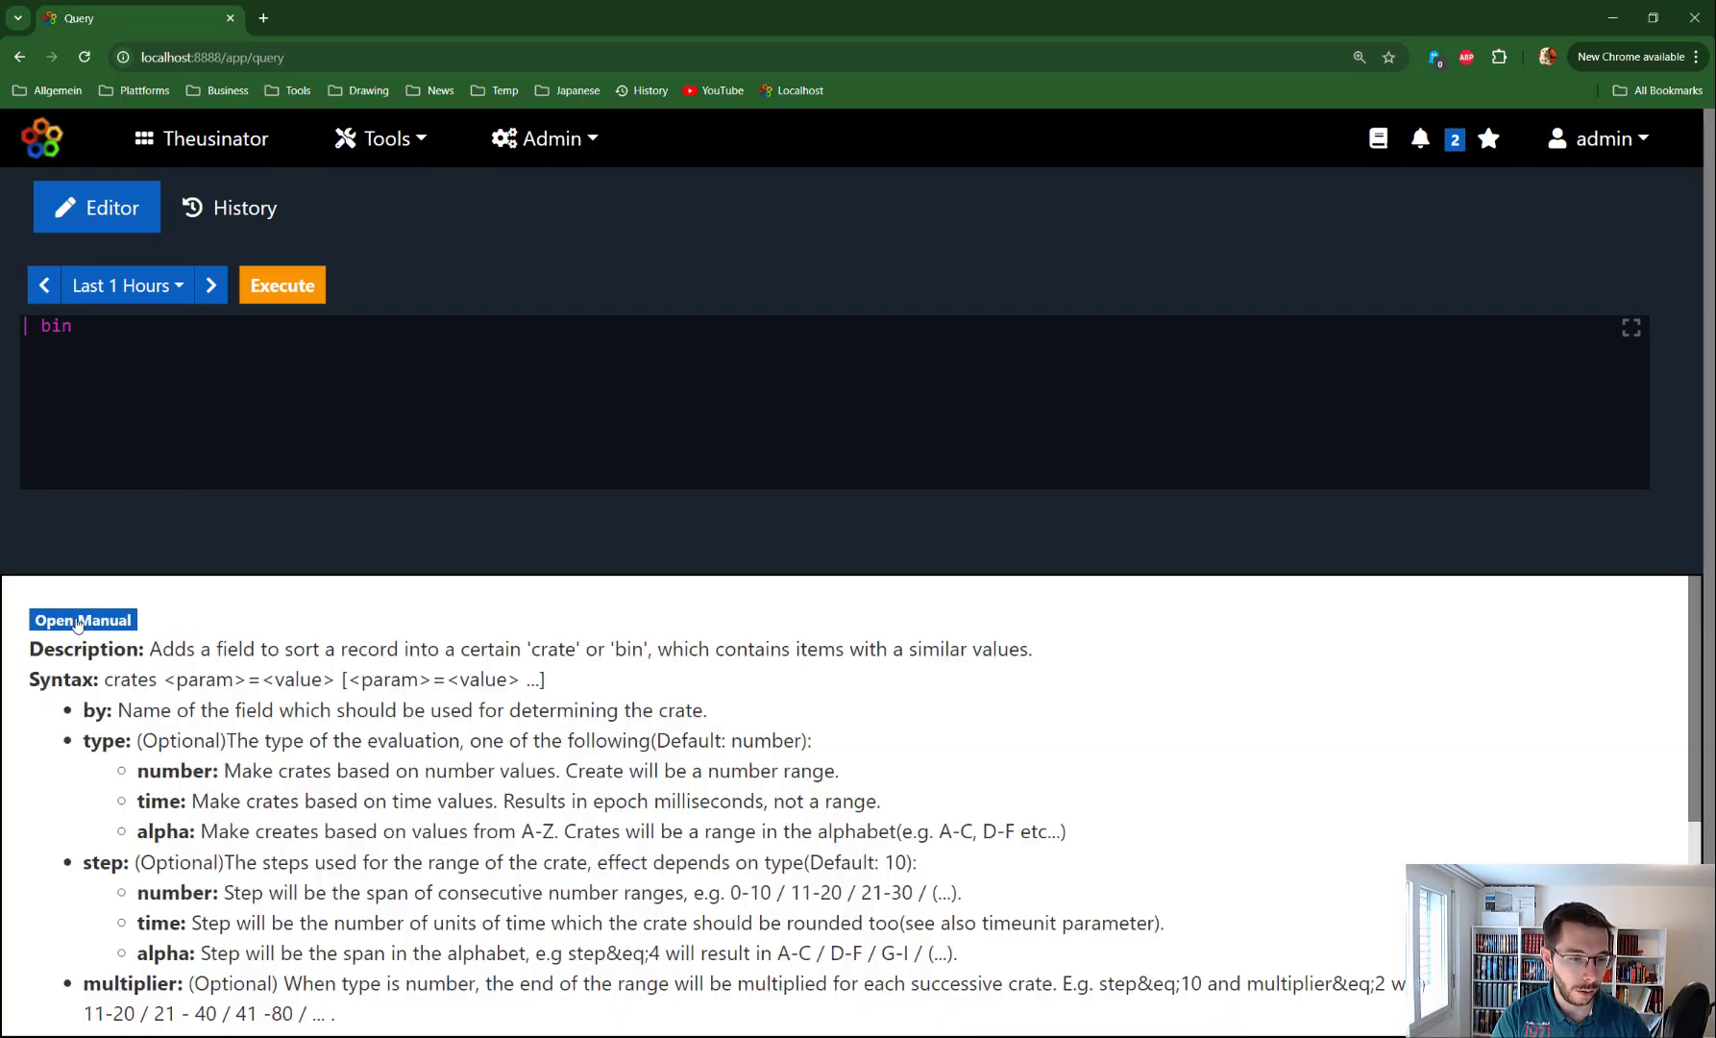
# Copy the first crates example query from the manual and select all editor text
pyautogui.click(84, 619)
pyautogui.scroll(-10, 242, 680)
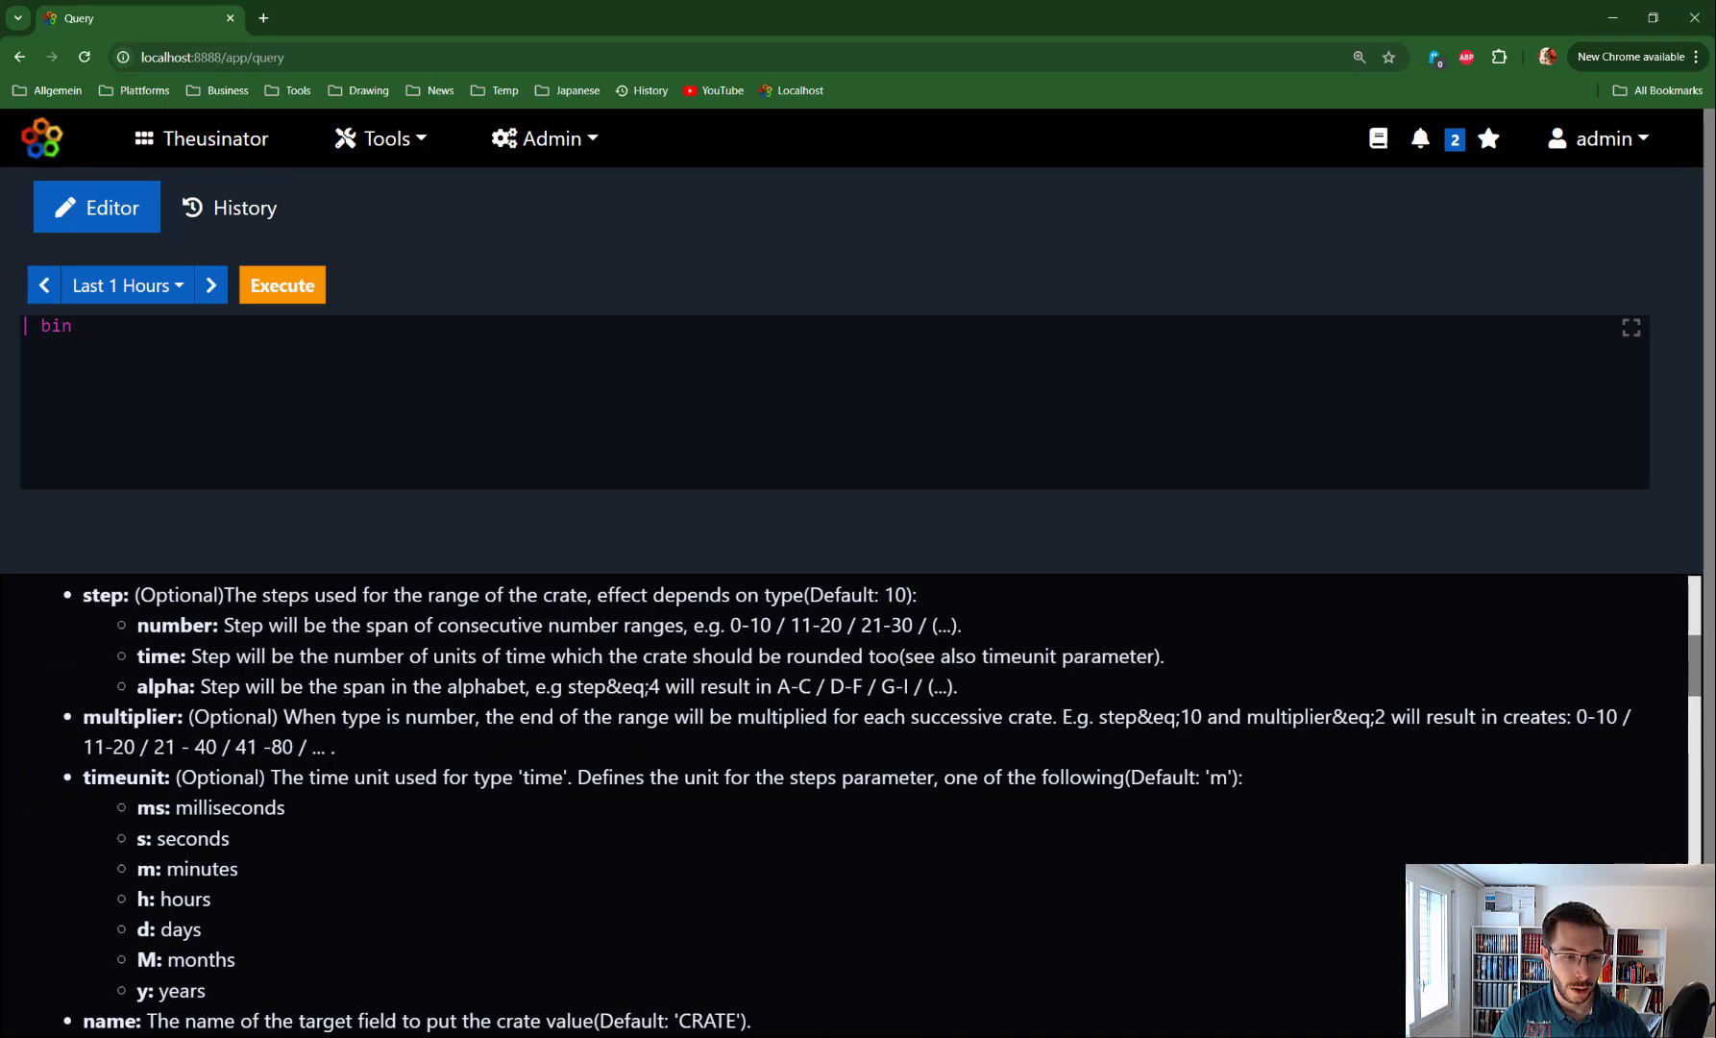
pyautogui.scroll(-4, 242, 680)
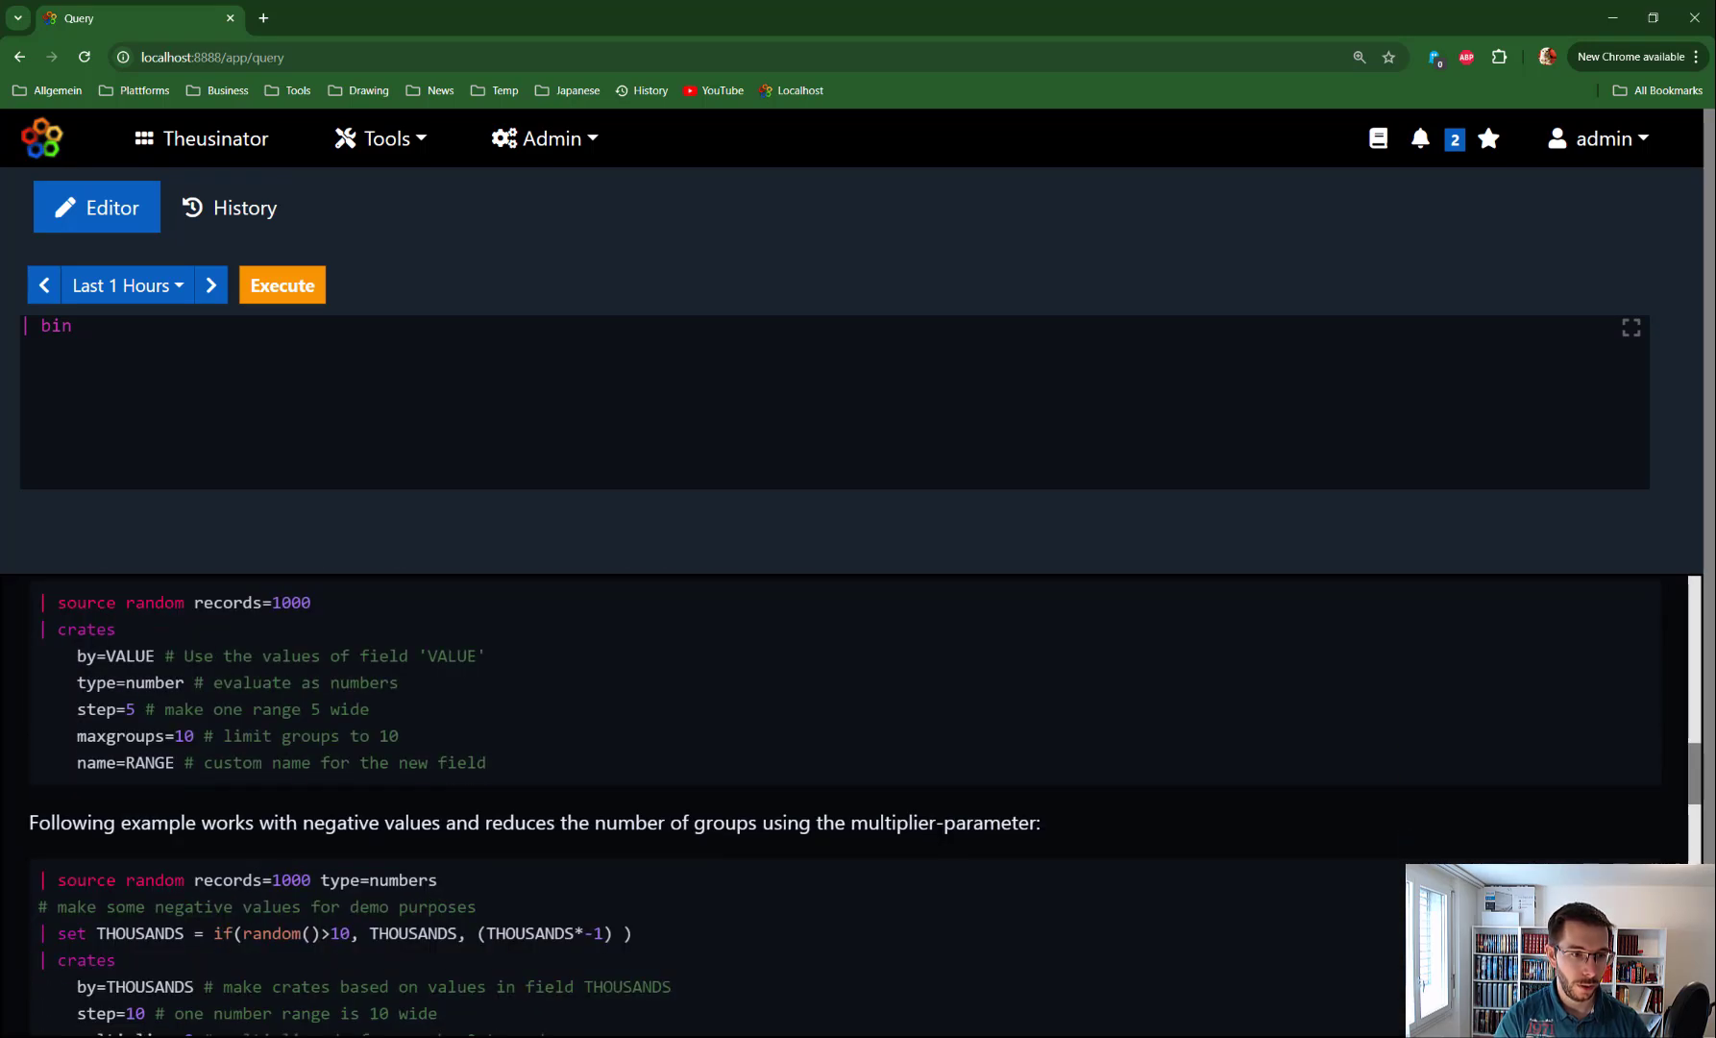
pyautogui.moveTo(38, 602); pyautogui.dragTo(490, 764)
pyautogui.hotkey('ctrl', 'c')
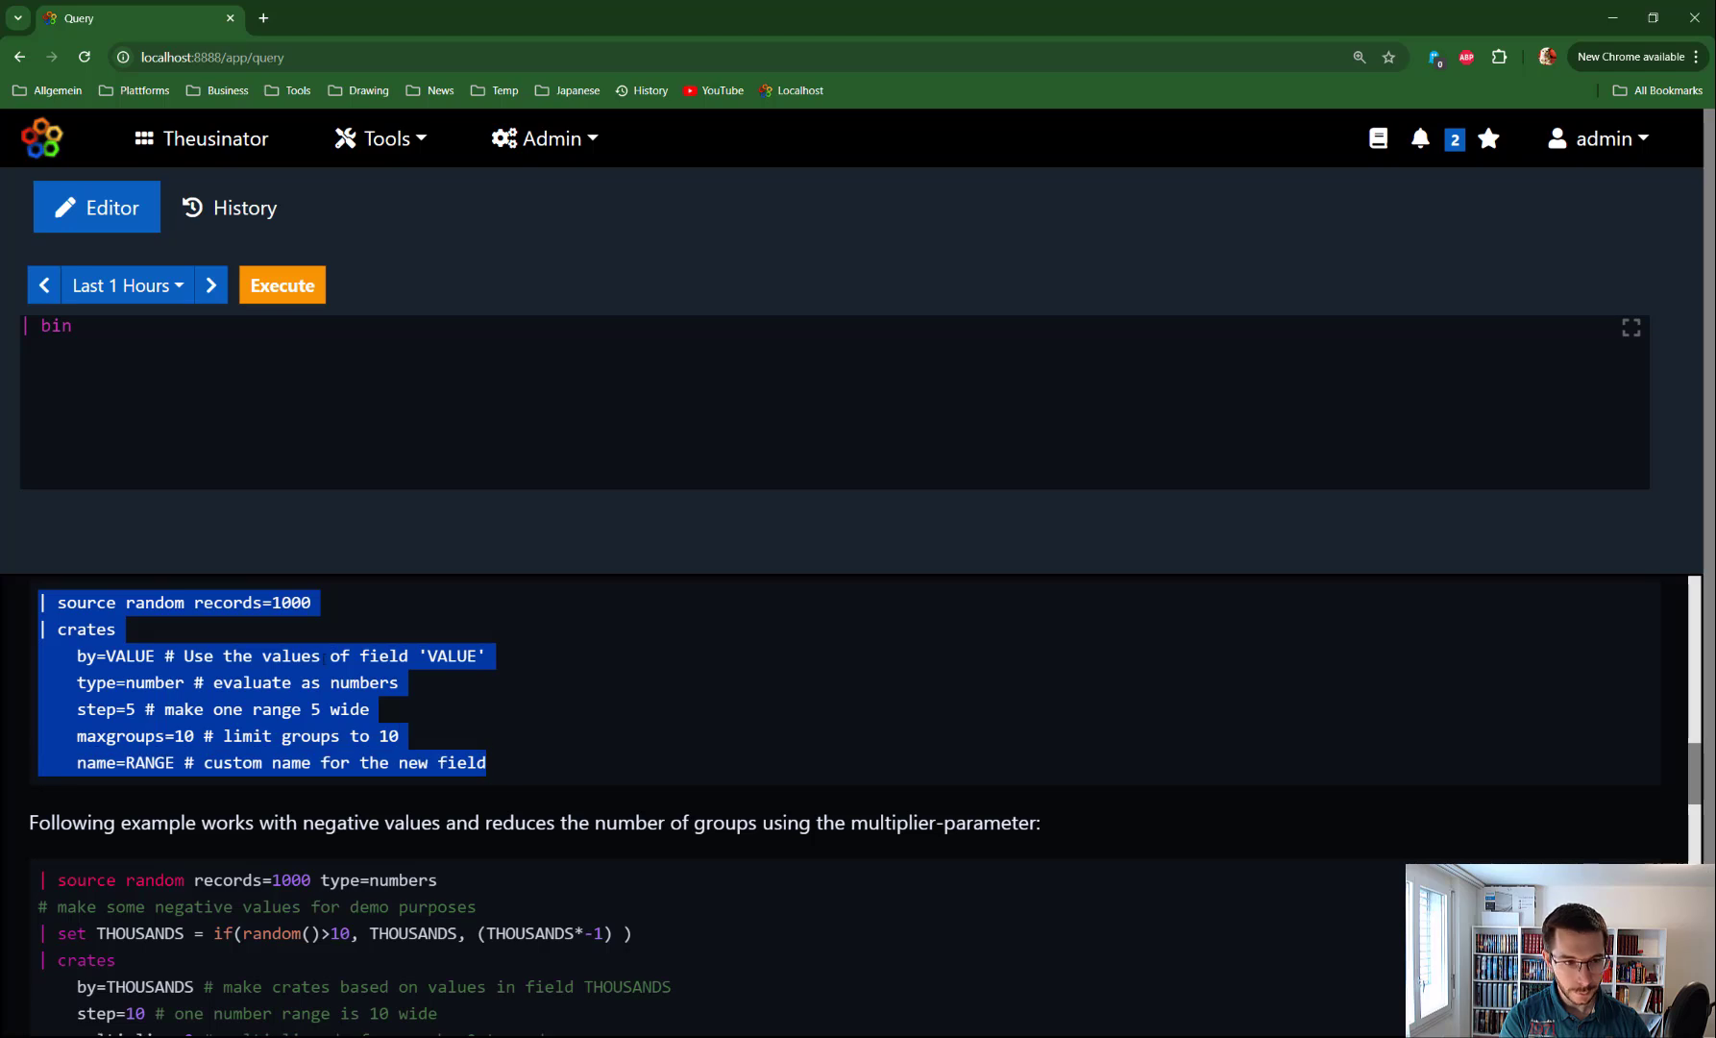
pyautogui.click(89, 329)
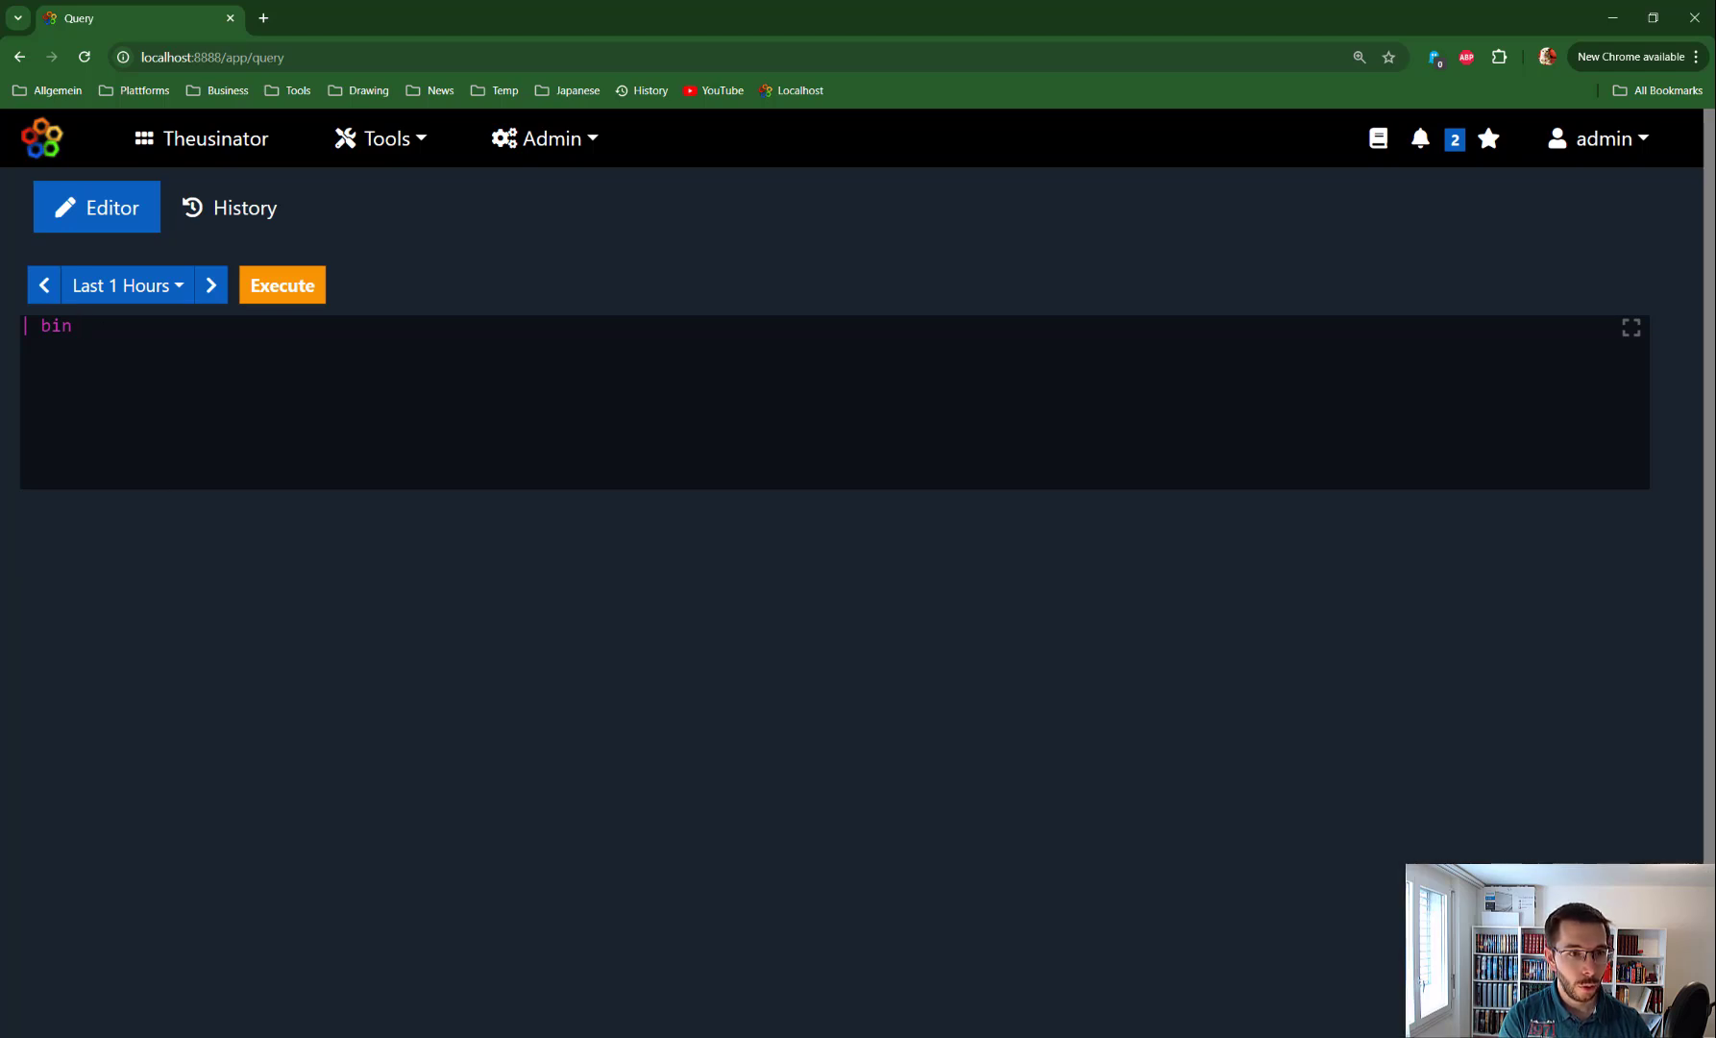
pyautogui.hotkey('ctrl', 'a')
# Paste the crates example over the query, point out type=number, and run it
pyautogui.hotkey('ctrl', 'v')
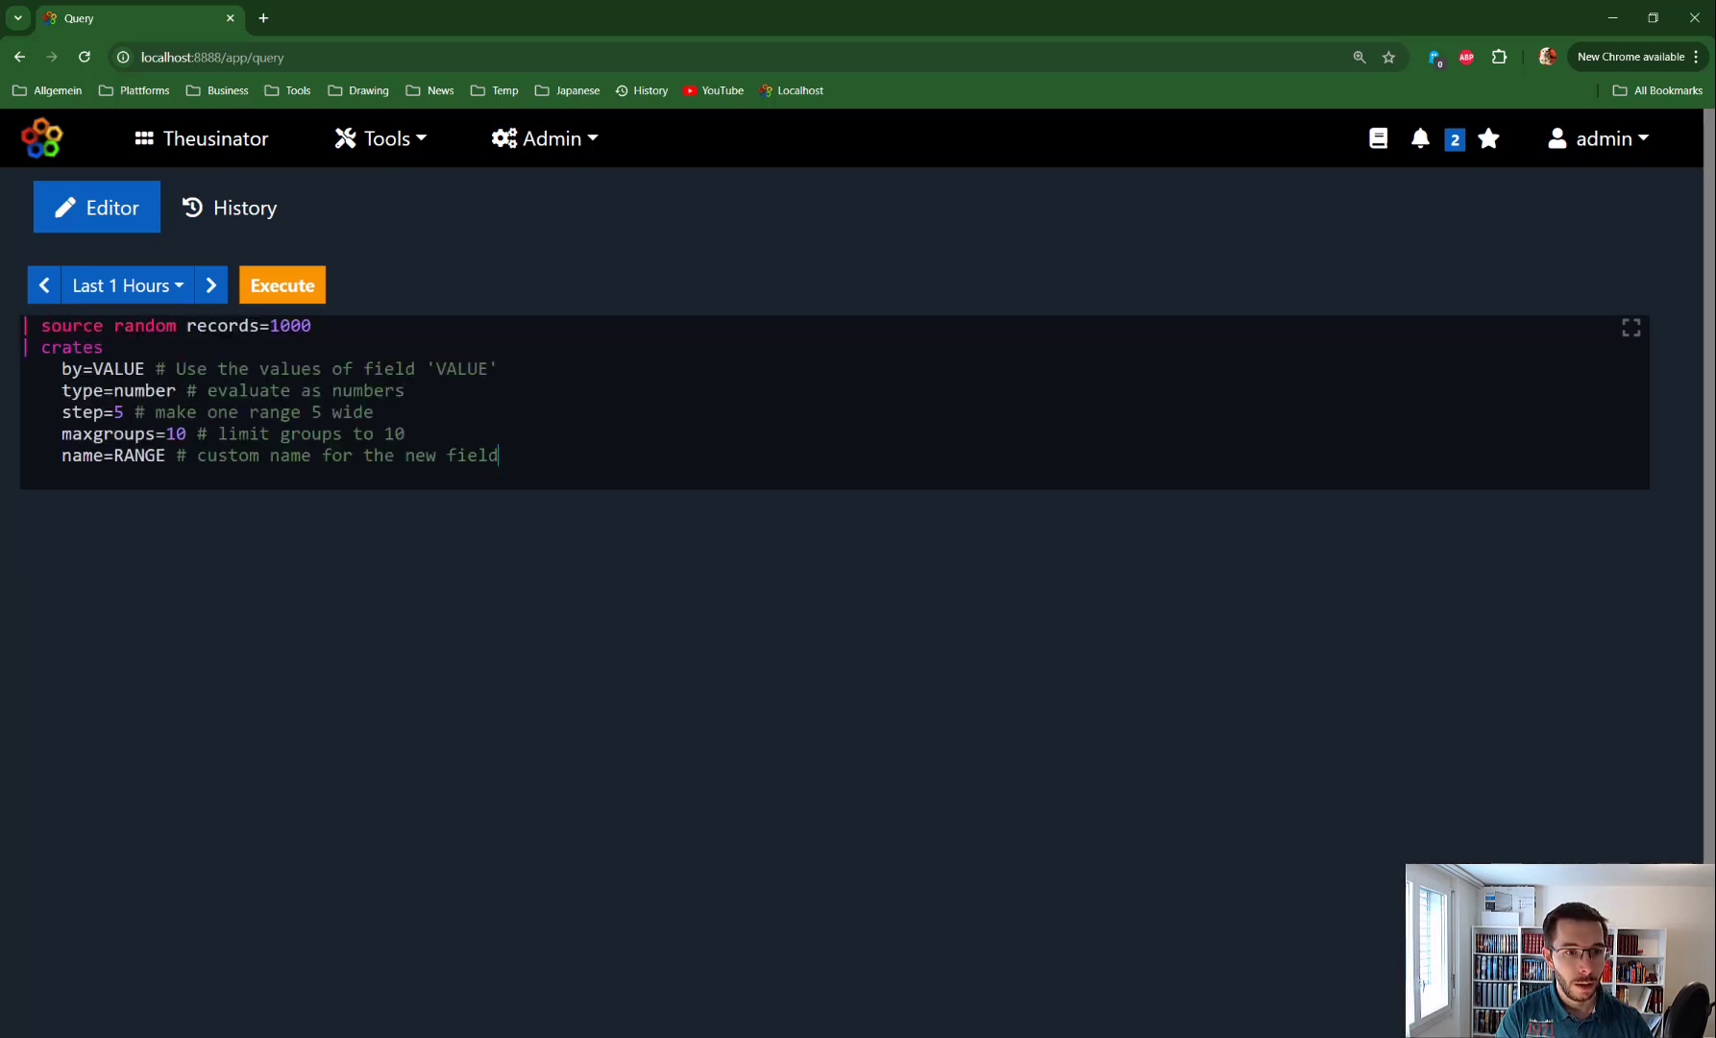
pyautogui.moveTo(177, 390); pyautogui.dragTo(61, 391)
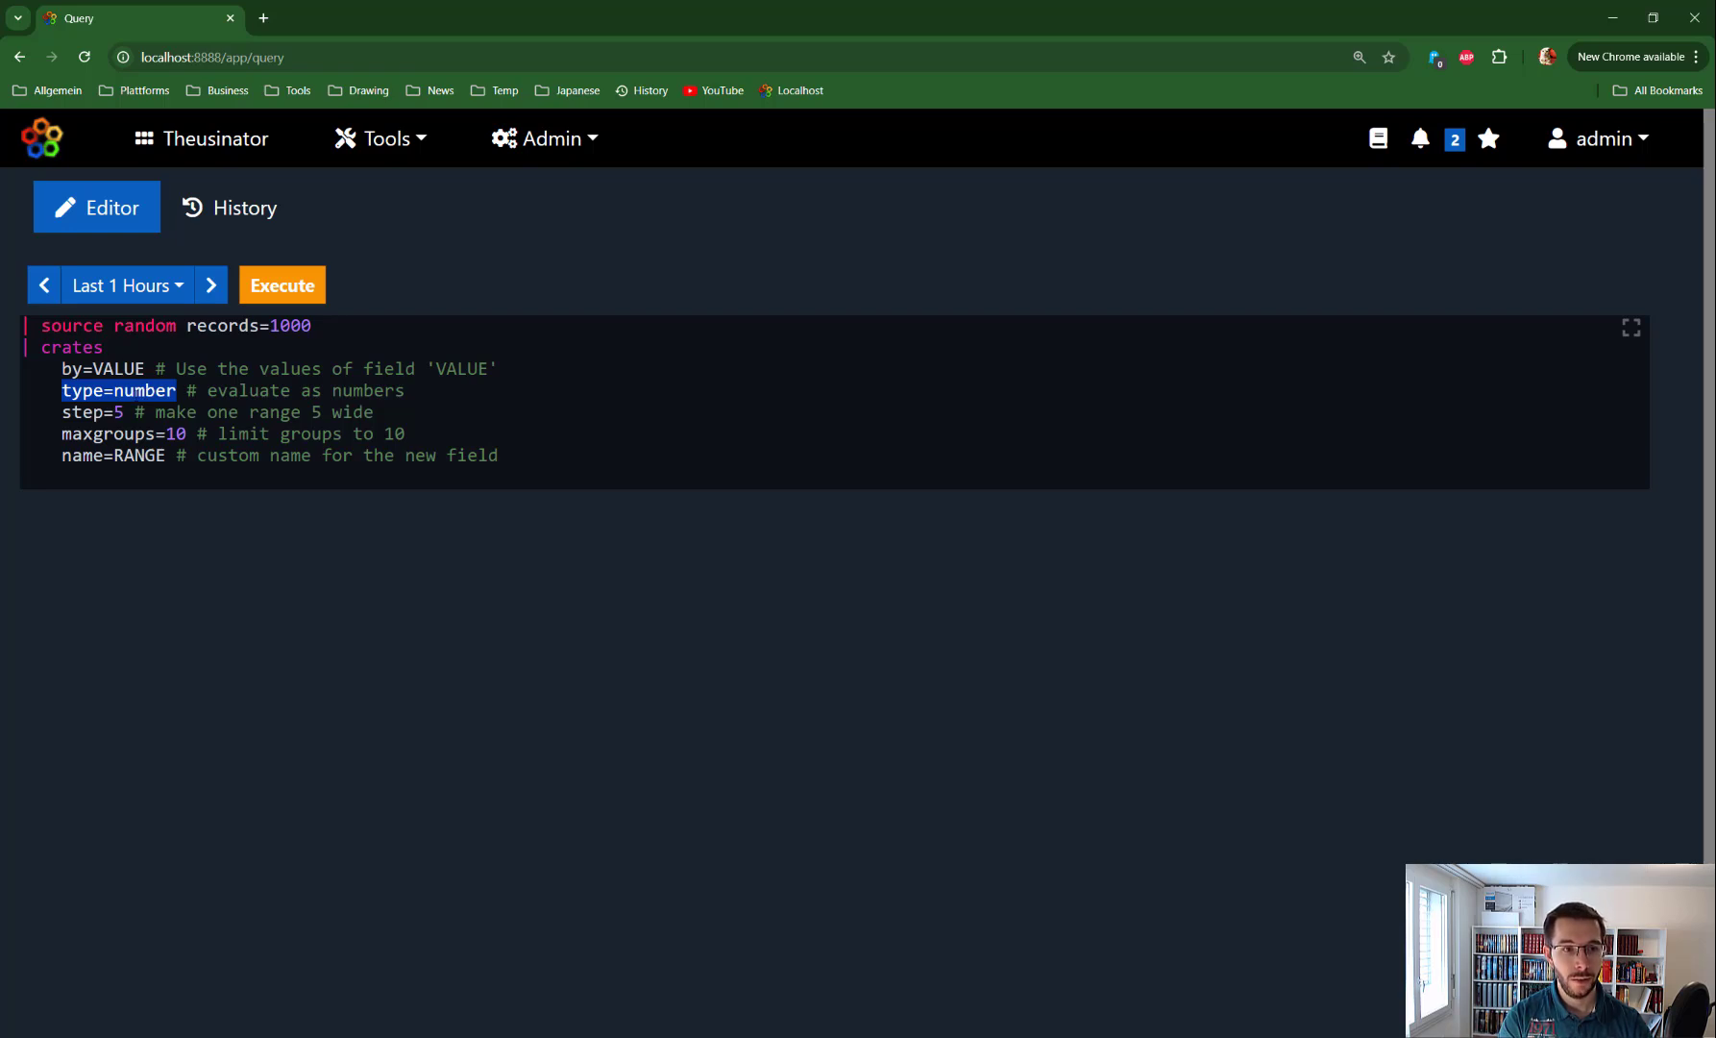
pyautogui.click(499, 455)
pyautogui.hotkey('ctrl', 'Return')
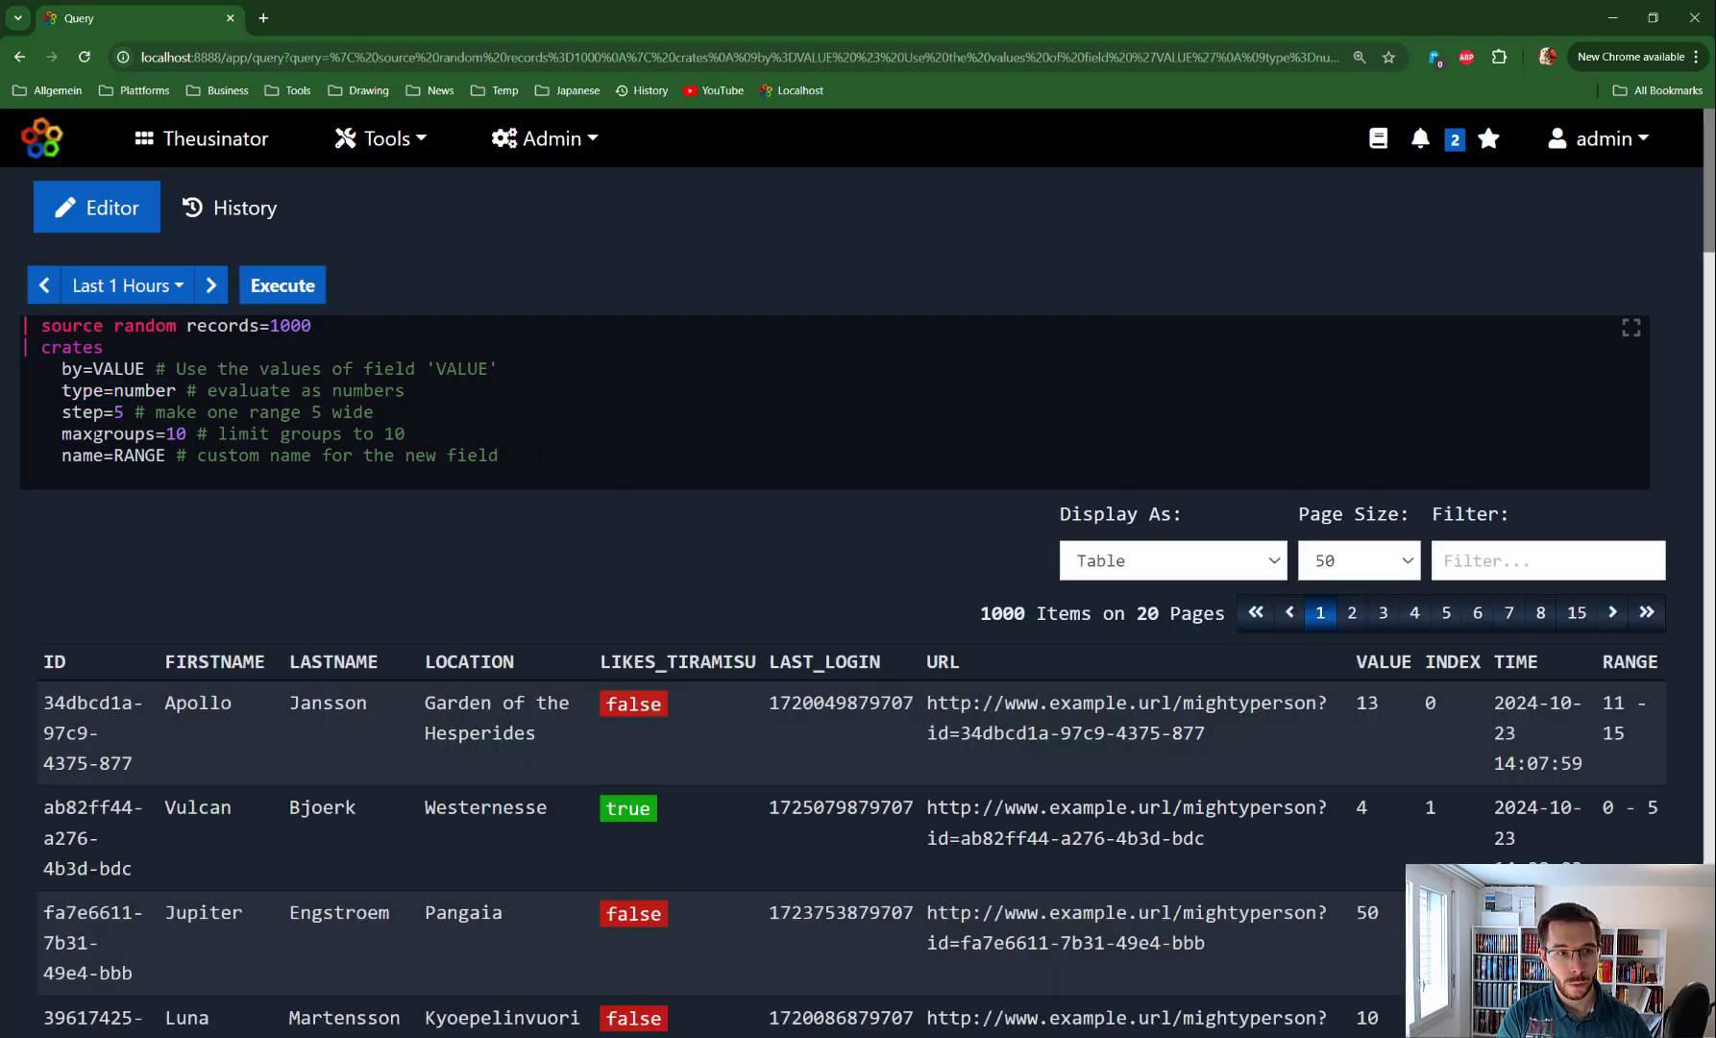
# Highlight the name=RANGE, step=5 and maxgroups=10 parameters and the maxgroups comment
pyautogui.moveTo(62, 455); pyautogui.dragTo(166, 456)
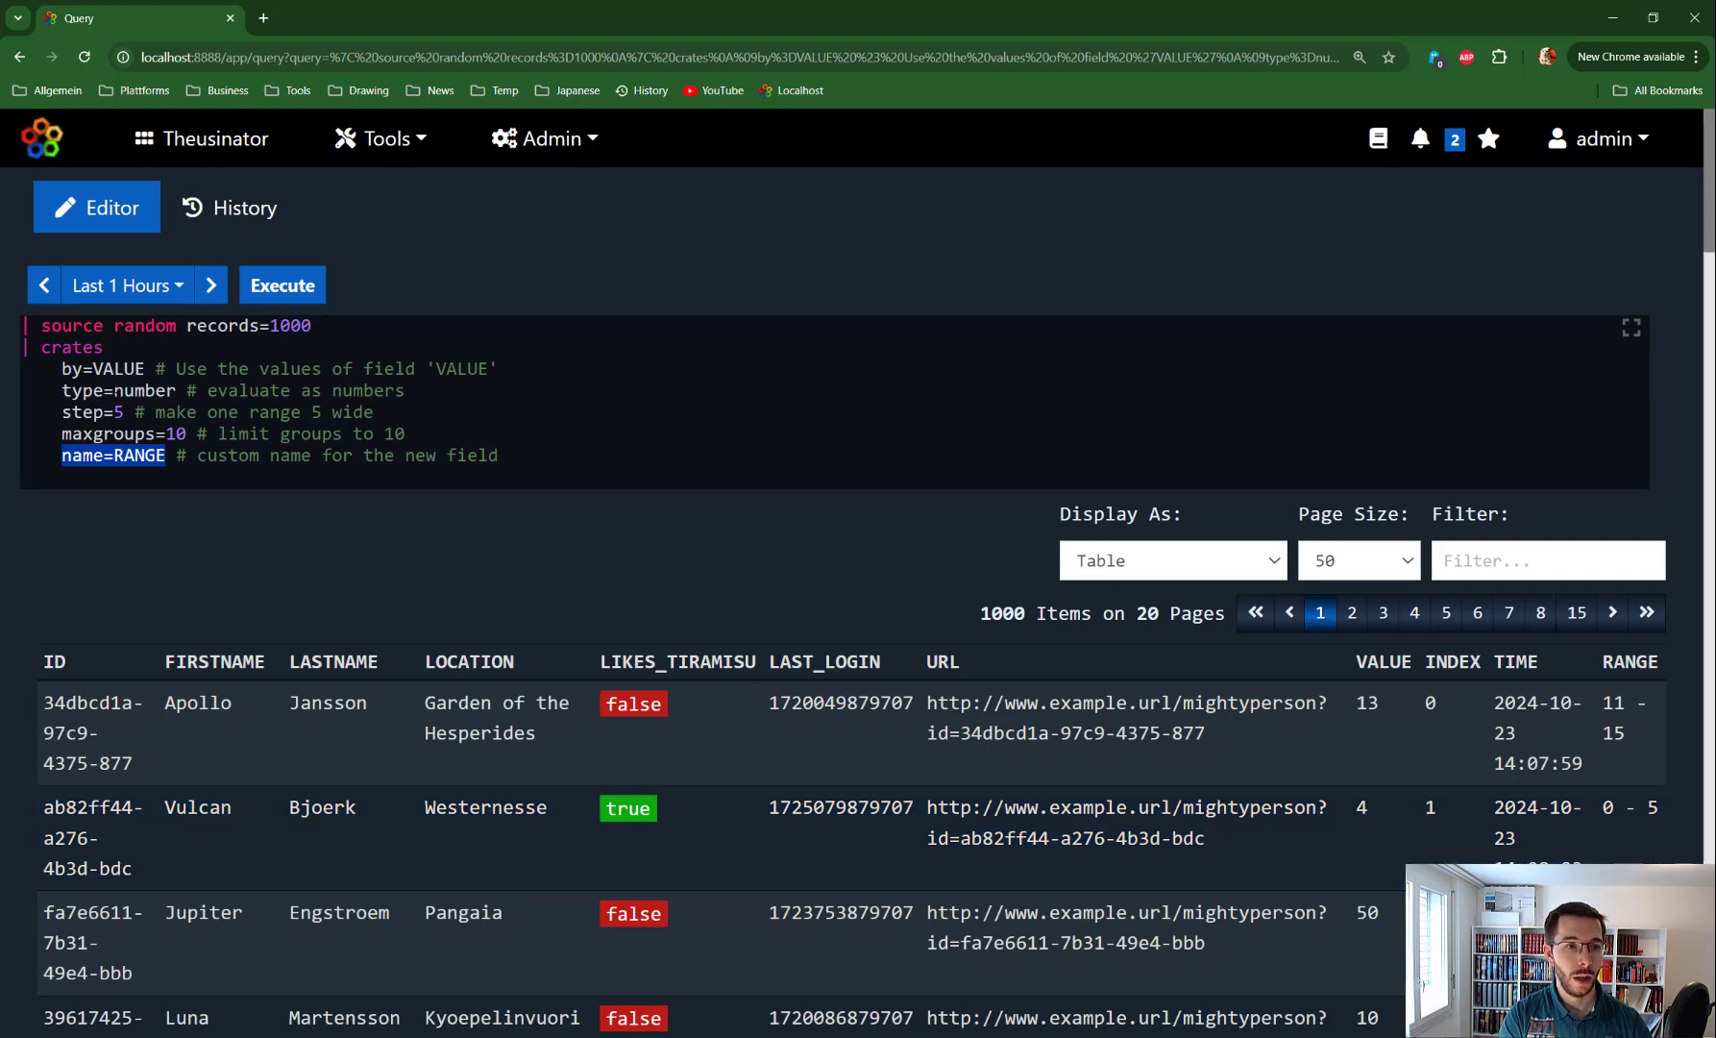
pyautogui.moveTo(62, 413); pyautogui.dragTo(125, 412)
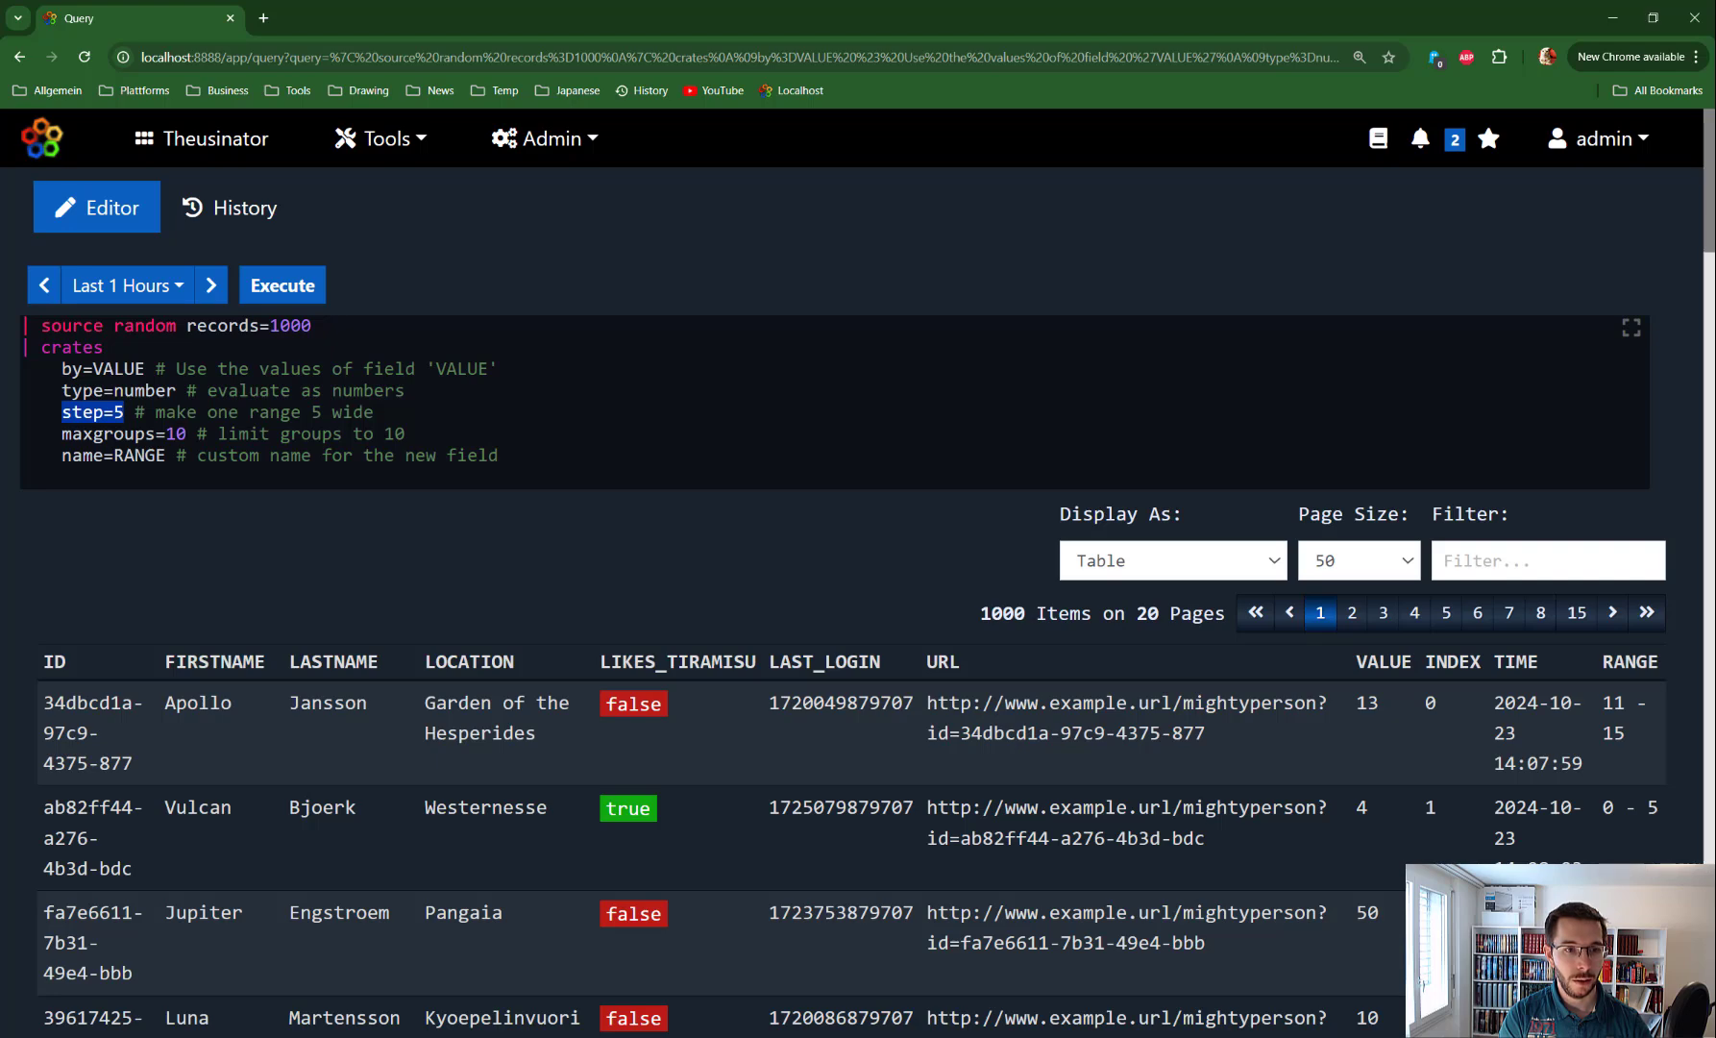
pyautogui.moveTo(187, 434); pyautogui.dragTo(62, 433)
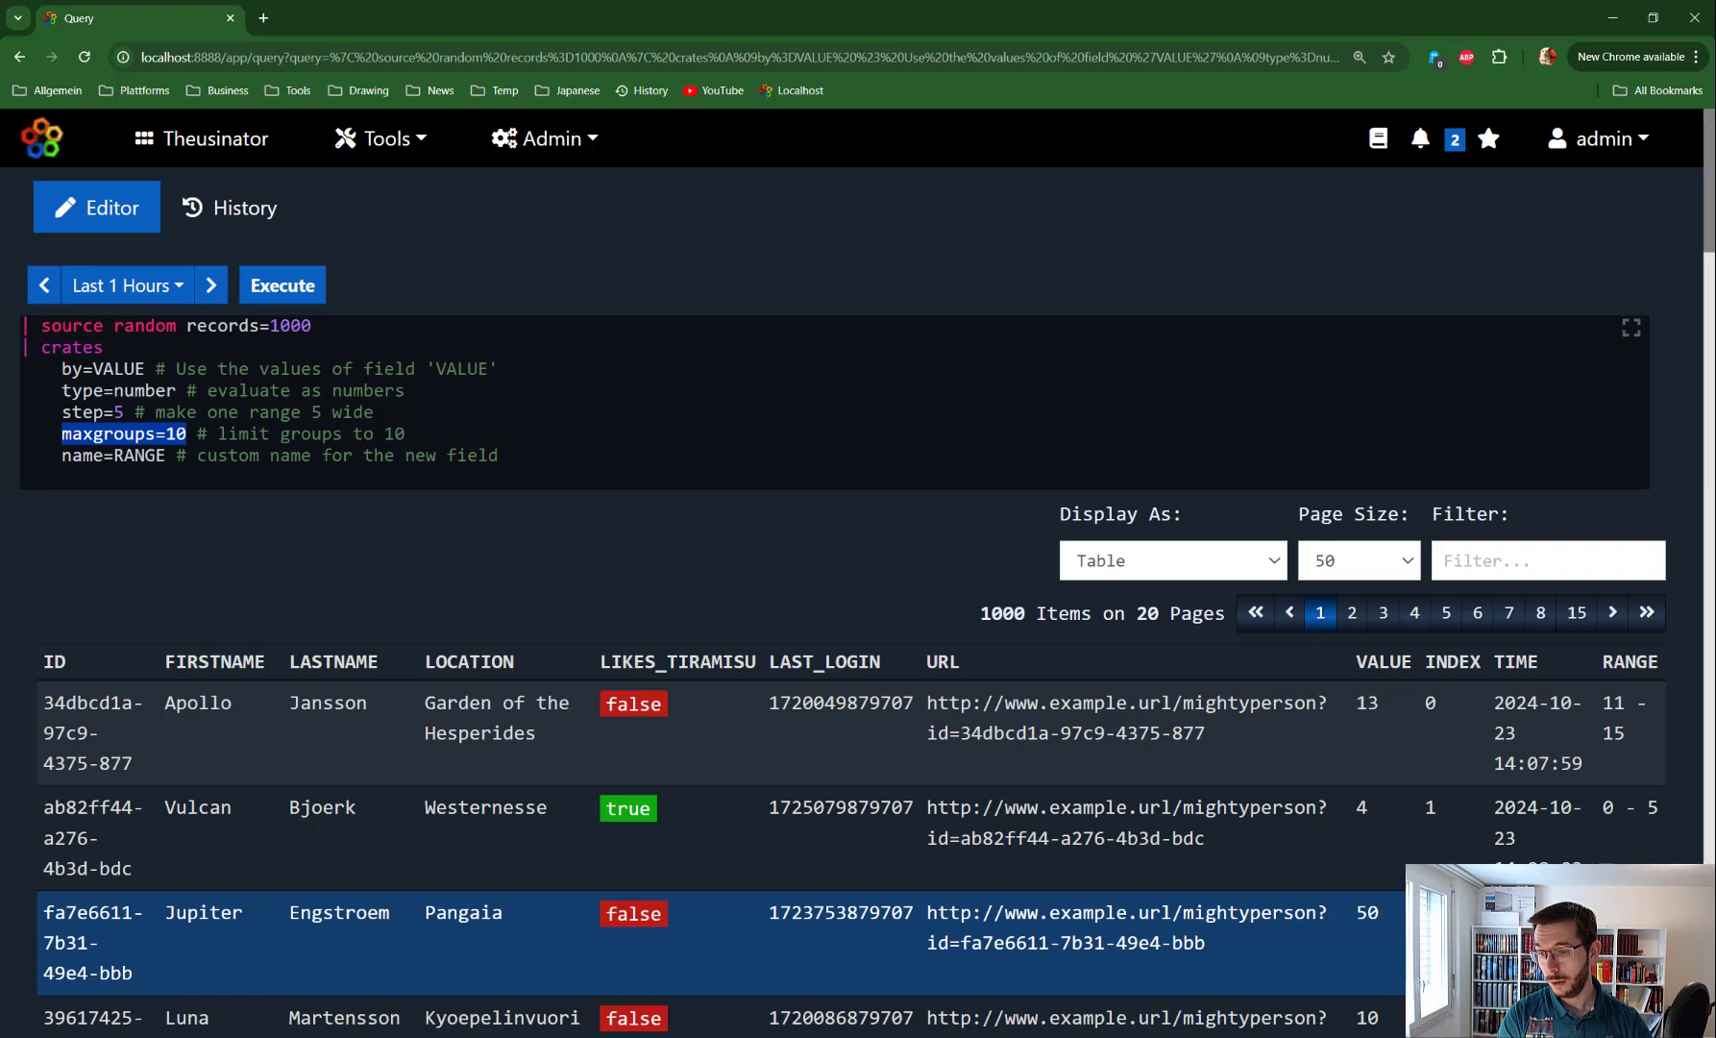
pyautogui.press('Down')
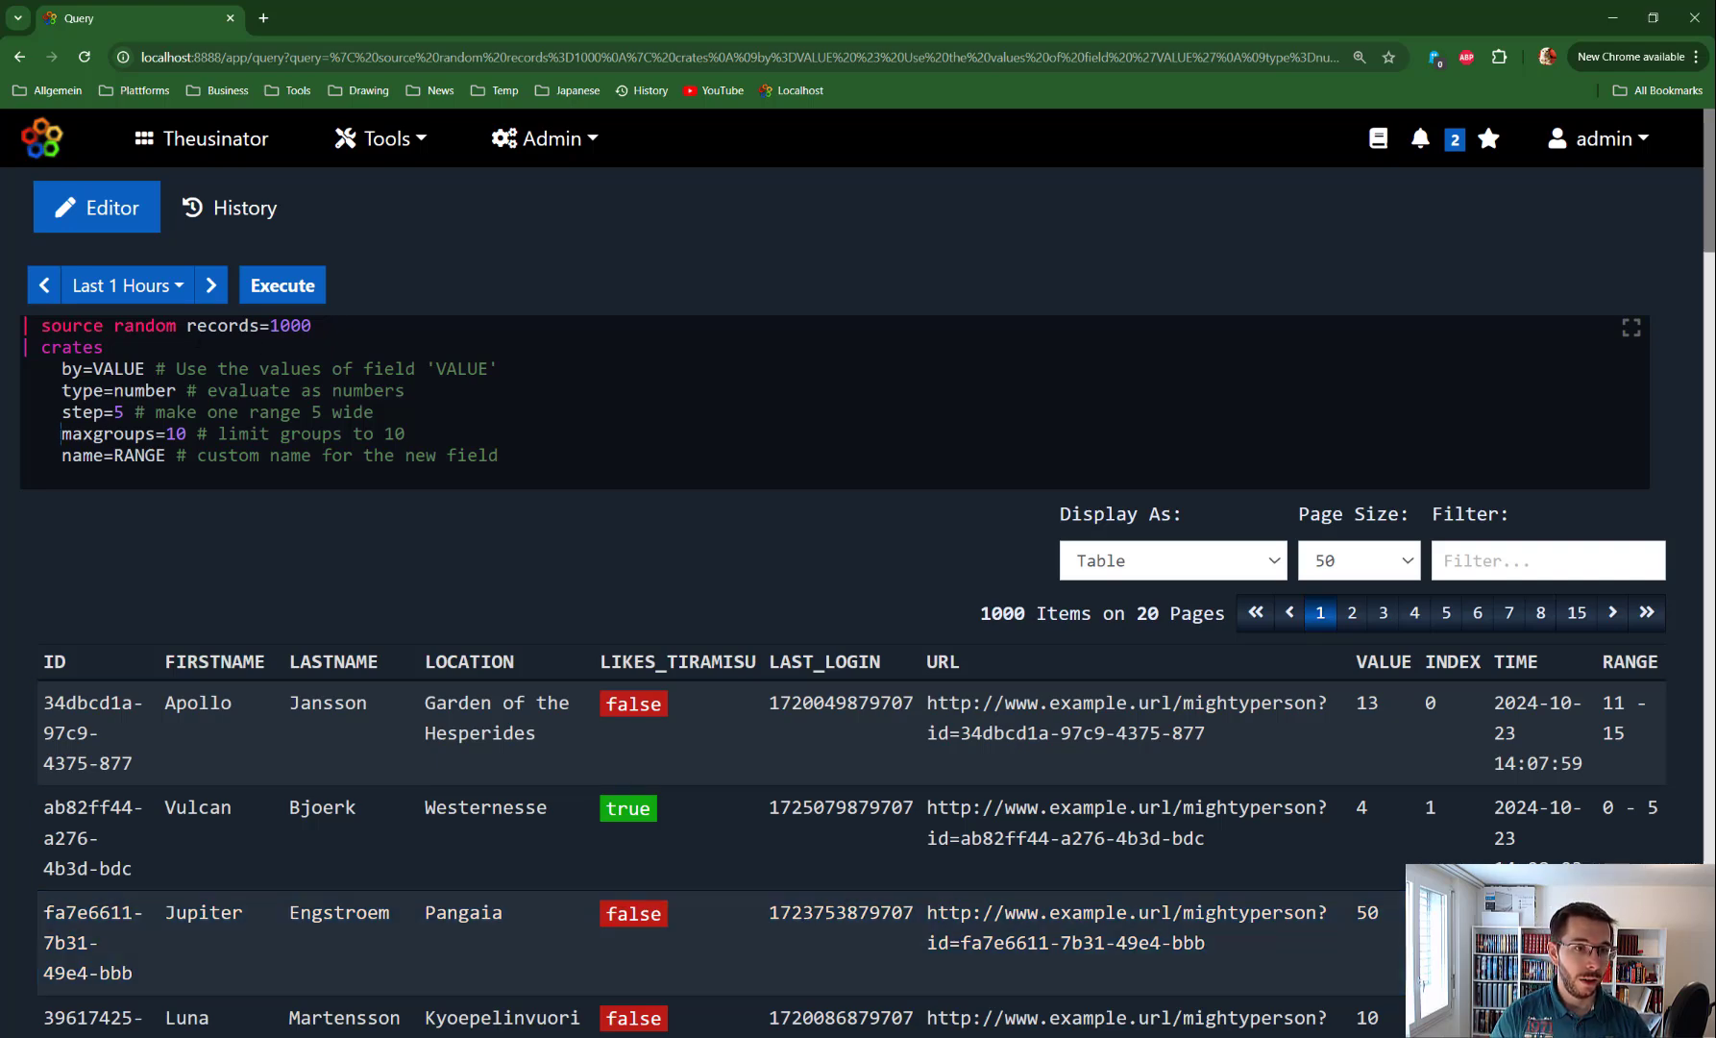
pyautogui.moveTo(62, 433); pyautogui.dragTo(384, 434)
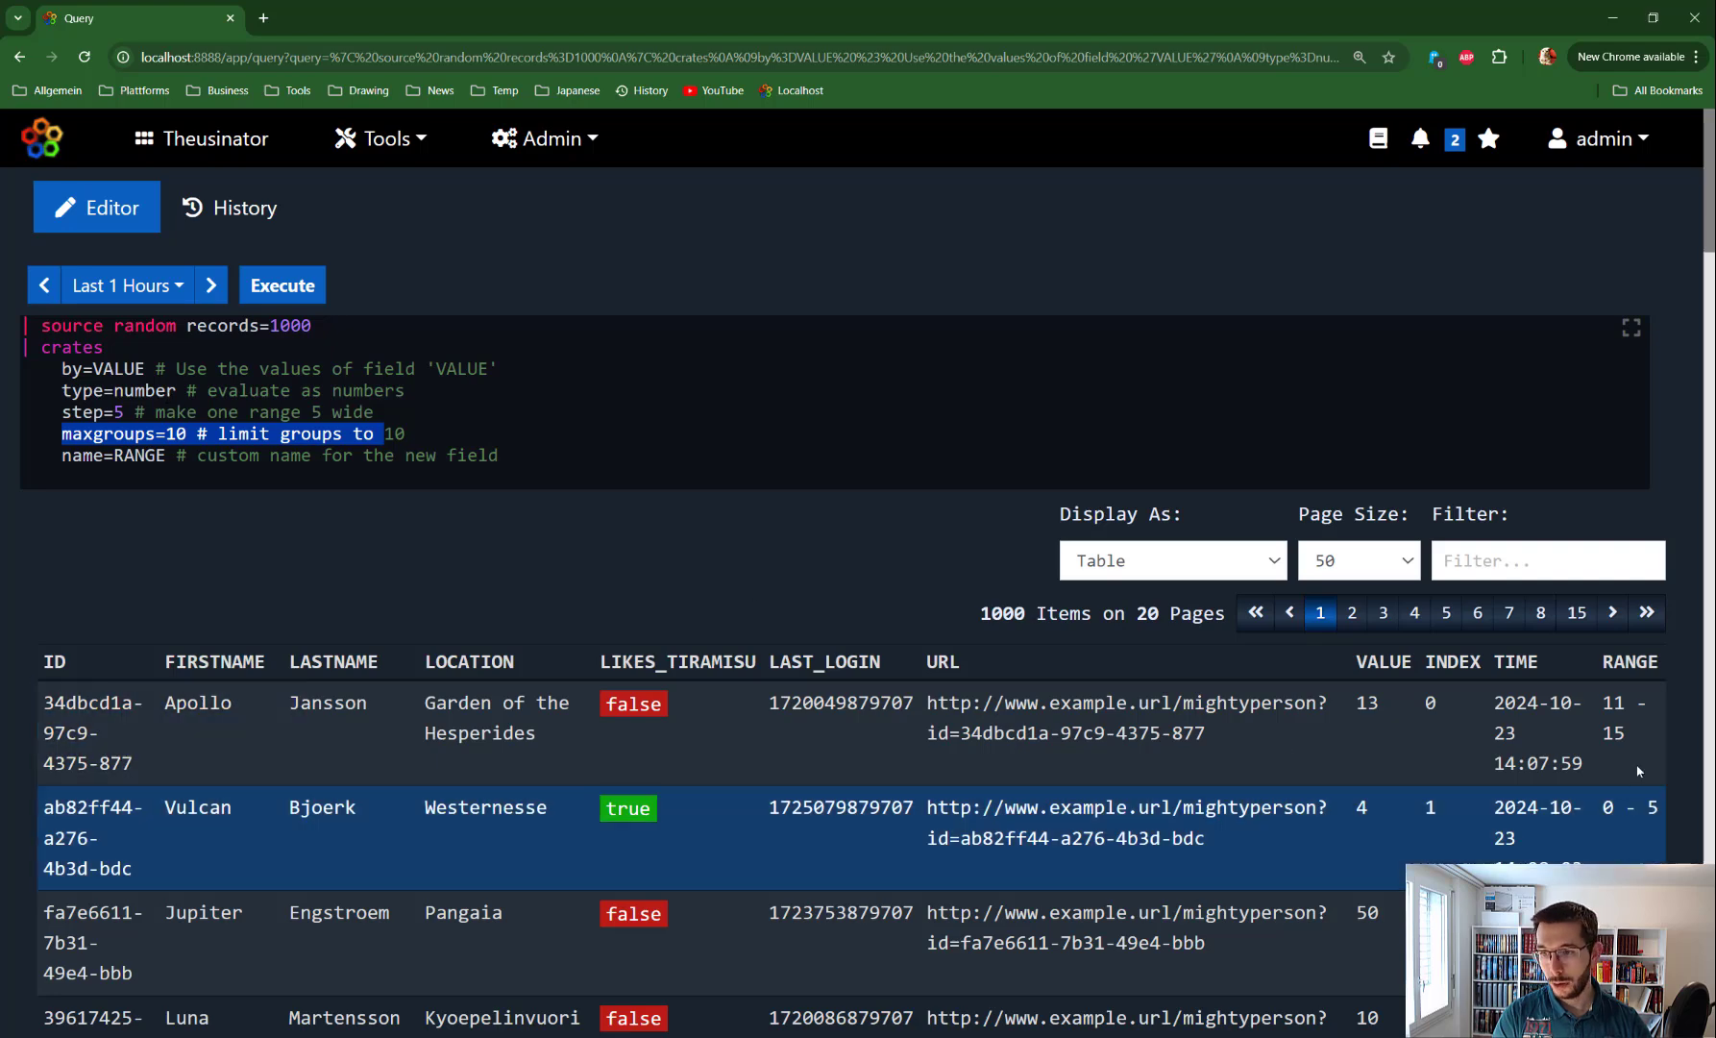
# Point out the 1000-item count, records=1000, and the first row's RANGE value 11 - 15
pyautogui.doubleClick(1003, 614)
pyautogui.moveTo(260, 325); pyautogui.dragTo(312, 326)
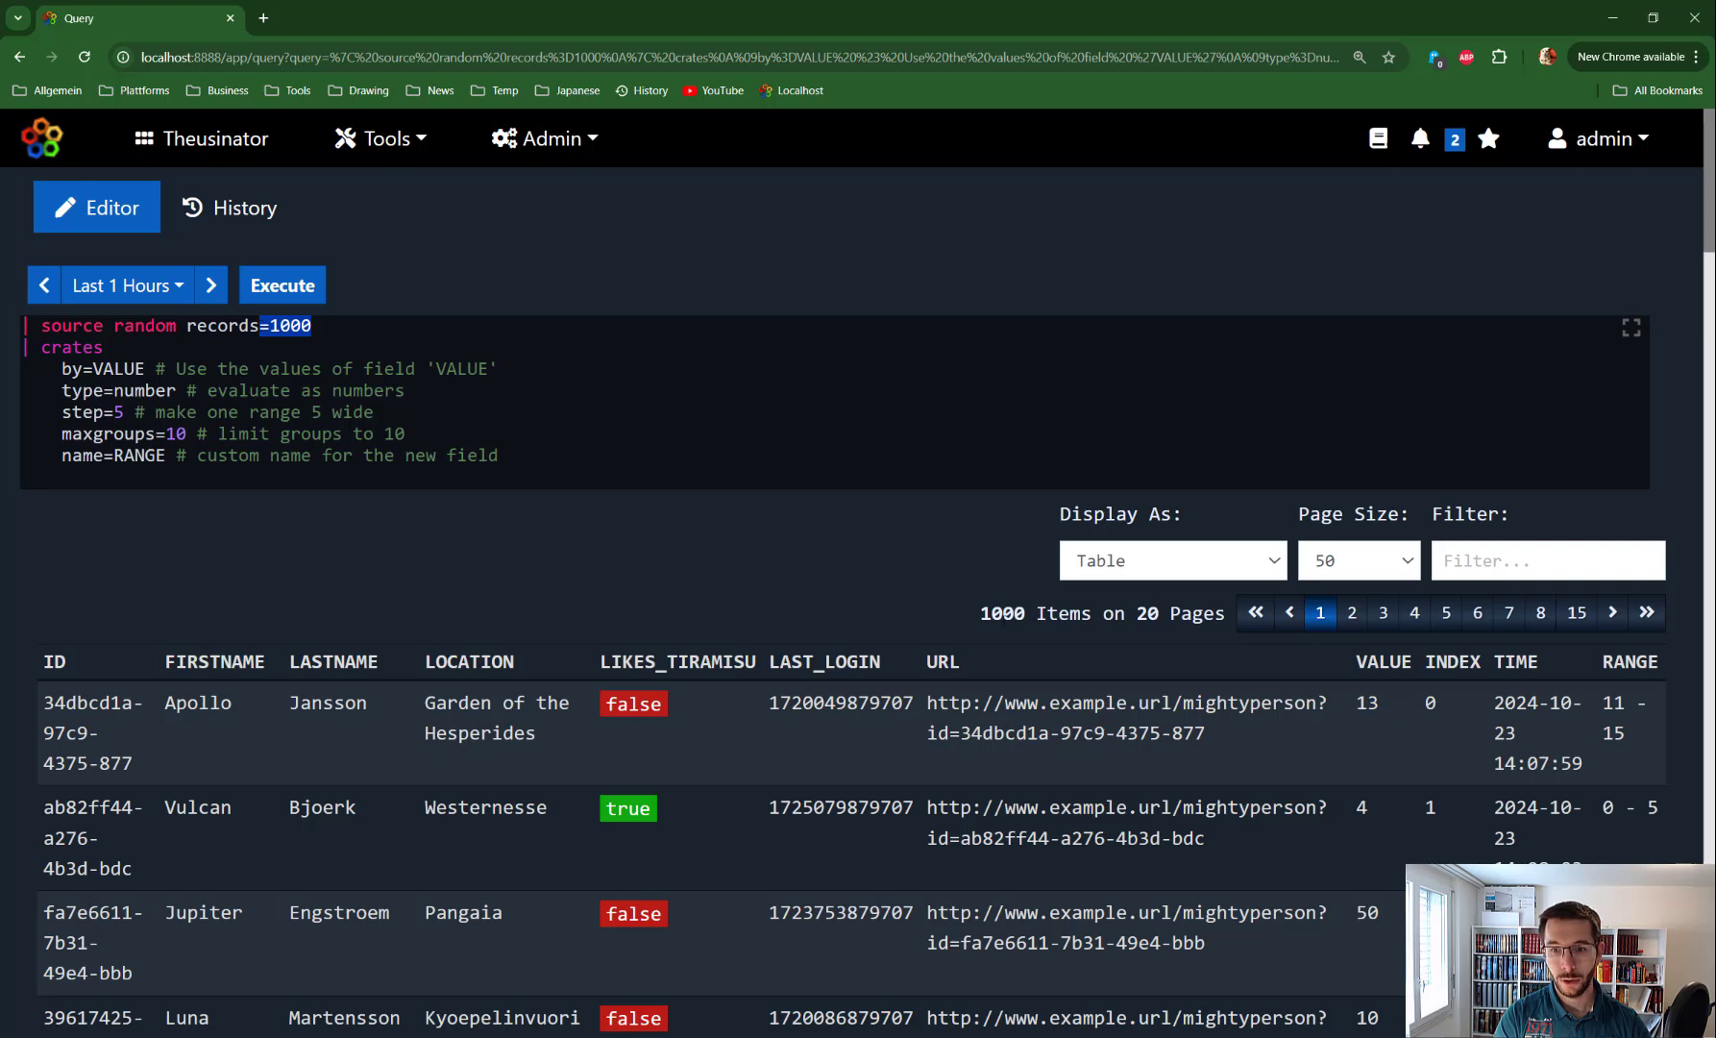
pyautogui.doubleClick(988, 615)
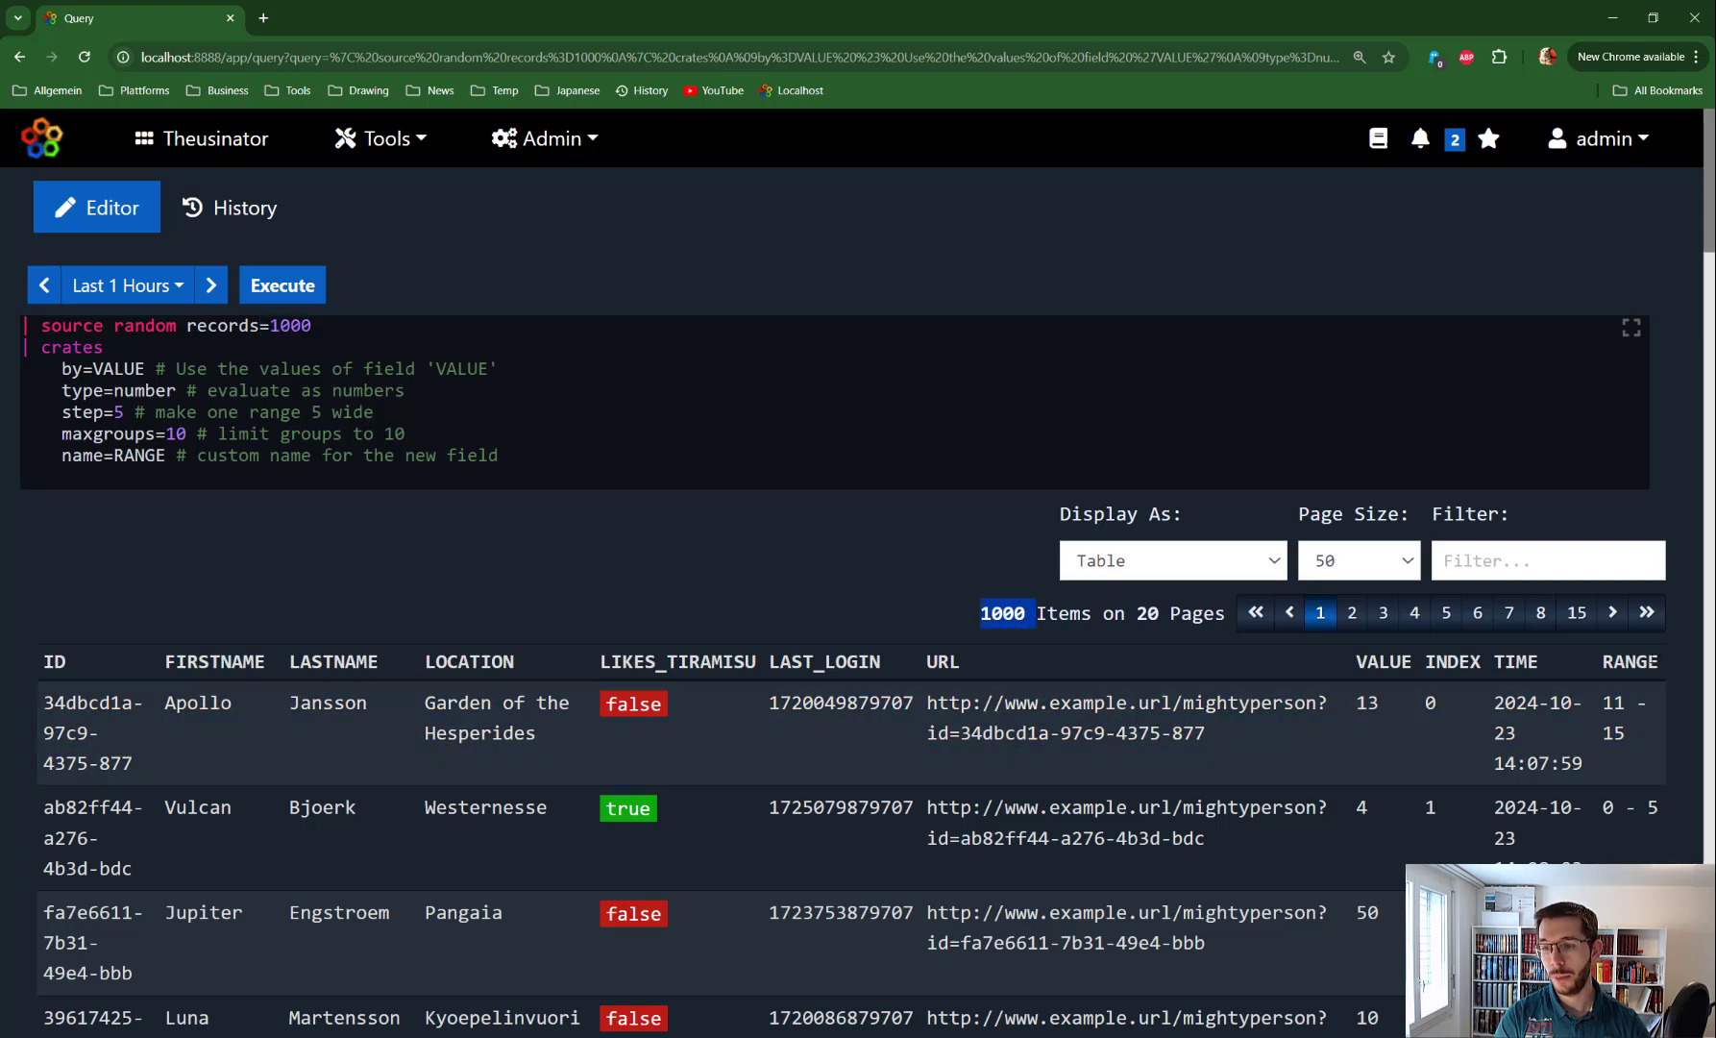
pyautogui.moveTo(1602, 661); pyautogui.dragTo(1625, 735)
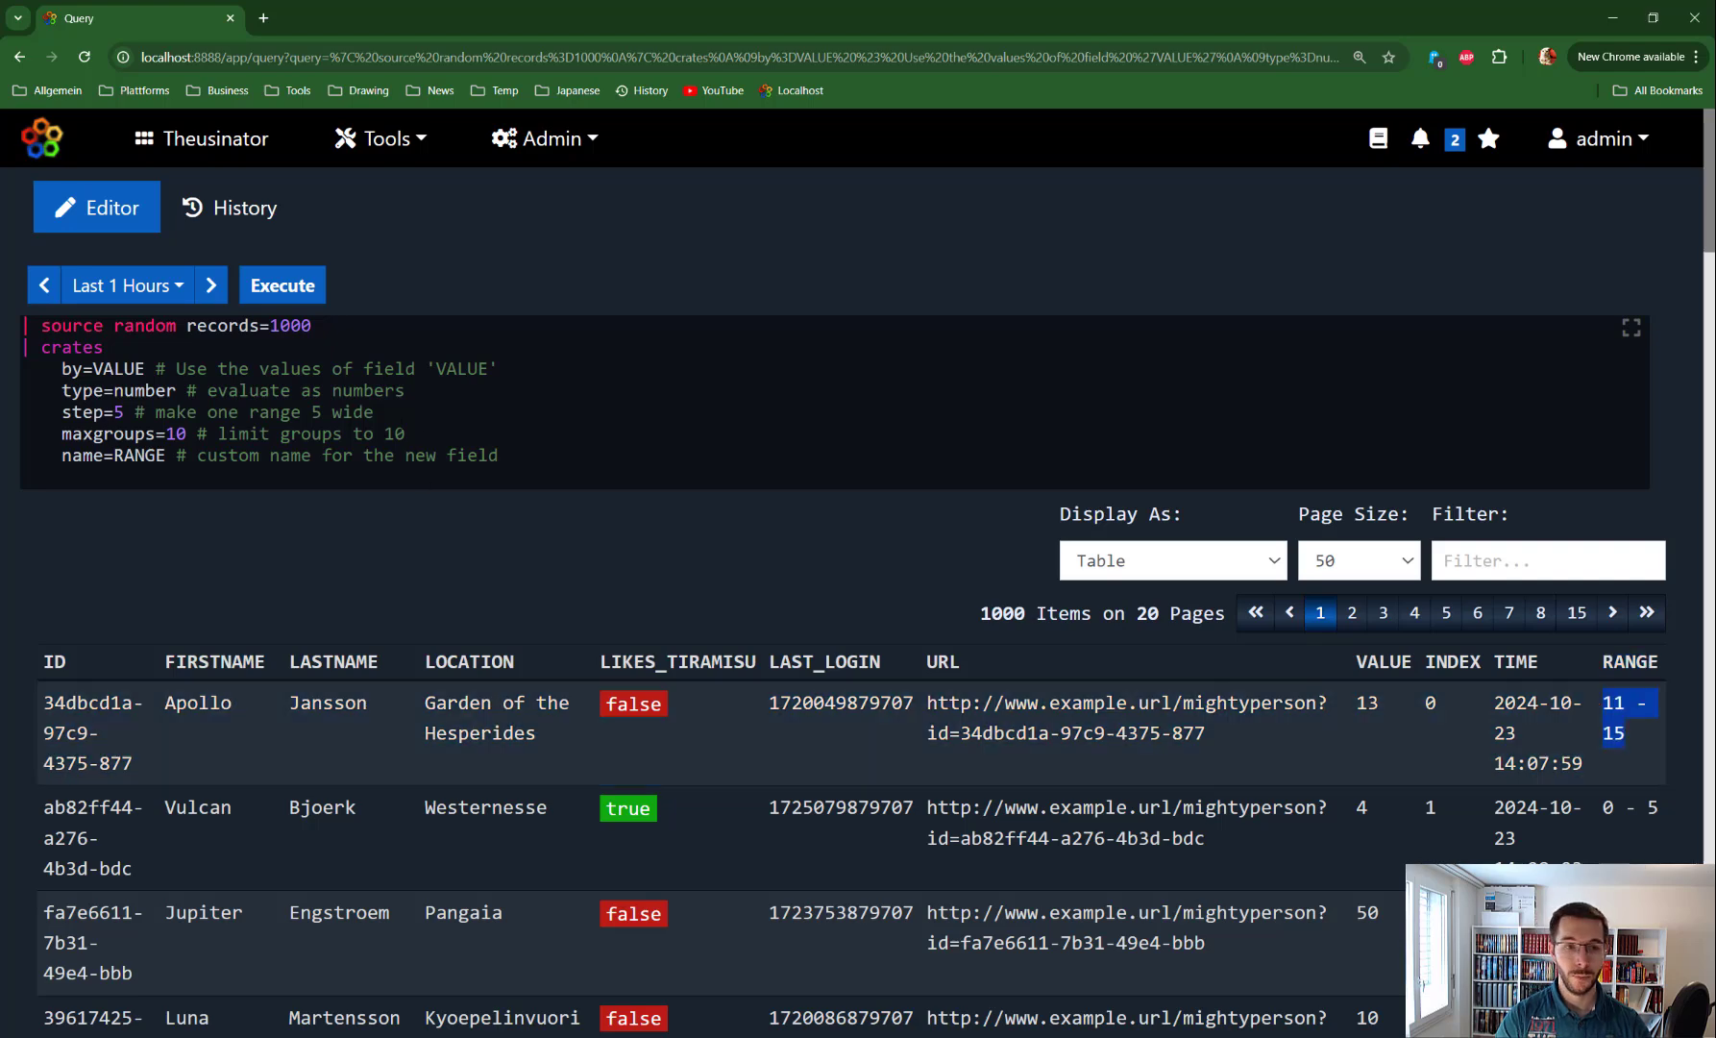
# Append a stats step with by = [RANGE] and count = count(), then run it
pyautogui.click(555, 455)
pyautogui.press('Return')
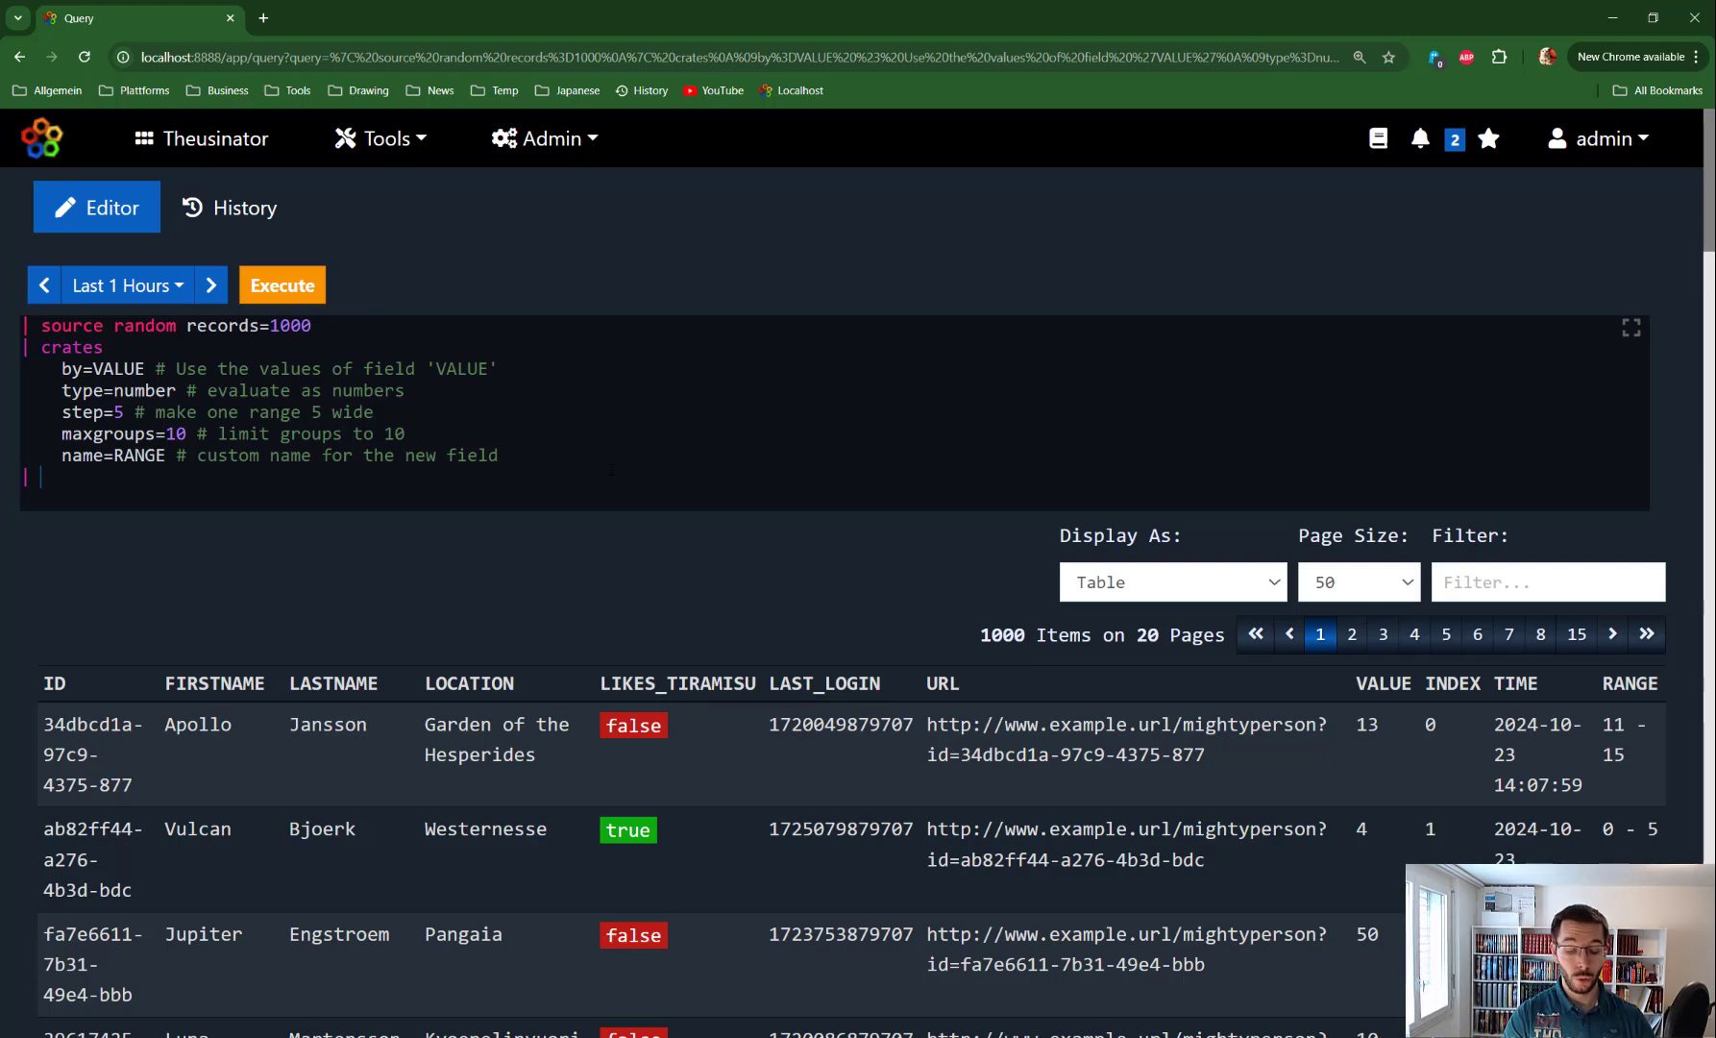
pyautogui.write('stats')
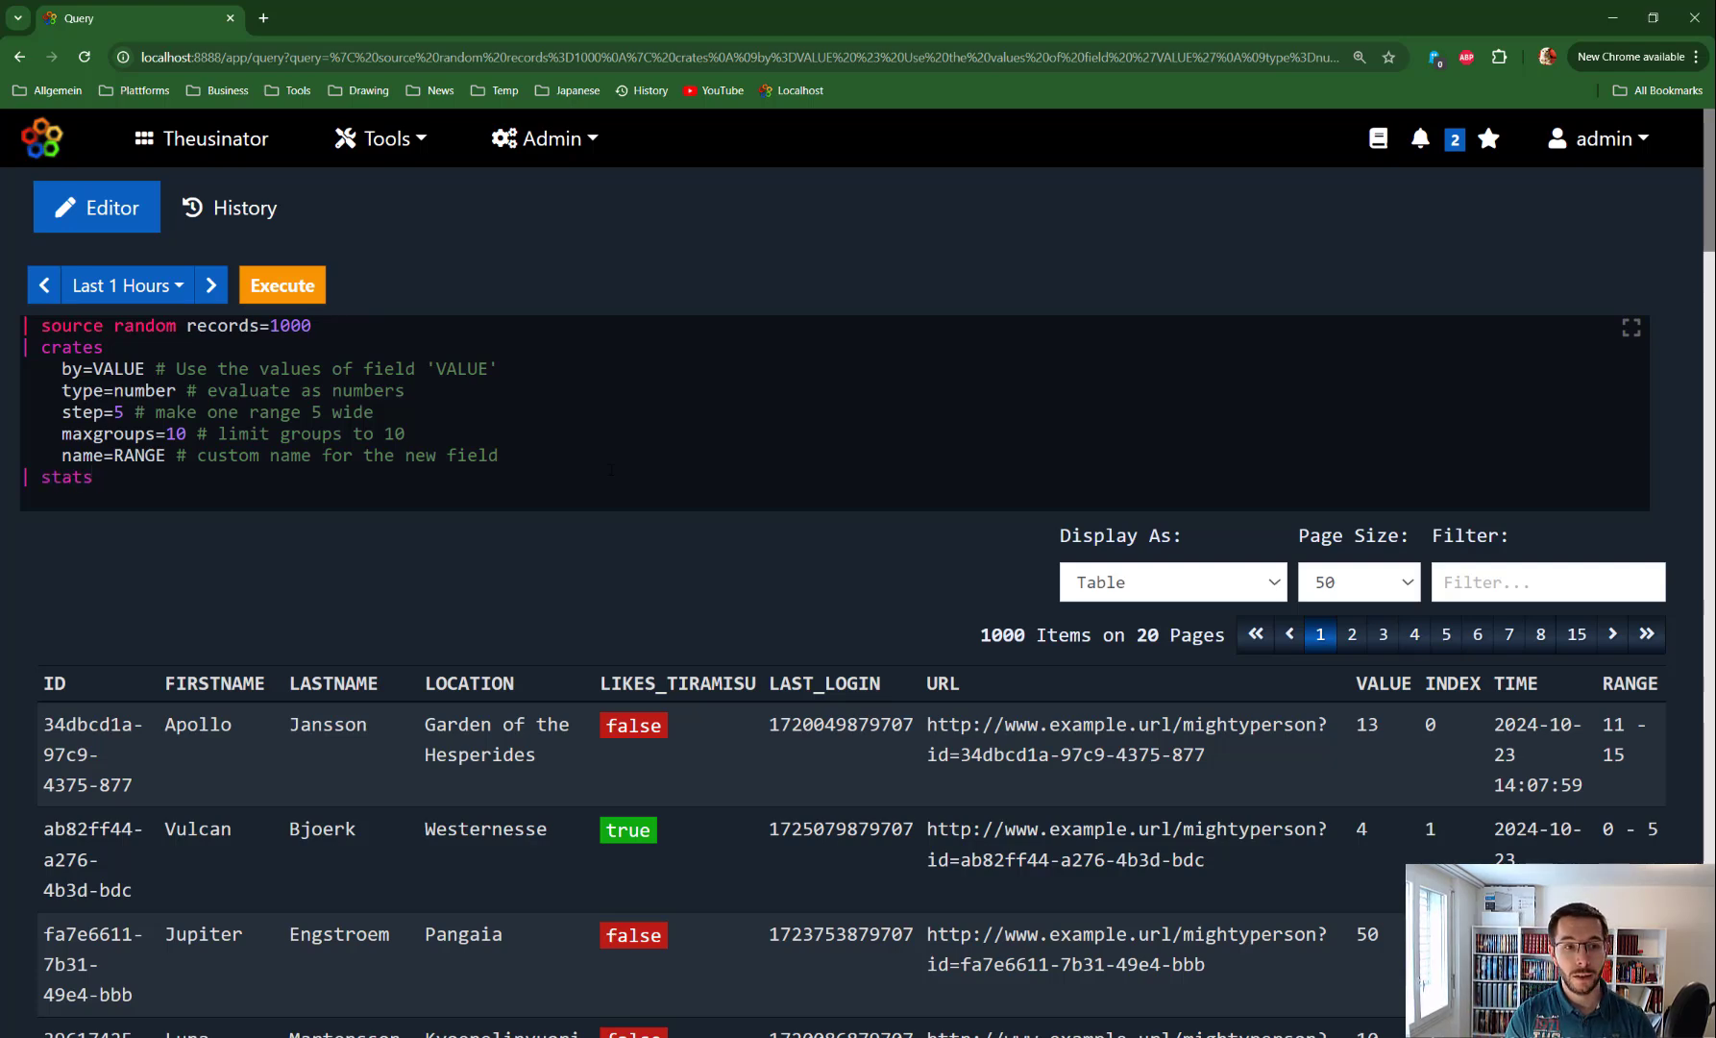
pyautogui.press('Return')
pyautogui.write('by')
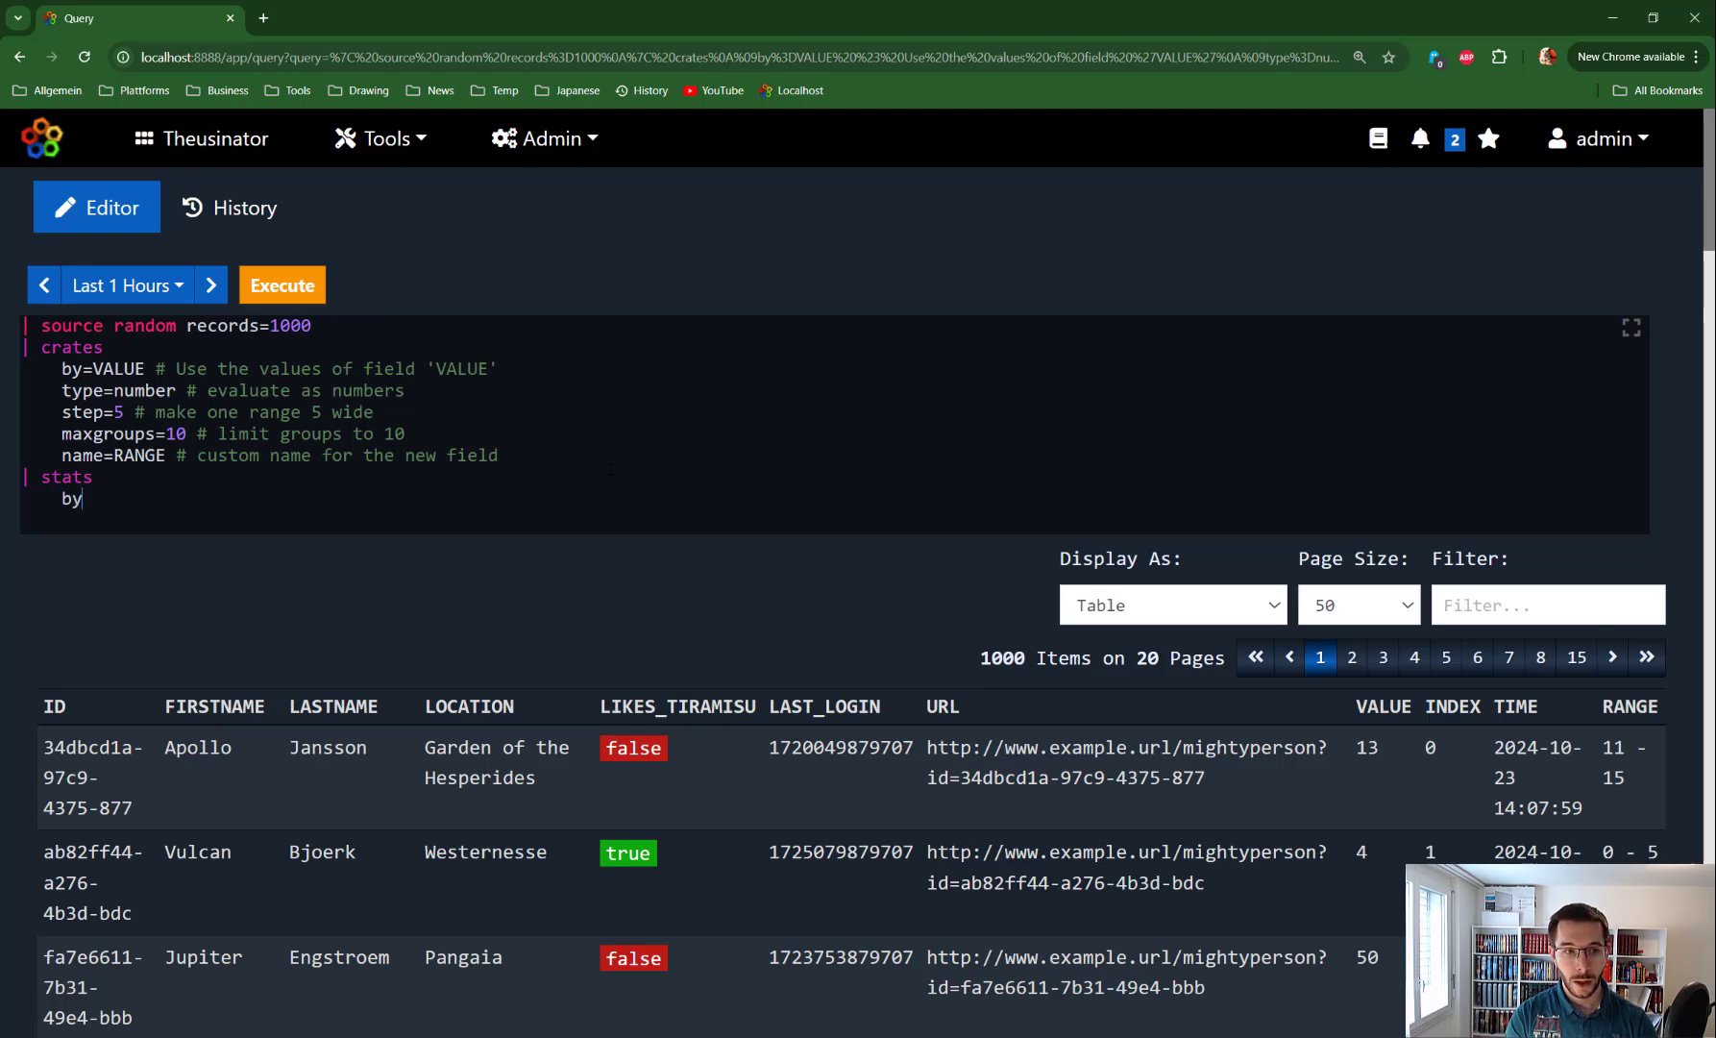
pyautogui.write(' = "')
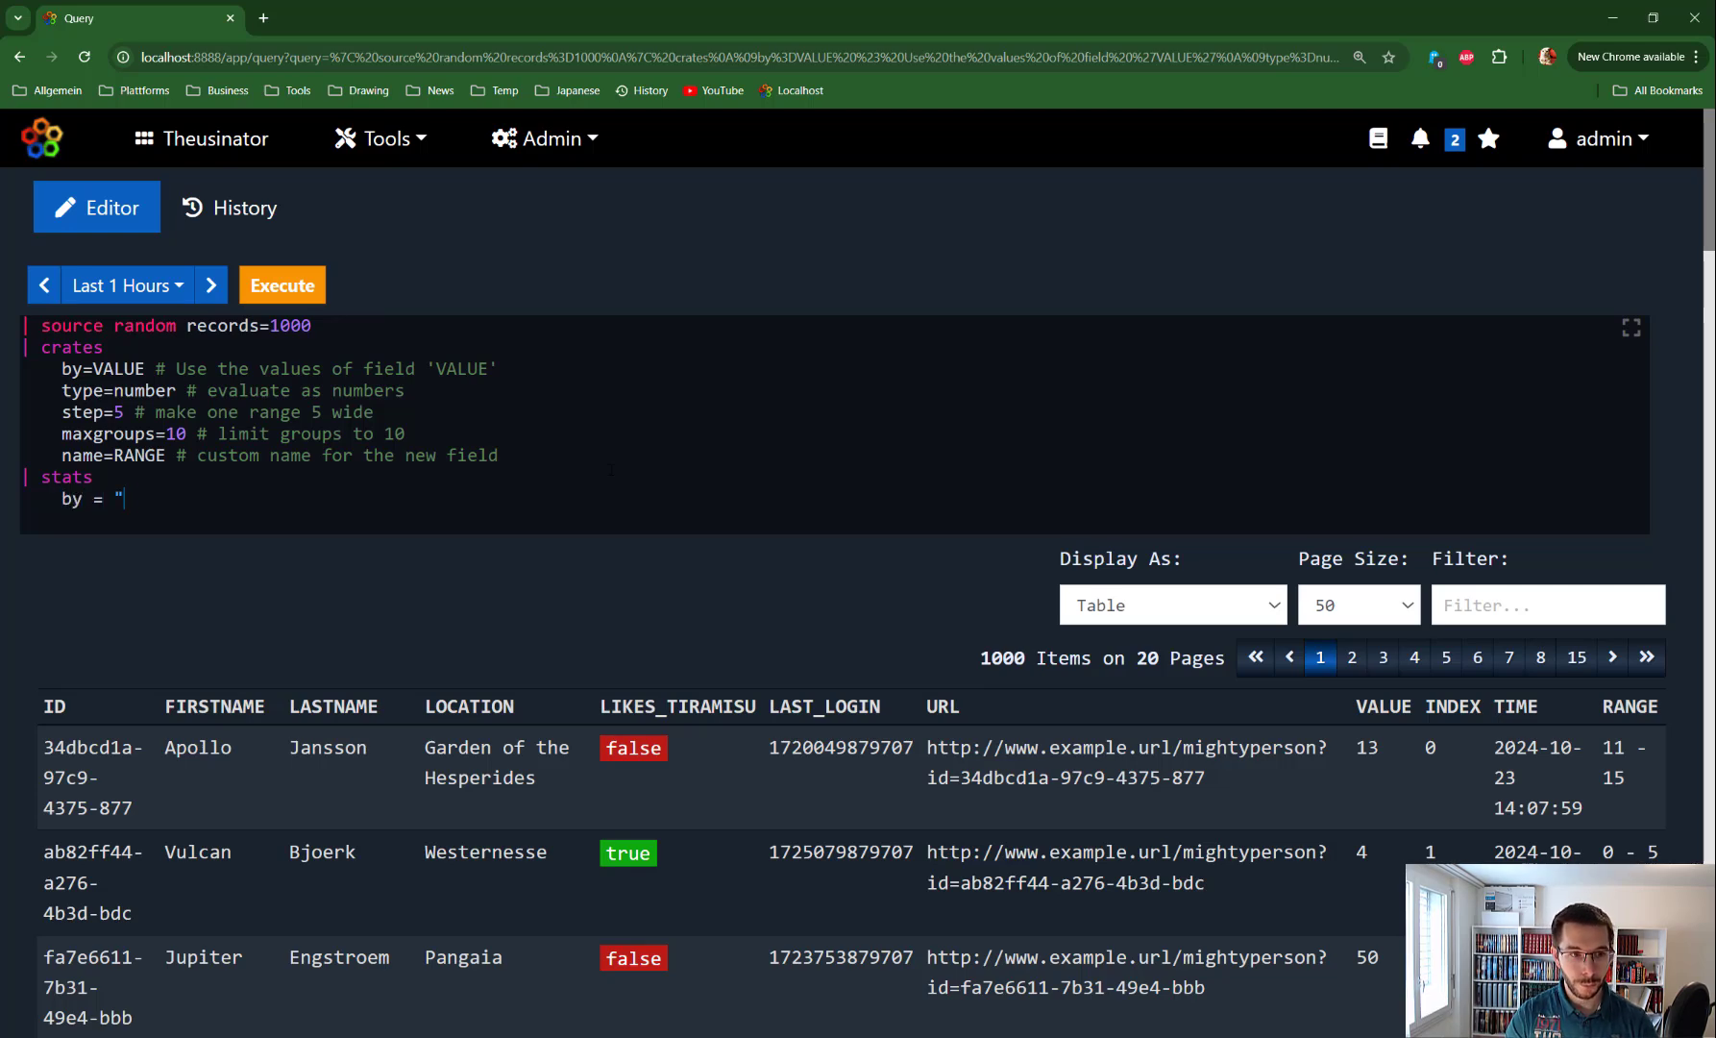
pyautogui.press('BackSpace')
pyautogui.write('[')
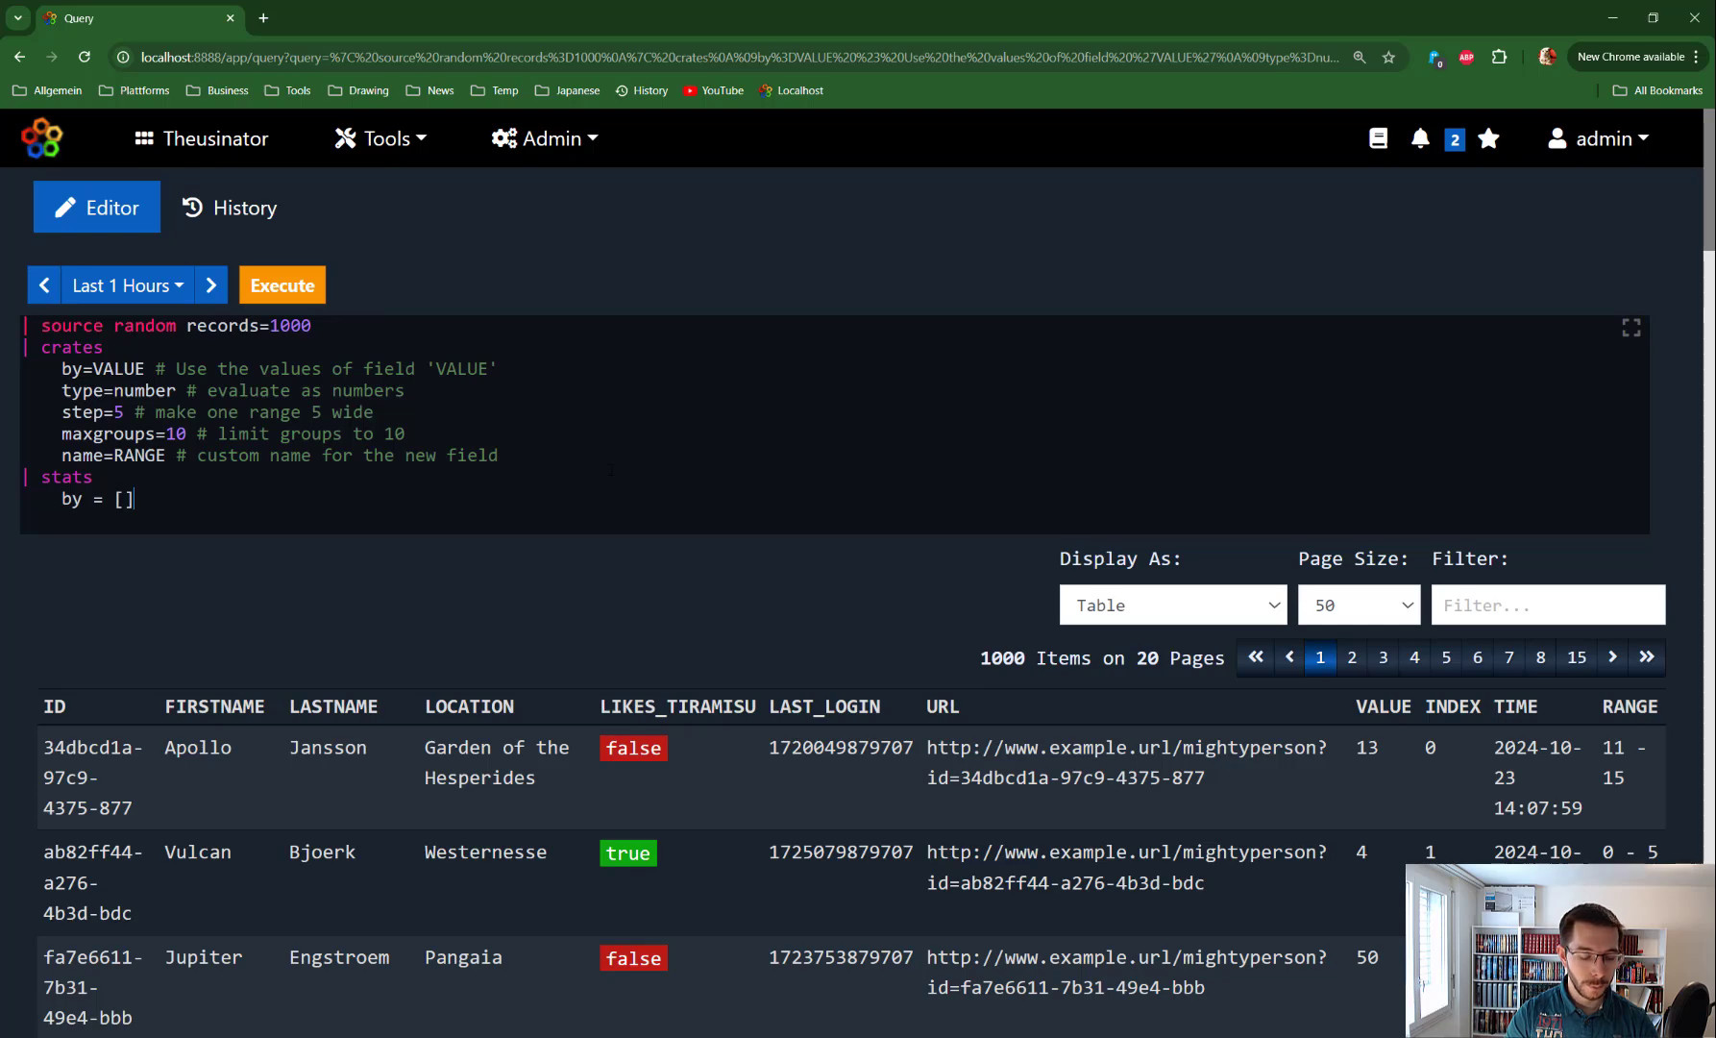
pyautogui.write('RANGE')
pyautogui.press('Return')
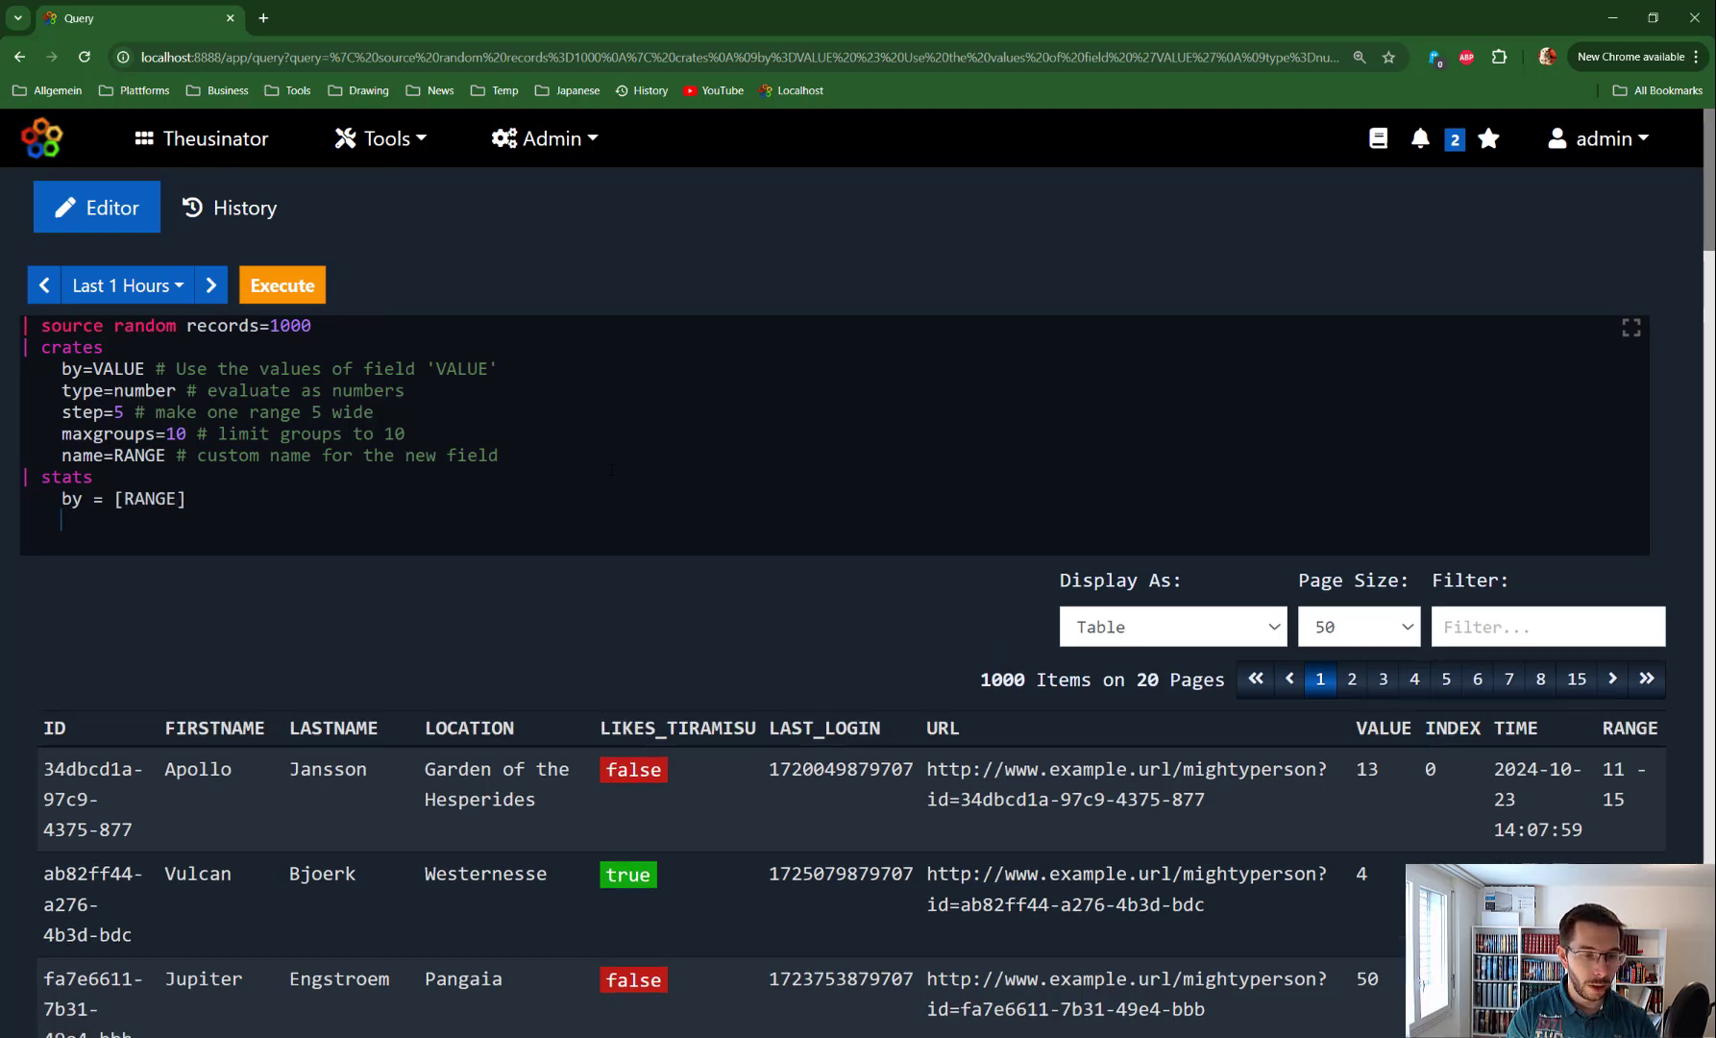
pyautogui.write('c')
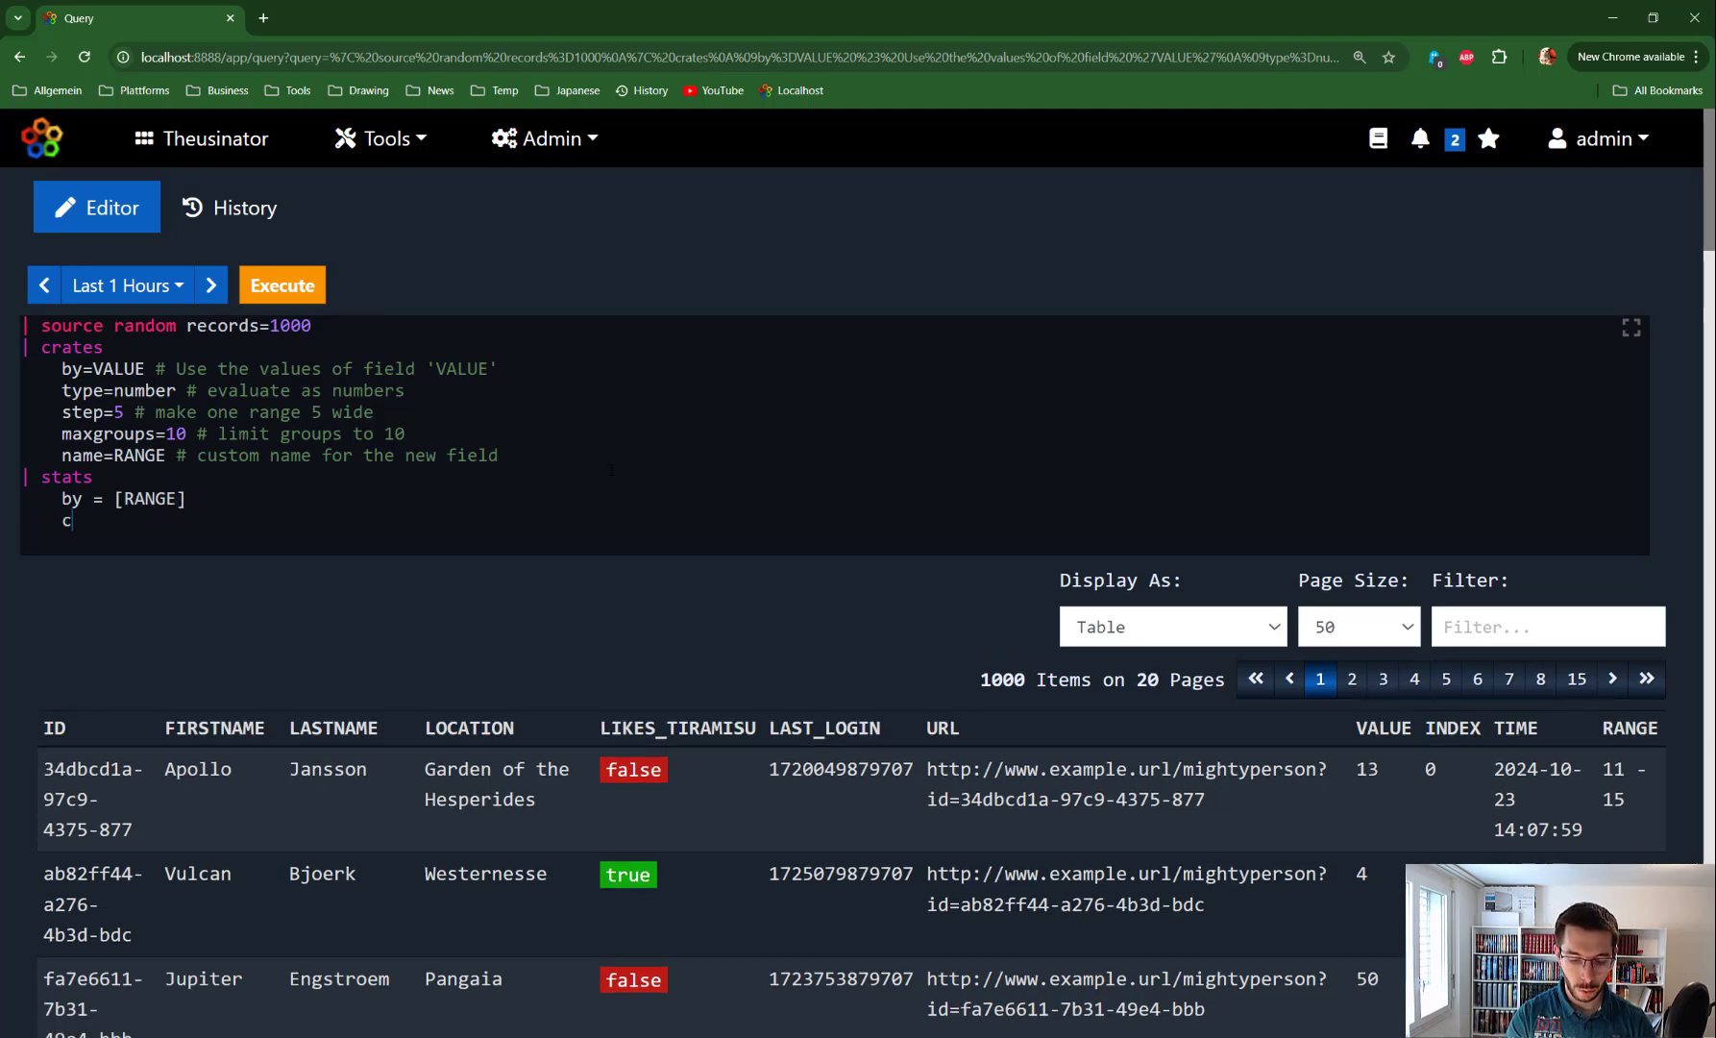
pyautogui.write('ount = coun')
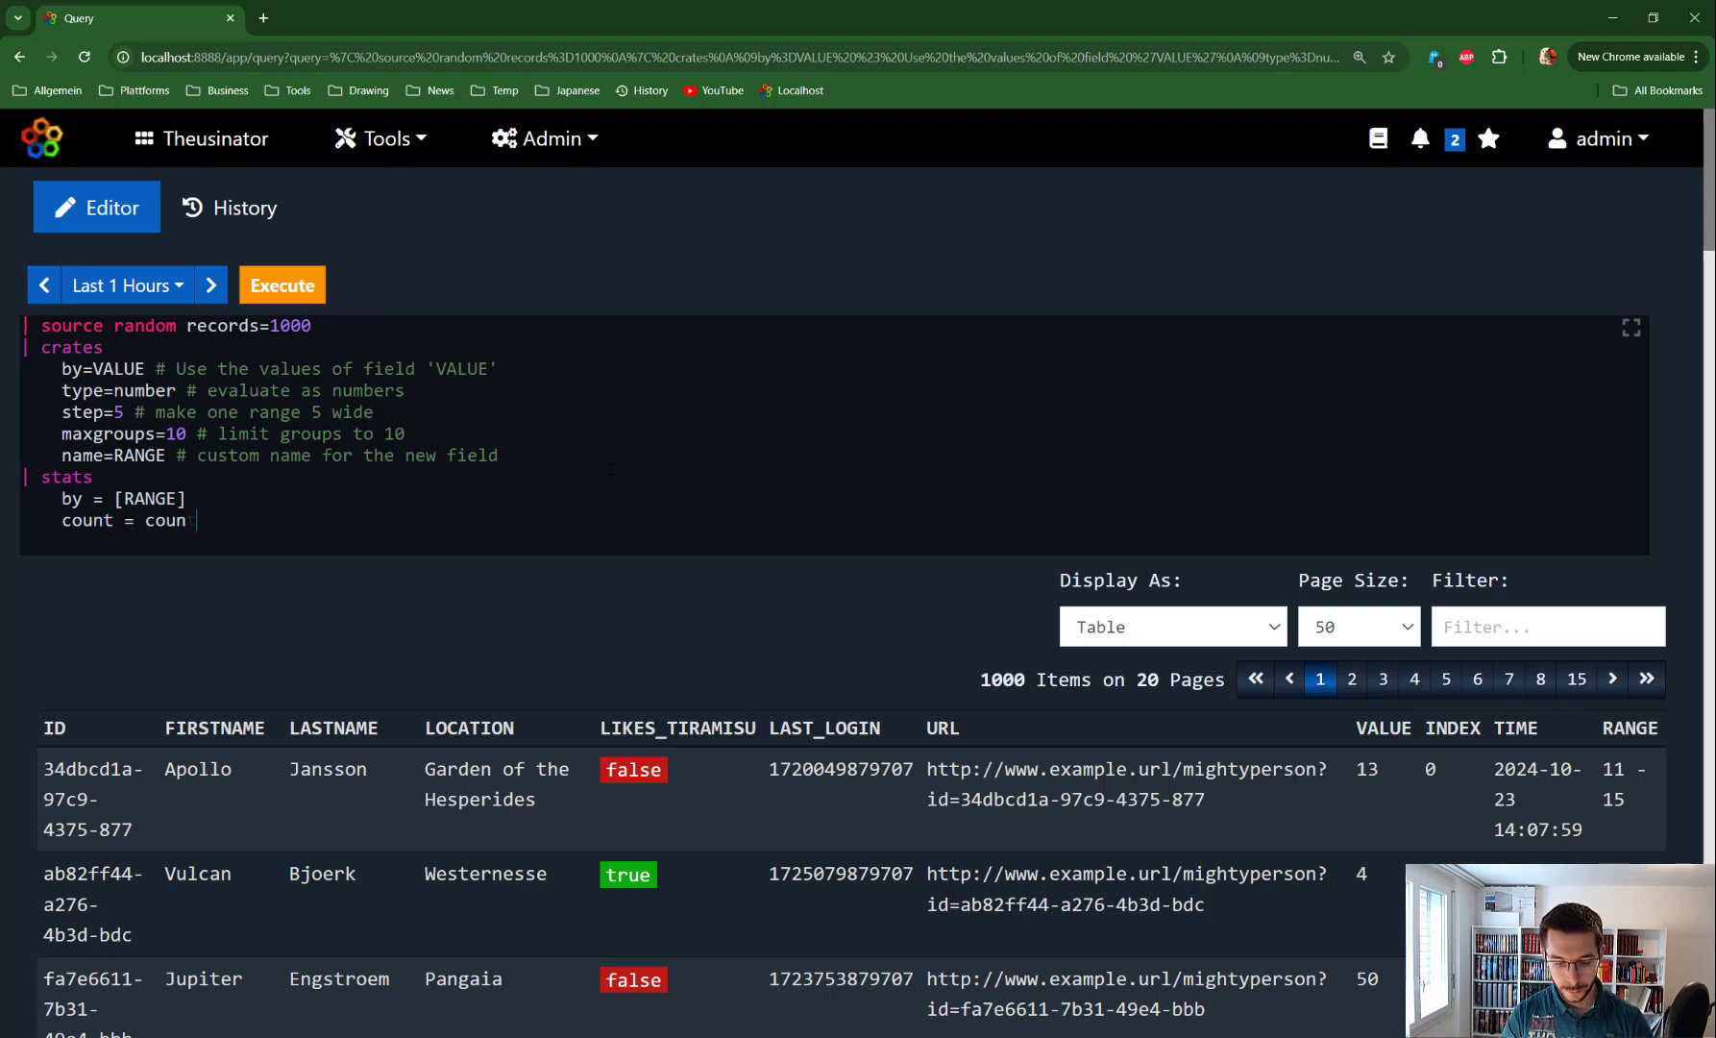
pyautogui.write('t()')
pyautogui.hotkey('ctrl', 'Return')
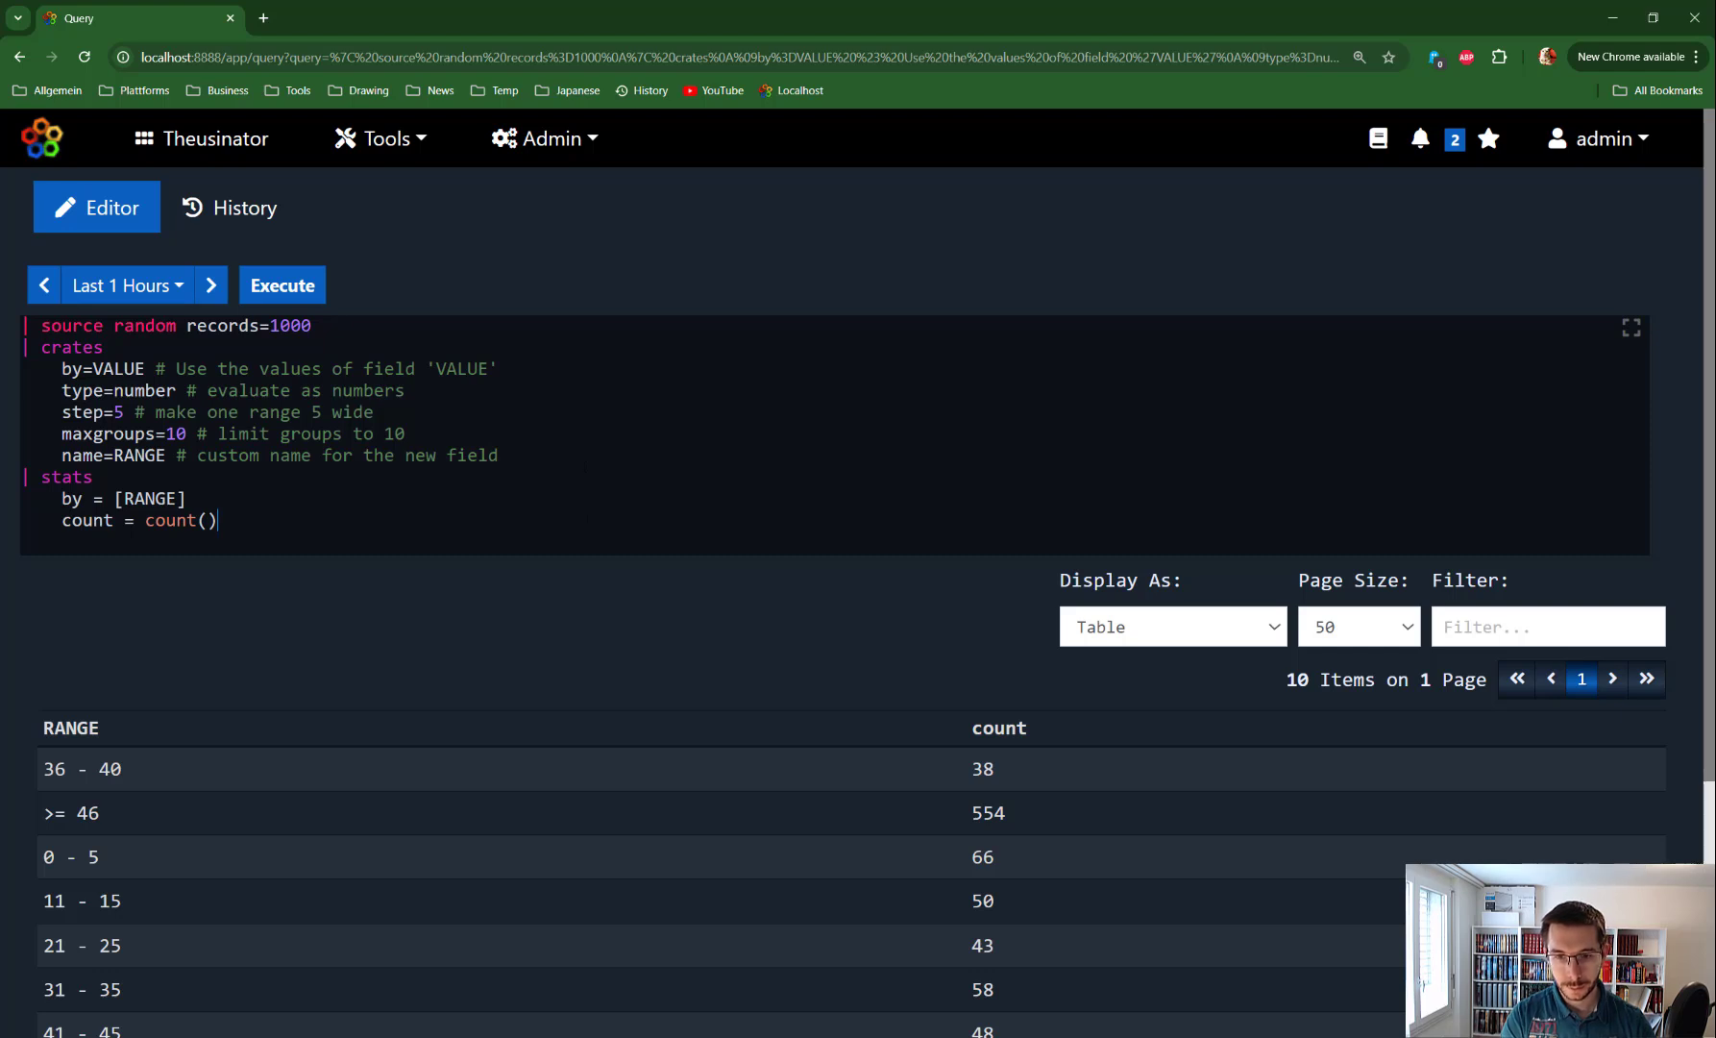
pyautogui.scroll(-3, 202, 730)
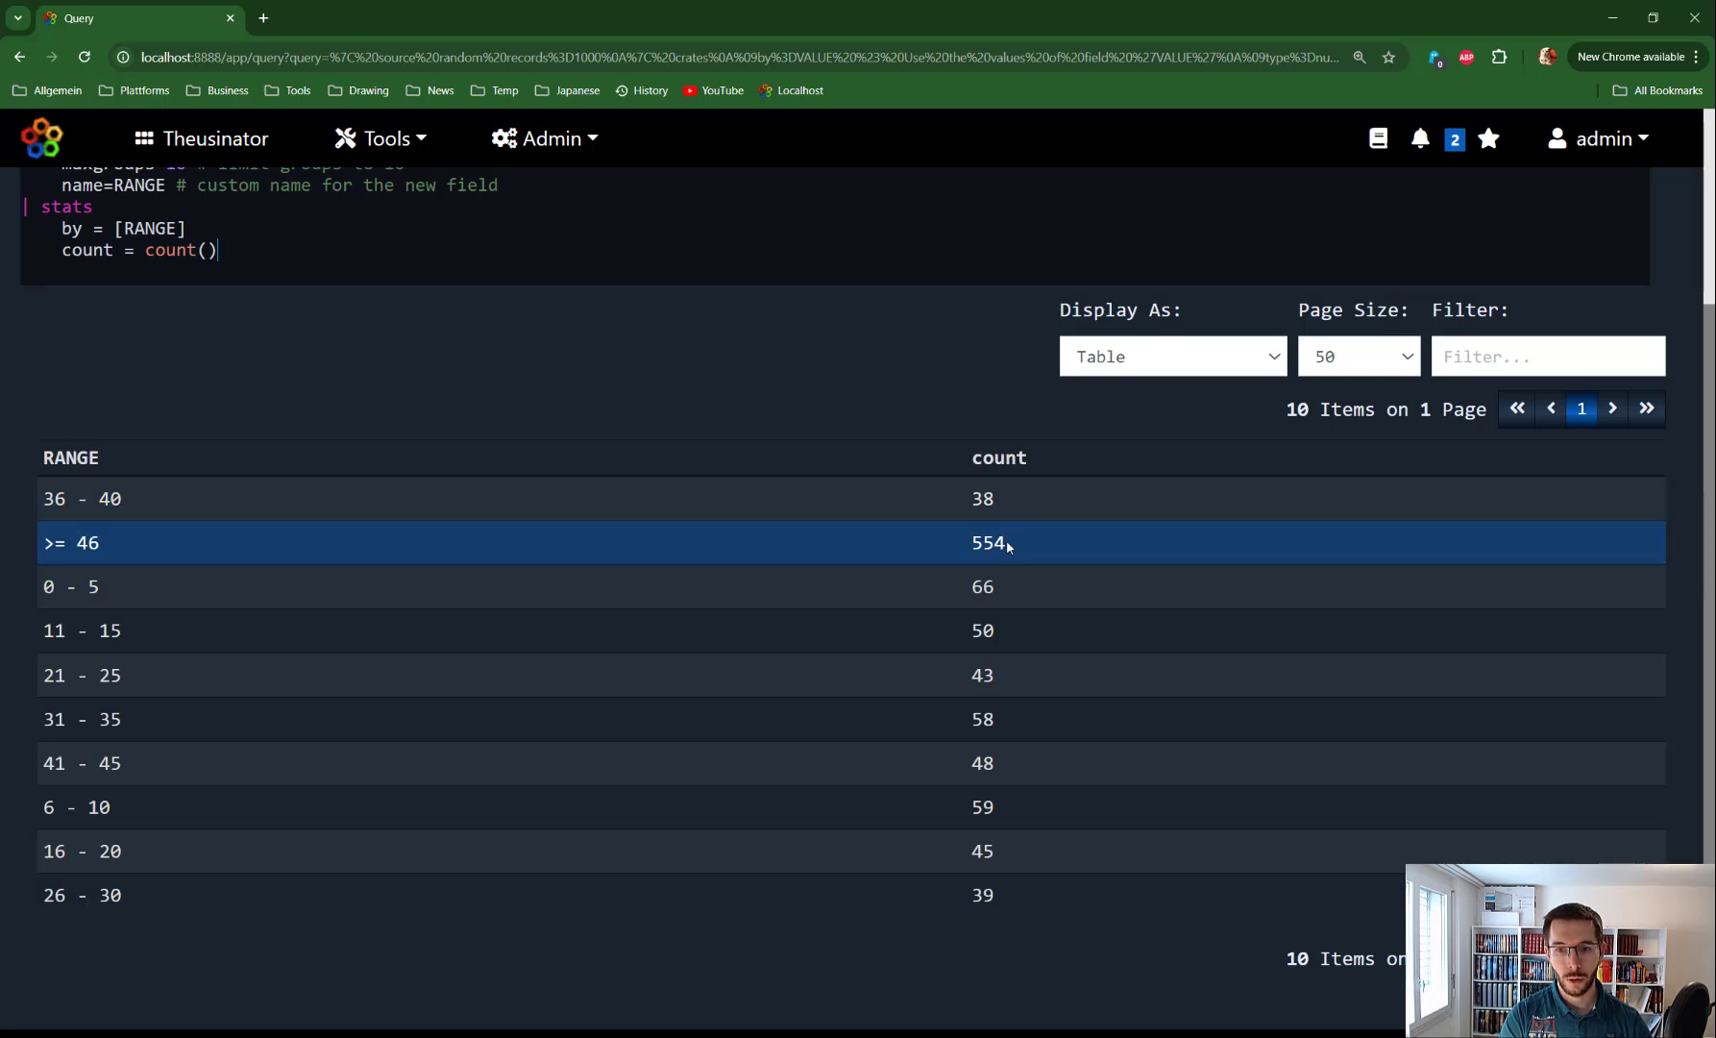
pyautogui.scroll(3, 590, 567)
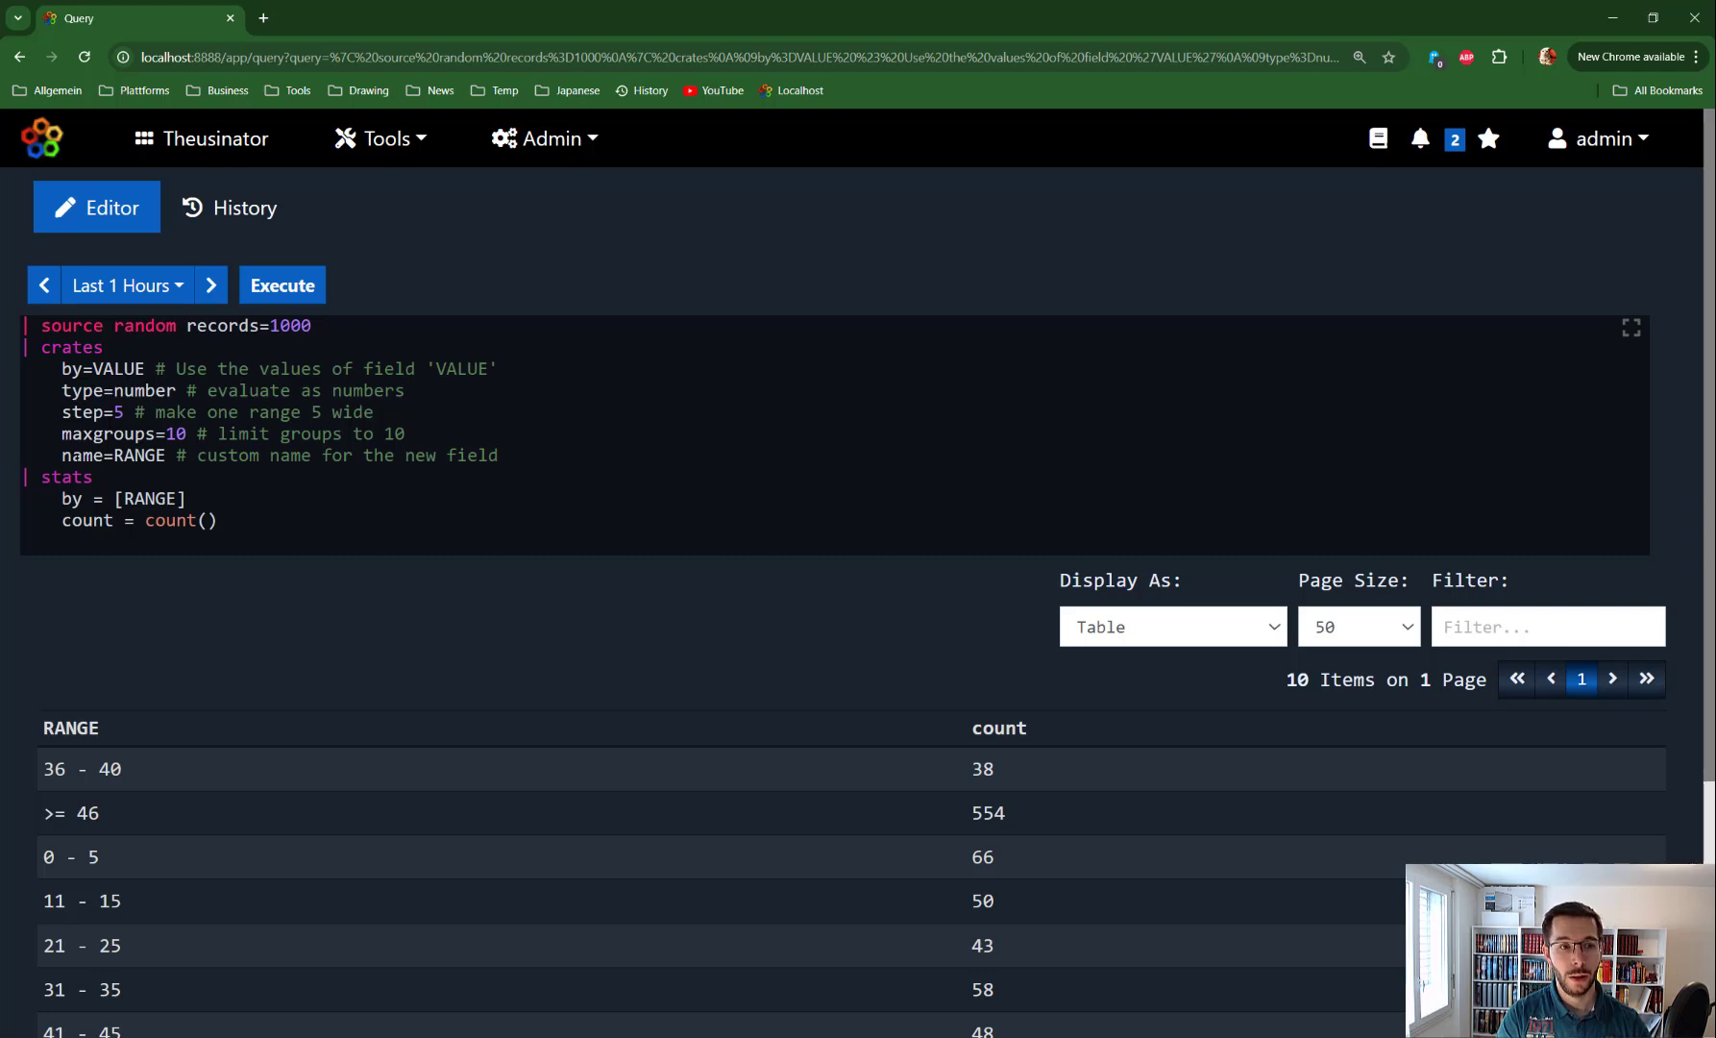
pyautogui.hotkey('shift', 'Home')
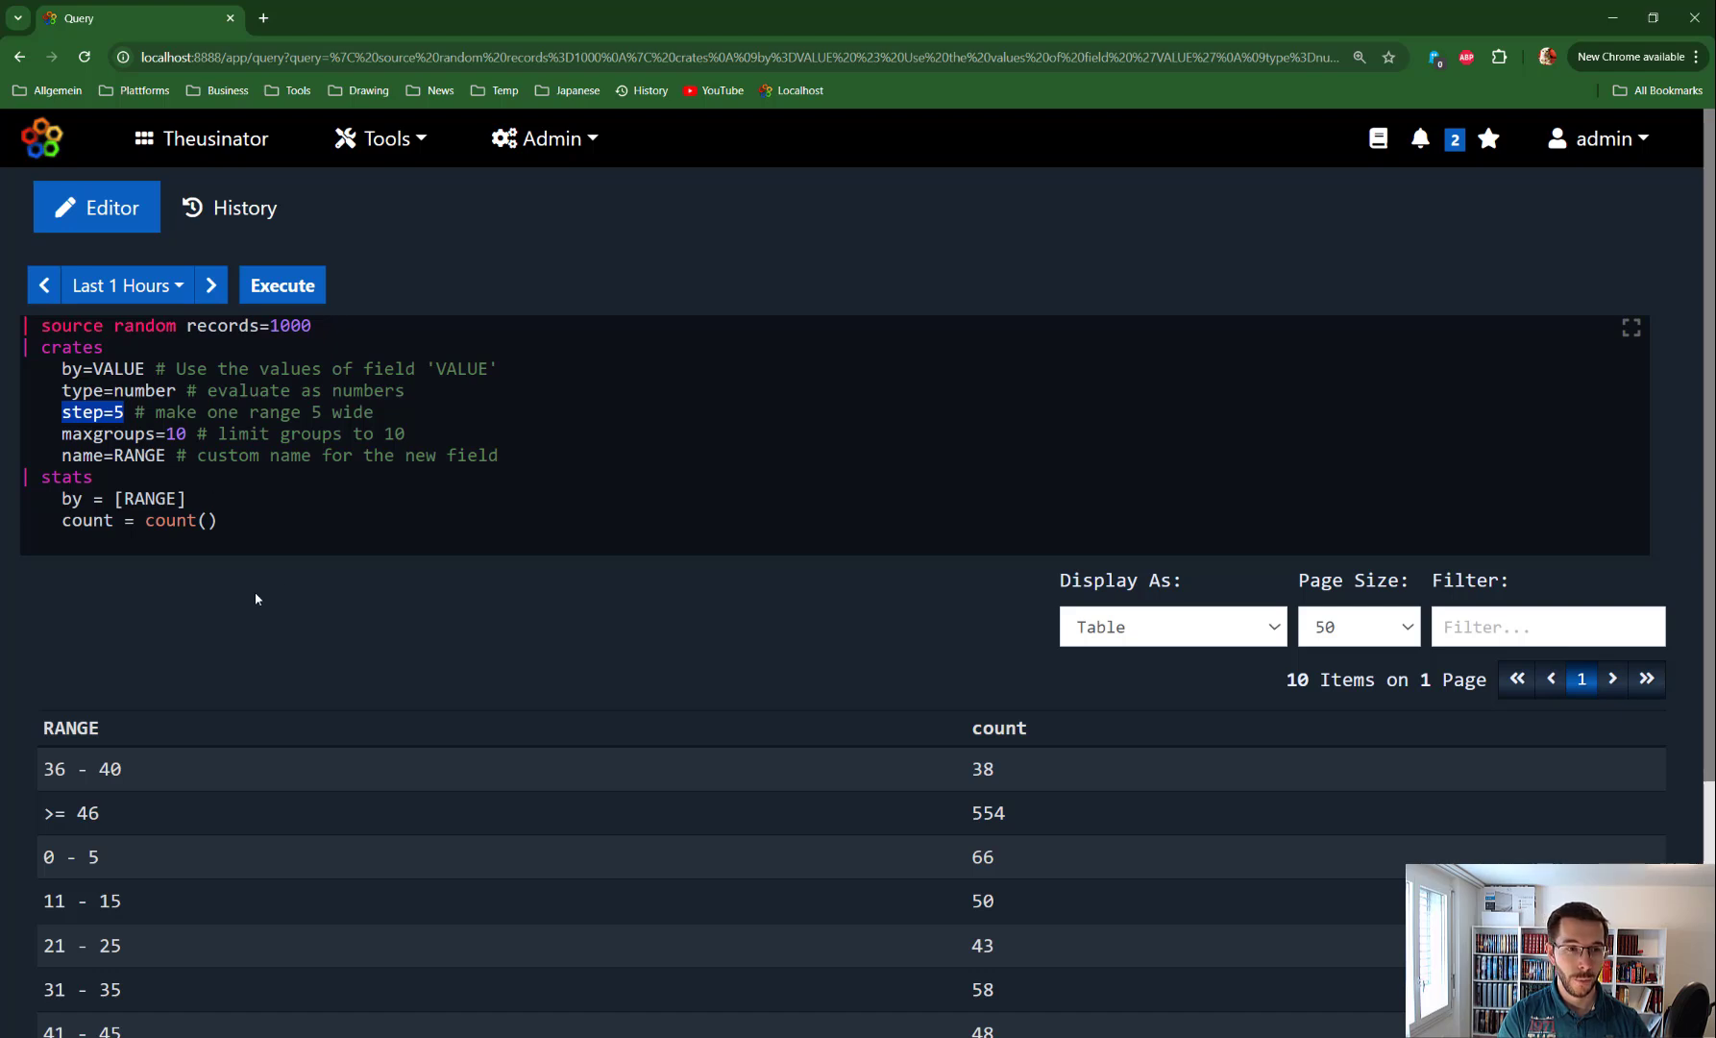
pyautogui.scroll(-2, 39, 671)
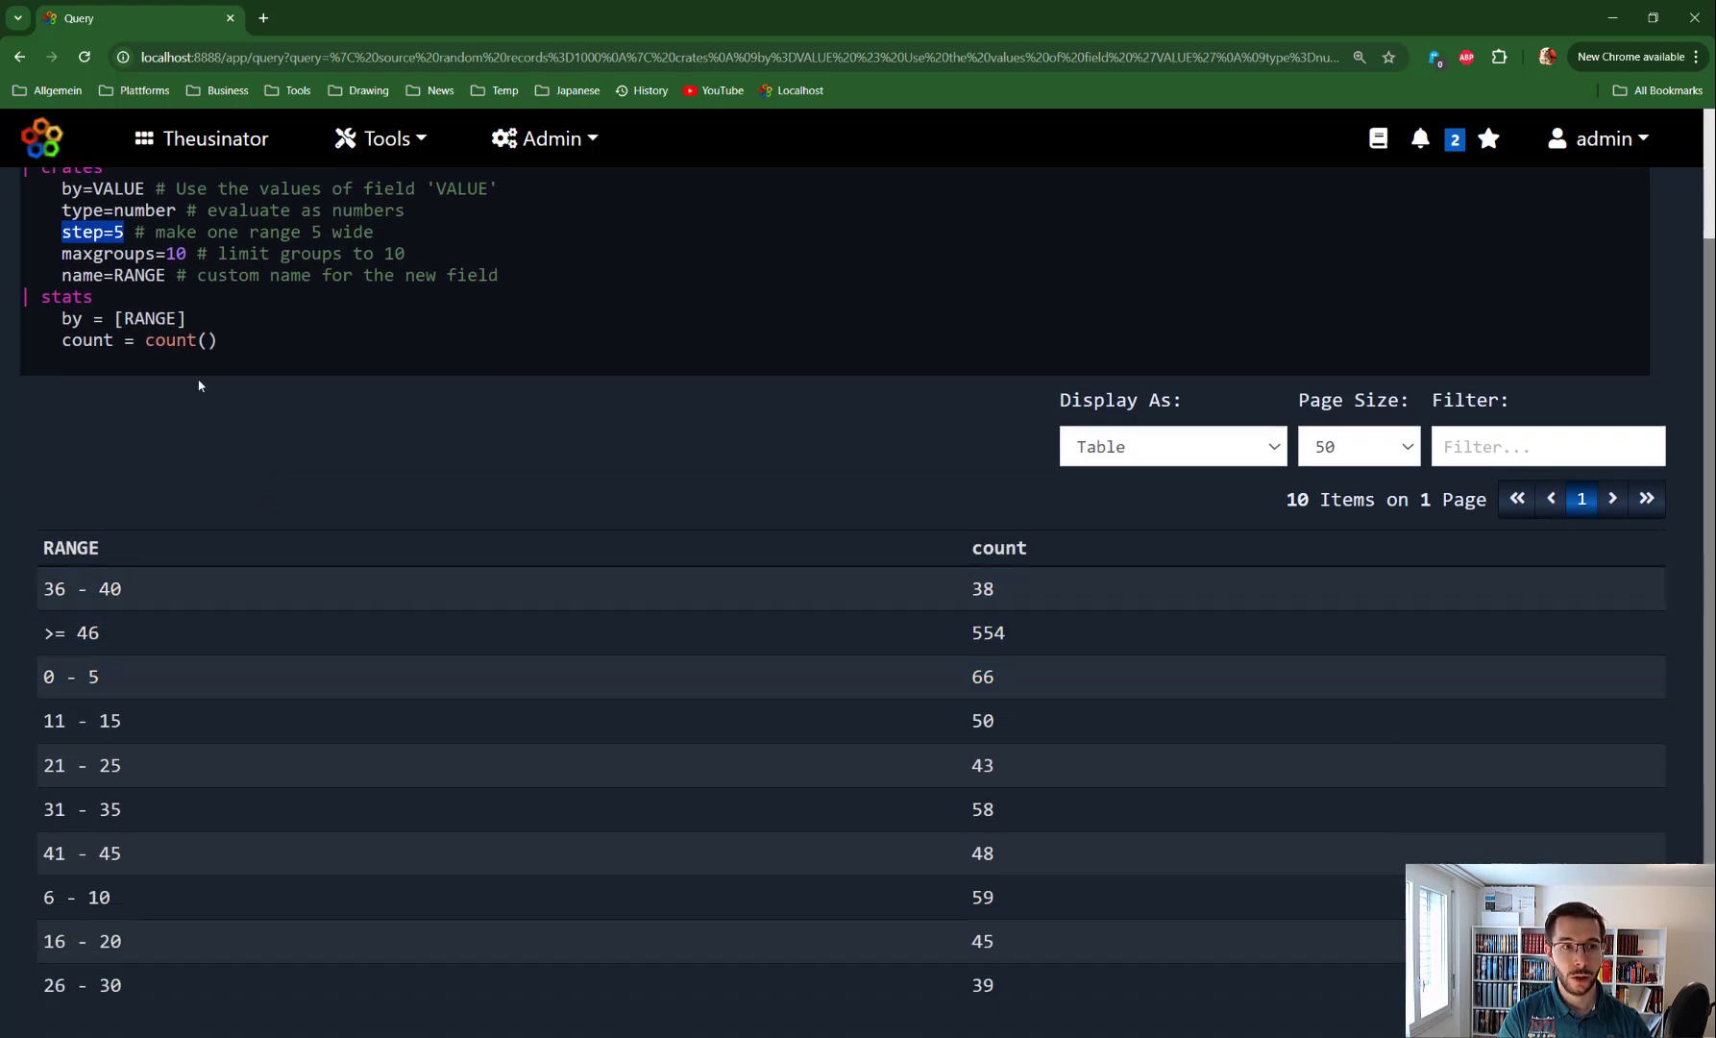
pyautogui.click(501, 276)
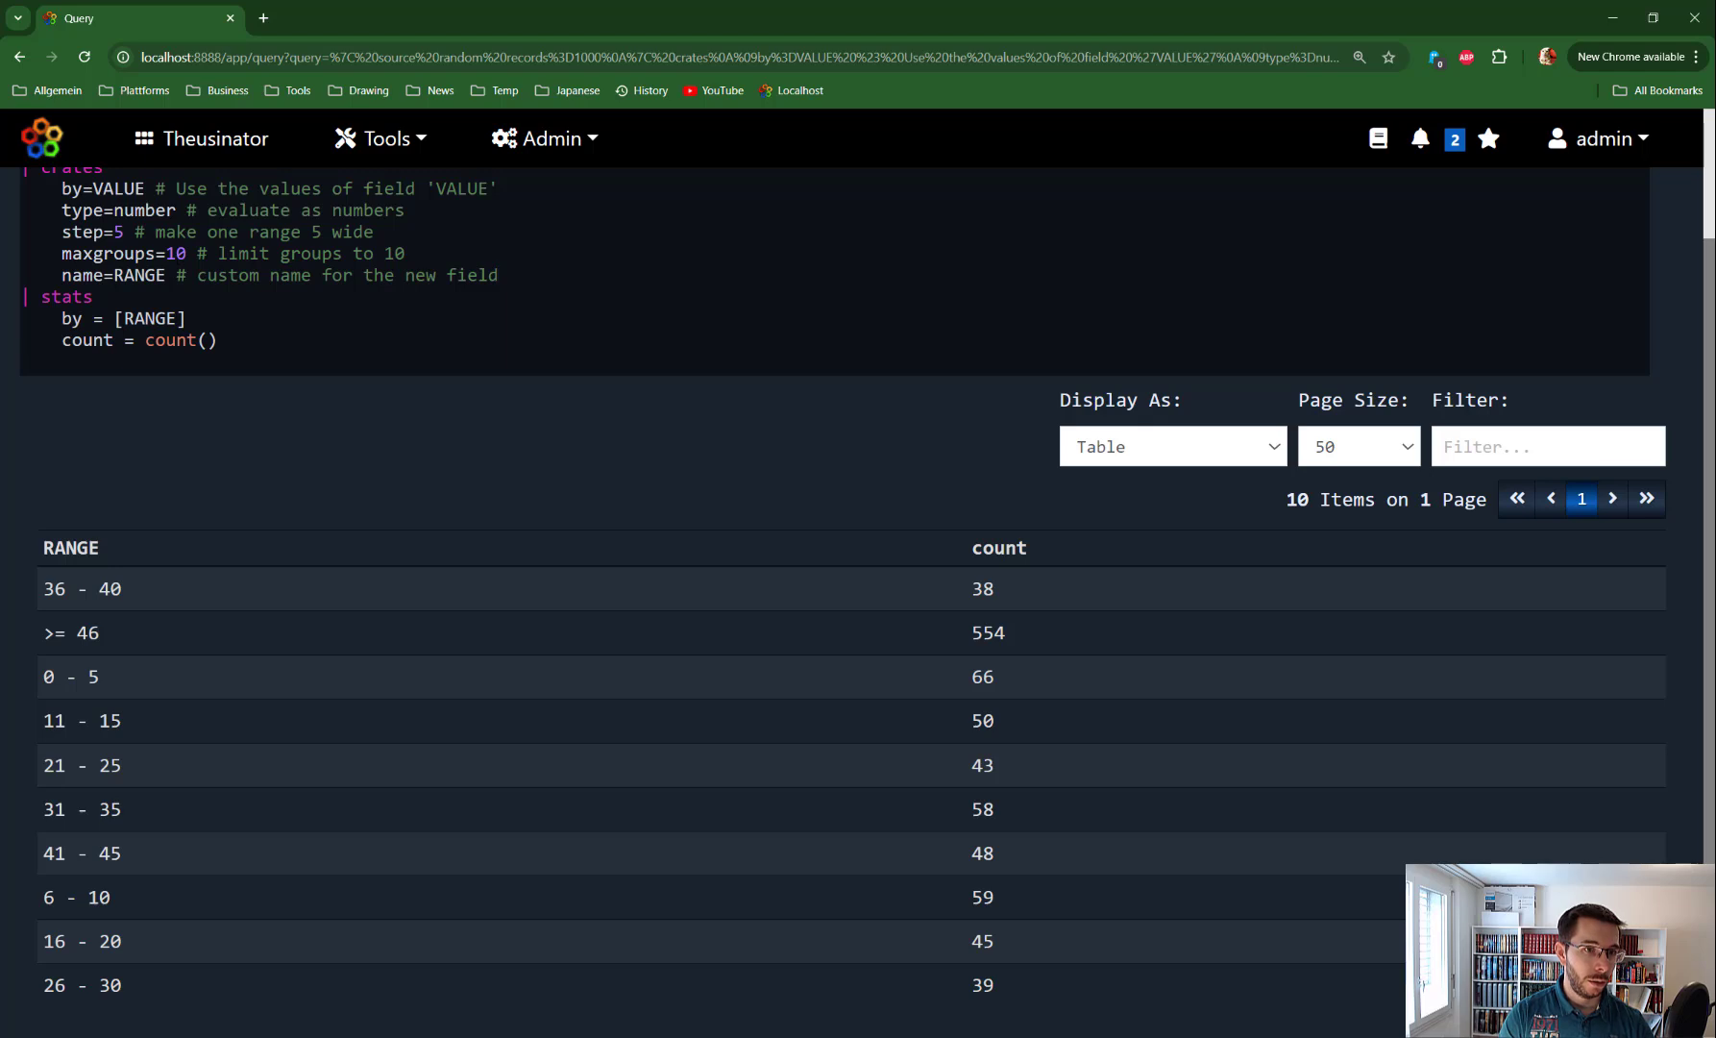
# Change step to 2, remove the maxgroups line, and add multiplier=2
pyautogui.press('BackSpace')
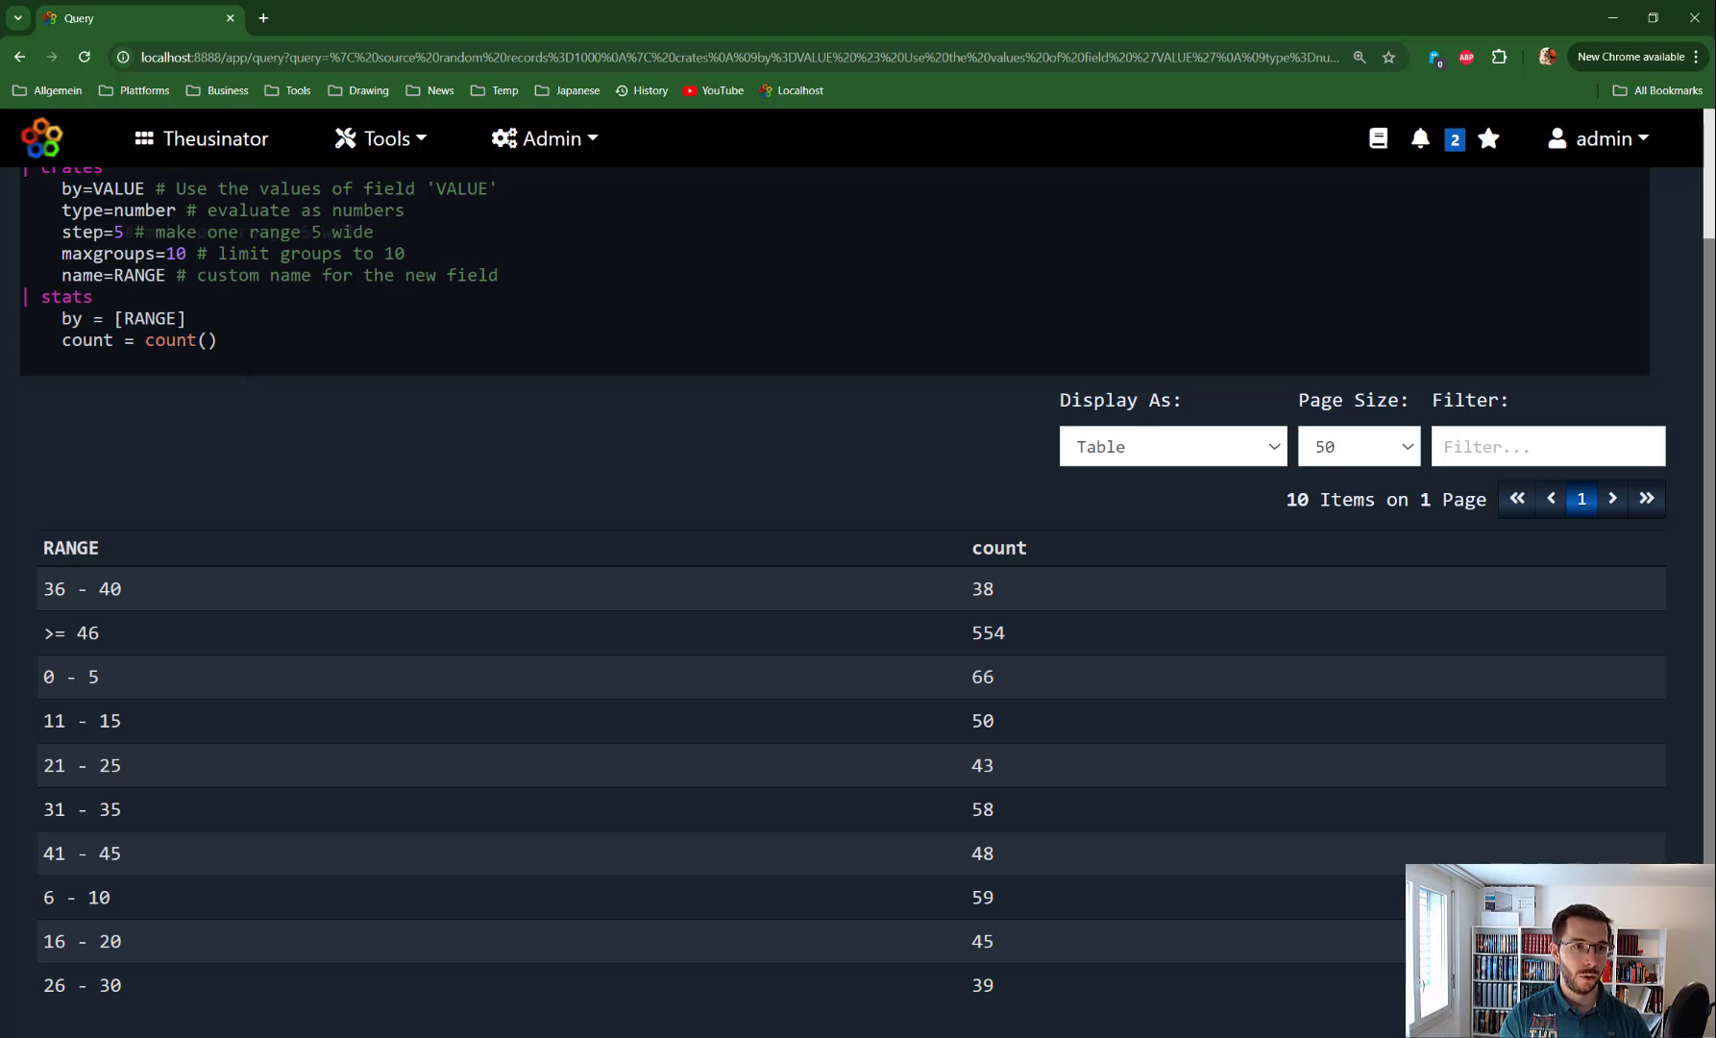
pyautogui.write('2')
pyautogui.moveTo(405, 252); pyautogui.dragTo(19, 253)
pyautogui.press('BackSpace')
pyautogui.press('BackSpace')
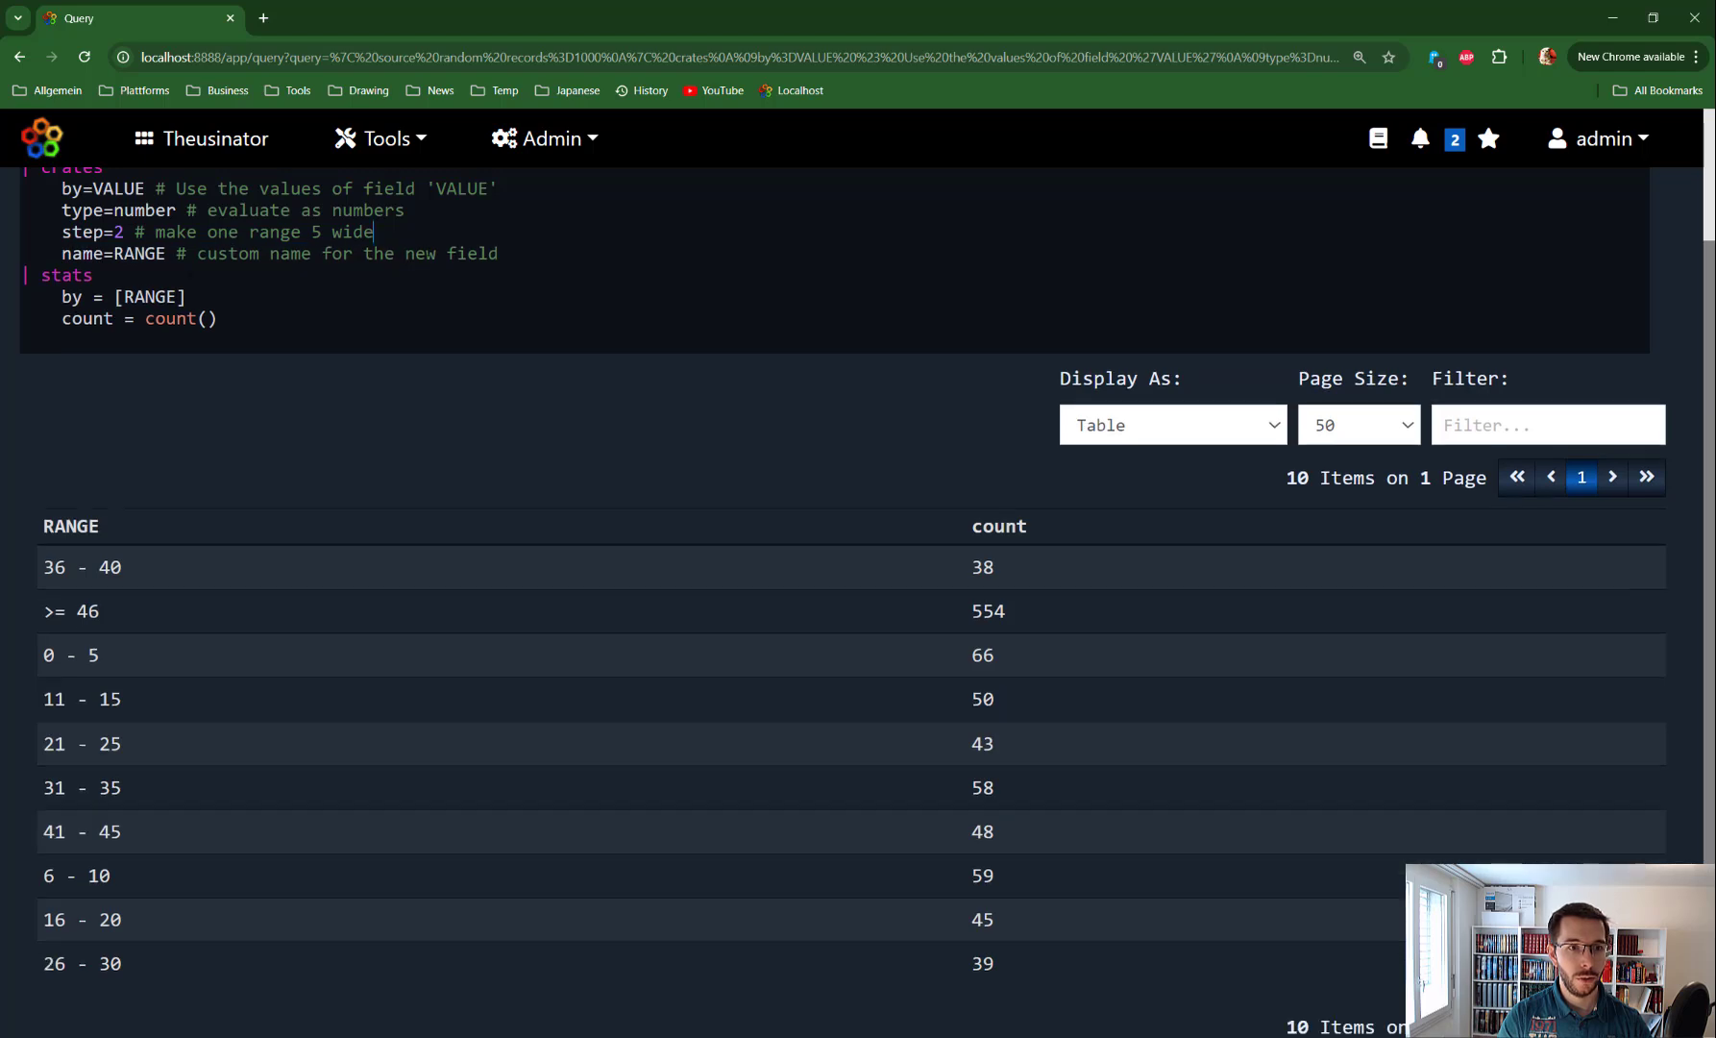
pyautogui.press('Return')
pyautogui.write('m')
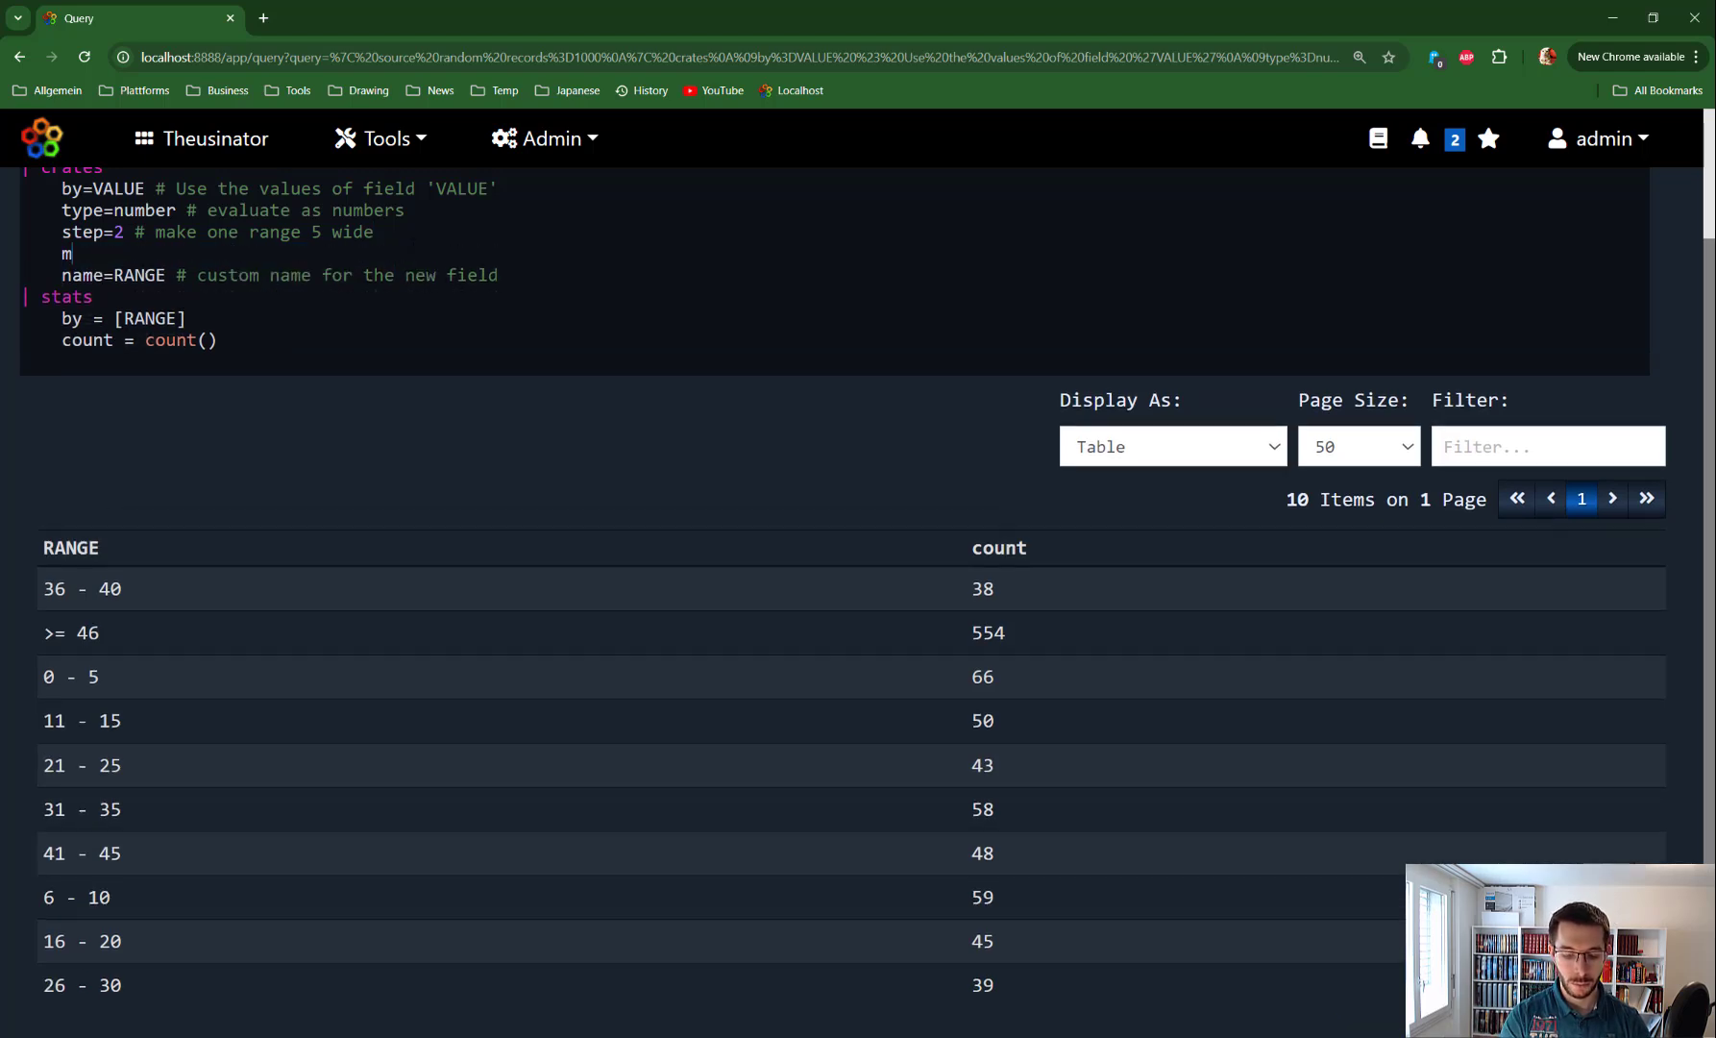
pyautogui.write('ultipl')
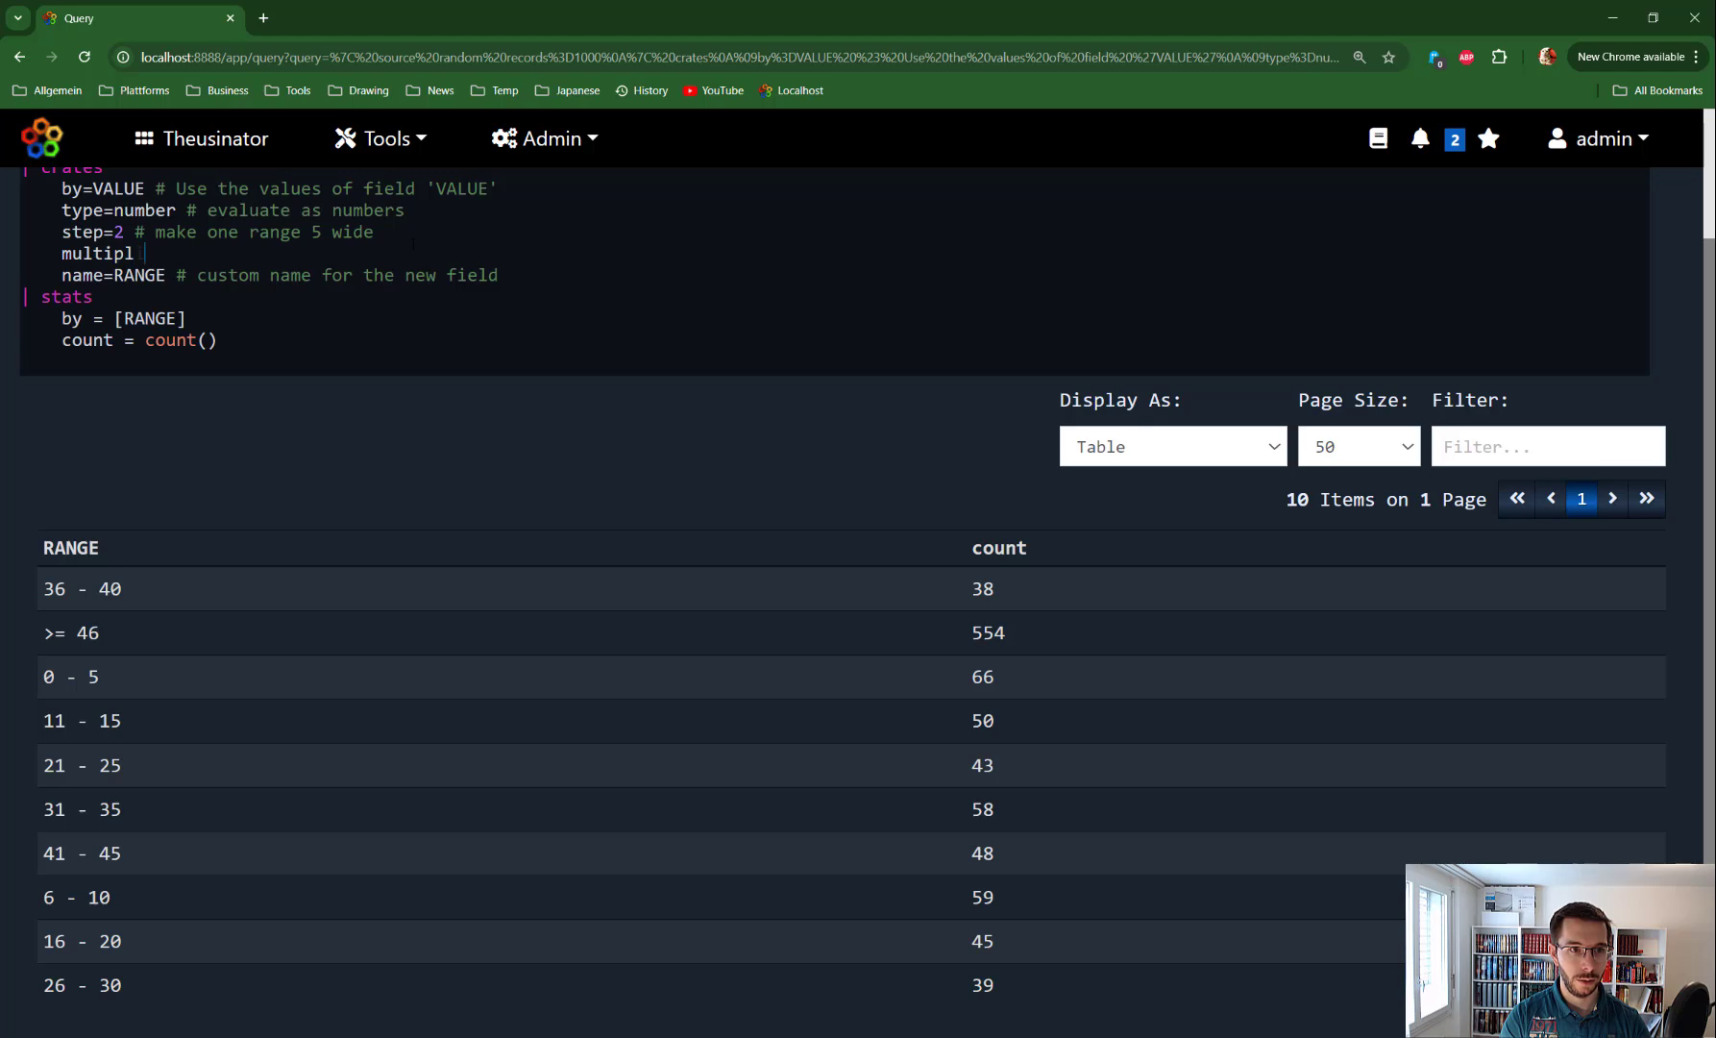
pyautogui.write('ier=2')
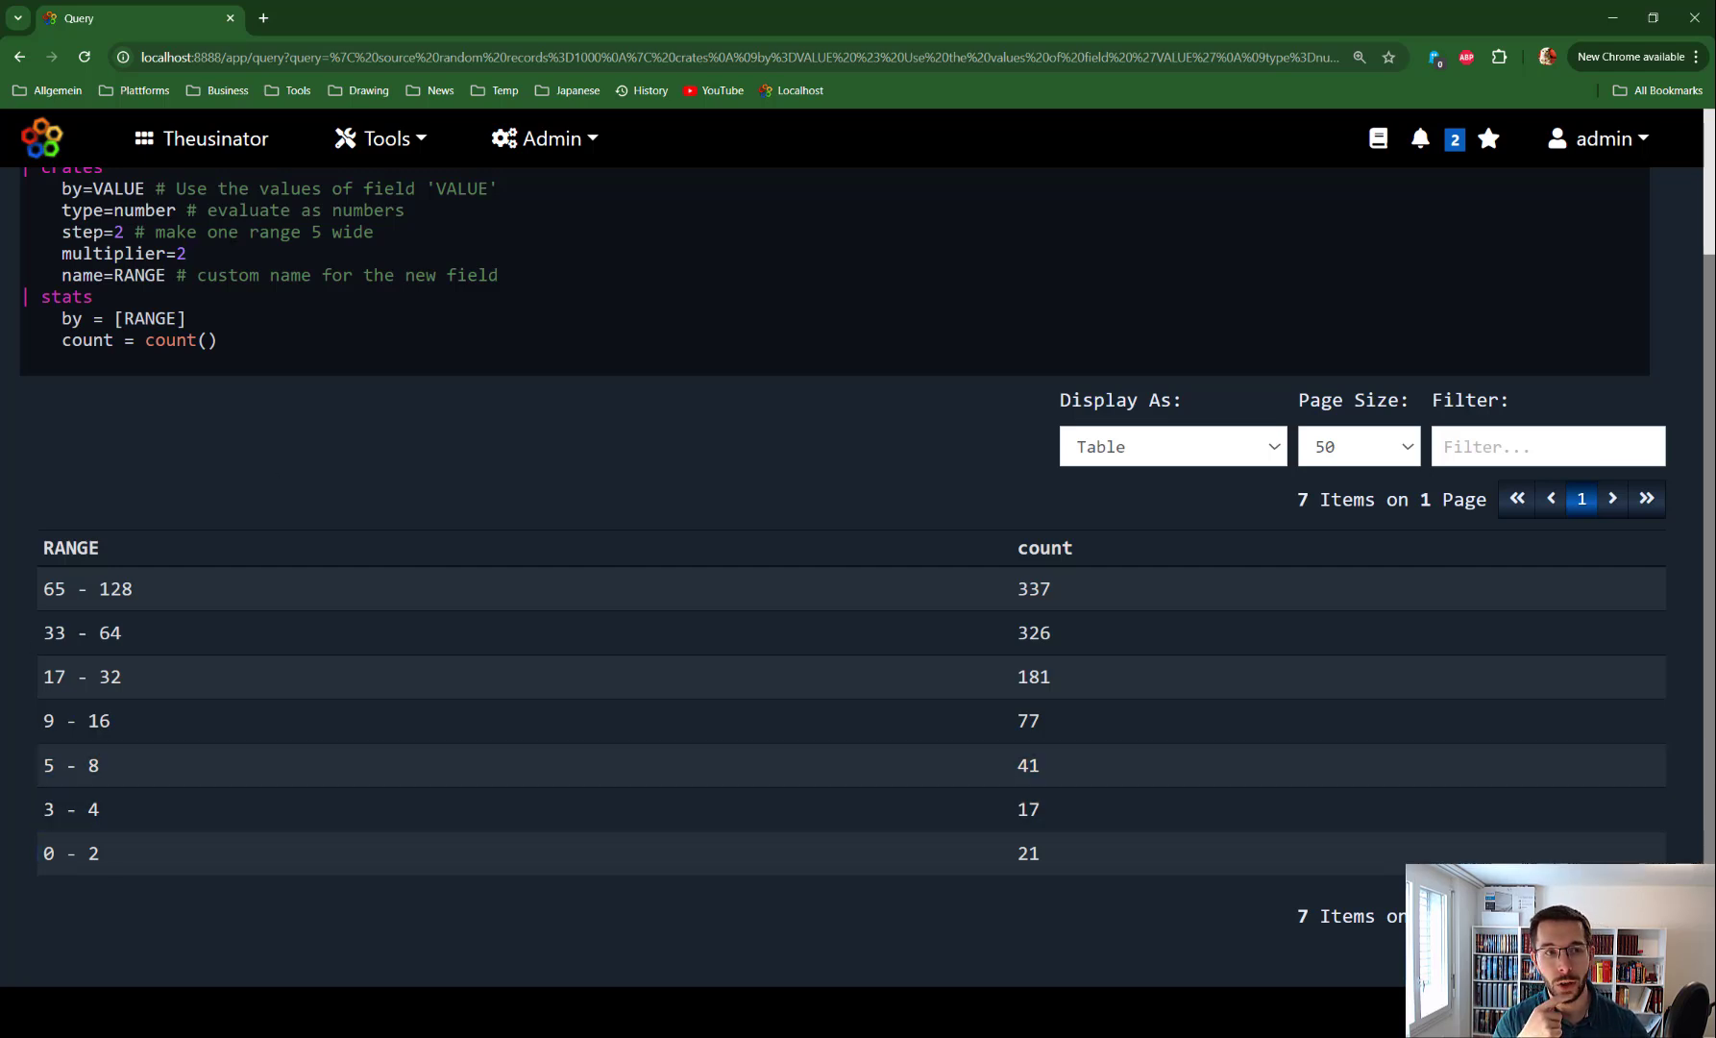
# Mark the doubling ranges 0 - 2, 5 - 8, 9 - 16, 17 - 32 and 33 - 64 in the results
pyautogui.click(56, 855)
pyautogui.moveTo(43, 853); pyautogui.dragTo(102, 853)
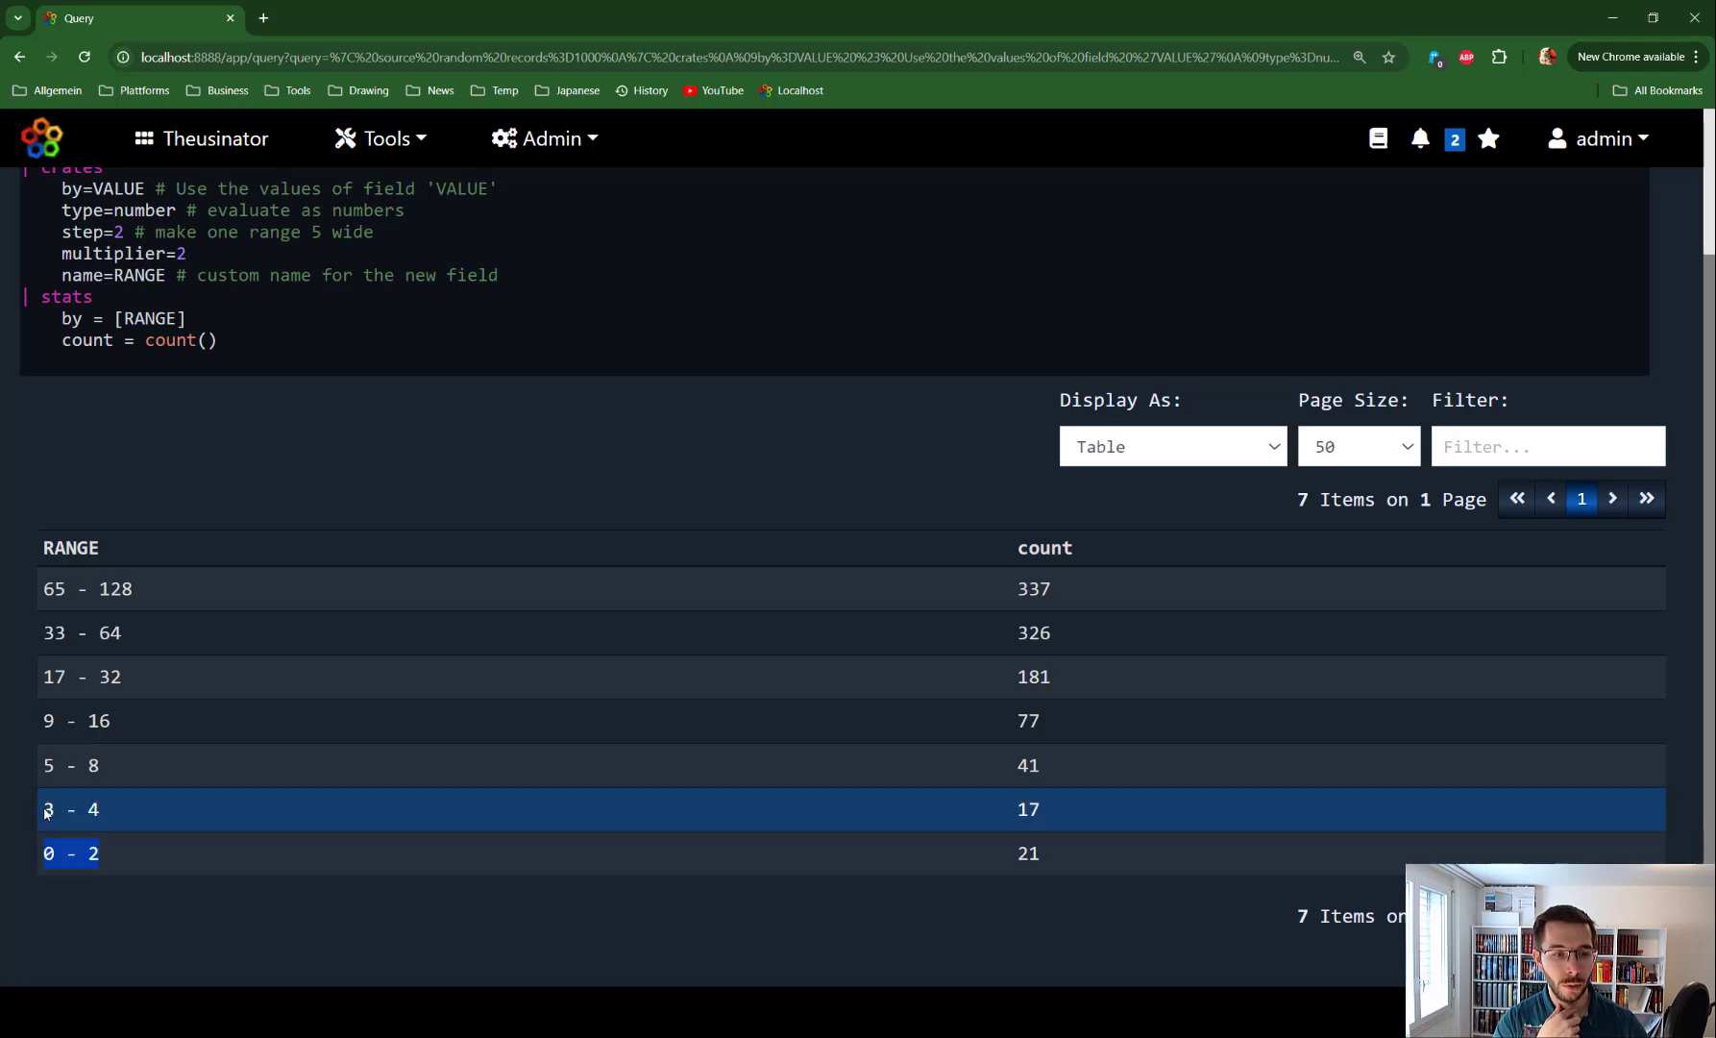
pyautogui.click(64, 764)
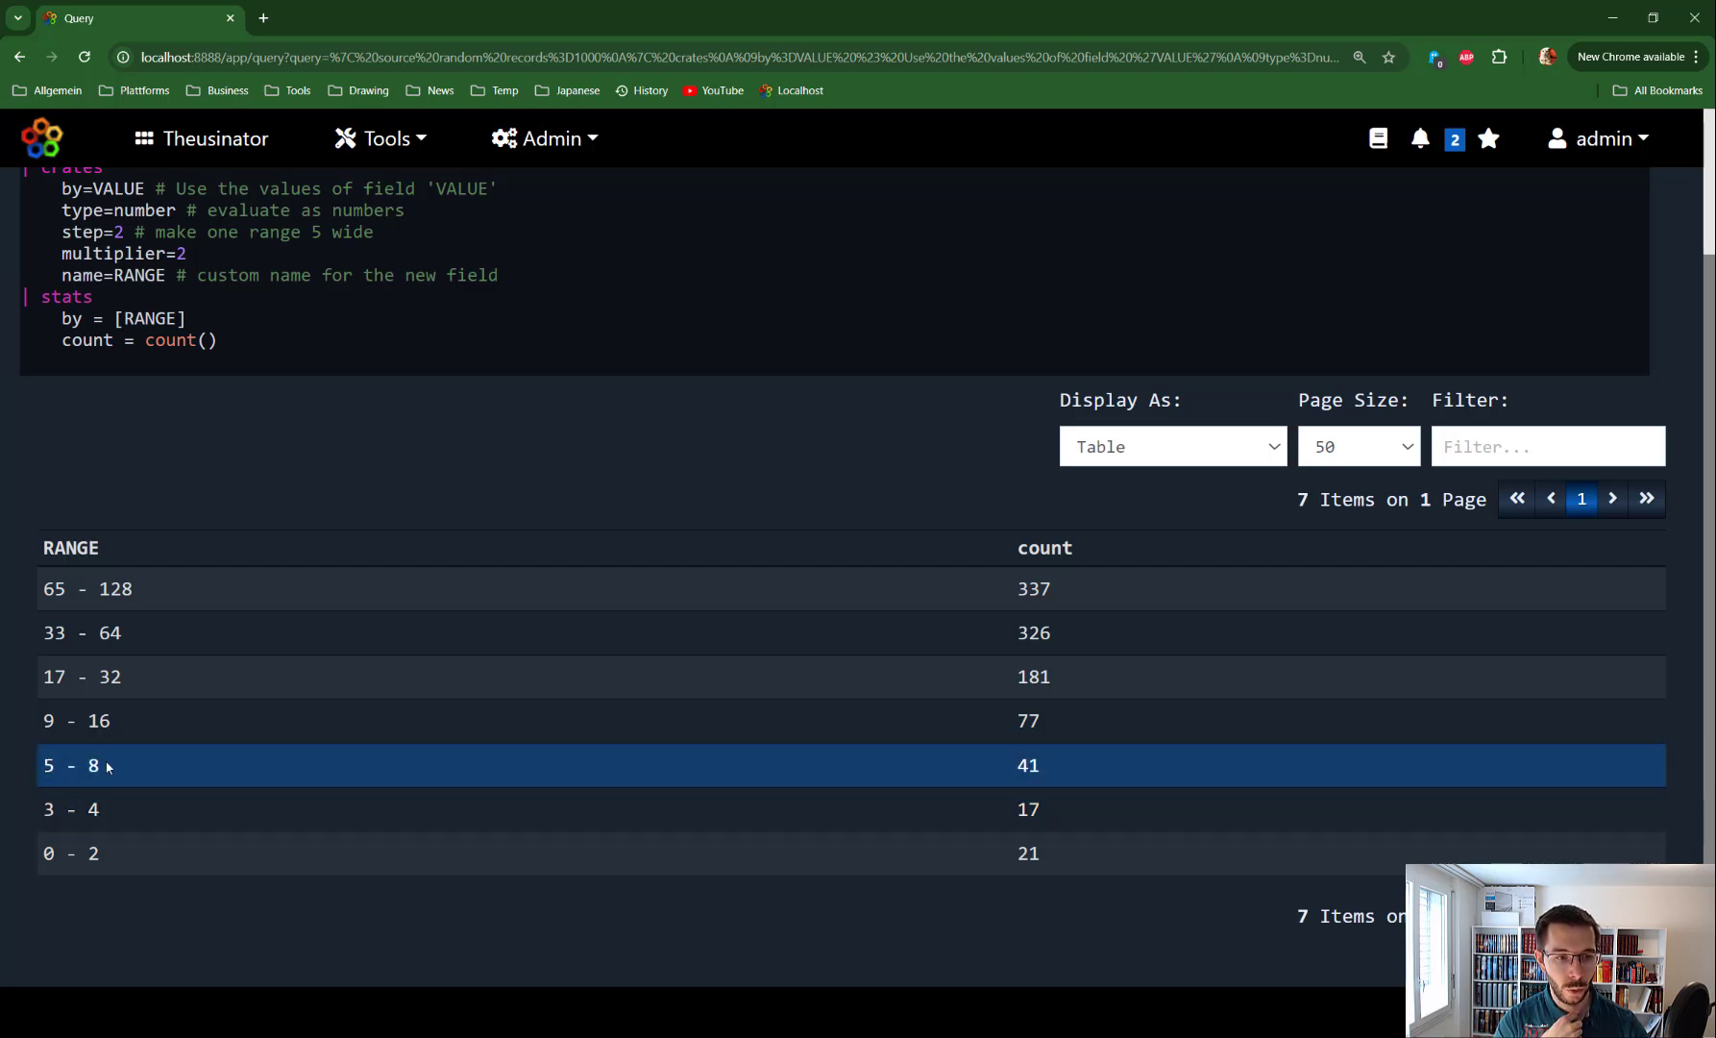
pyautogui.moveTo(108, 766); pyautogui.dragTo(41, 766)
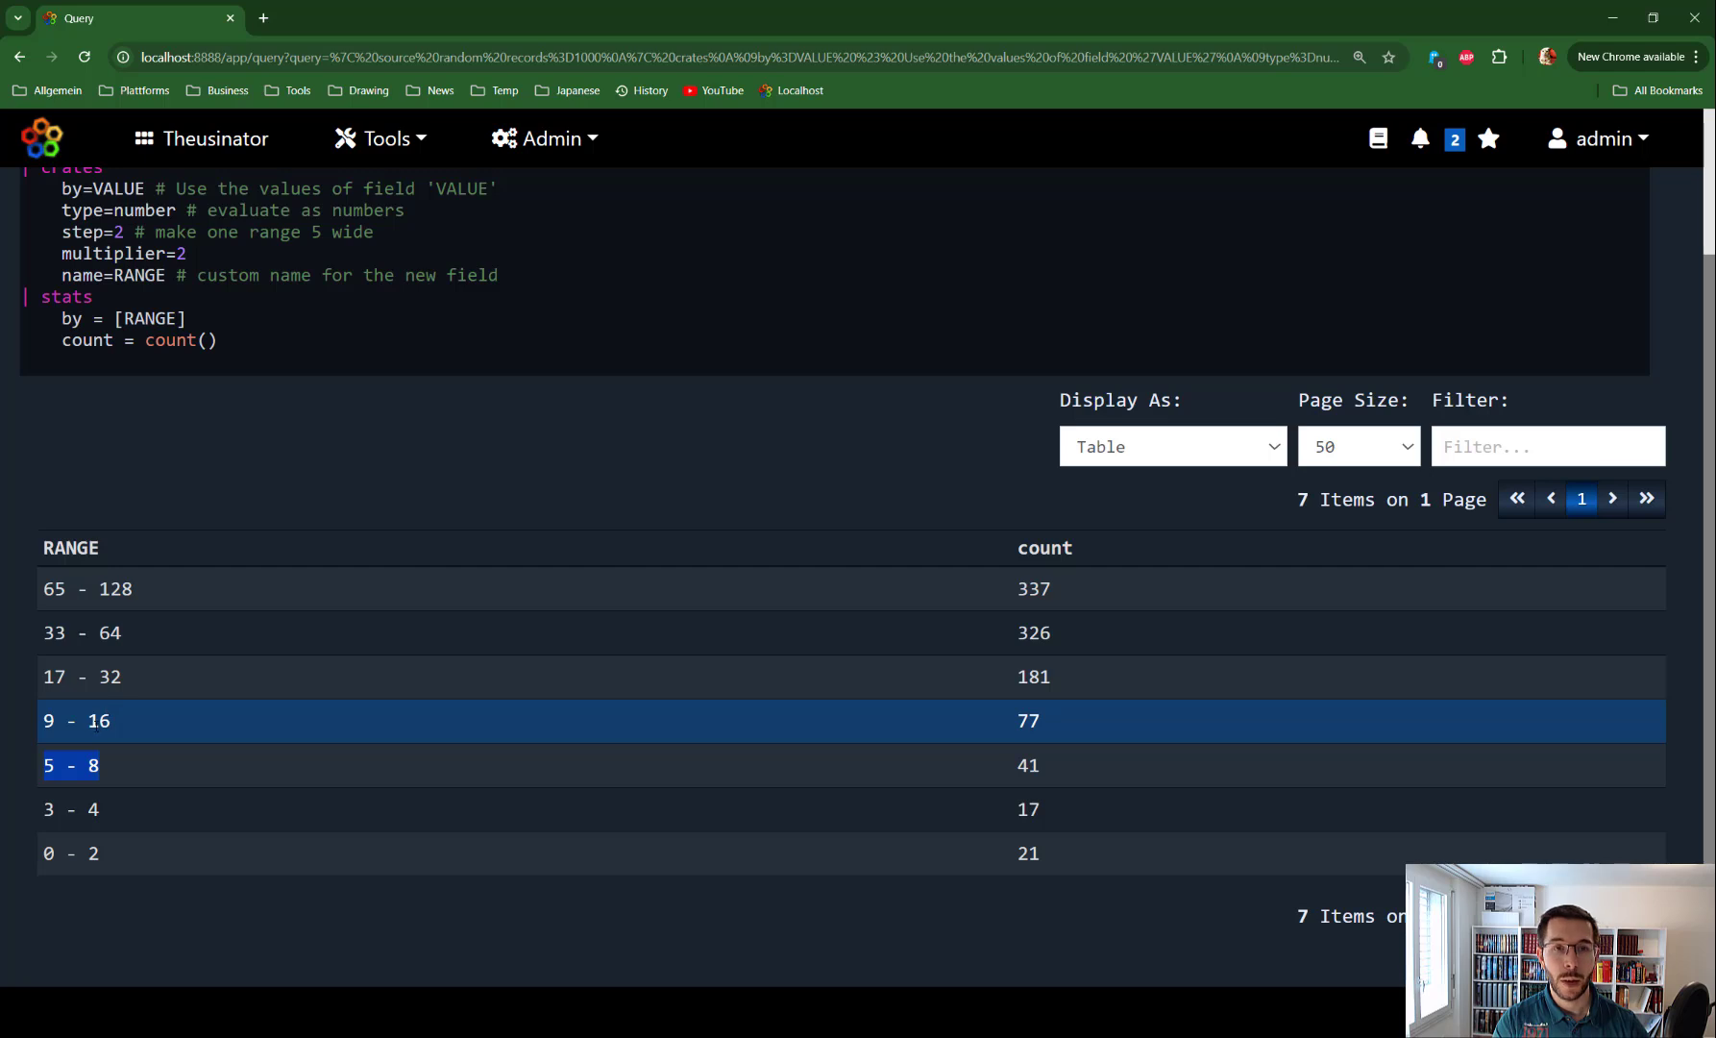
pyautogui.moveTo(42, 721); pyautogui.dragTo(129, 733)
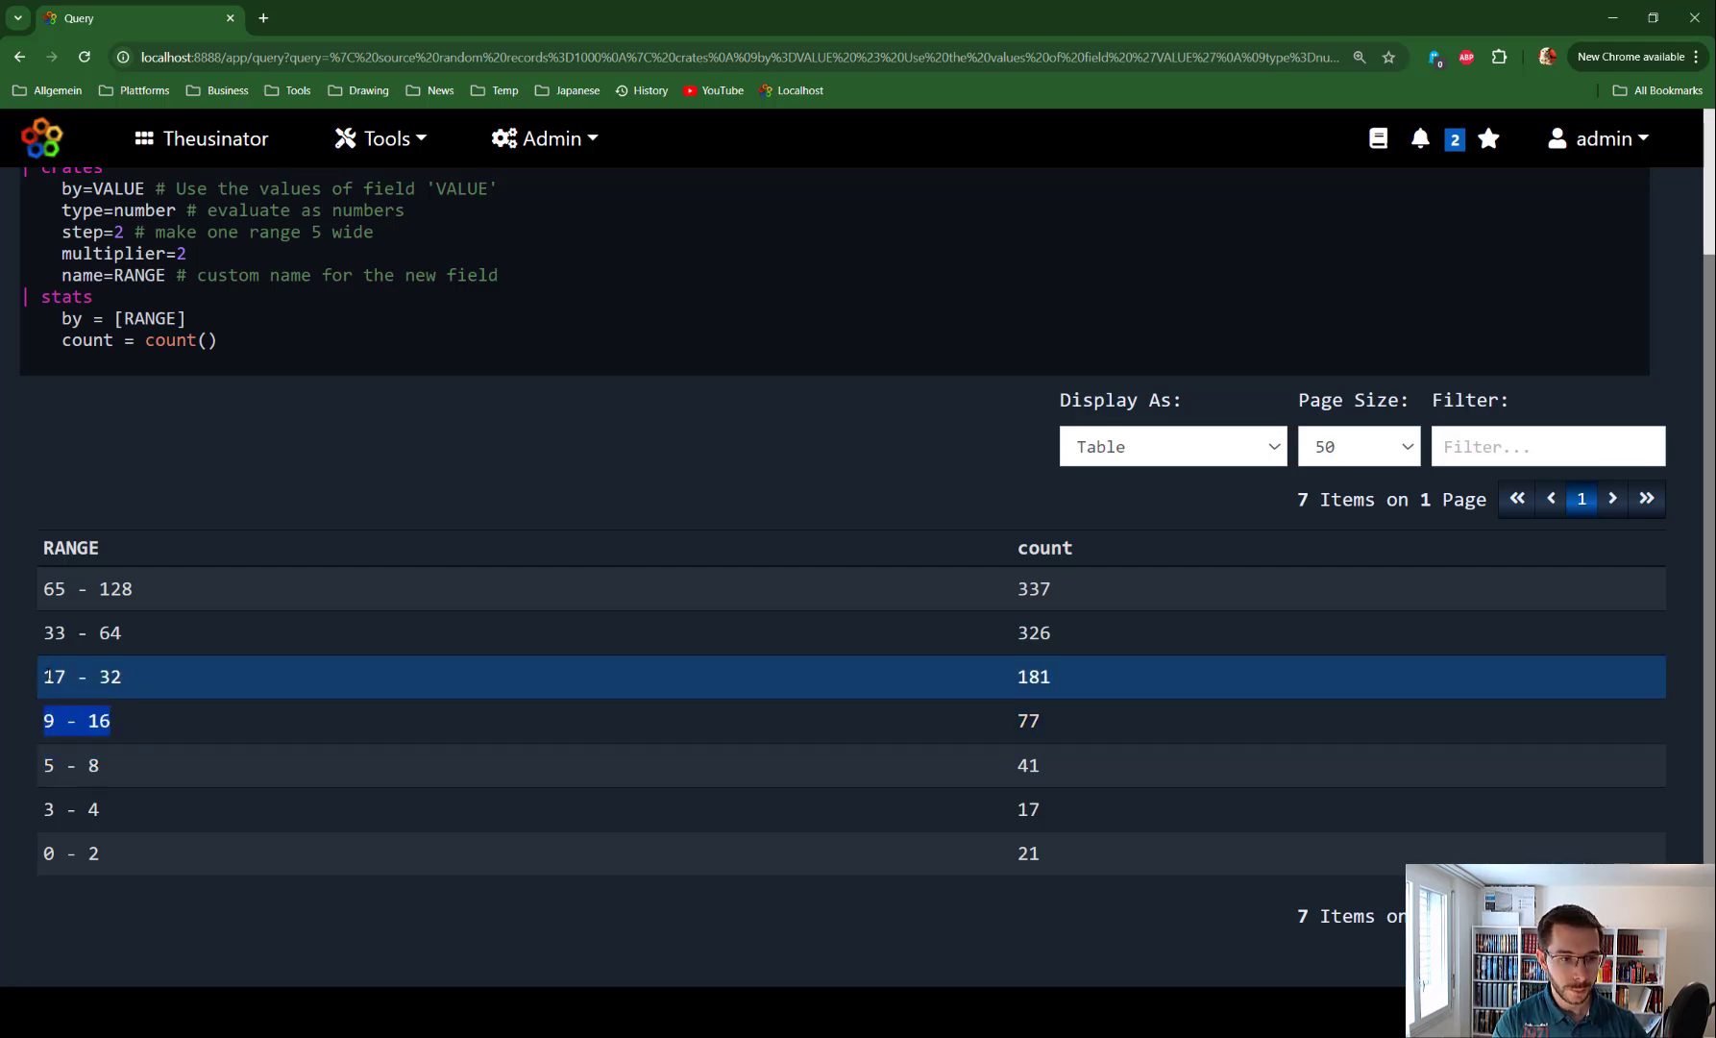
pyautogui.moveTo(43, 677); pyautogui.dragTo(122, 679)
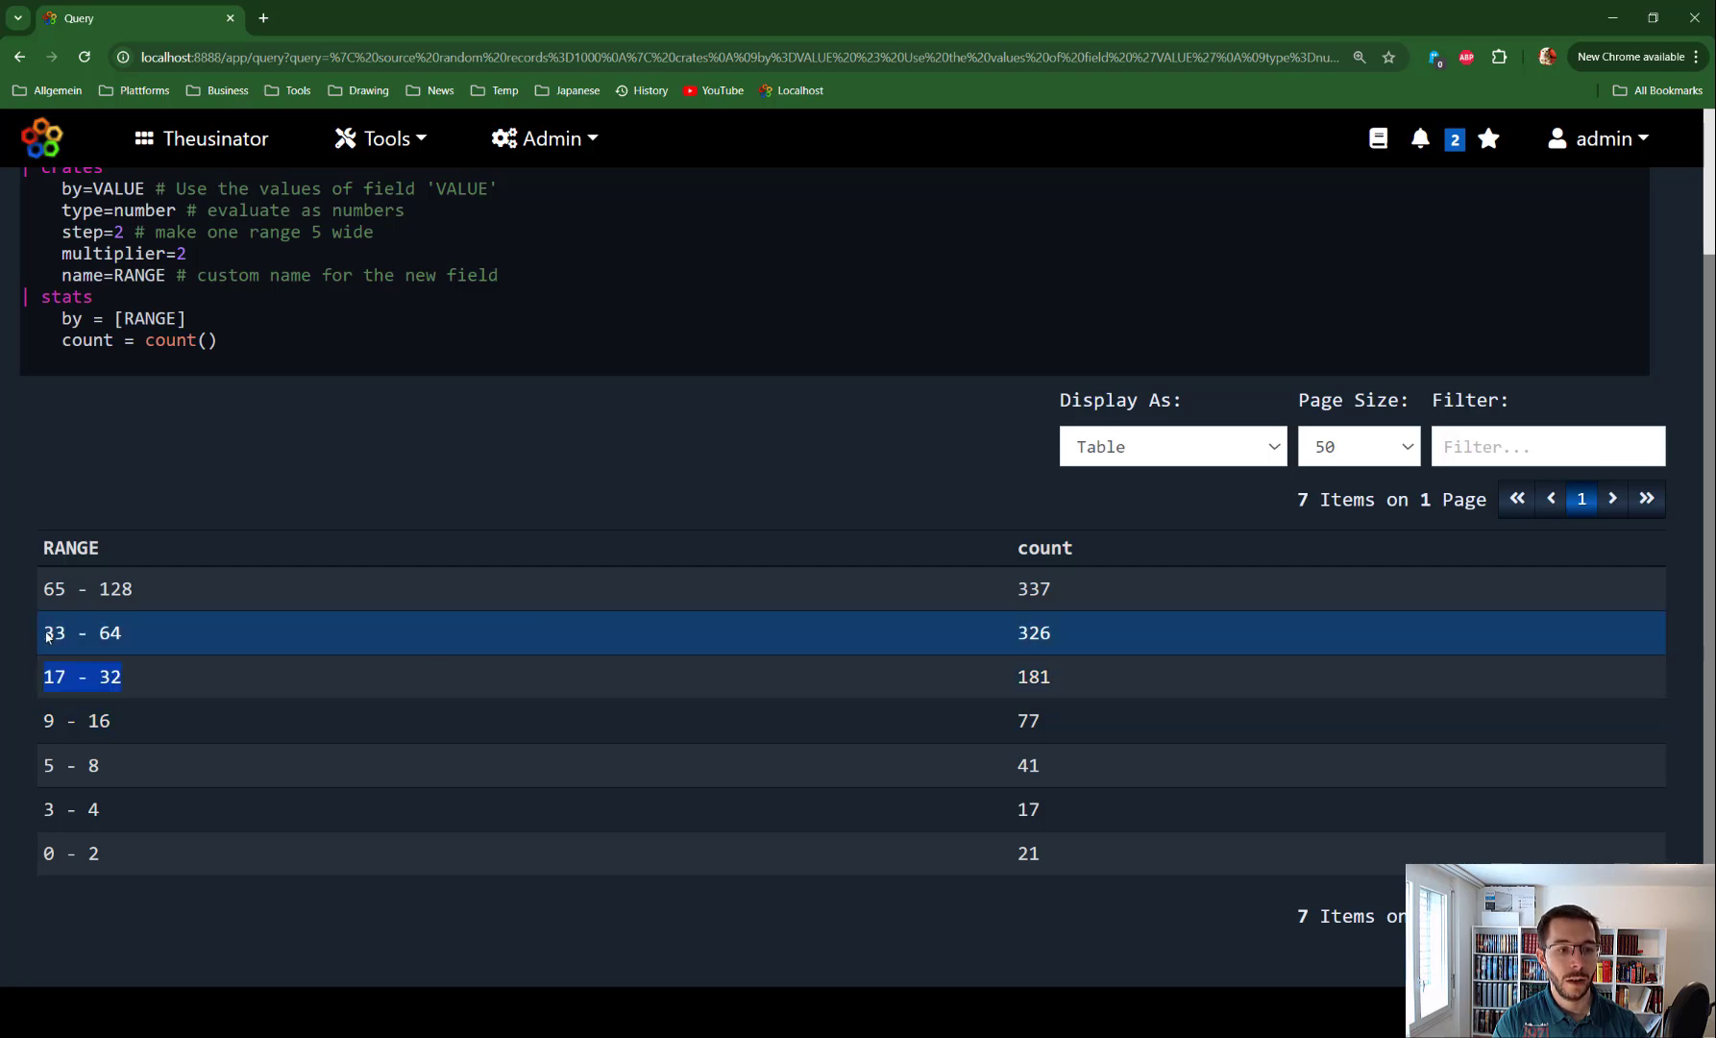
pyautogui.moveTo(44, 633); pyautogui.dragTo(159, 630)
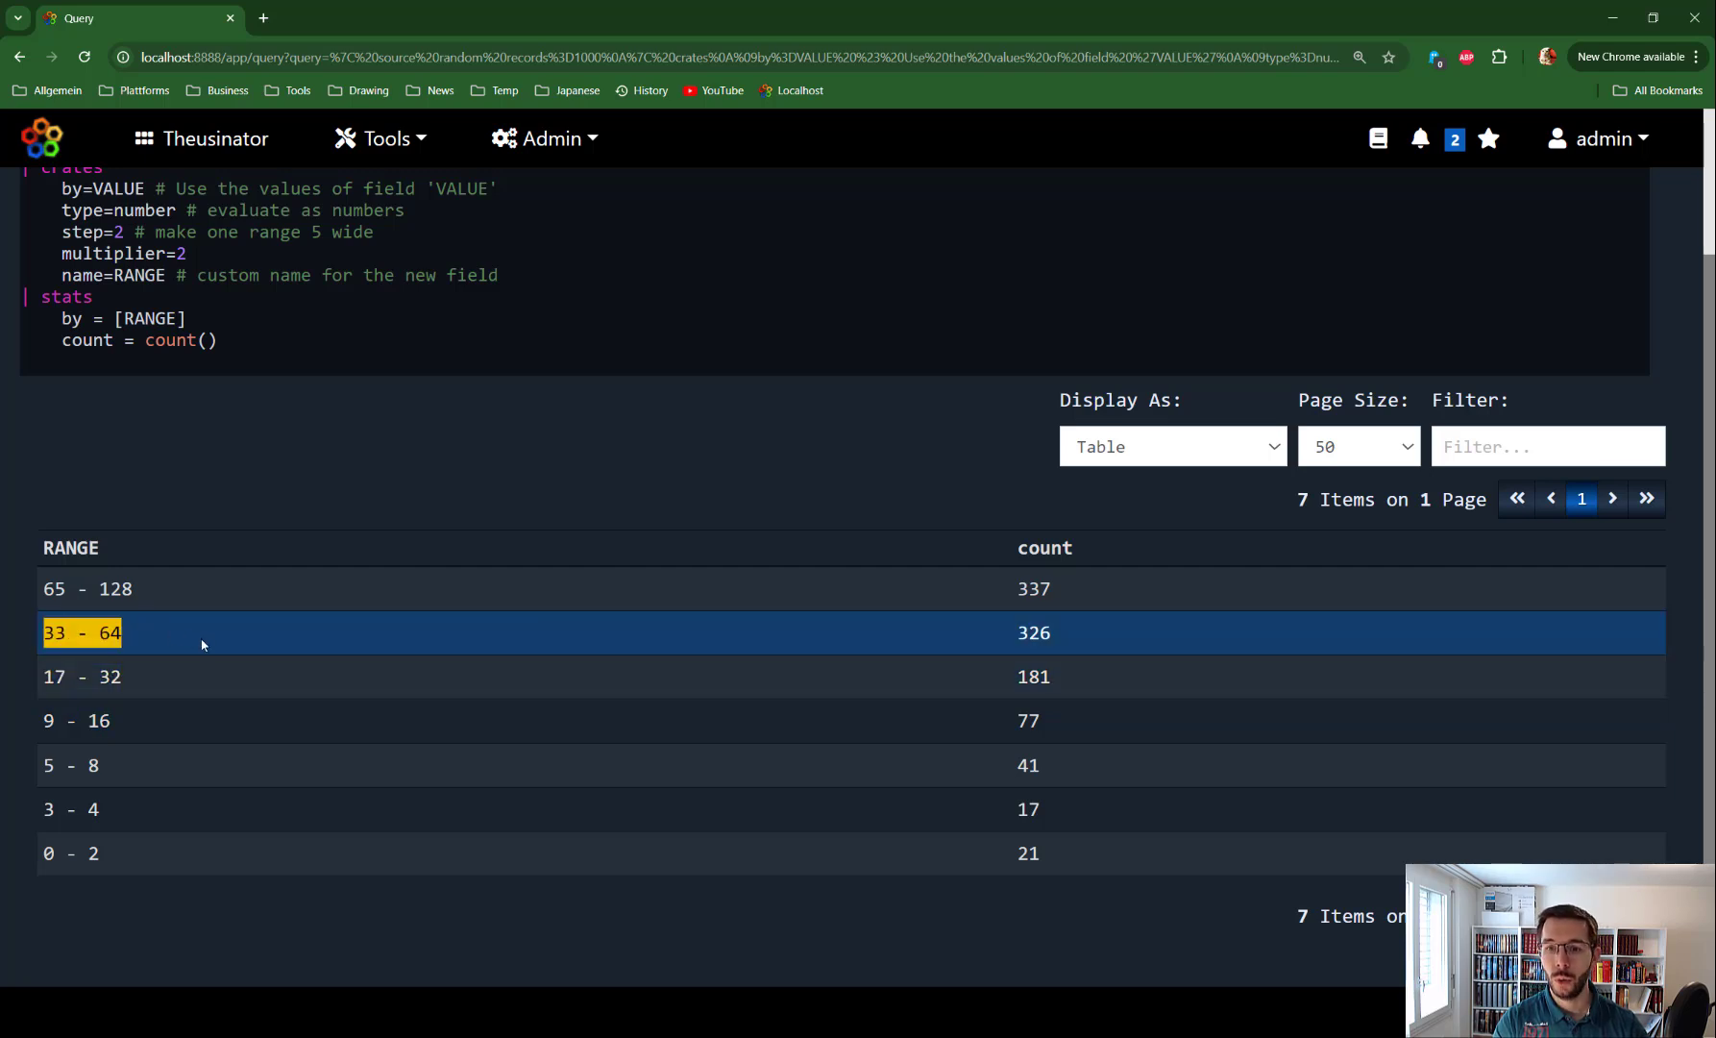
pyautogui.click(188, 254)
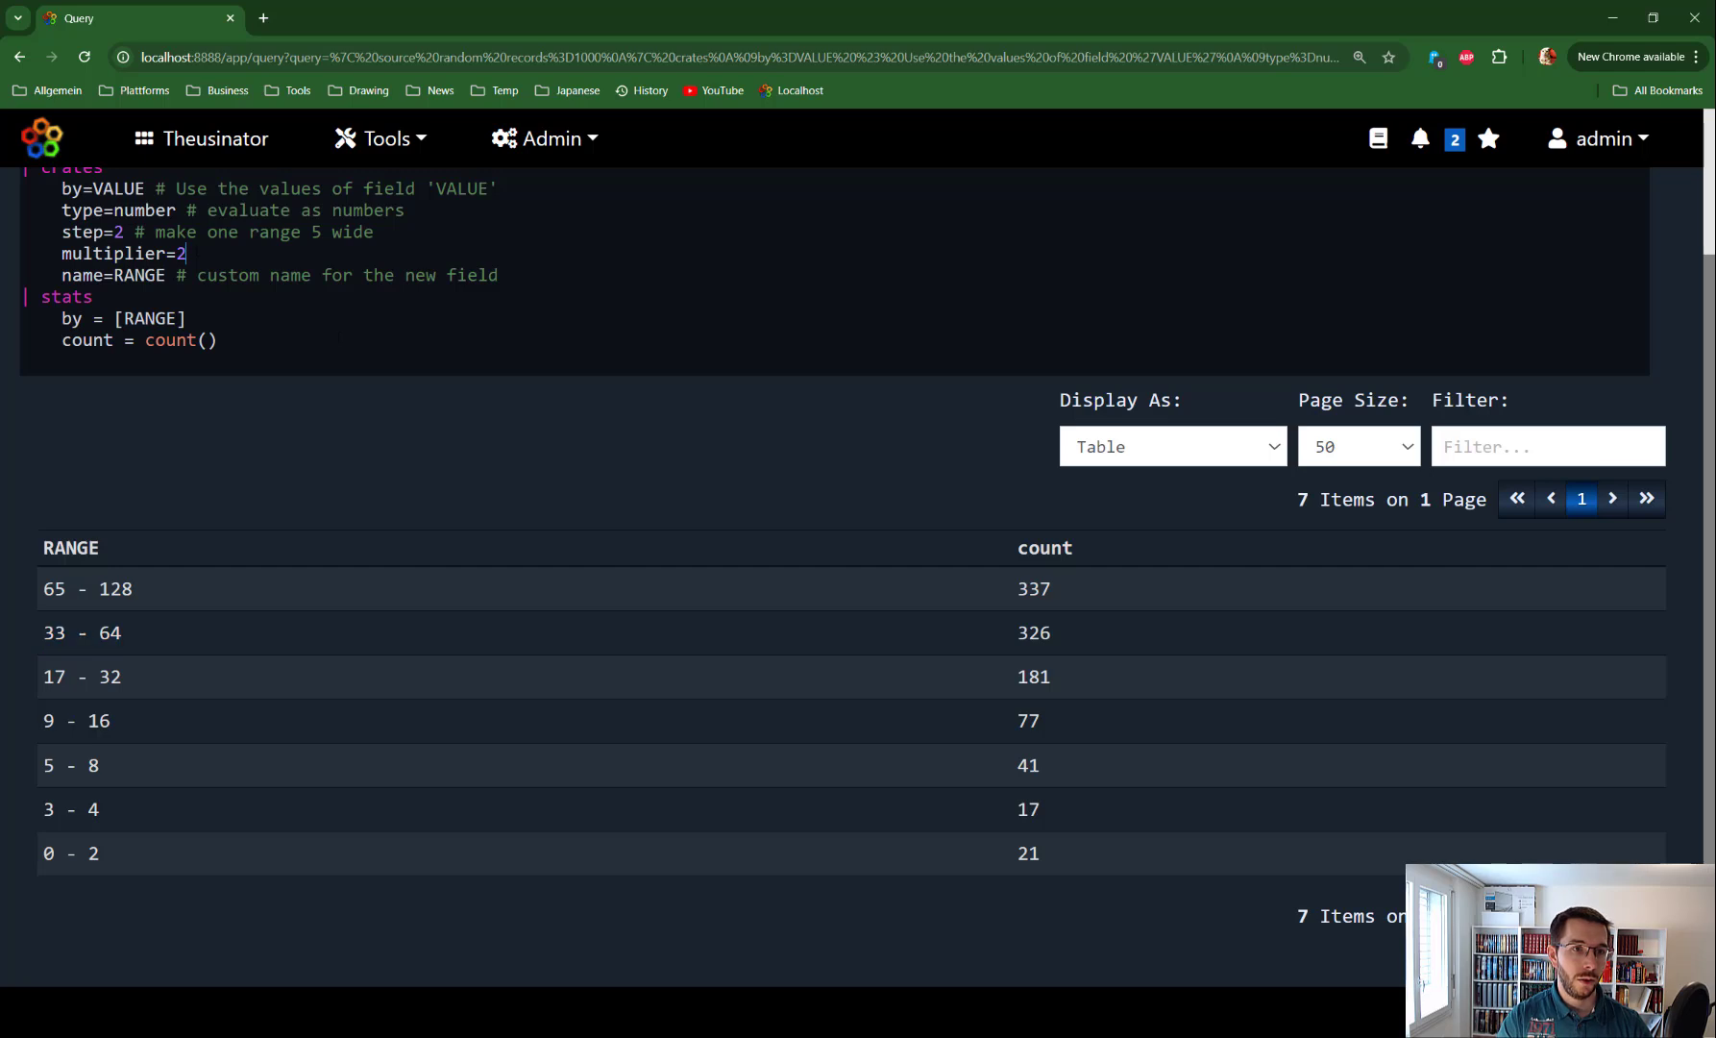
# Set multiplier=3 so ranges run 0 - 2 to 55 - 162, then select the crates parameters
pyautogui.press('BackSpace')
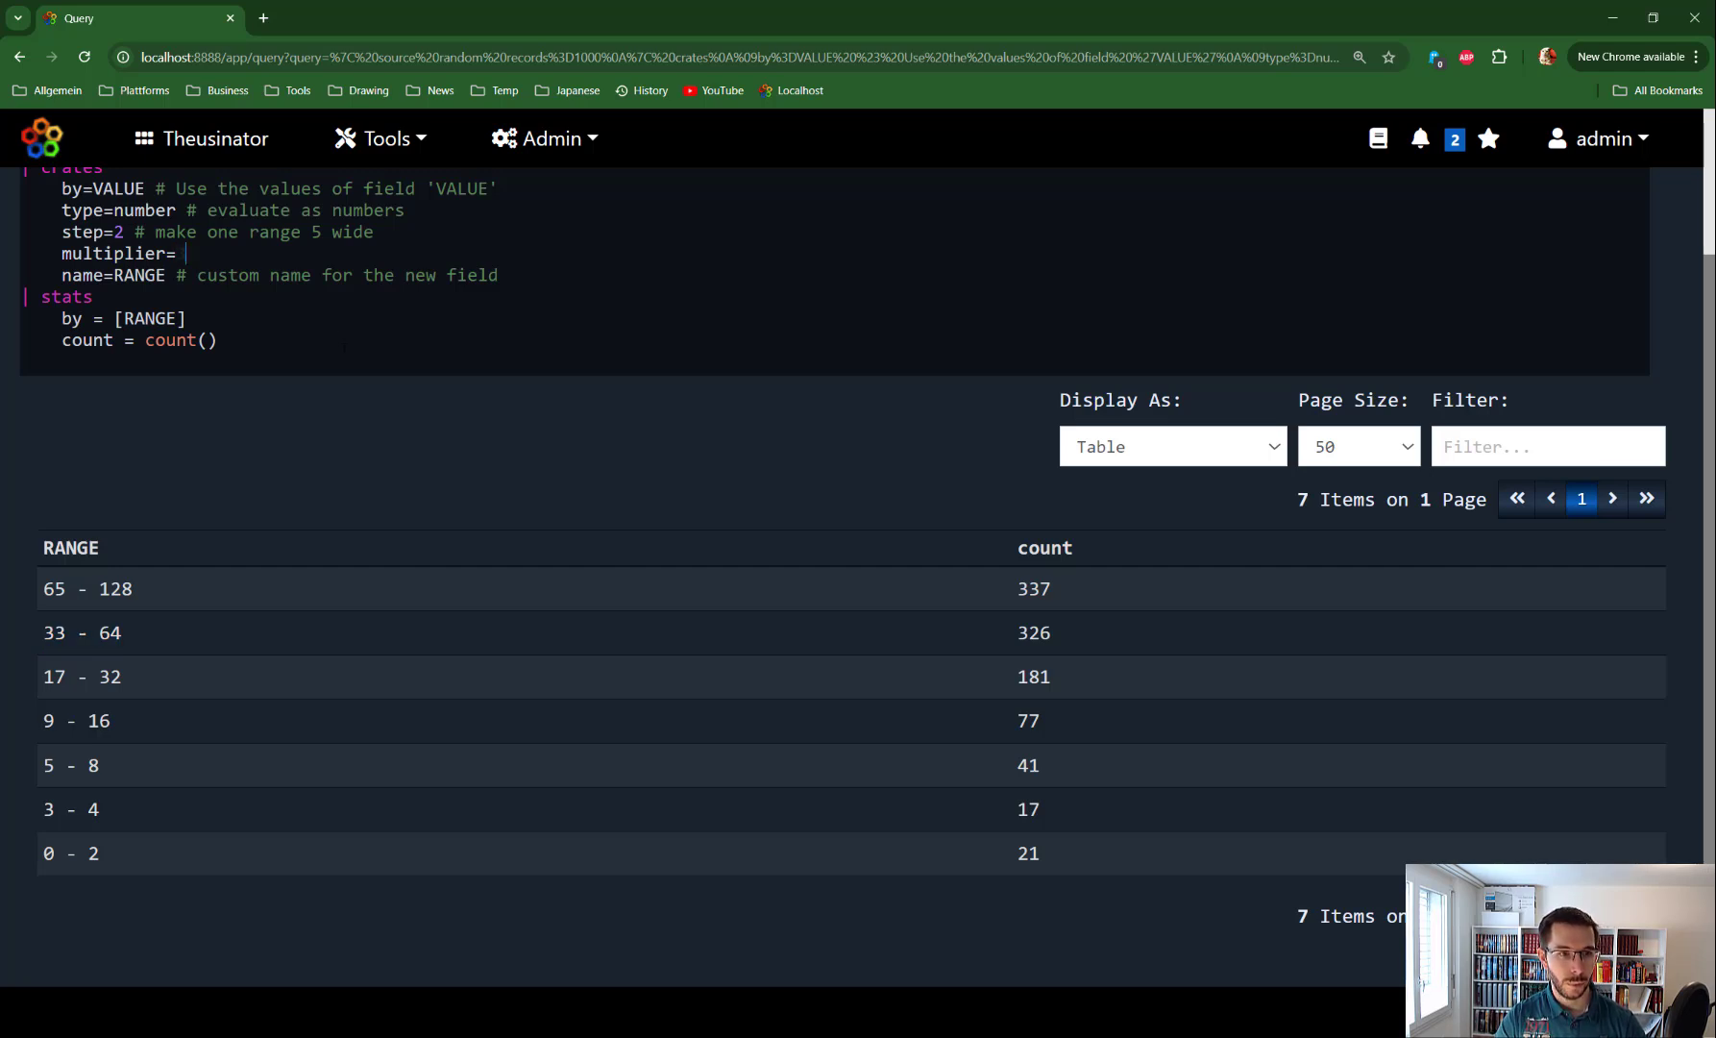
pyautogui.write('3')
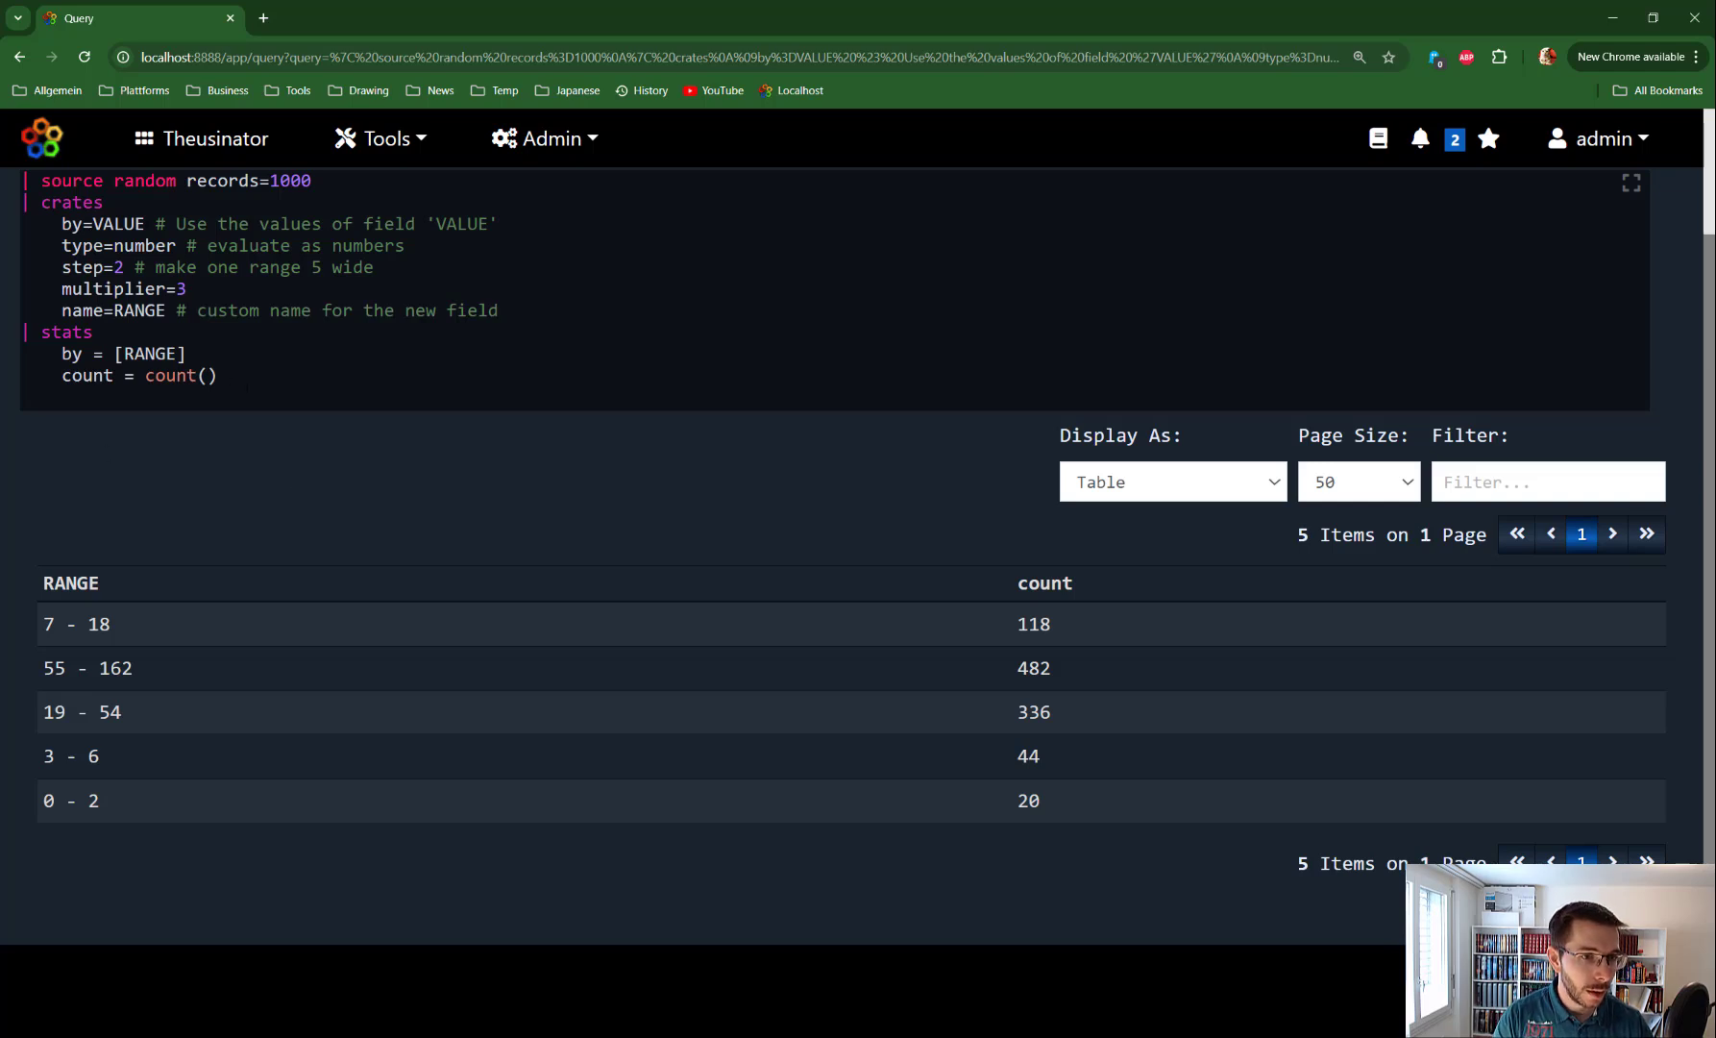
pyautogui.moveTo(268, 378); pyautogui.dragTo(112, 347)
# Replace the query with the manual's negative-values example: step=10, multiplier=2, stats per CRATE, sort MIN
pyautogui.press('BackSpace')
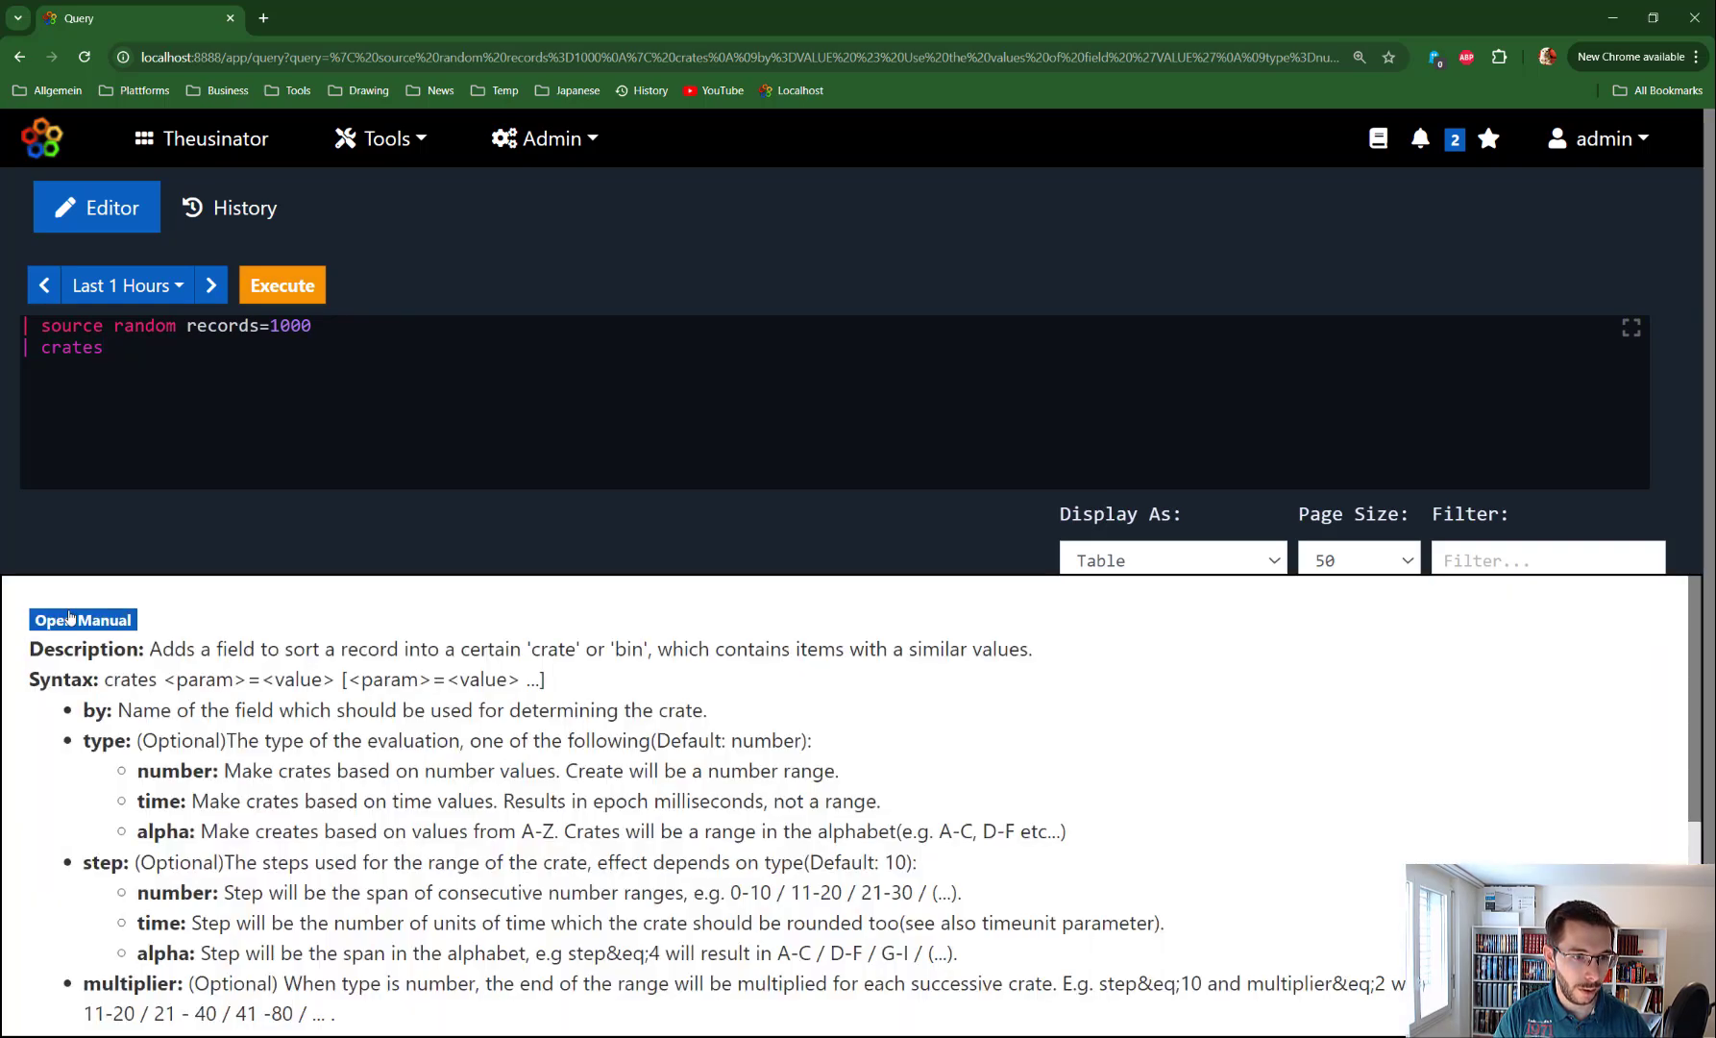
pyautogui.click(69, 617)
pyautogui.scroll(-9, 225, 797)
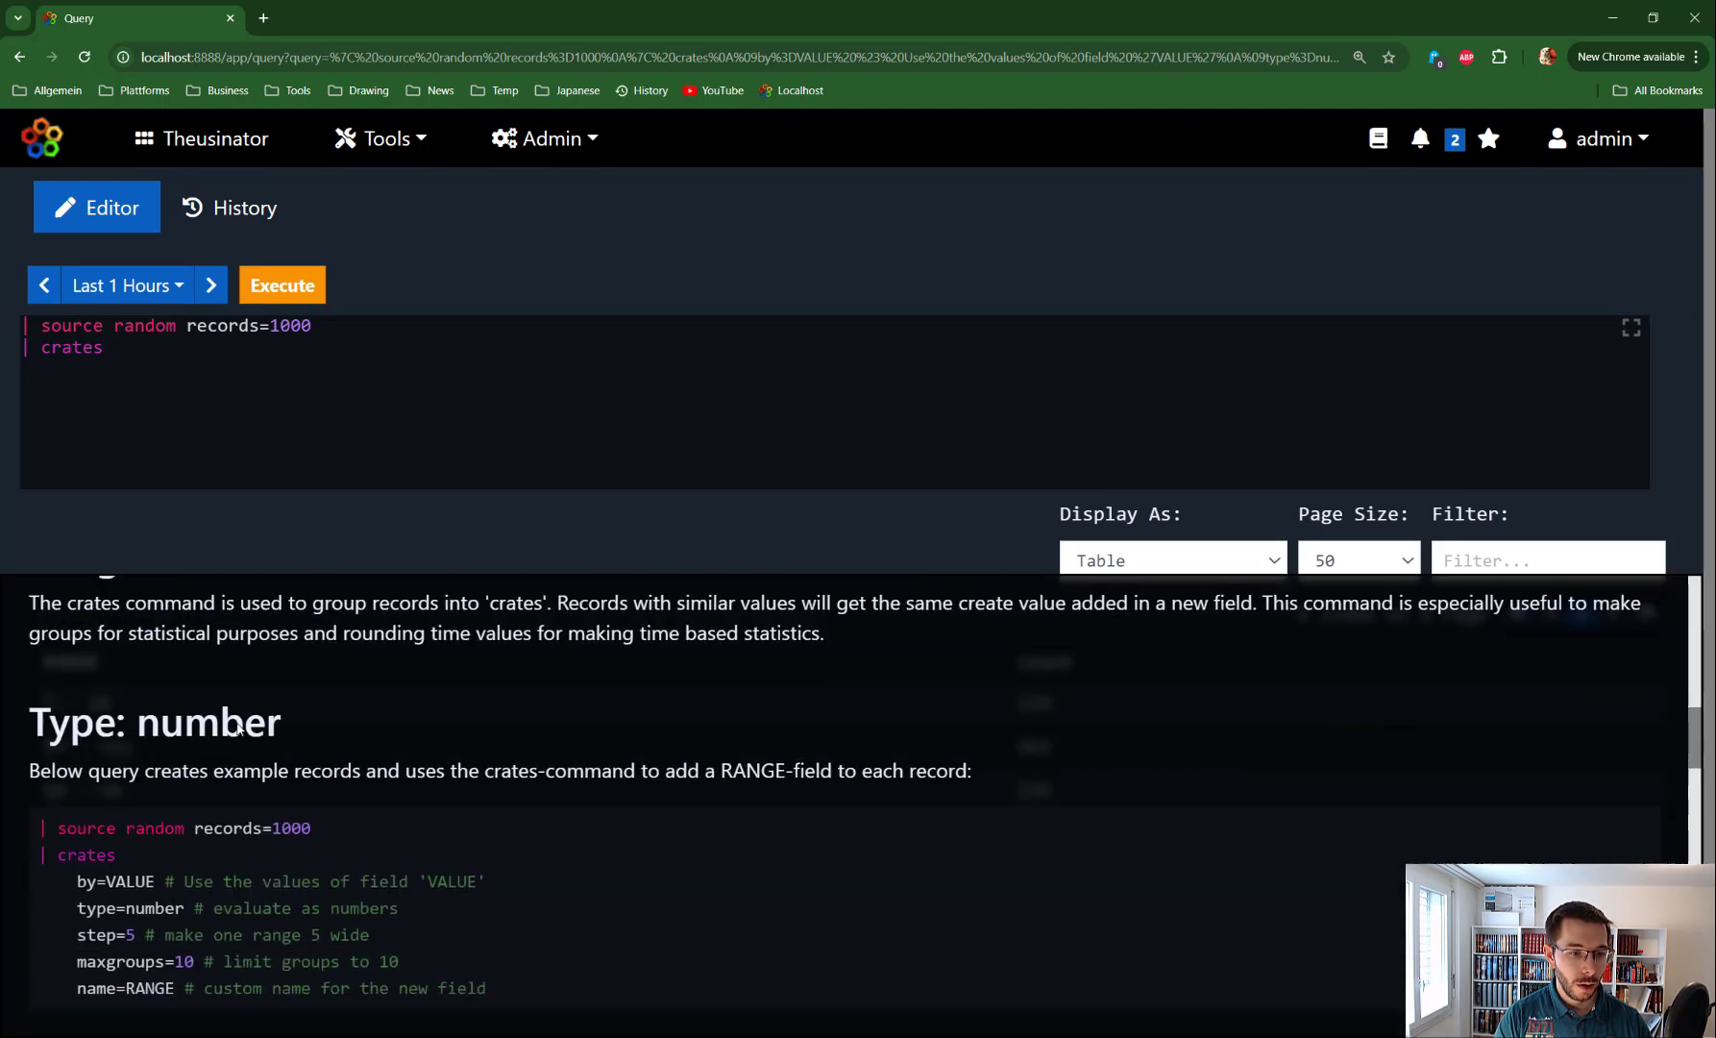
pyautogui.scroll(-5, 237, 728)
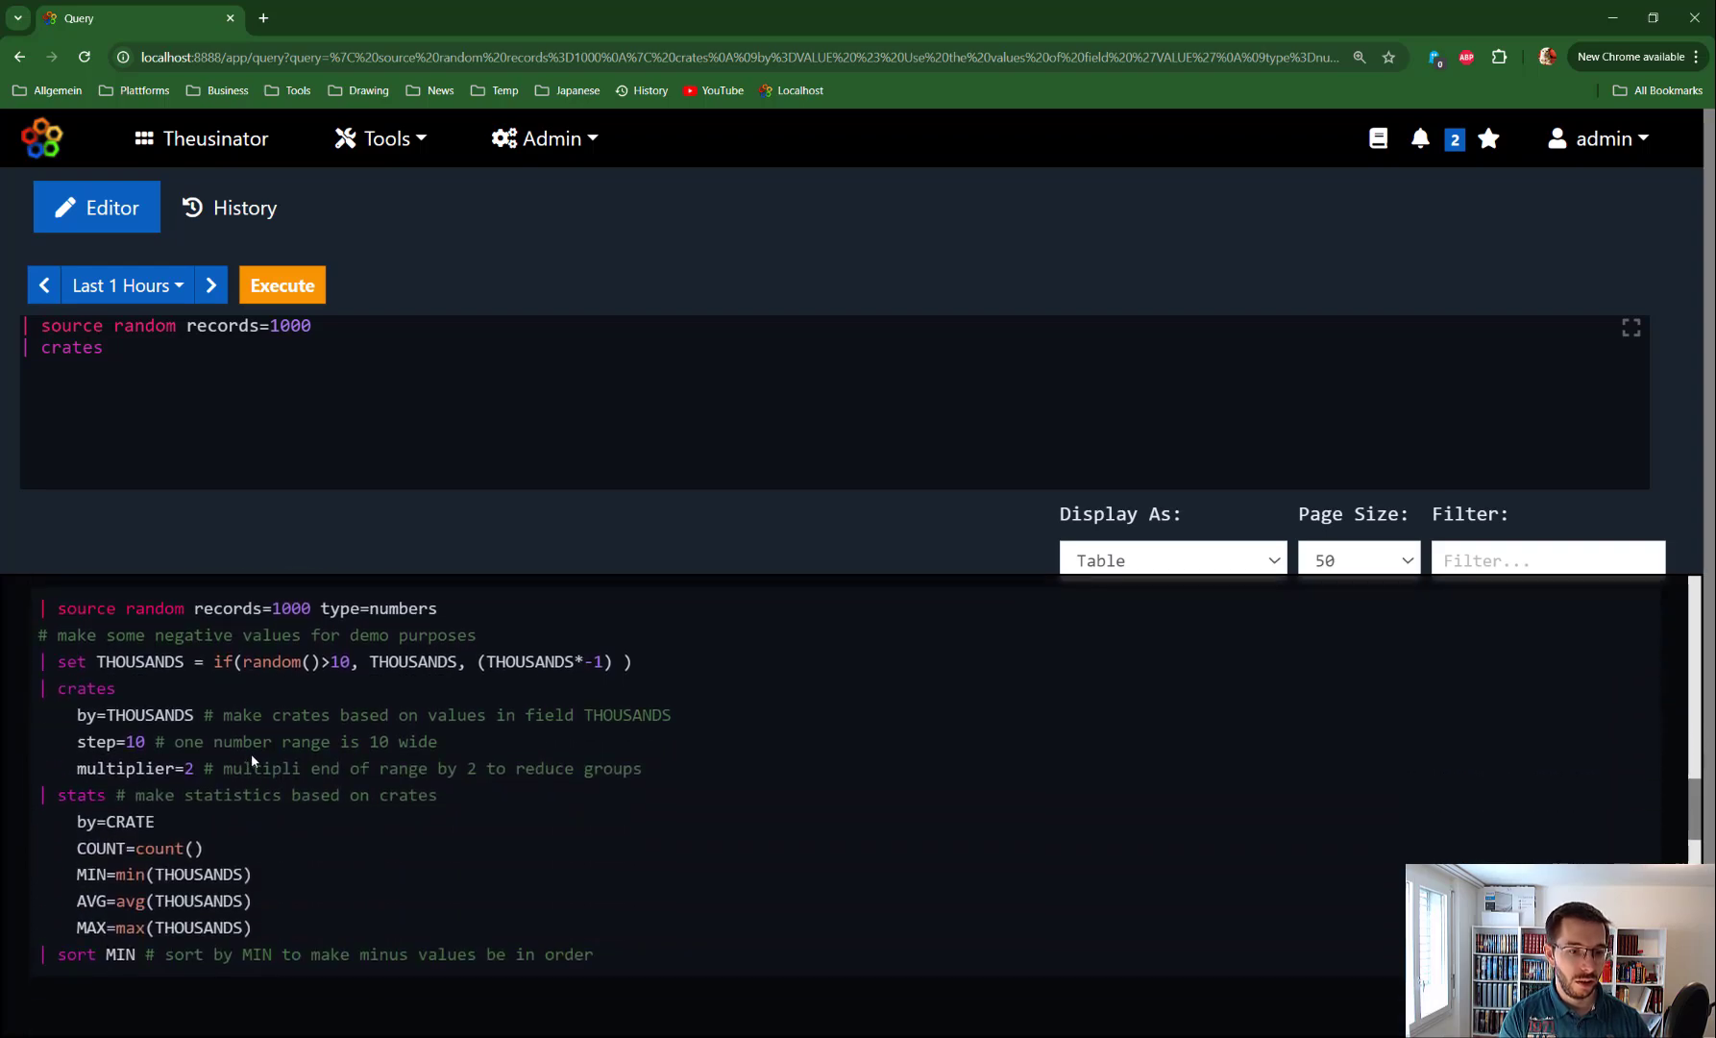
pyautogui.scroll(-7, 251, 753)
pyautogui.scroll(7, 251, 743)
pyautogui.moveTo(610, 866); pyautogui.dragTo(38, 700)
pyautogui.hotkey('ctrl', 'c')
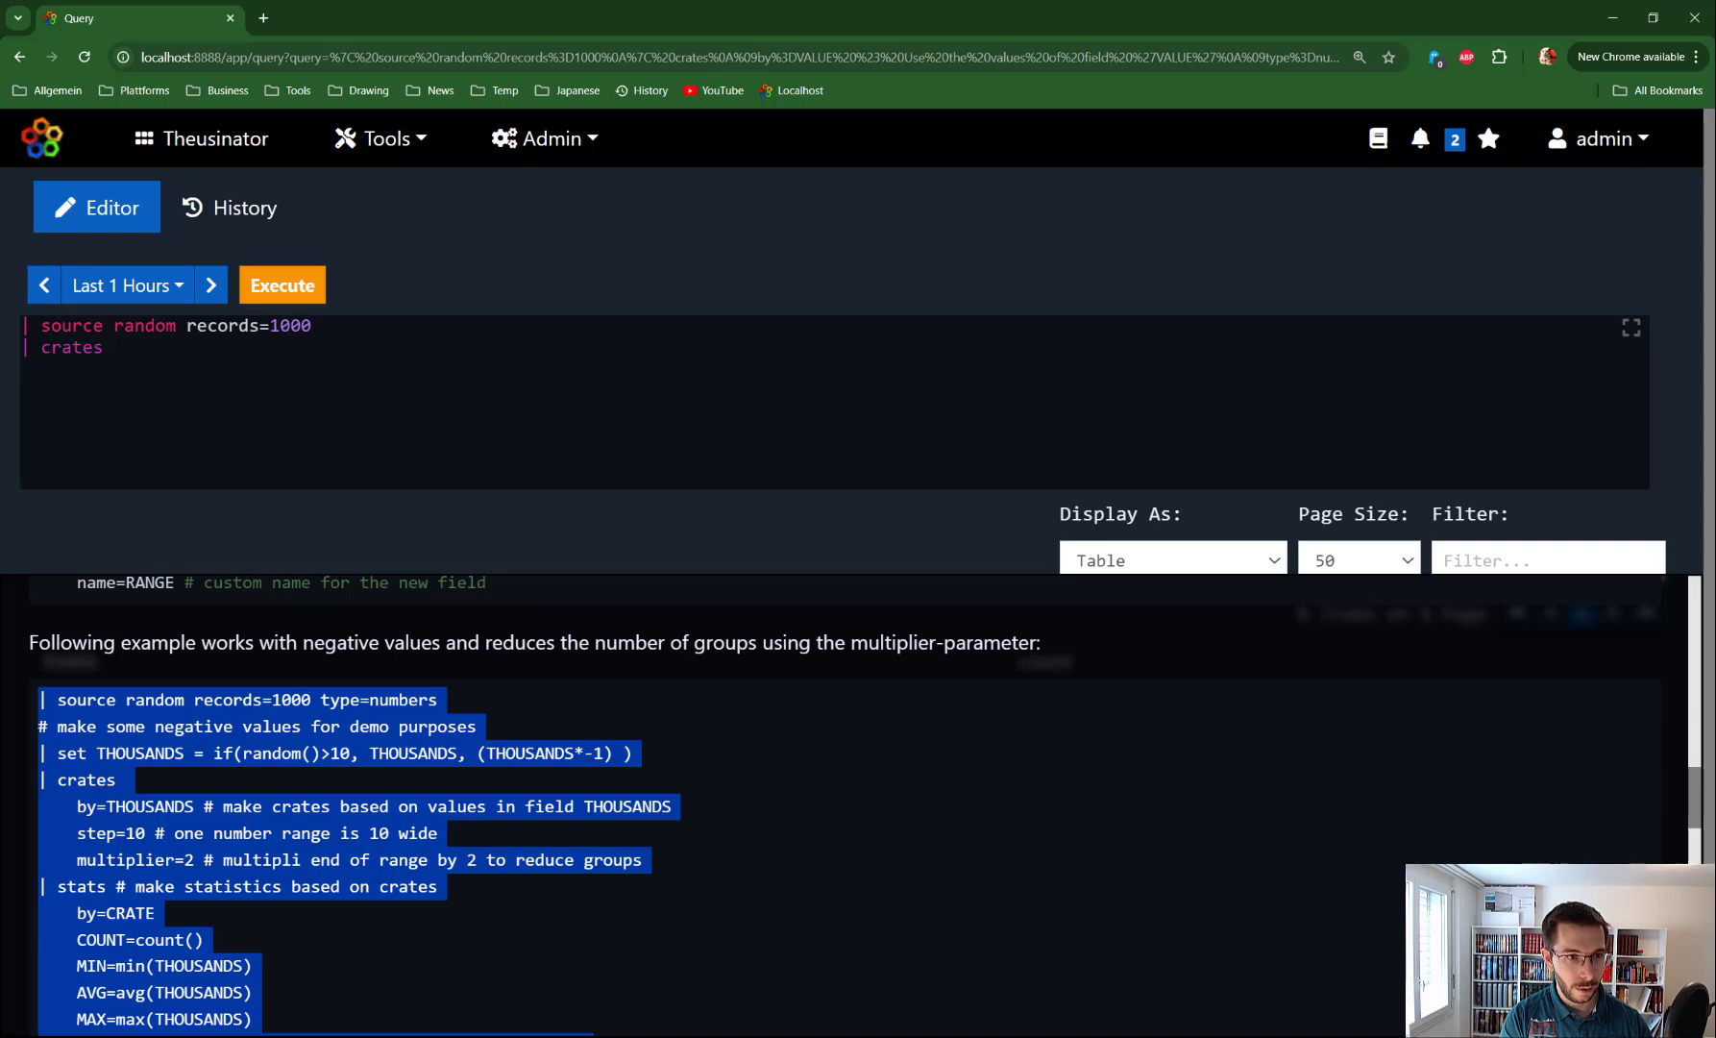
pyautogui.click(113, 348)
pyautogui.hotkey('ctrl', 'a')
pyautogui.hotkey('ctrl', 'v')
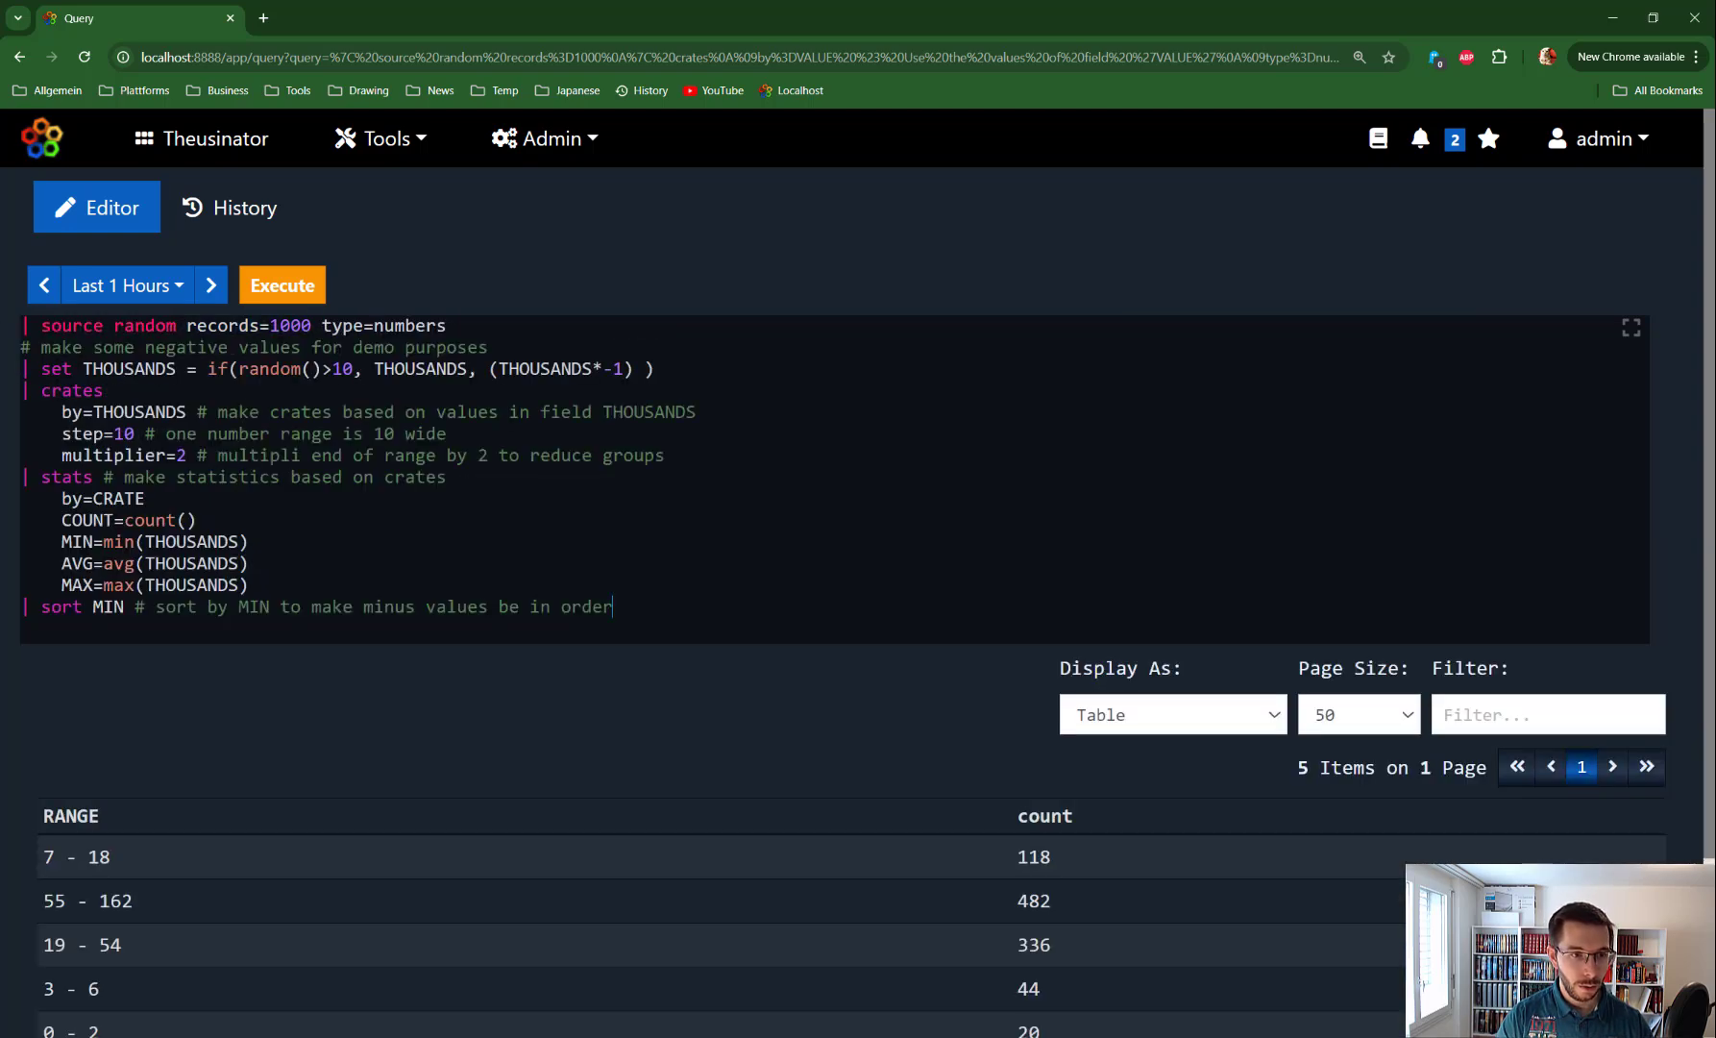
# Run the negative-values query and mark the first crate's MIN, AVG and MAX values
pyautogui.hotkey('ctrl', 'Return')
pyautogui.scroll(-1, 668, 544)
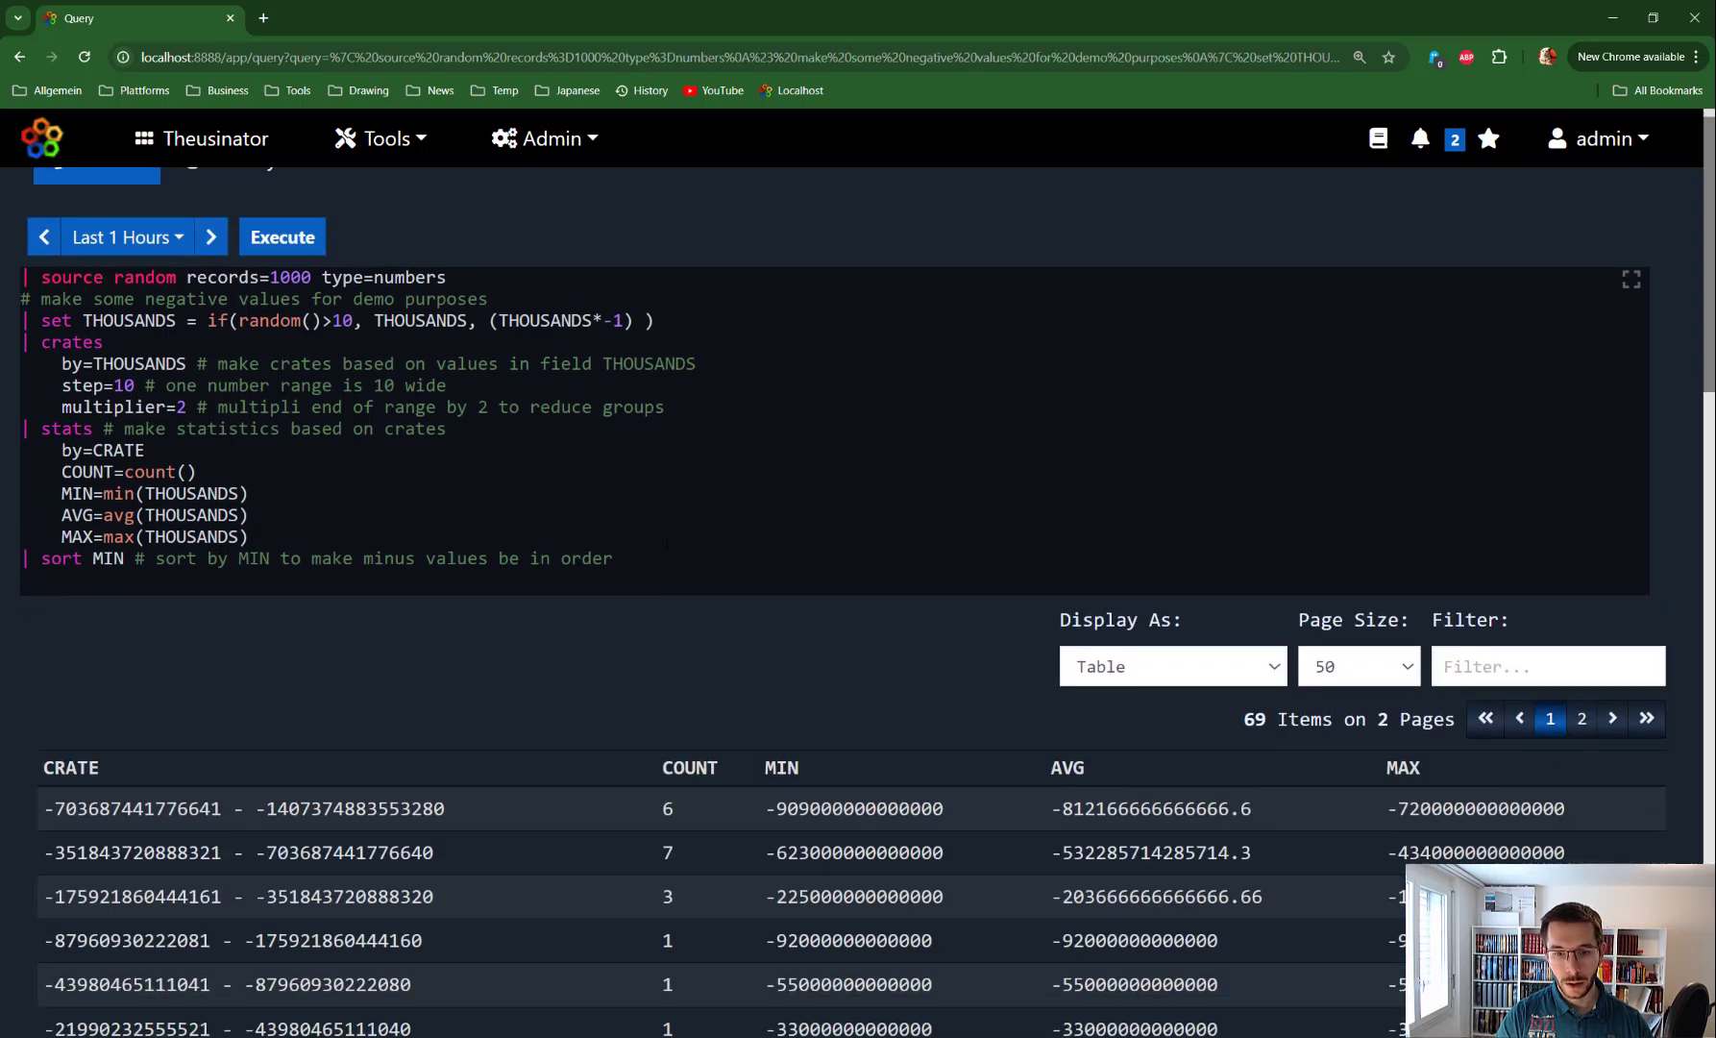
pyautogui.scroll(-2, 668, 544)
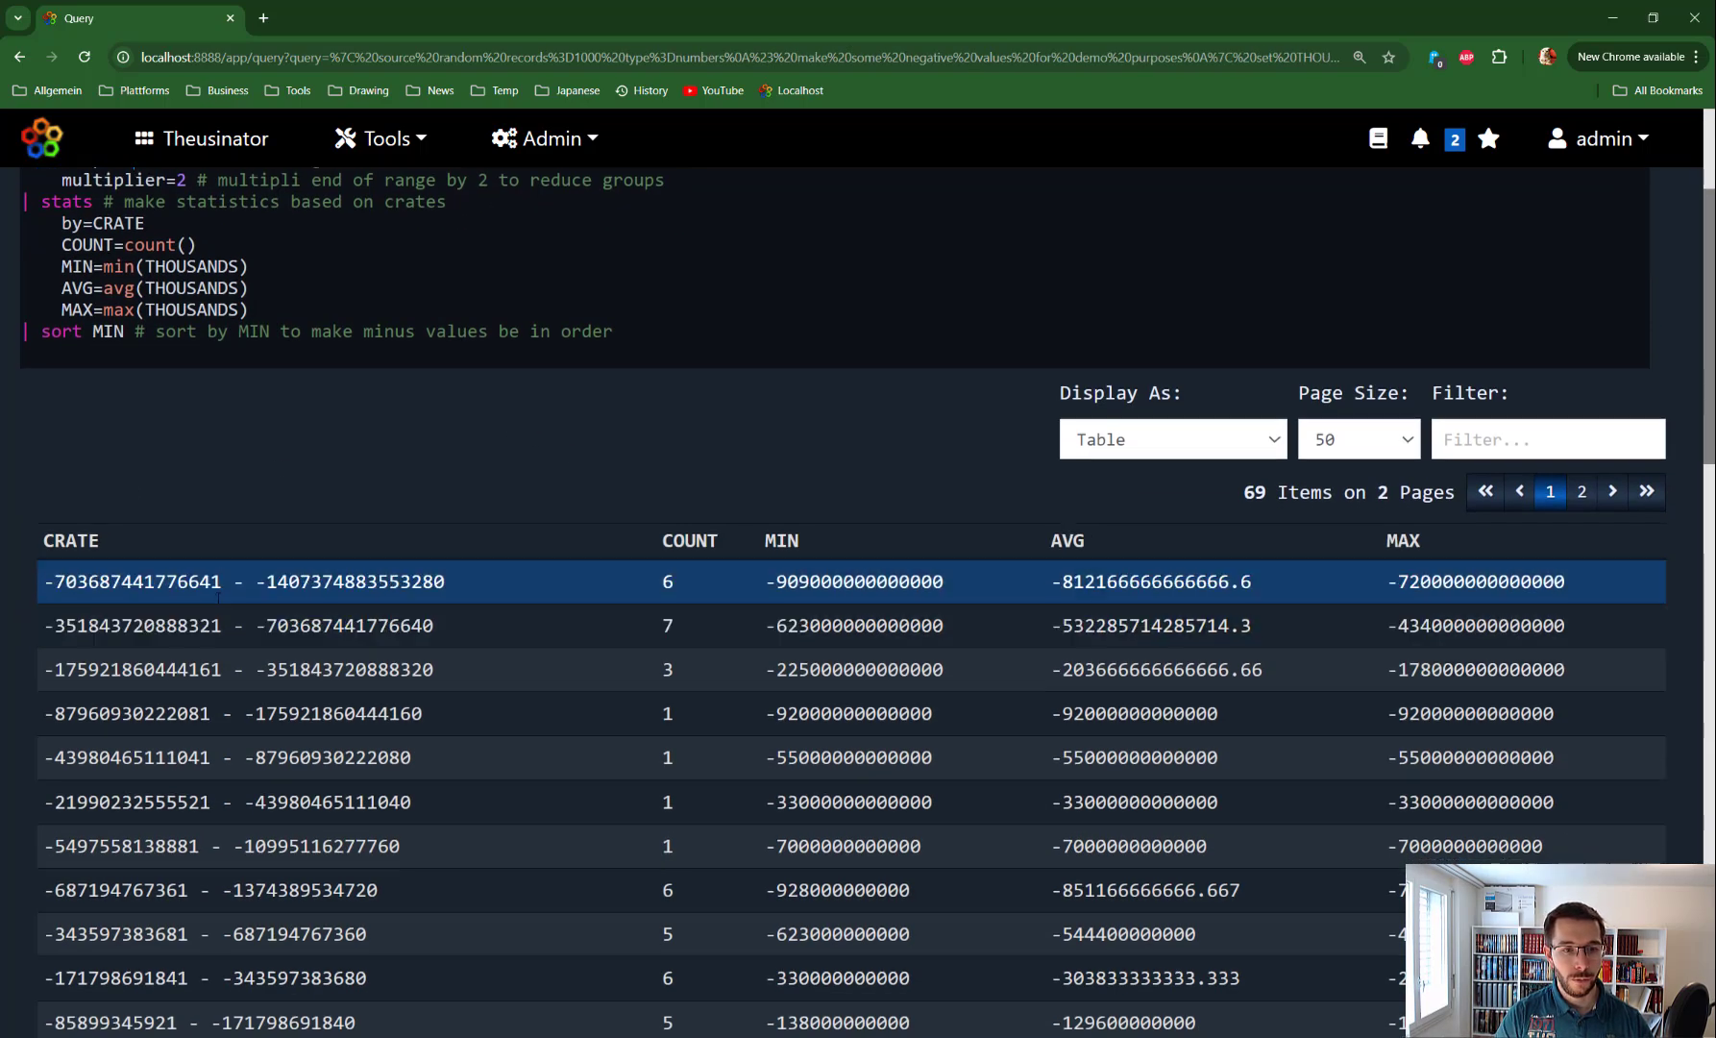
pyautogui.scroll(-2, 288, 586)
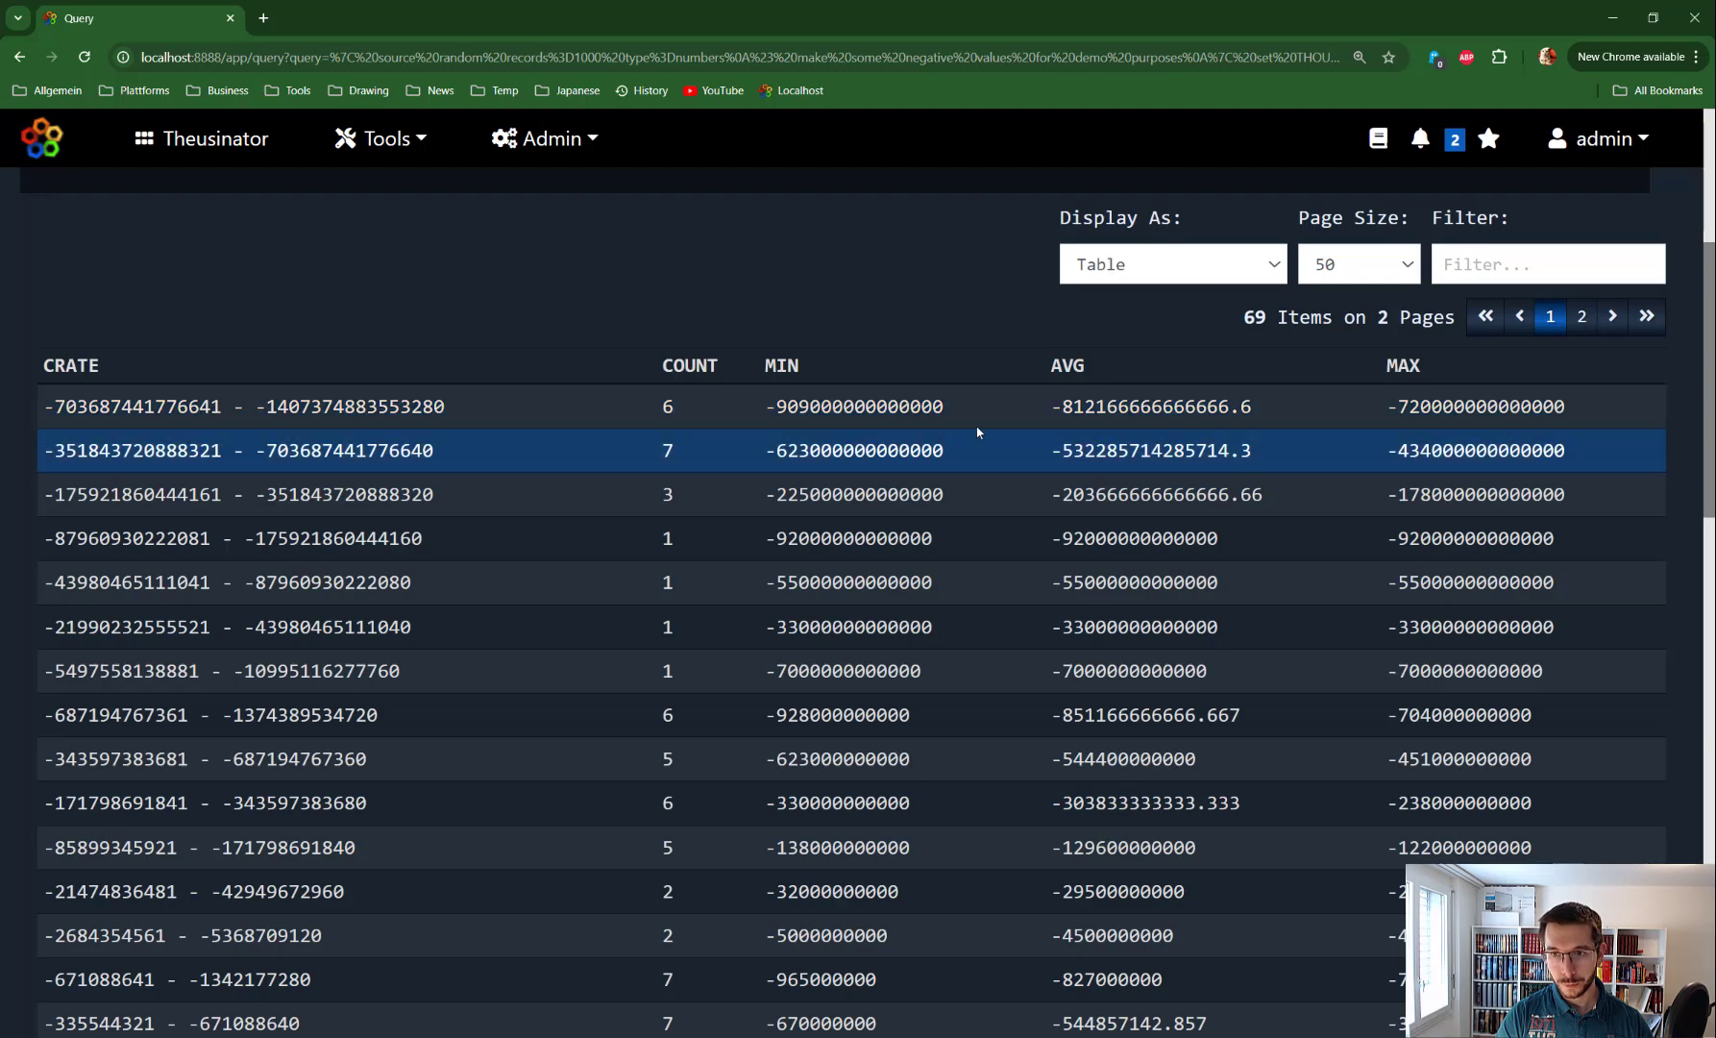
pyautogui.scroll(-10, 251, 420)
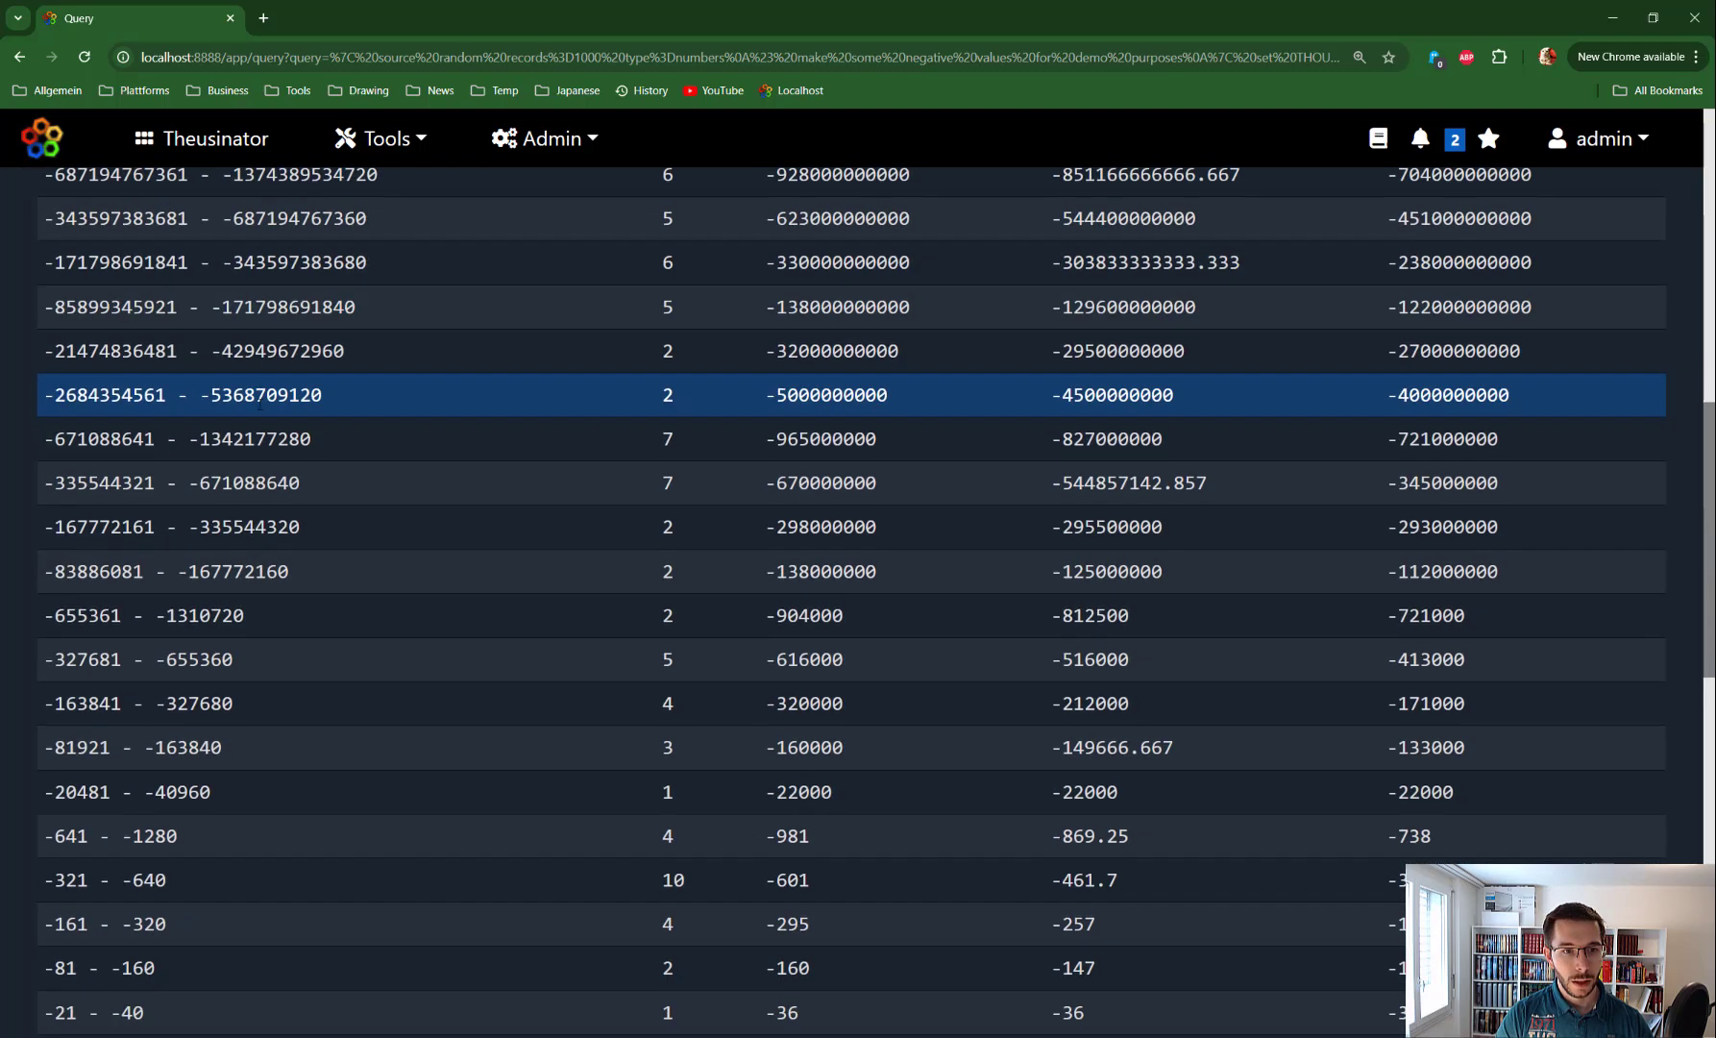
pyautogui.scroll(6, 303, 416)
pyautogui.scroll(5, 954, 471)
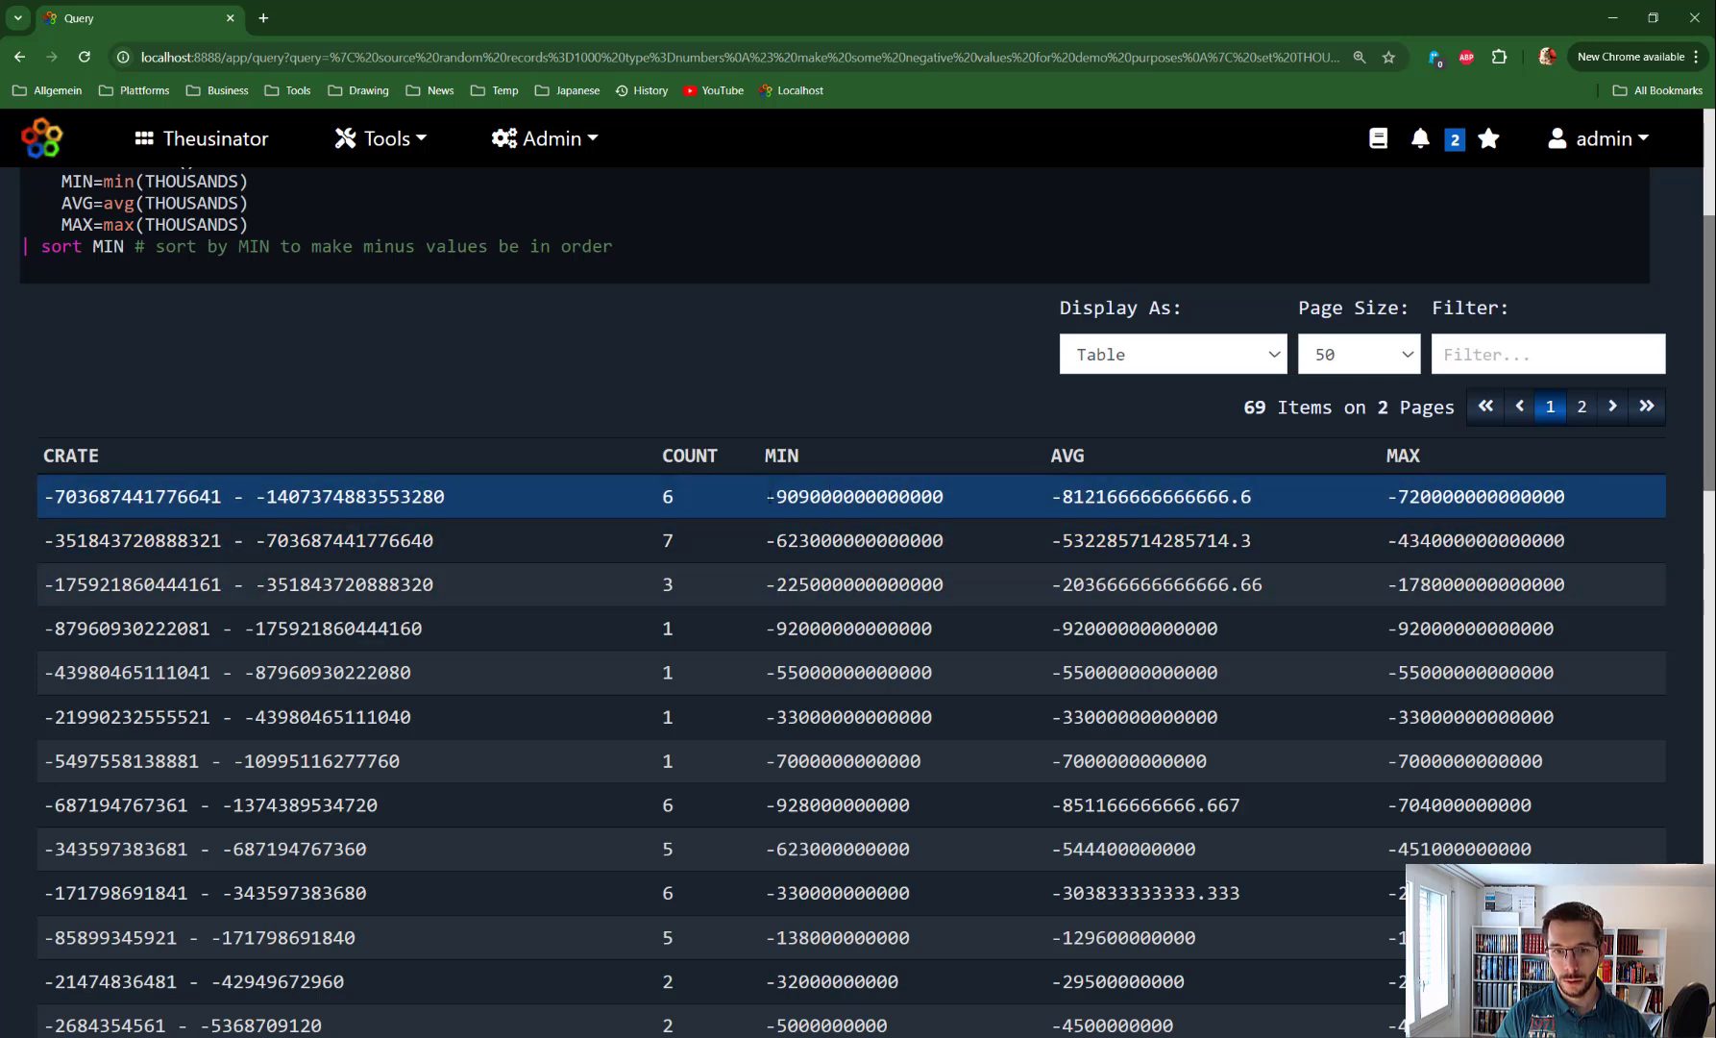
pyautogui.moveTo(766, 497); pyautogui.dragTo(1555, 497)
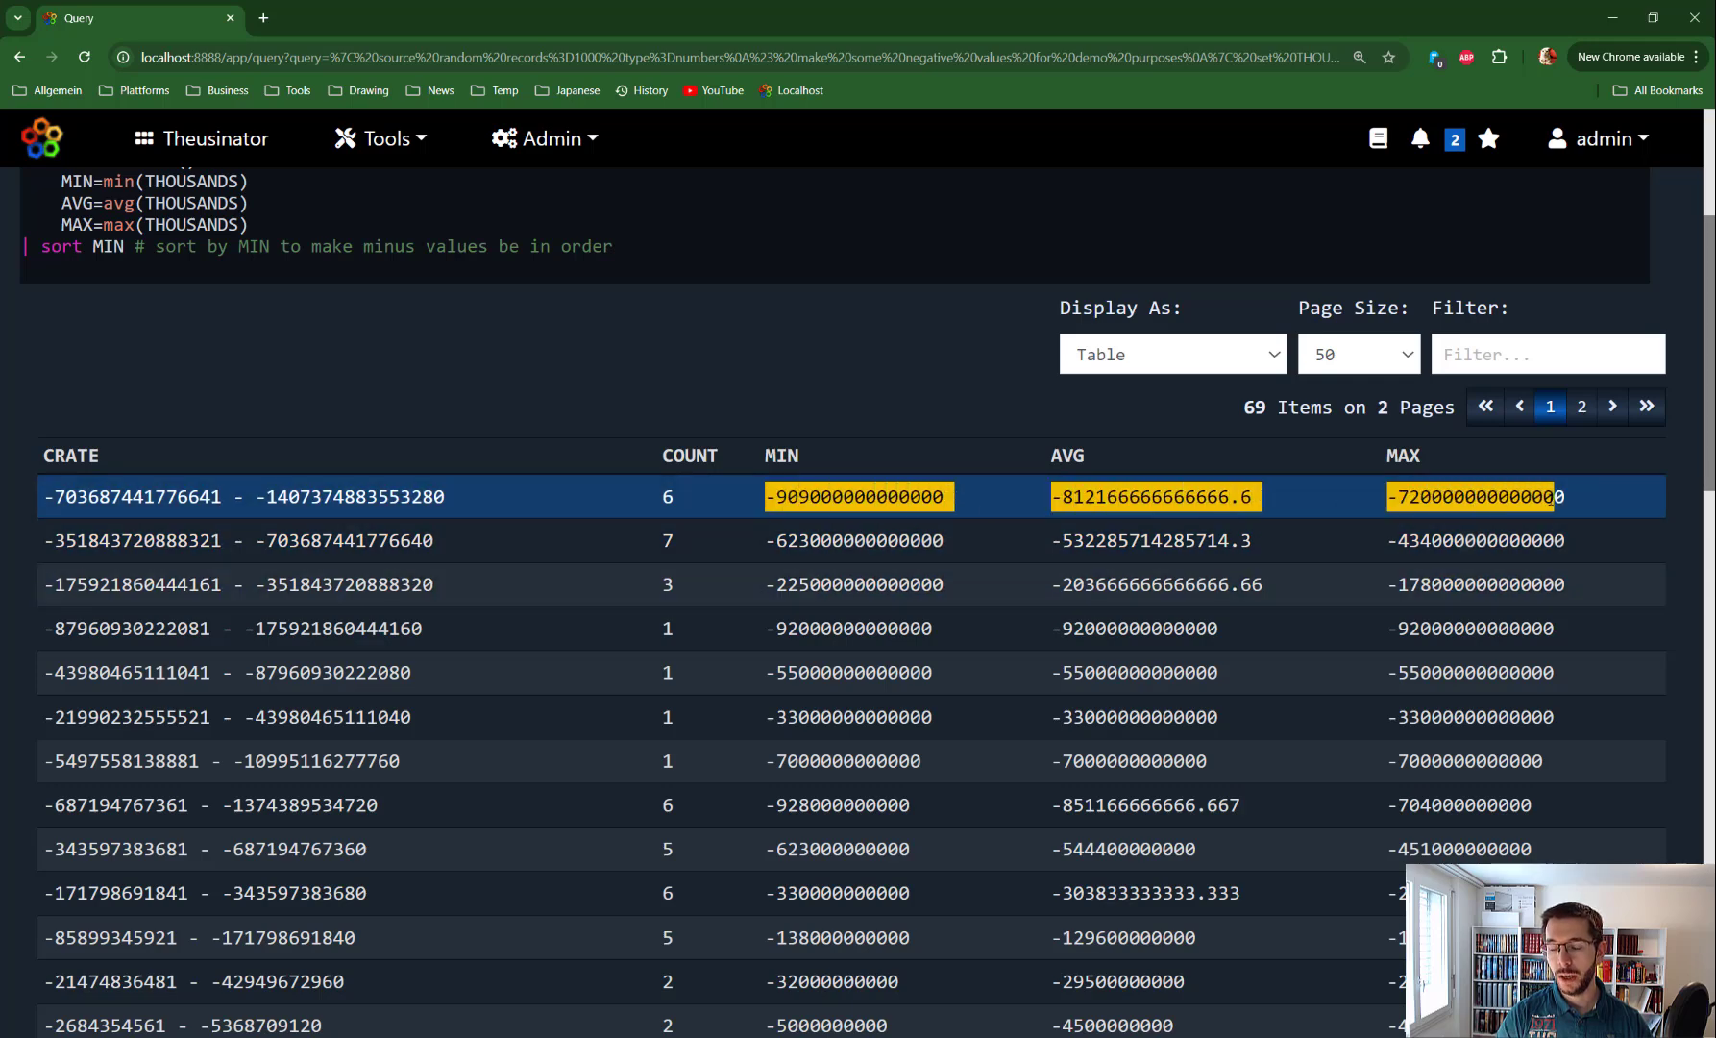
# Scroll through the 69 crate rows, then select the query lines after crates
pyautogui.moveTo(2, 659)
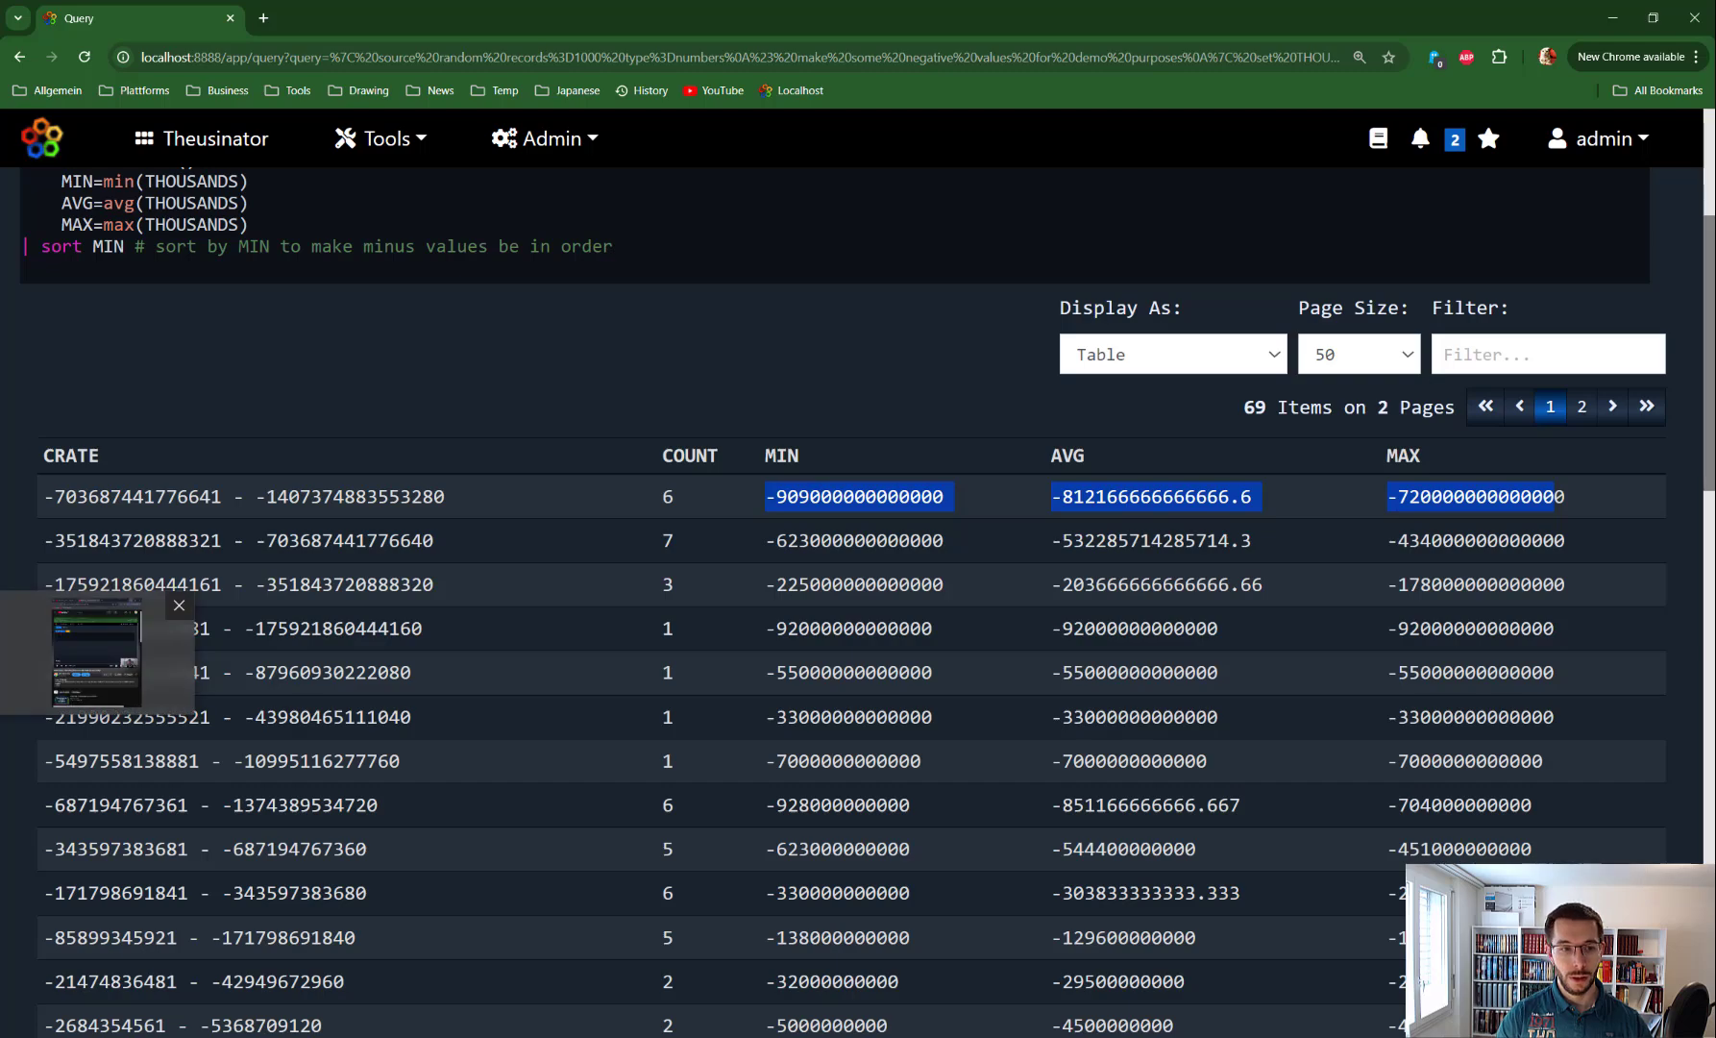
pyautogui.scroll(-4, 744, 424)
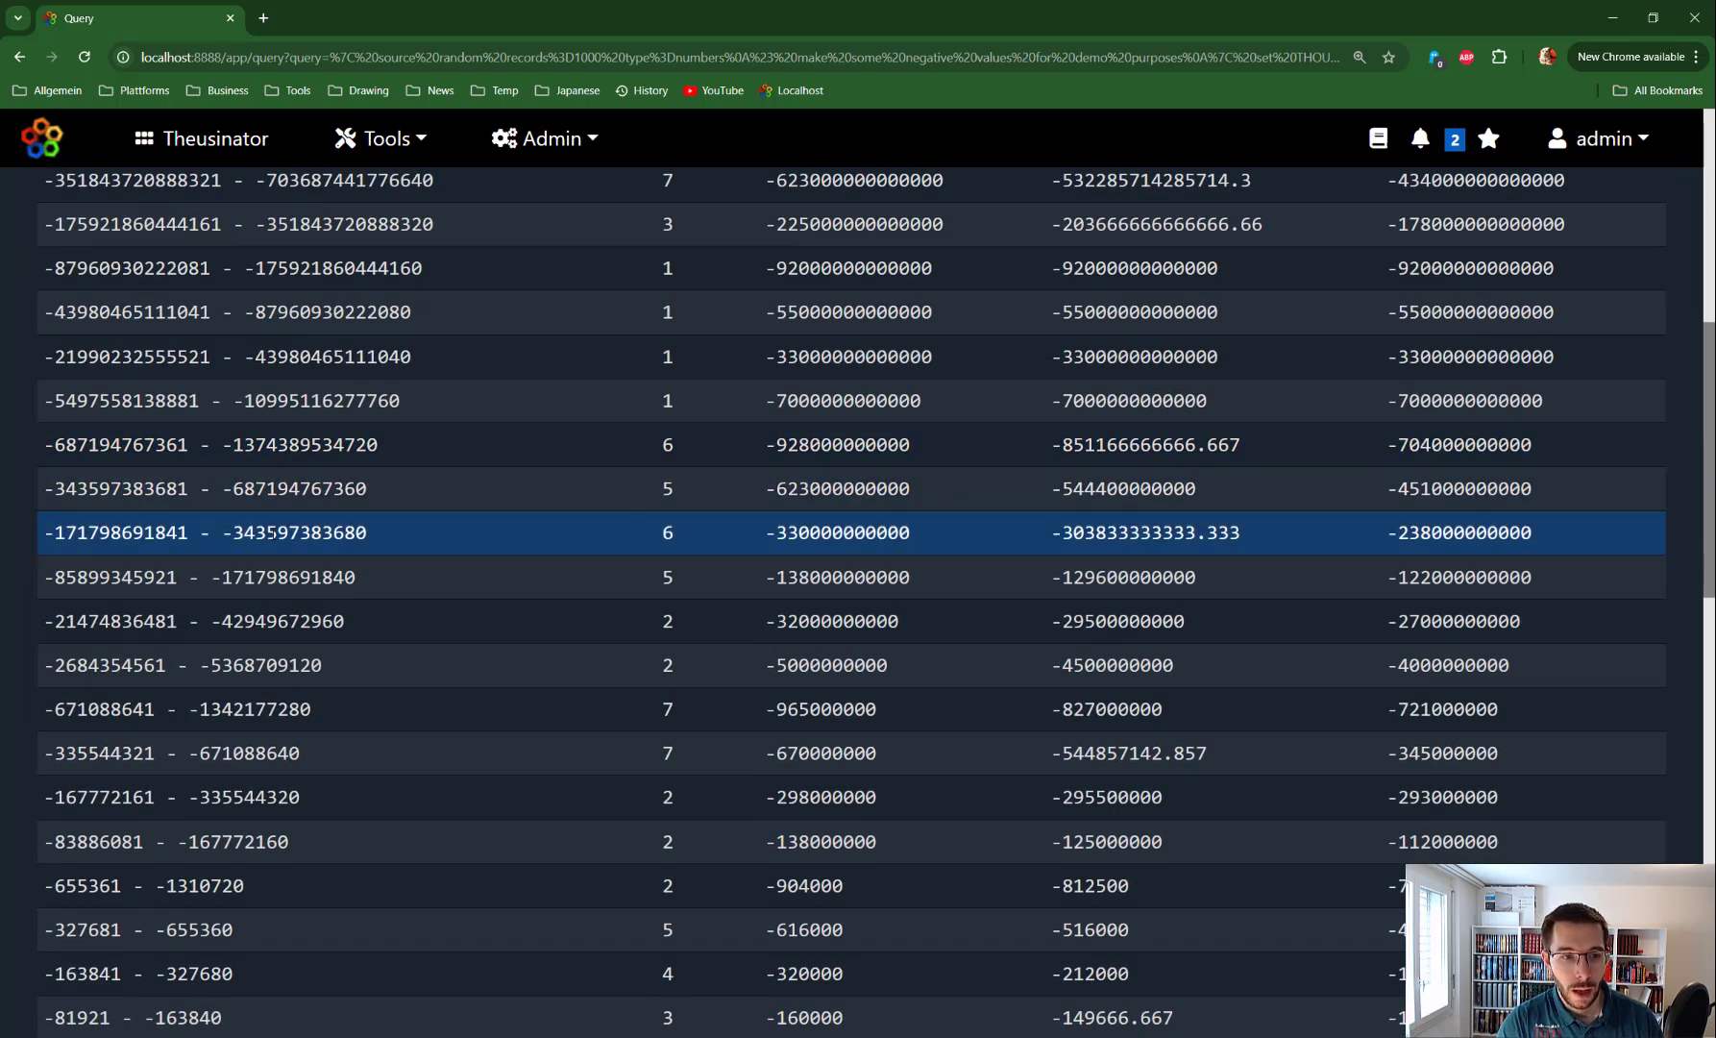
pyautogui.scroll(-3, 202, 836)
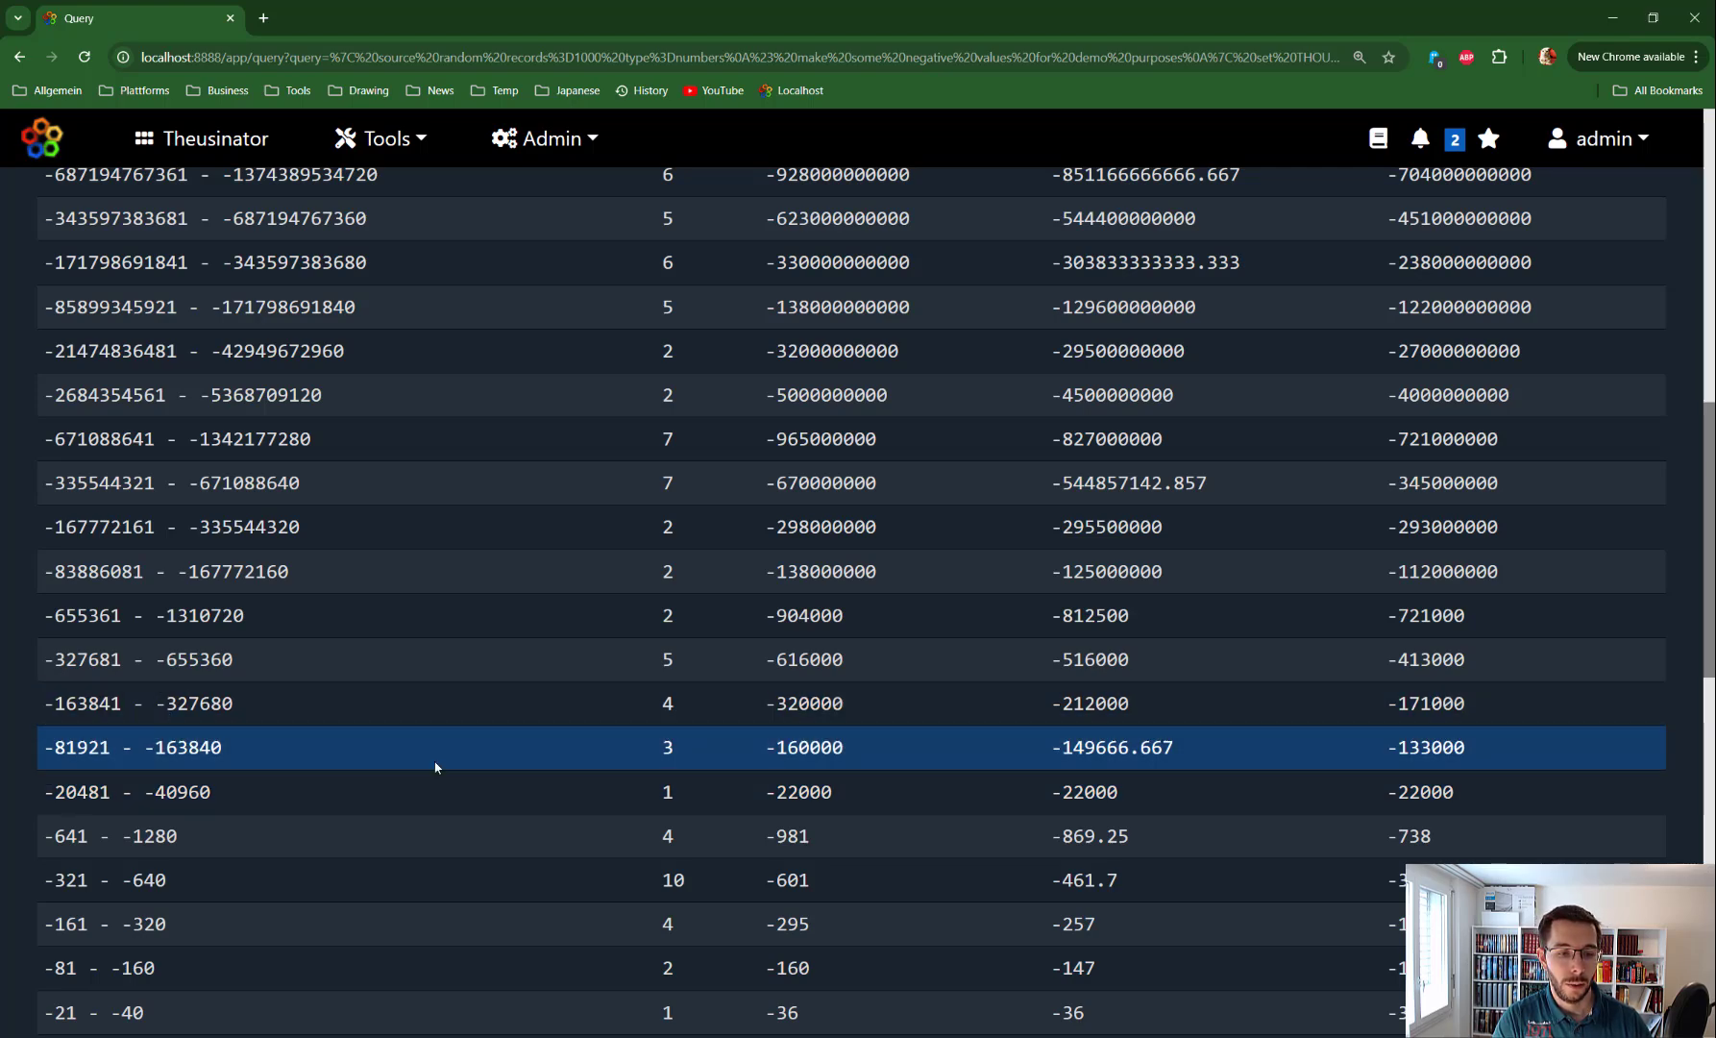
pyautogui.scroll(-2, 438, 769)
pyautogui.scroll(-3, 435, 774)
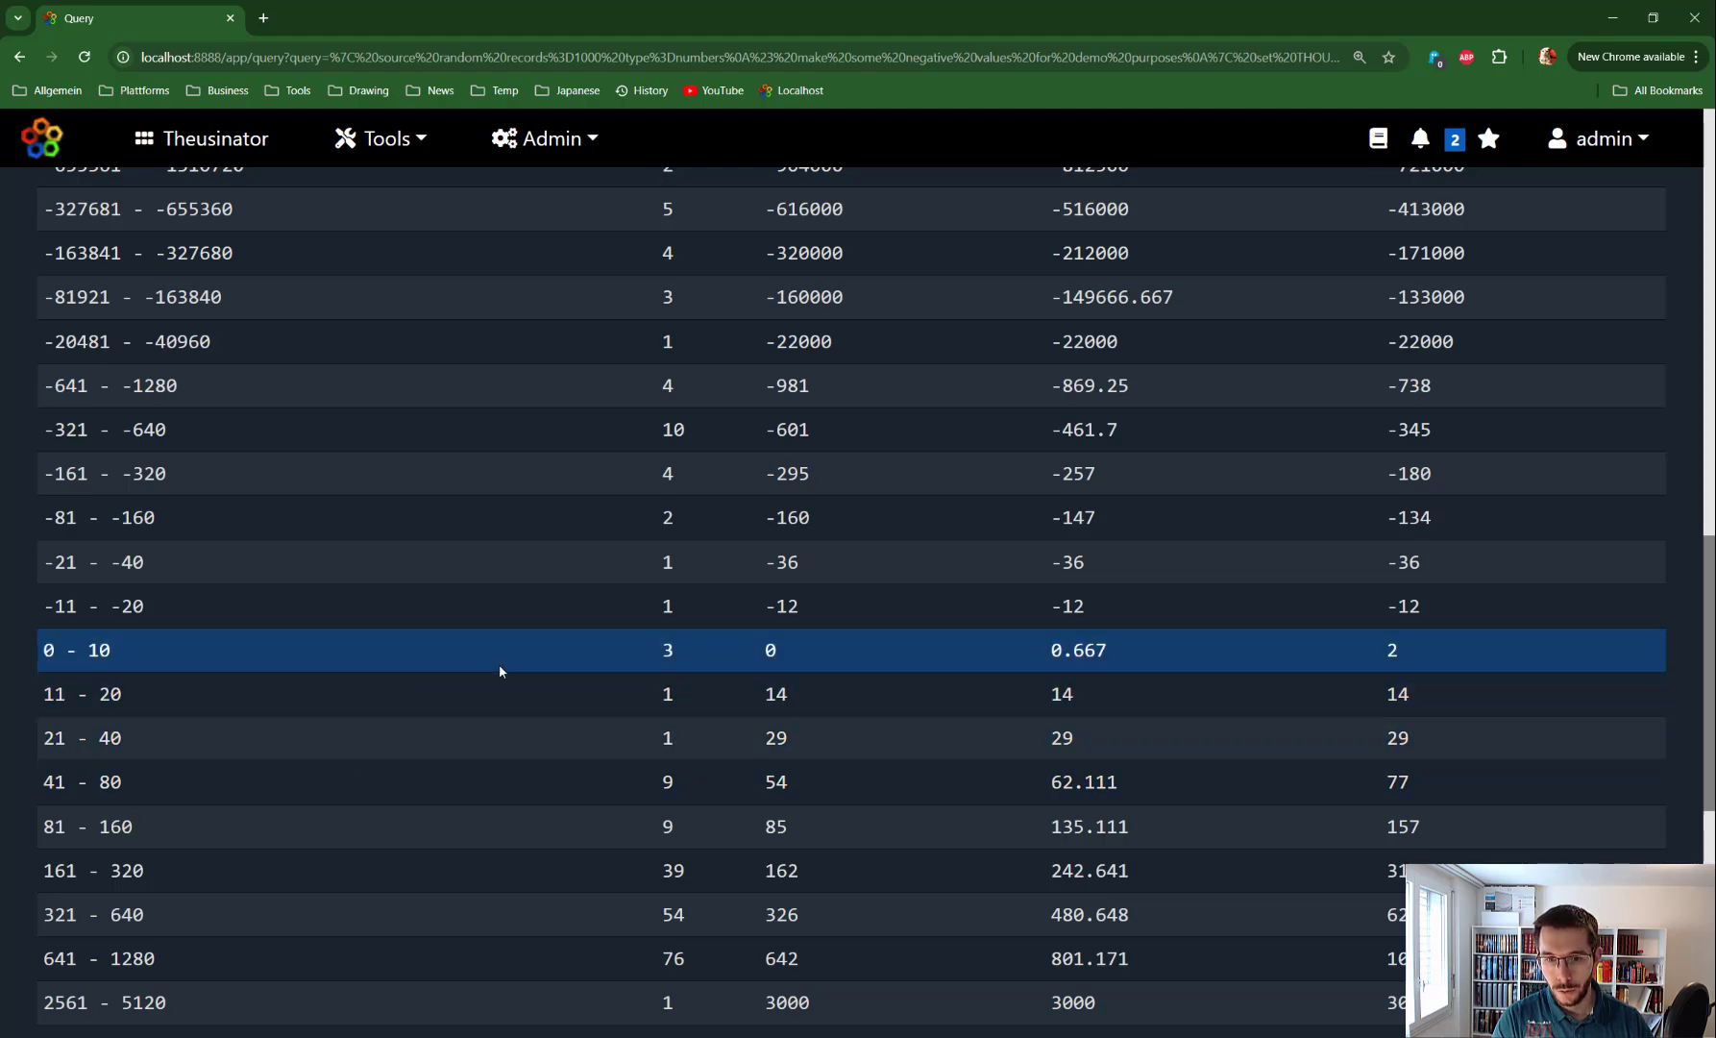
pyautogui.scroll(20, 499, 664)
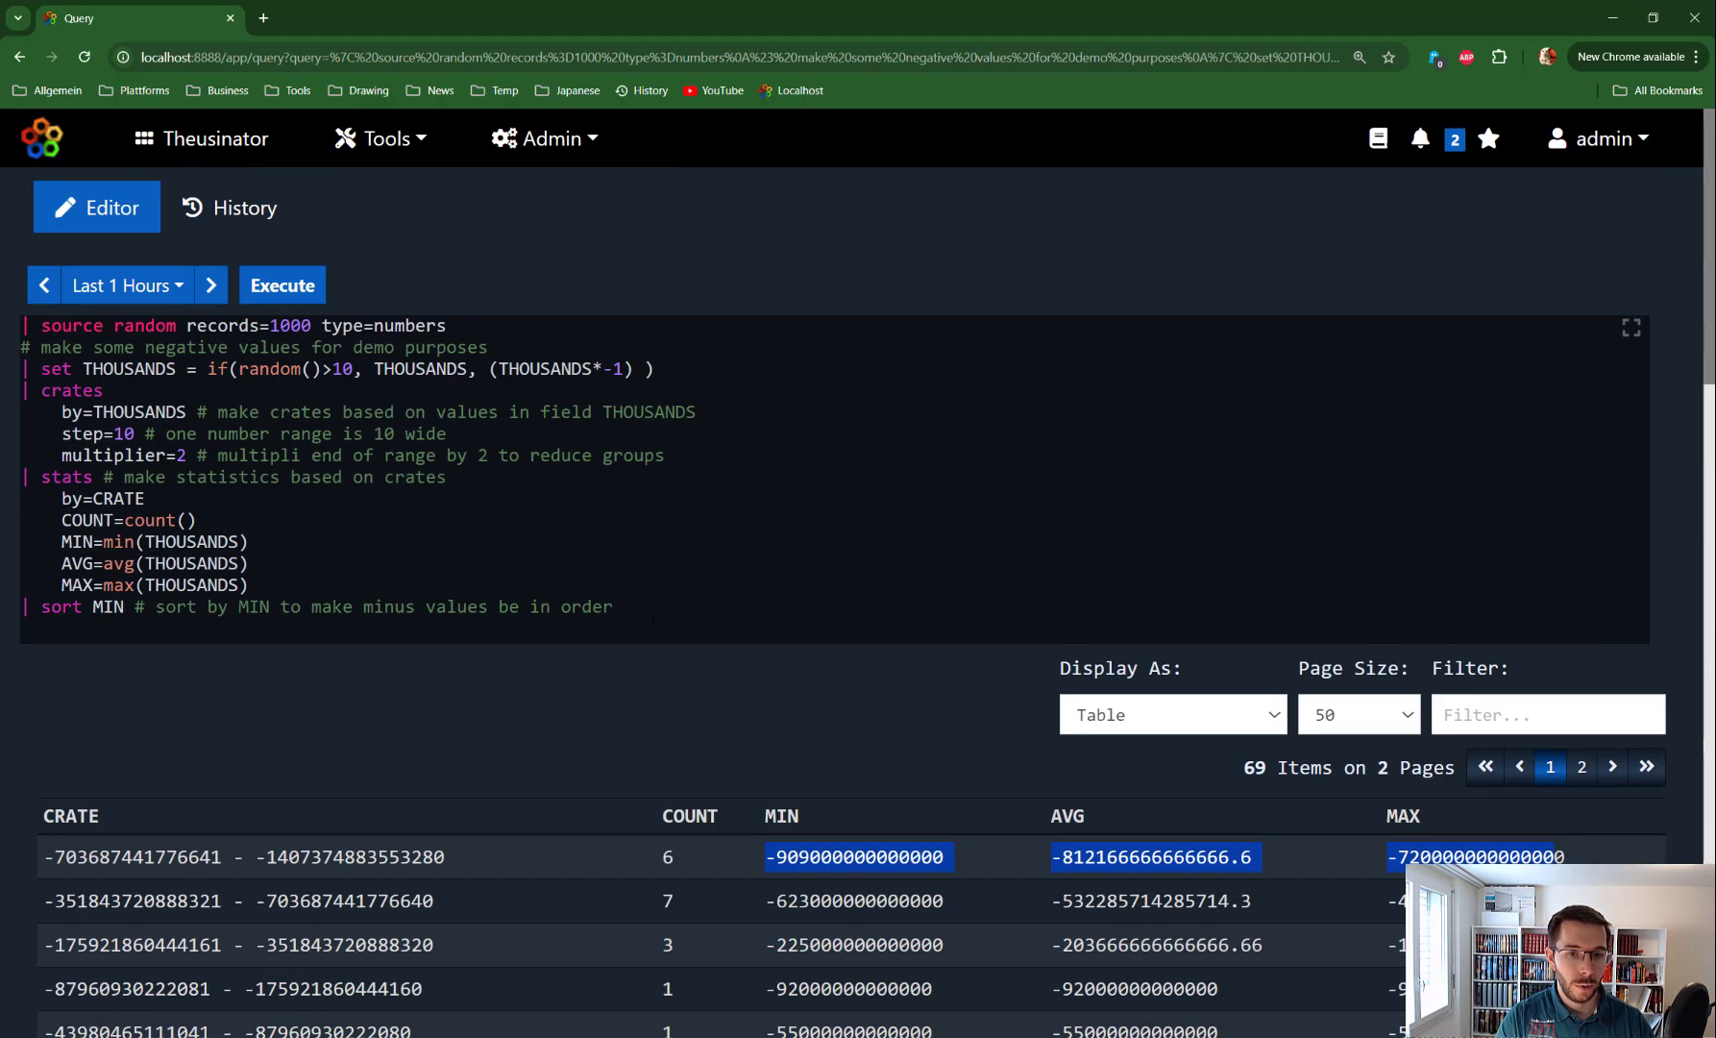
pyautogui.moveTo(654, 618); pyautogui.dragTo(114, 392)
# Replace the trailing lines with the manual's alpha example: crates by FIRSTNAME, type=alpha, step=3, name=ALPHA
pyautogui.press('BackSpace')
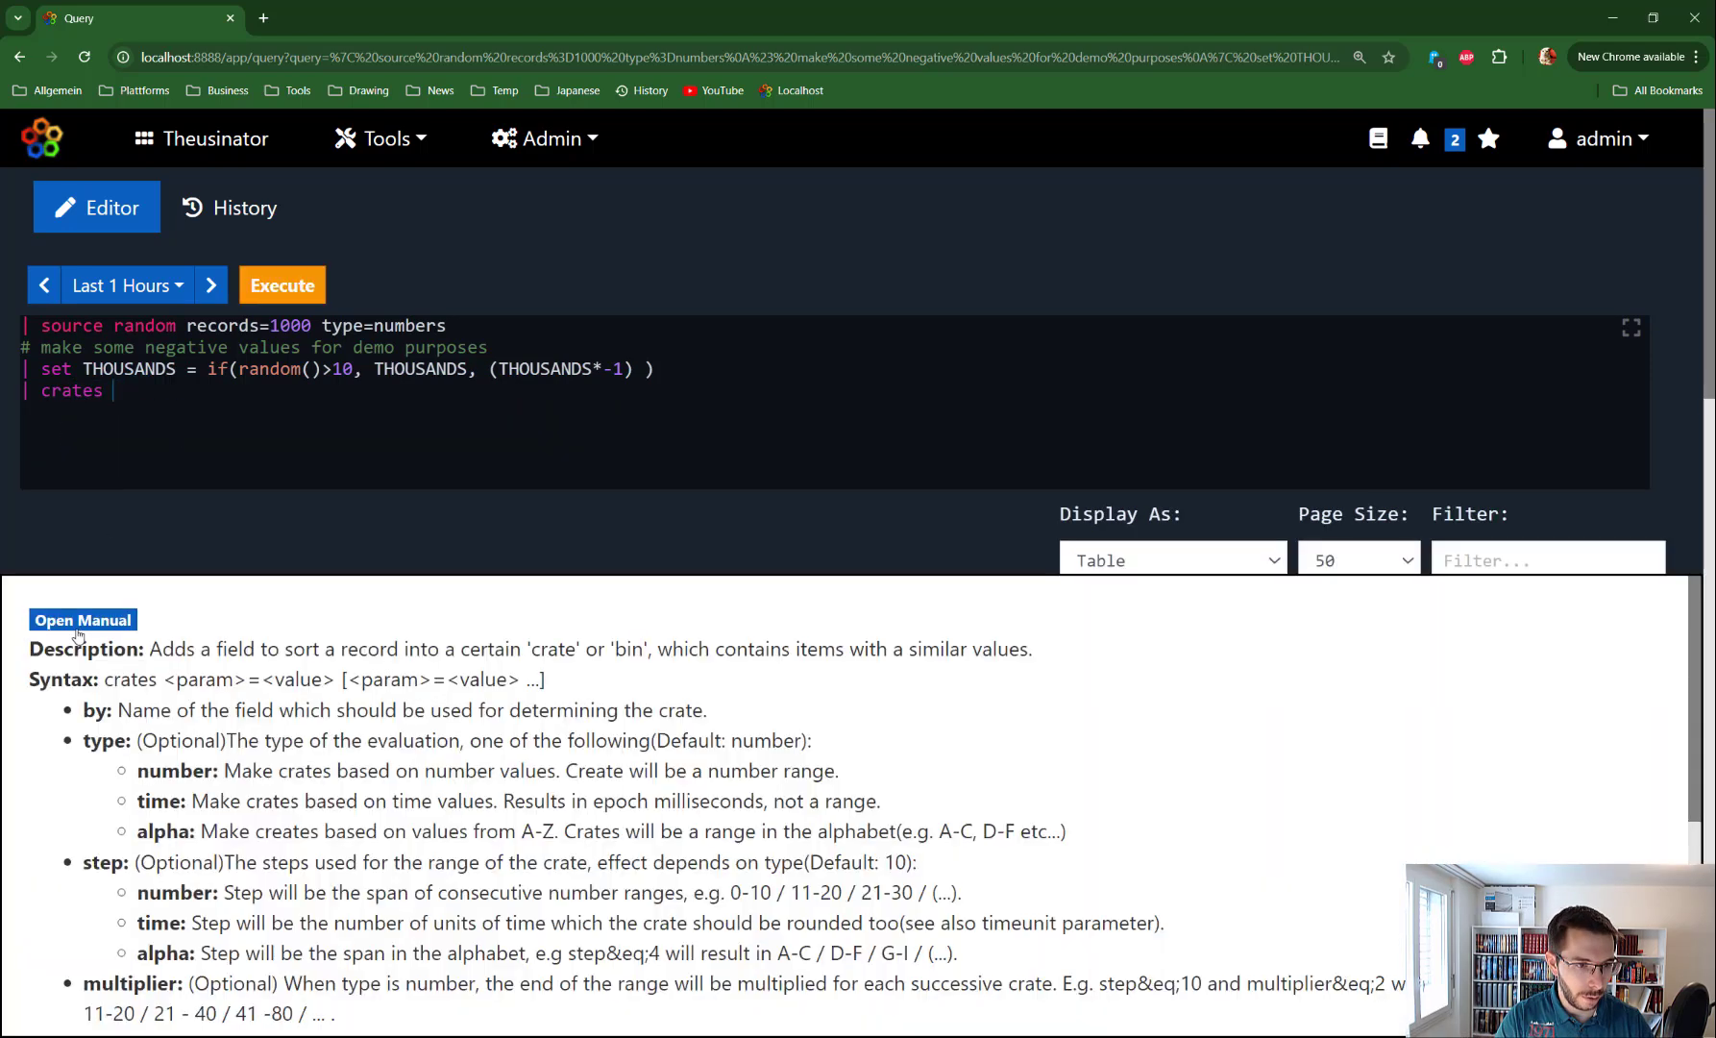
pyautogui.click(77, 623)
pyautogui.scroll(-10, 386, 704)
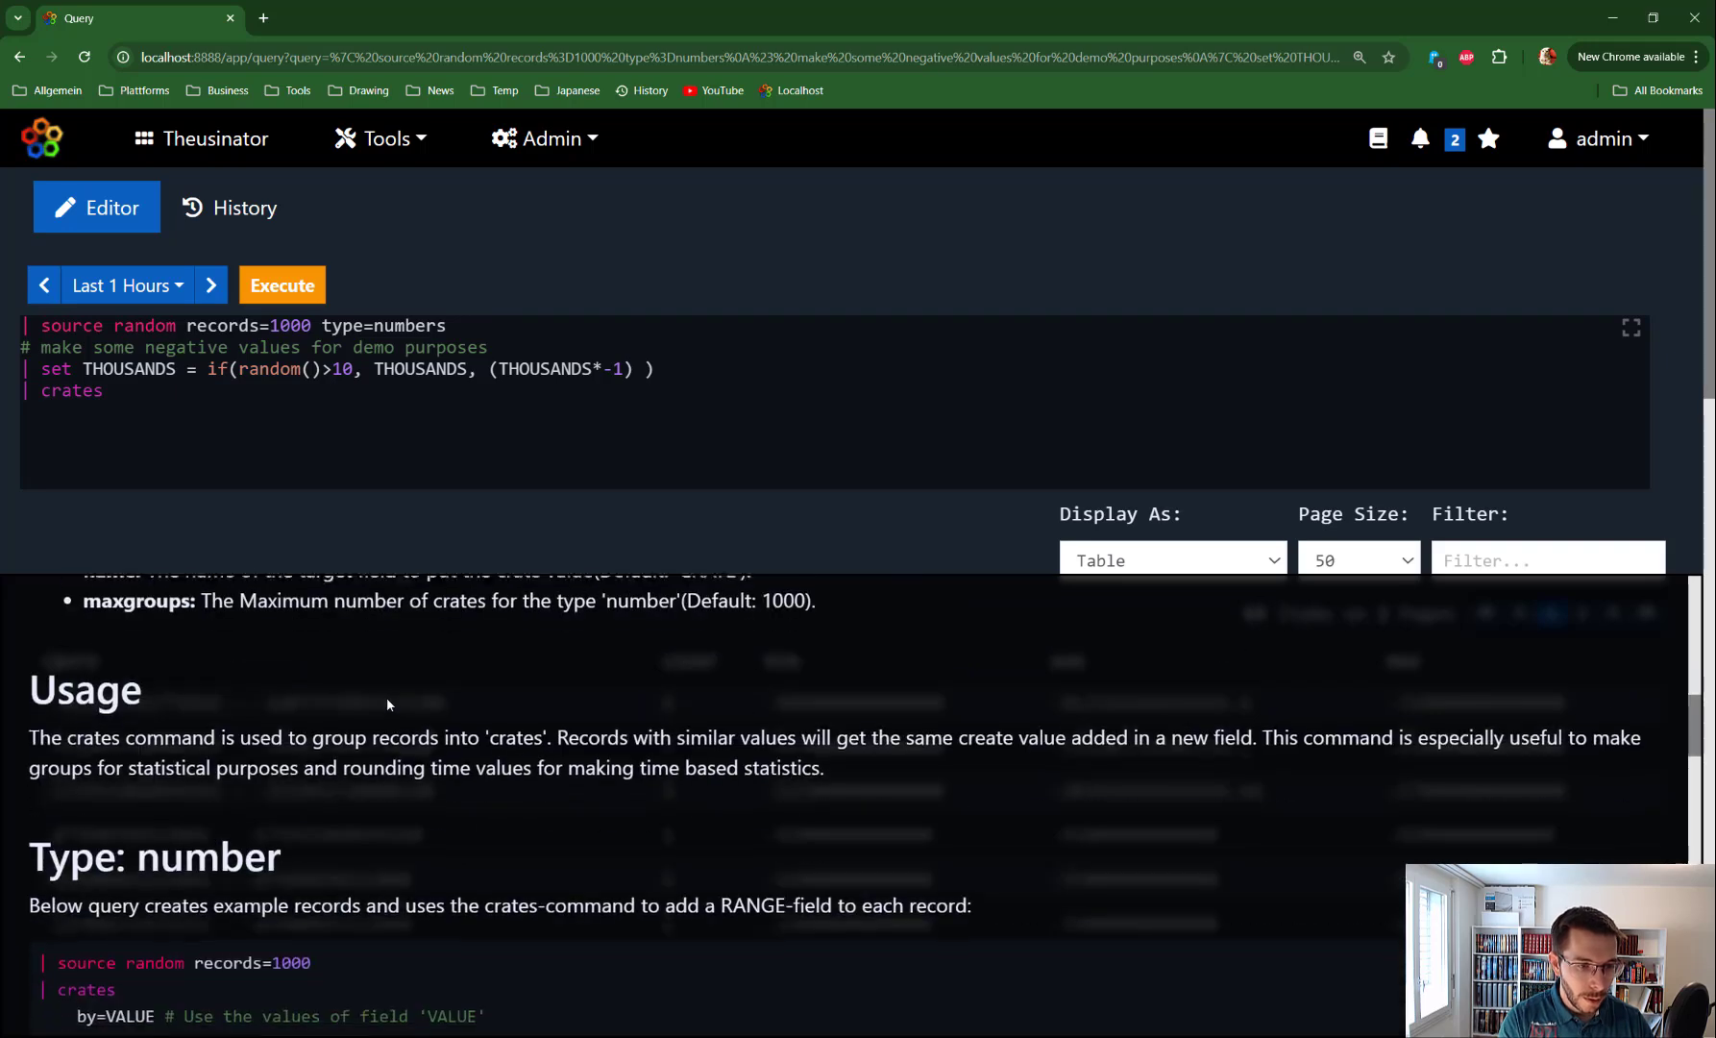
pyautogui.scroll(-10, 386, 698)
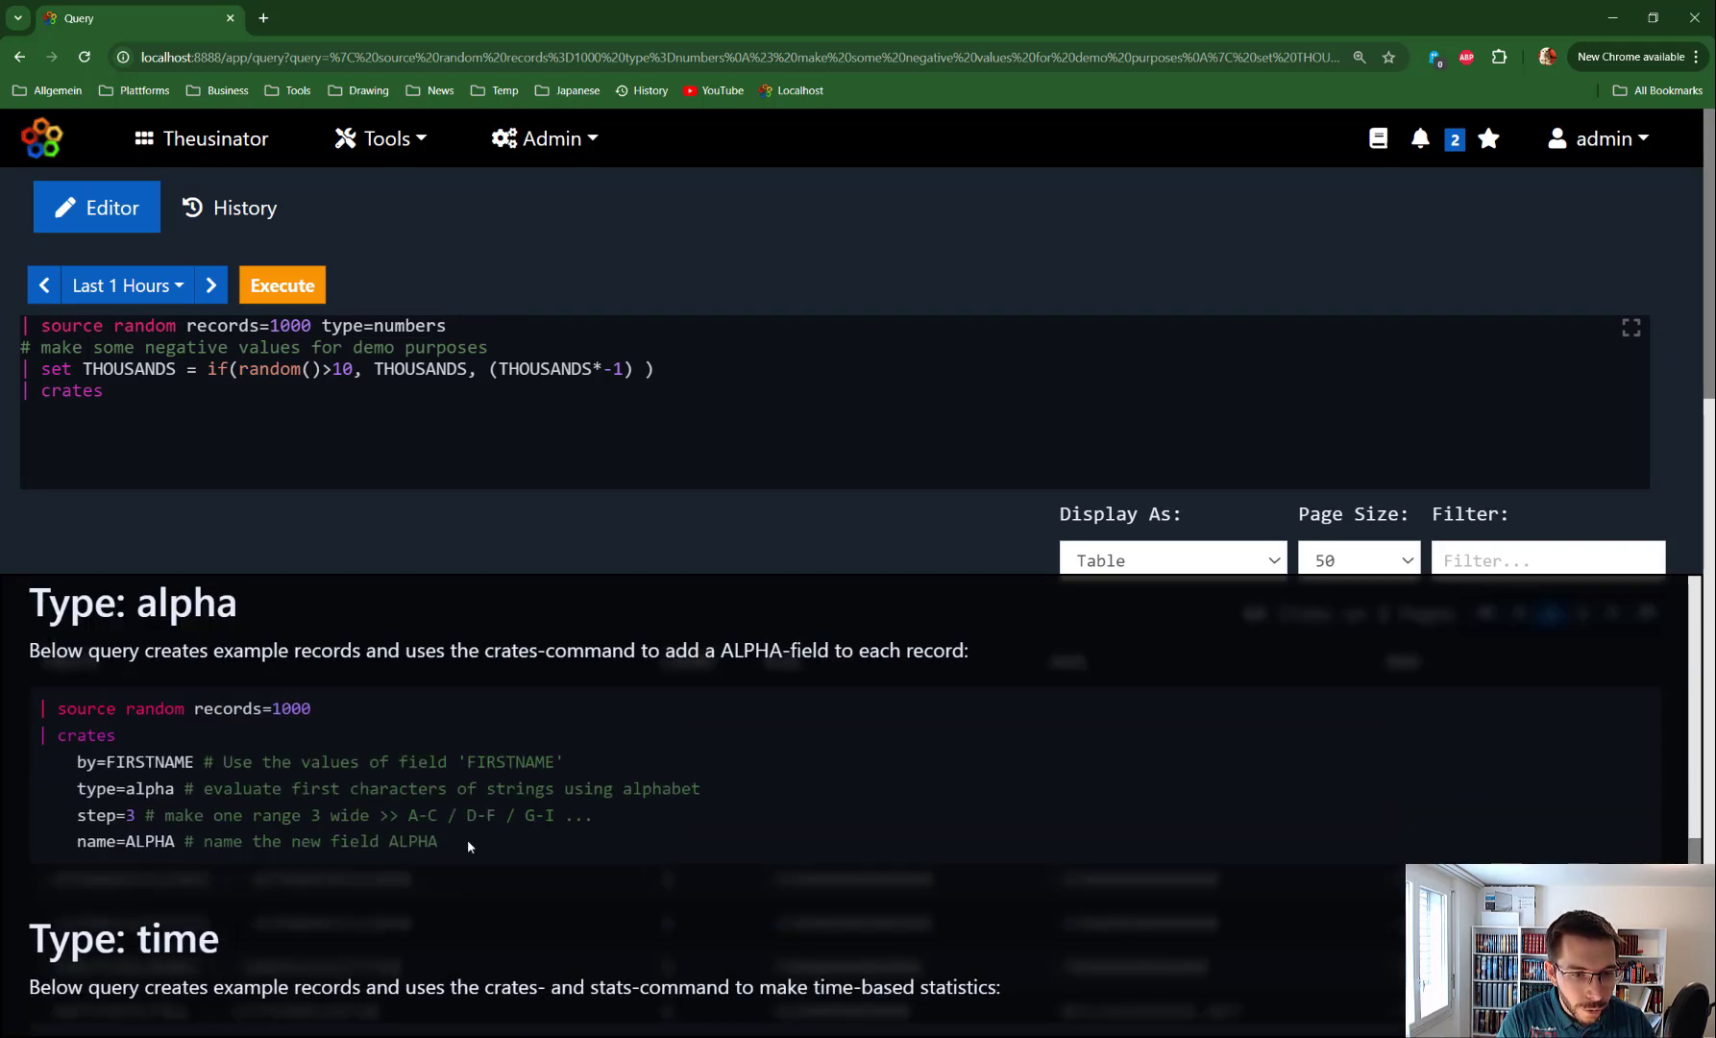
pyautogui.moveTo(471, 843); pyautogui.dragTo(39, 713)
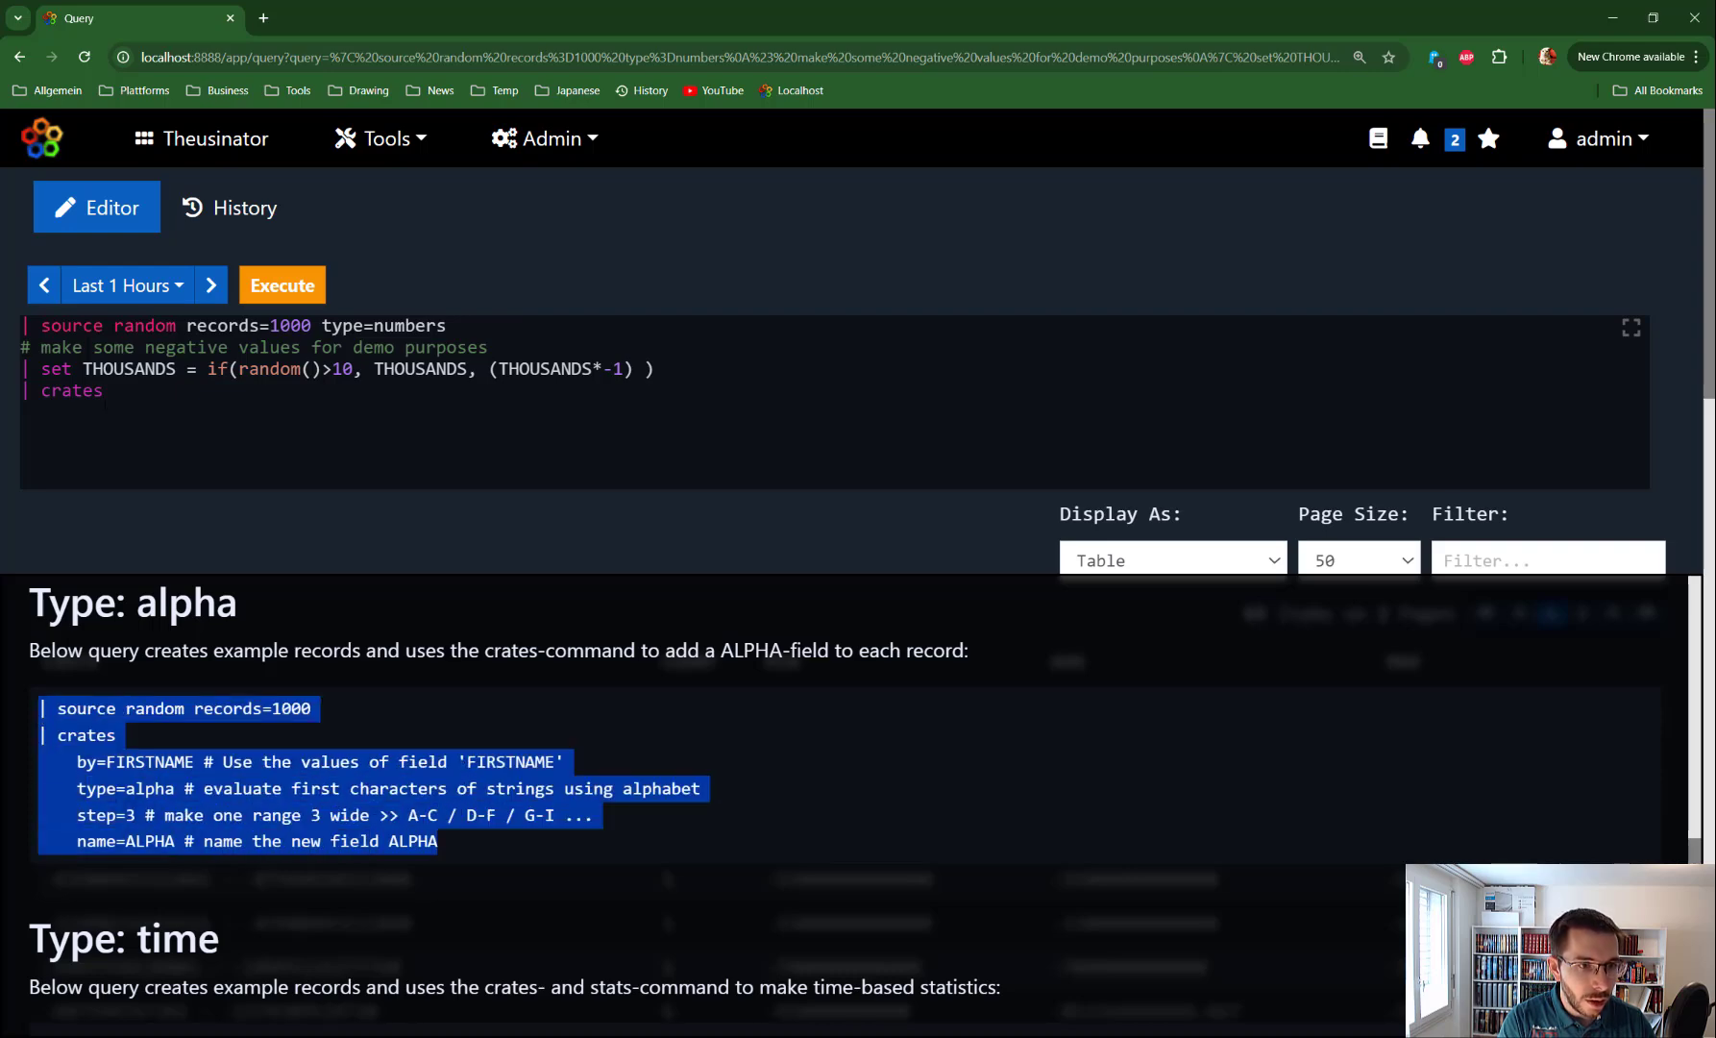
pyautogui.click(39, 713)
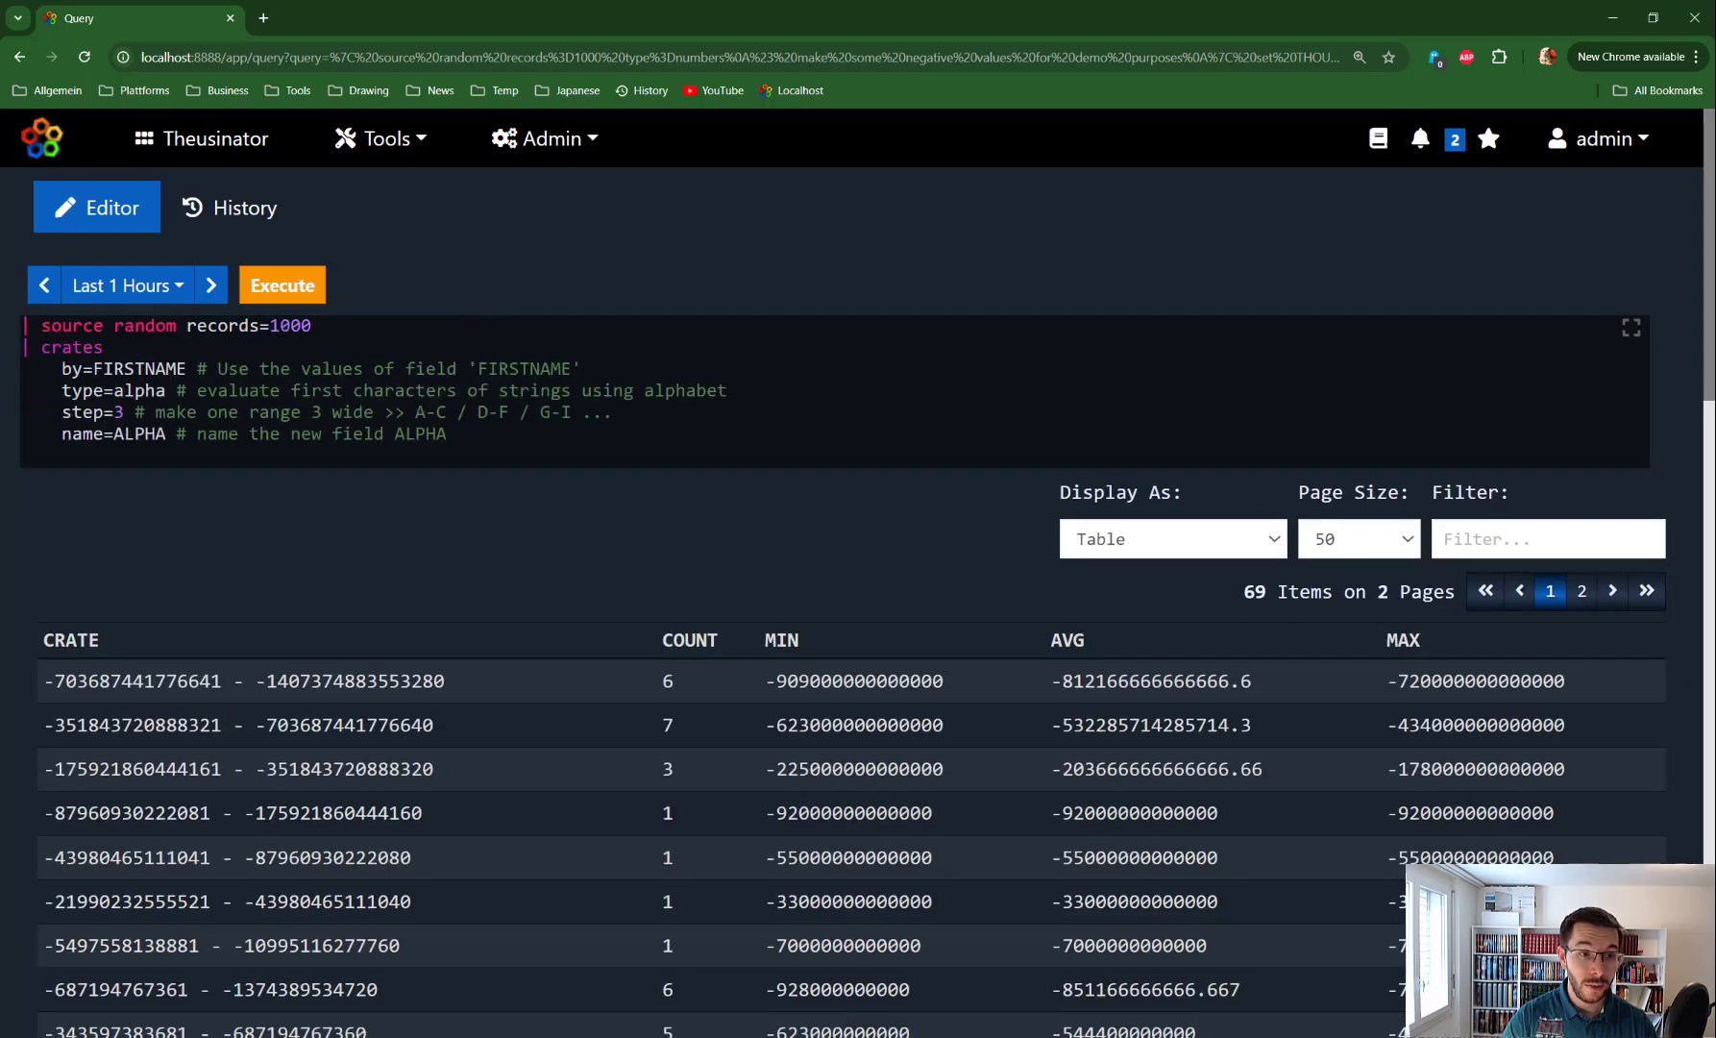
# Run the alpha query and mark FIRSTNAME, Athena's initial A and its A - C range
pyautogui.hotkey('ctrl', 'Return')
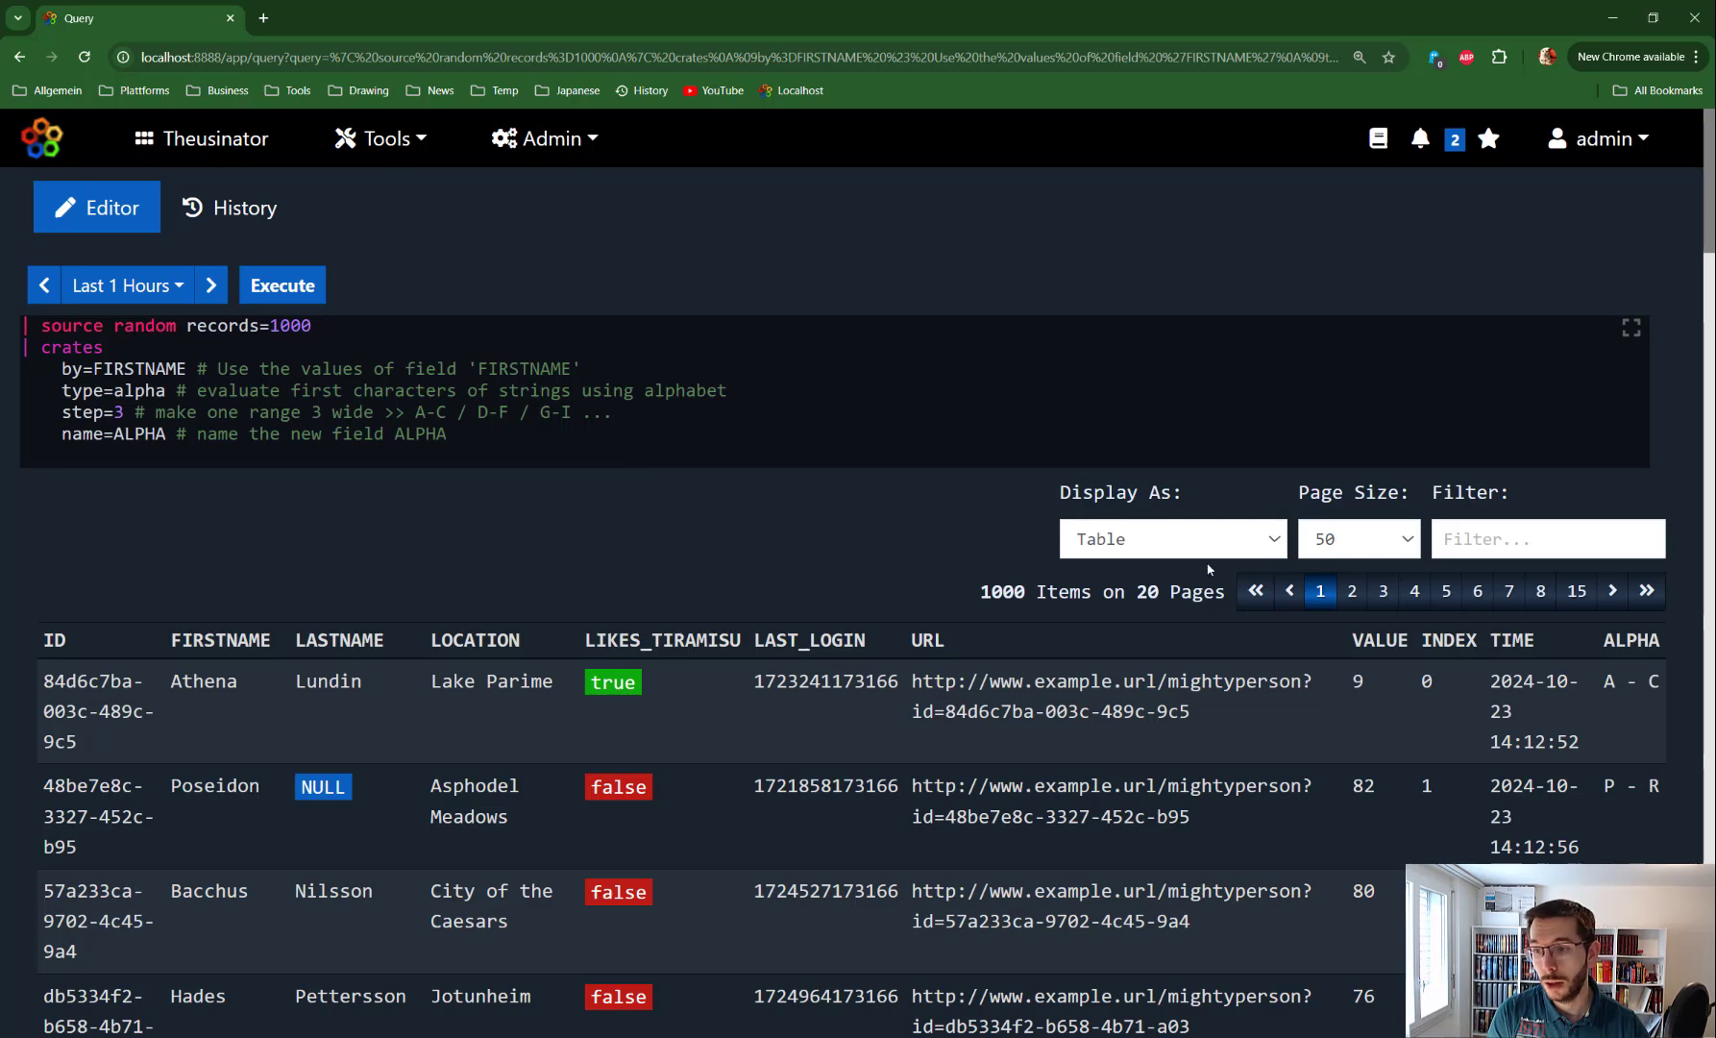
pyautogui.click(1622, 686)
pyautogui.scroll(-2, 1623, 596)
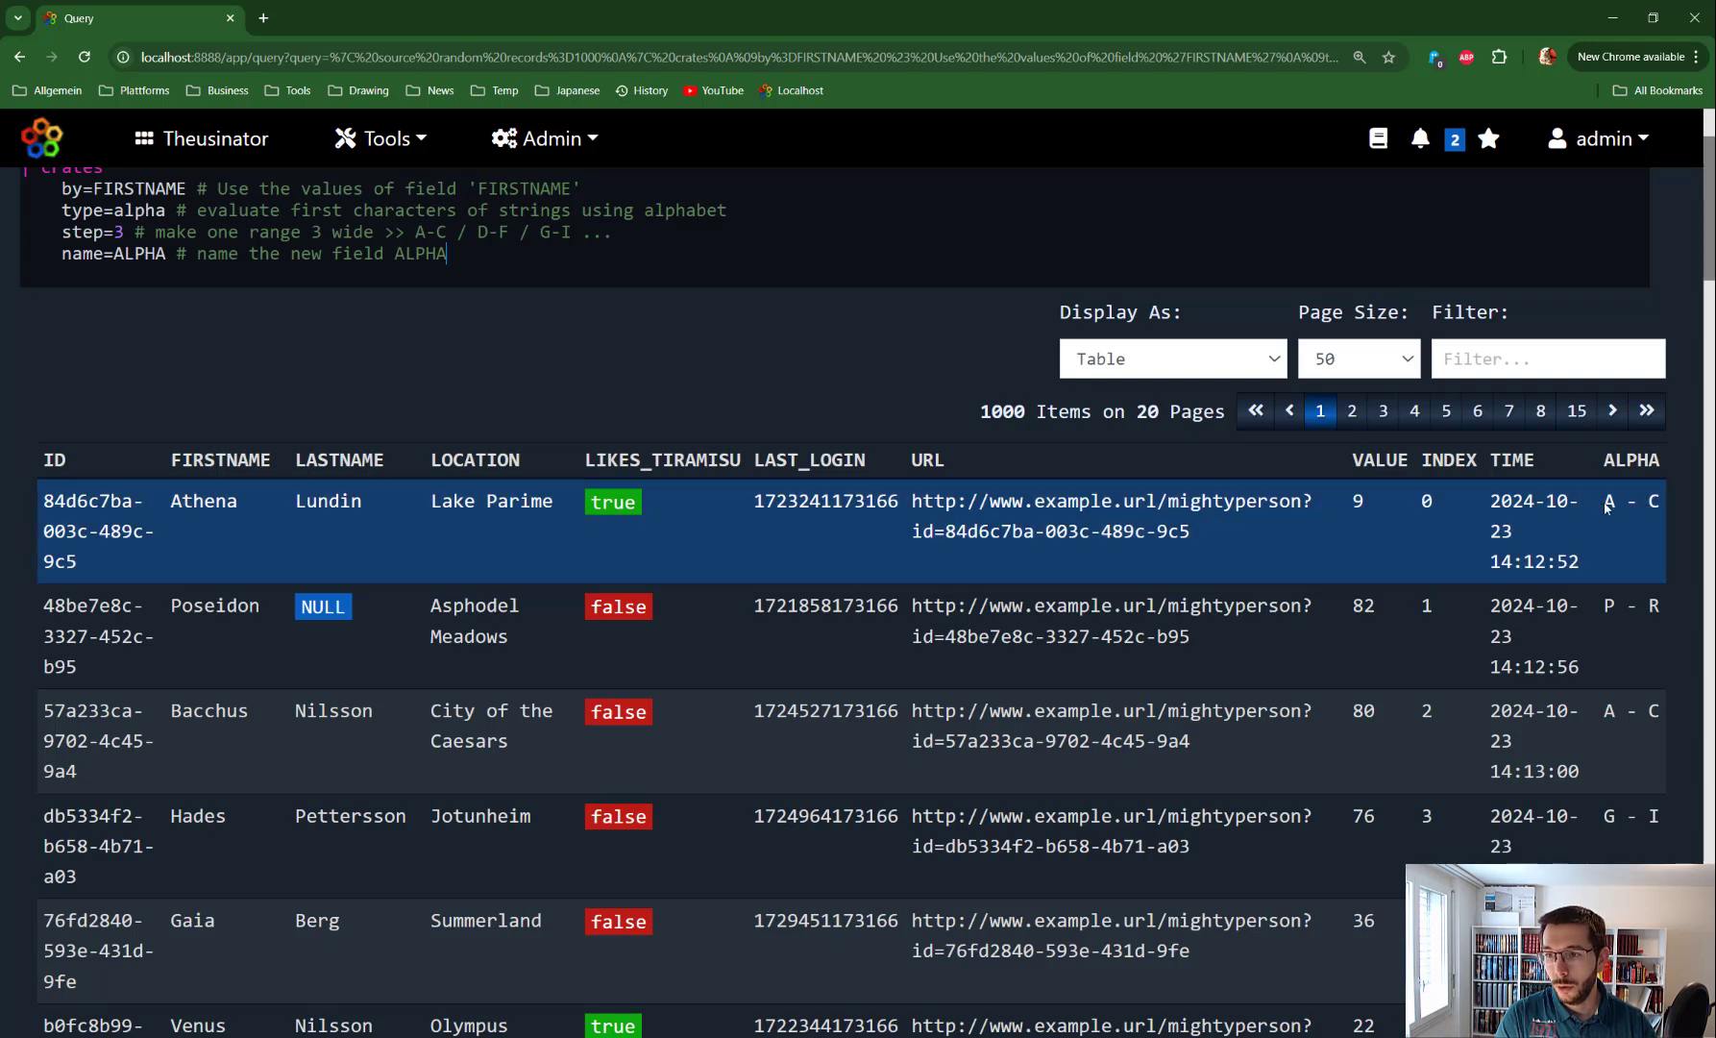
pyautogui.scroll(1, 1607, 507)
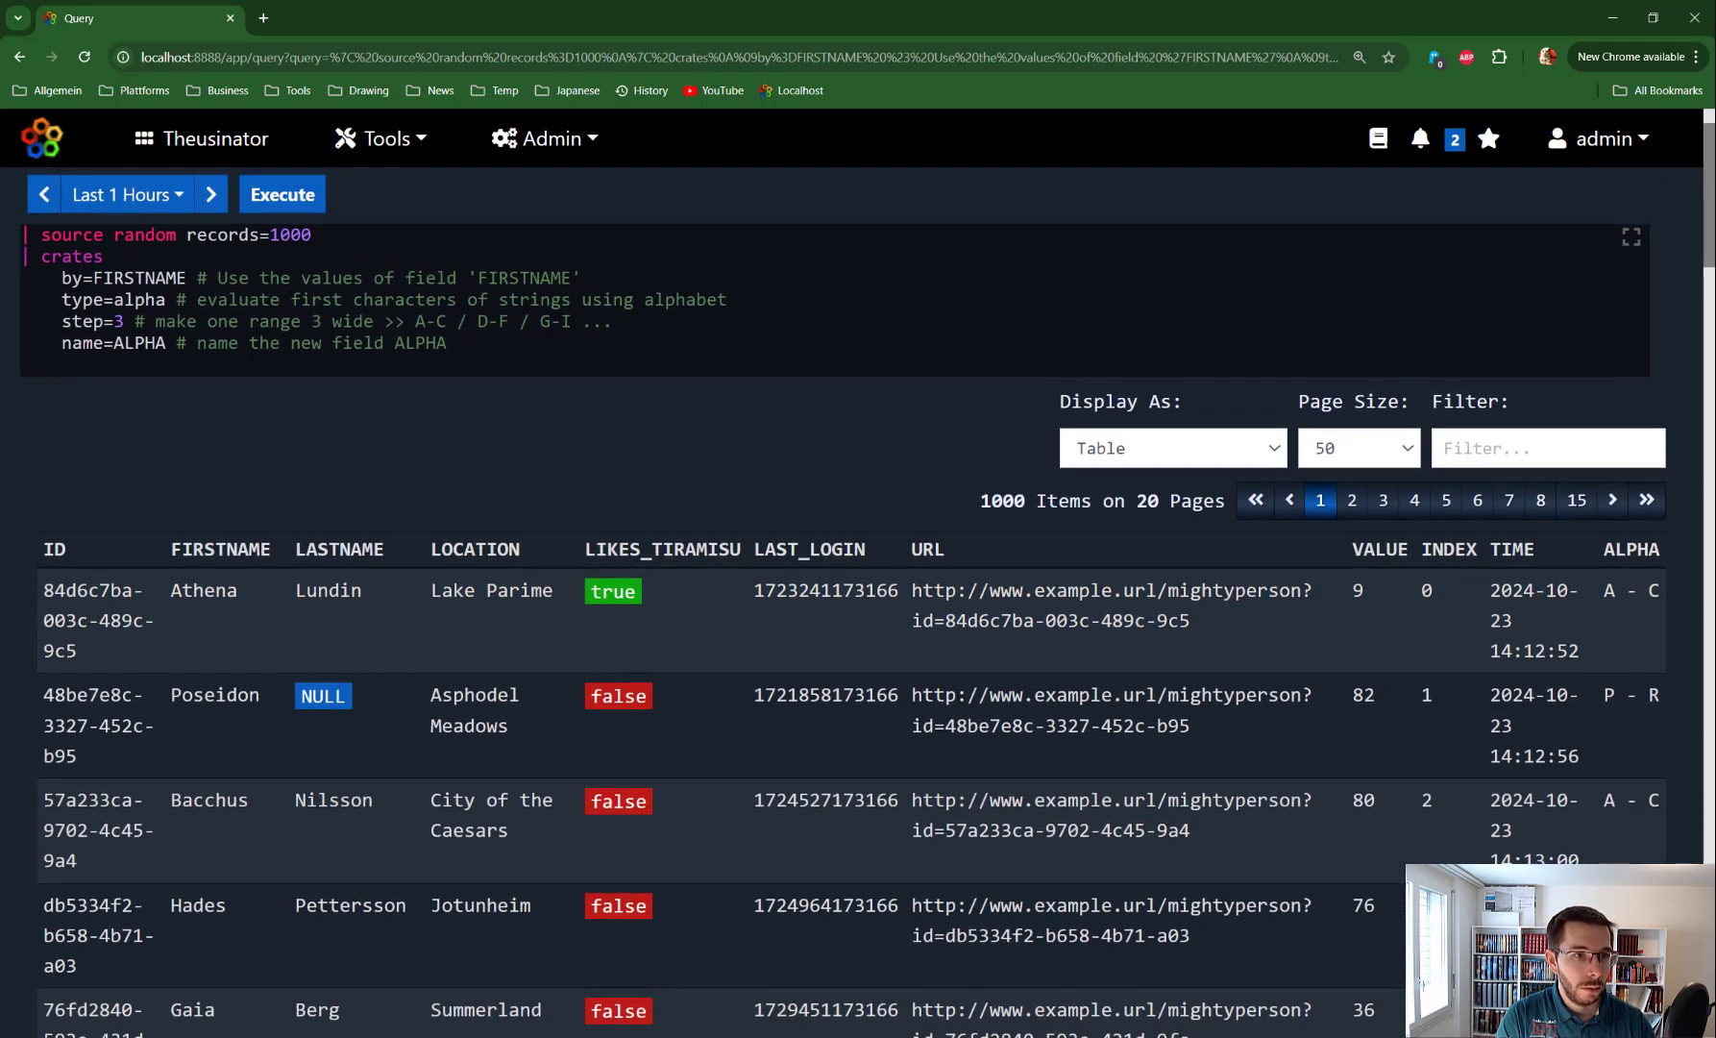
pyautogui.doubleClick(144, 278)
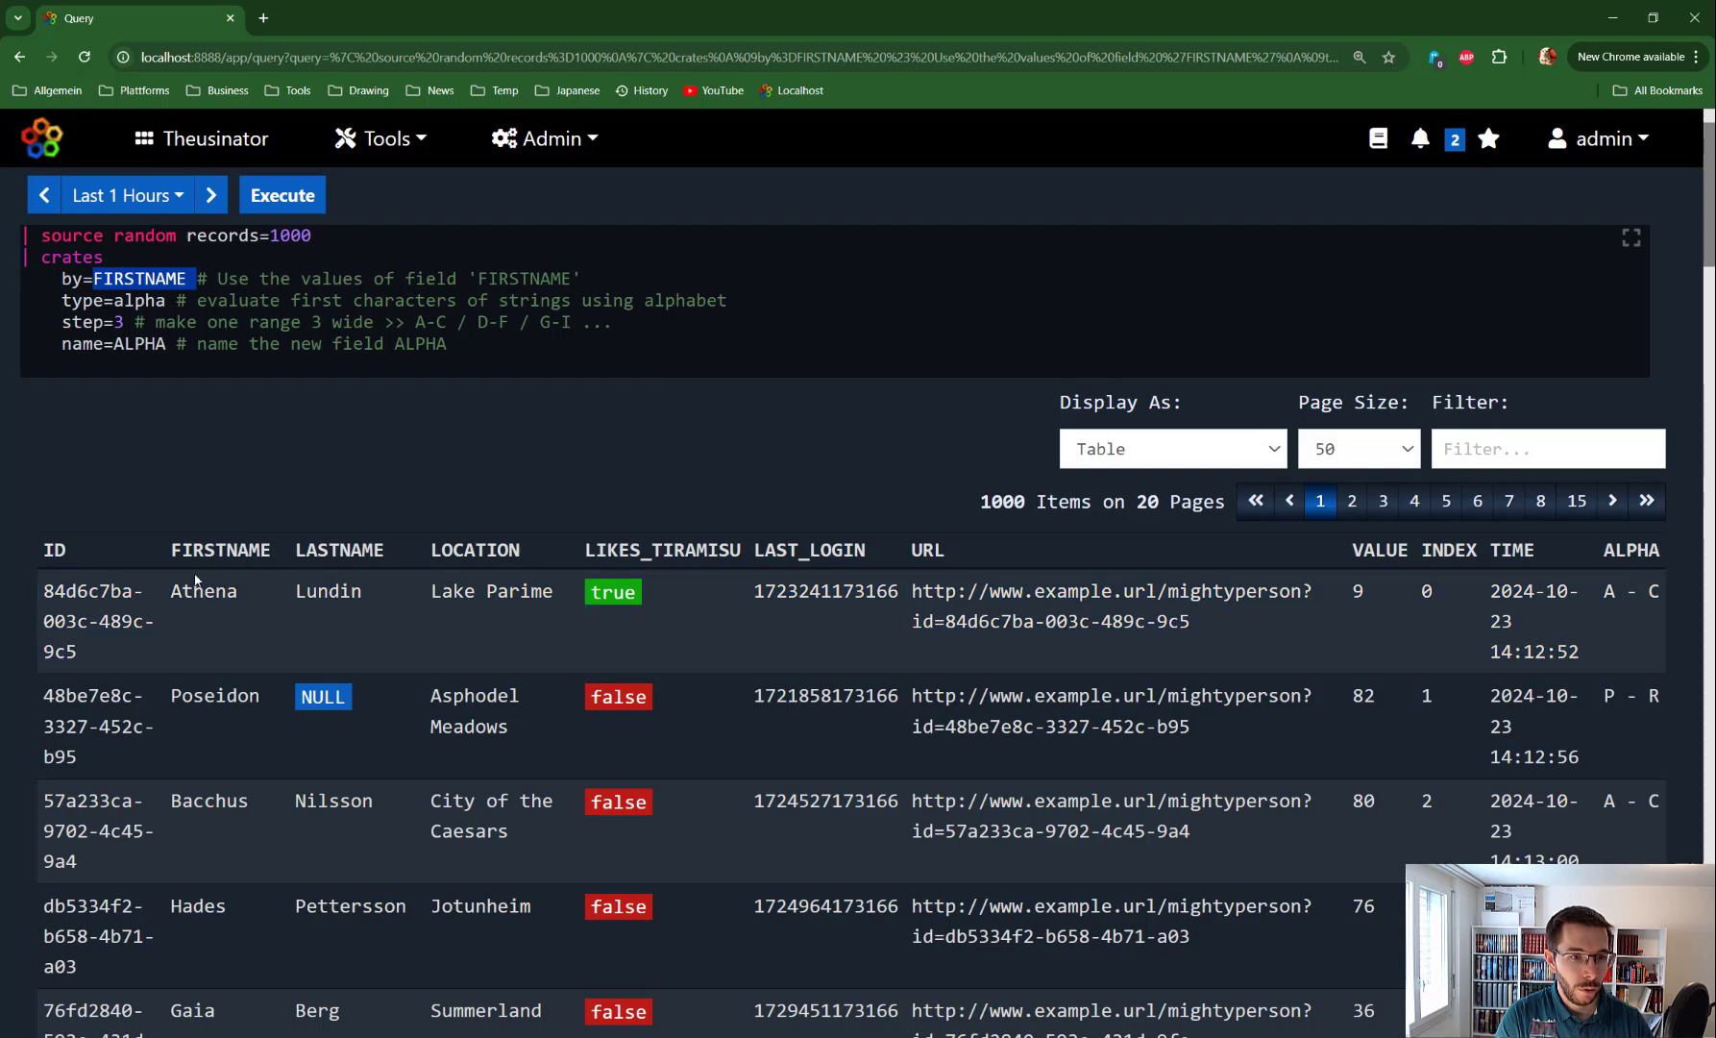
pyautogui.moveTo(170, 582); pyautogui.dragTo(183, 582)
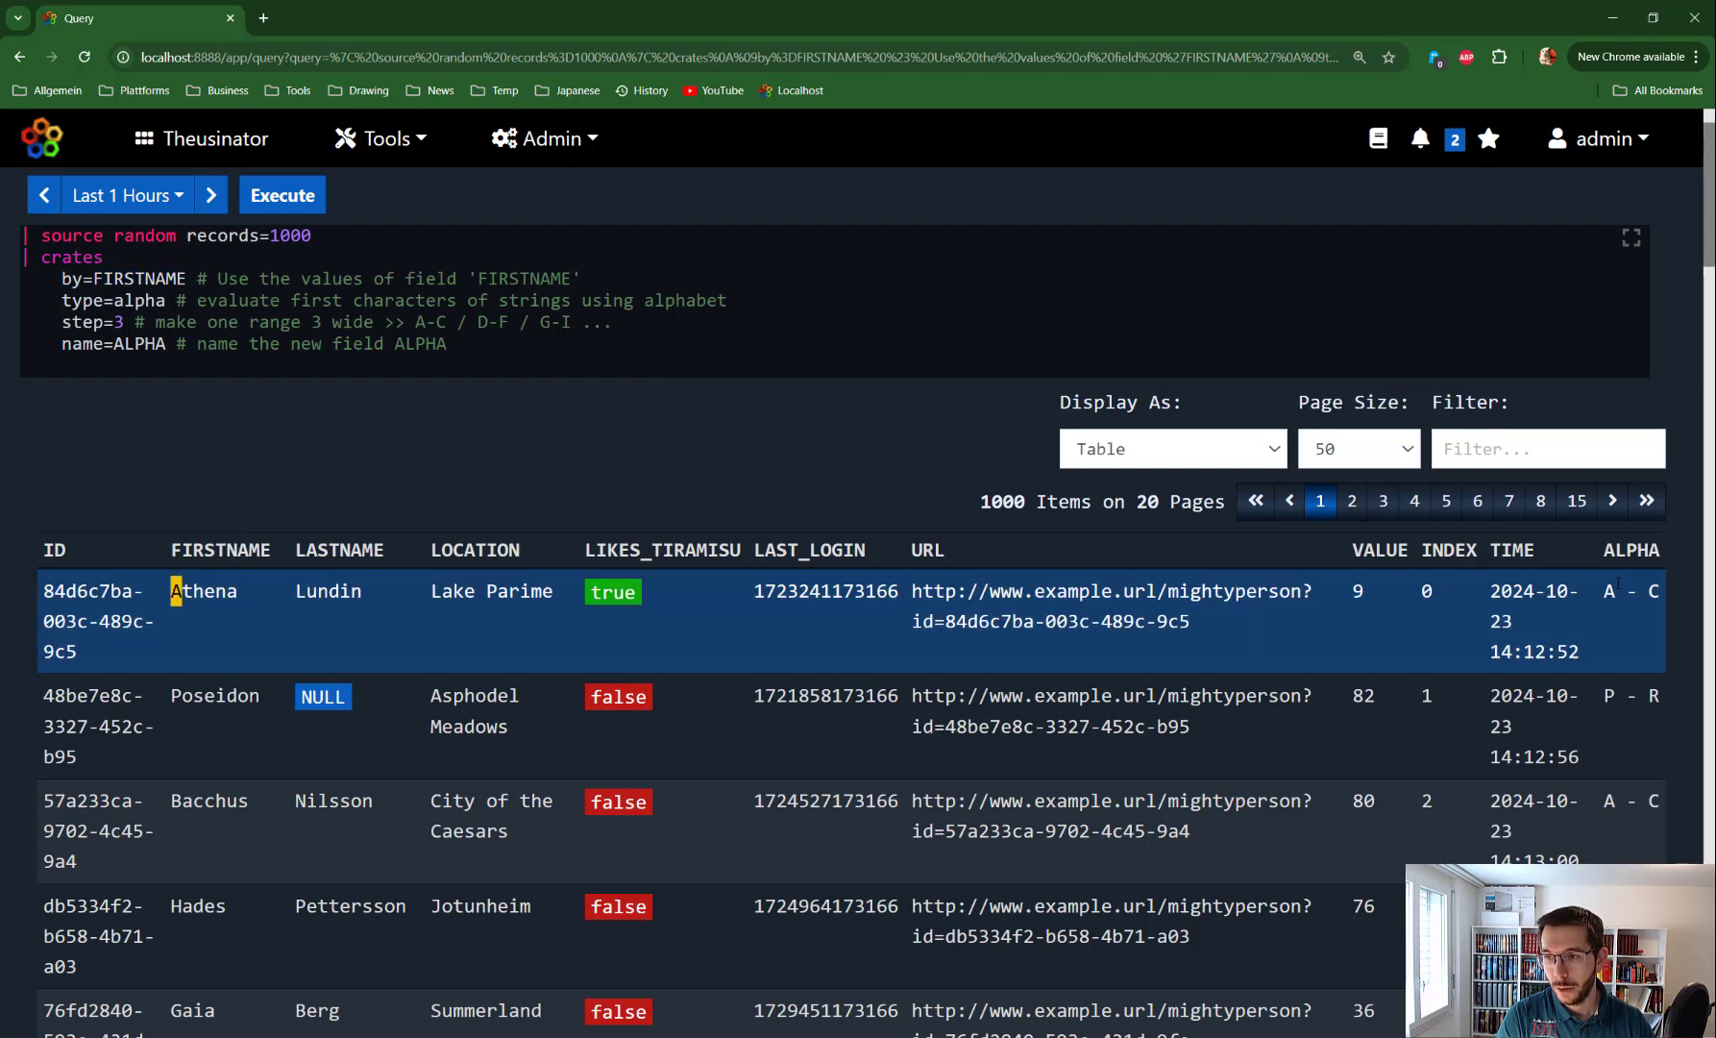
pyautogui.moveTo(1603, 591); pyautogui.dragTo(1661, 591)
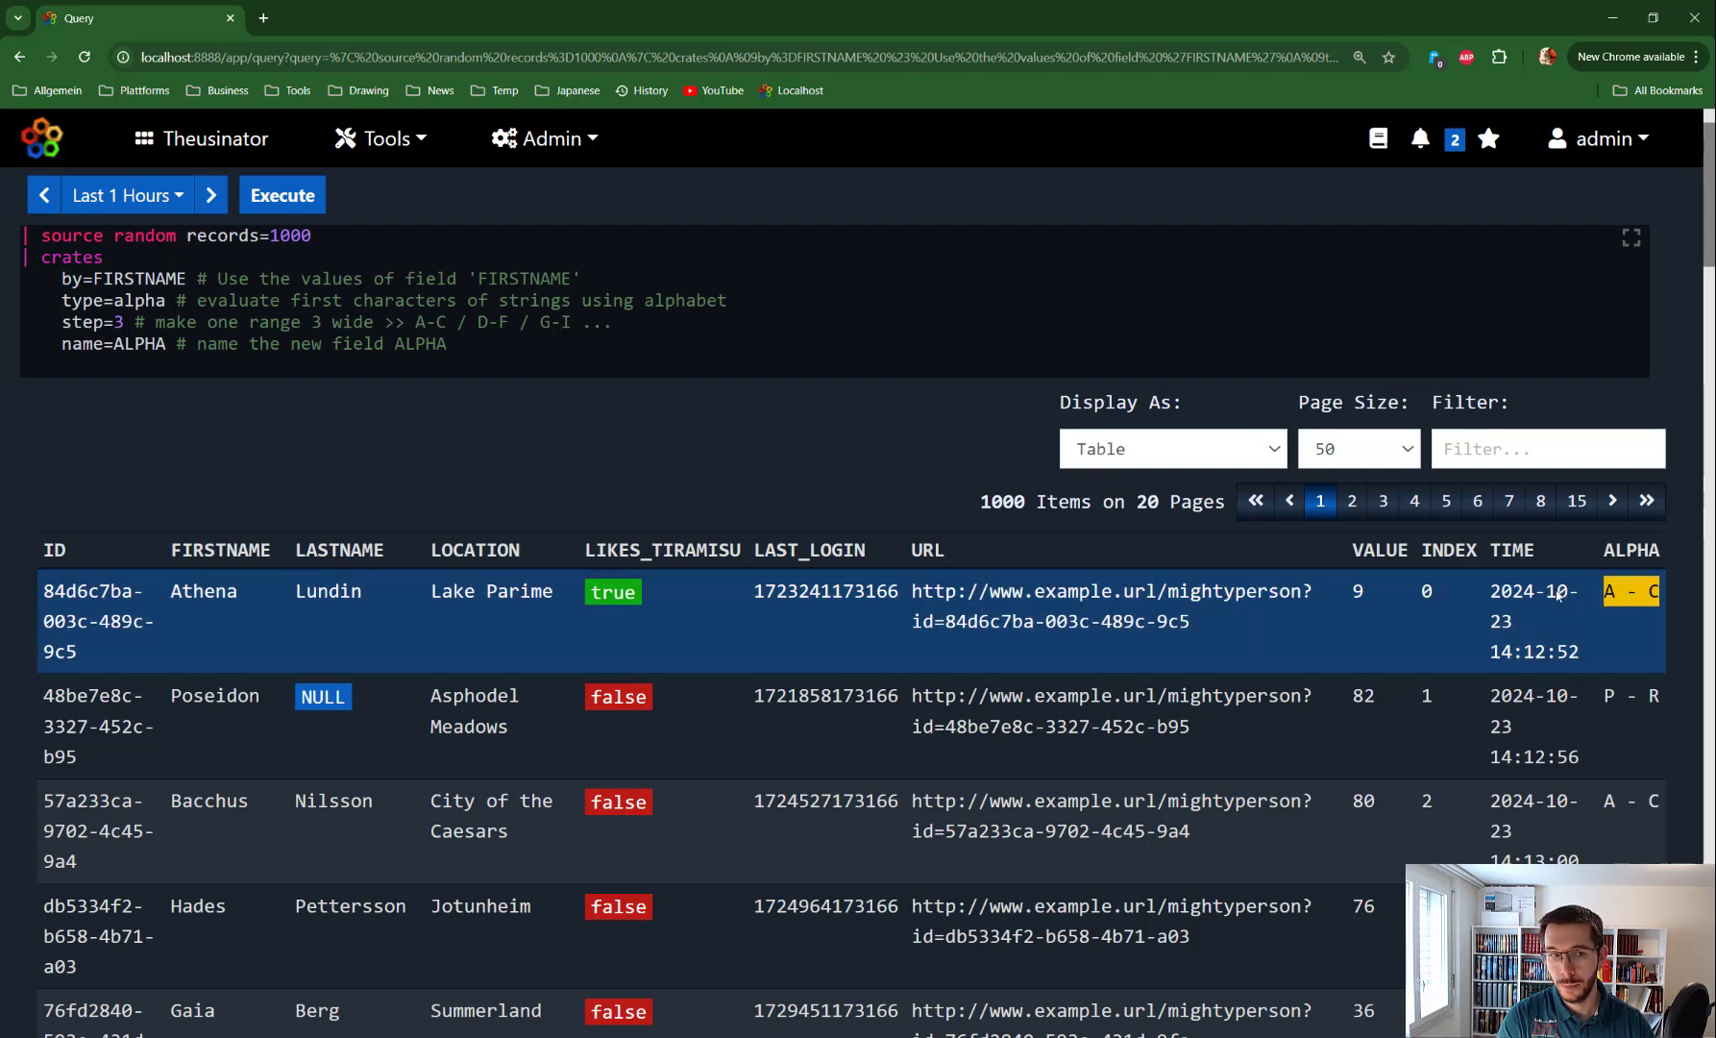
pyautogui.click(124, 322)
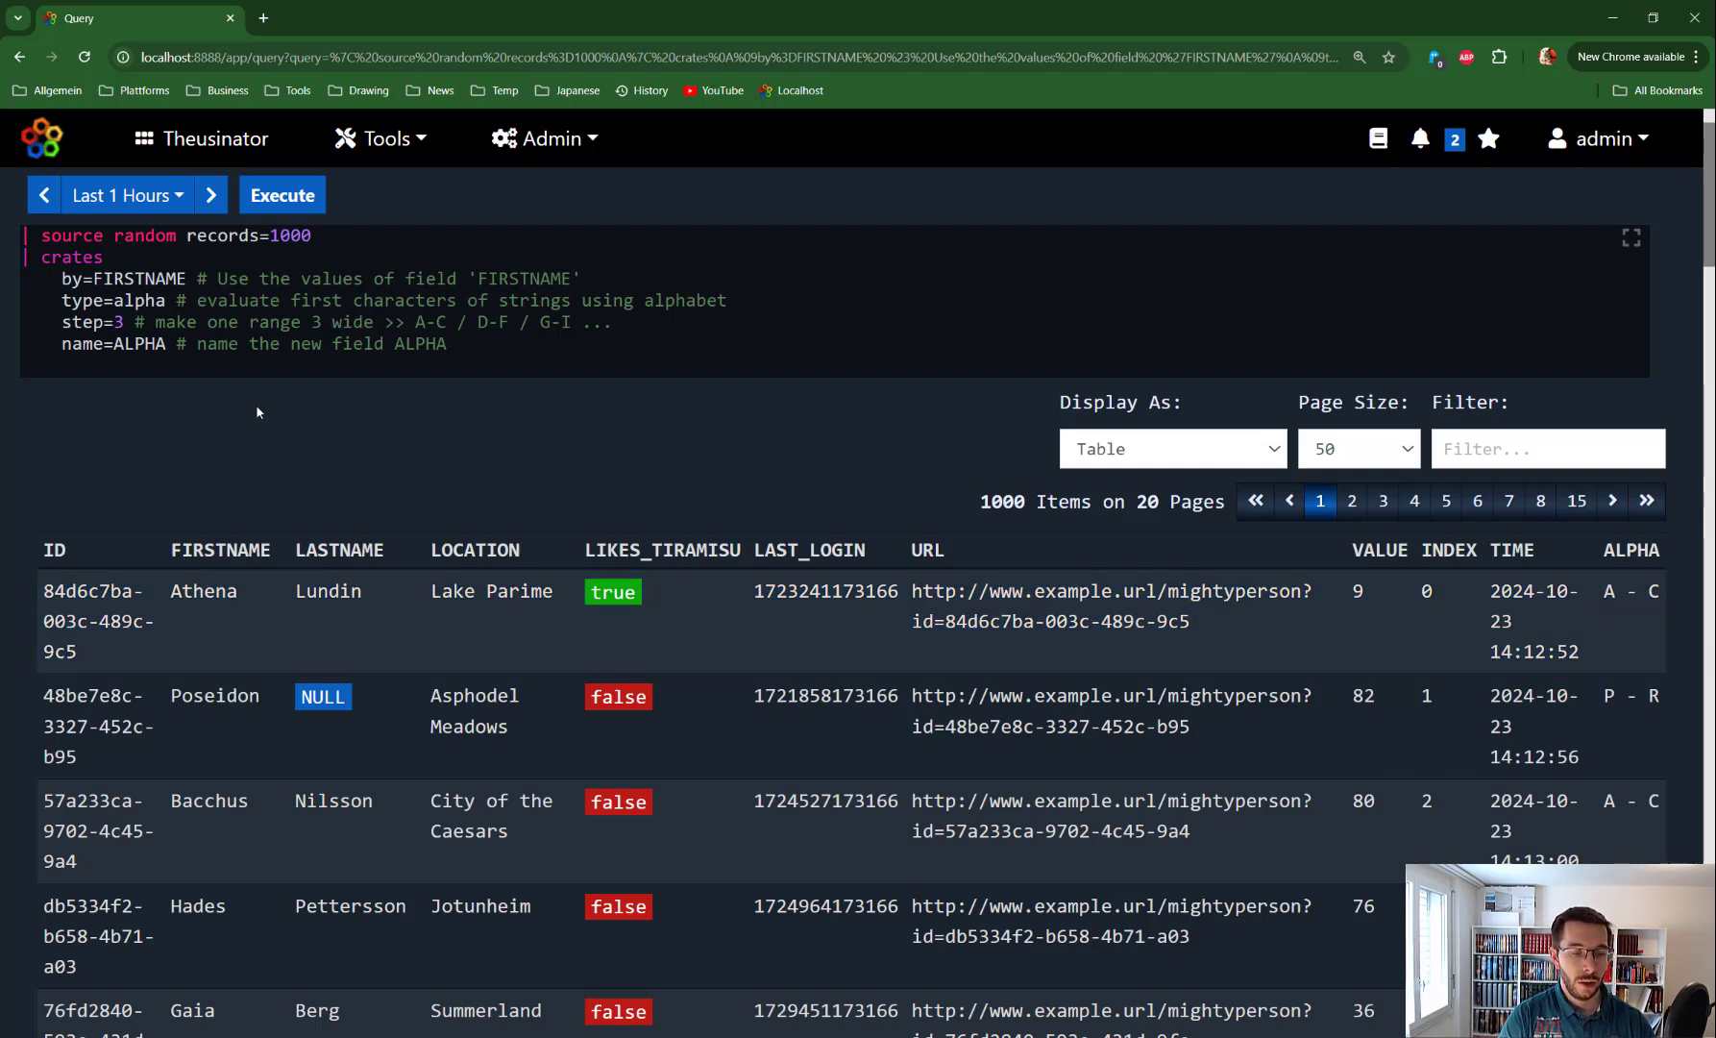
# Change the alpha step from 3 to 5 and rerun, giving ranges like P - T and A - E
pyautogui.press('BackSpace')
pyautogui.write('5')
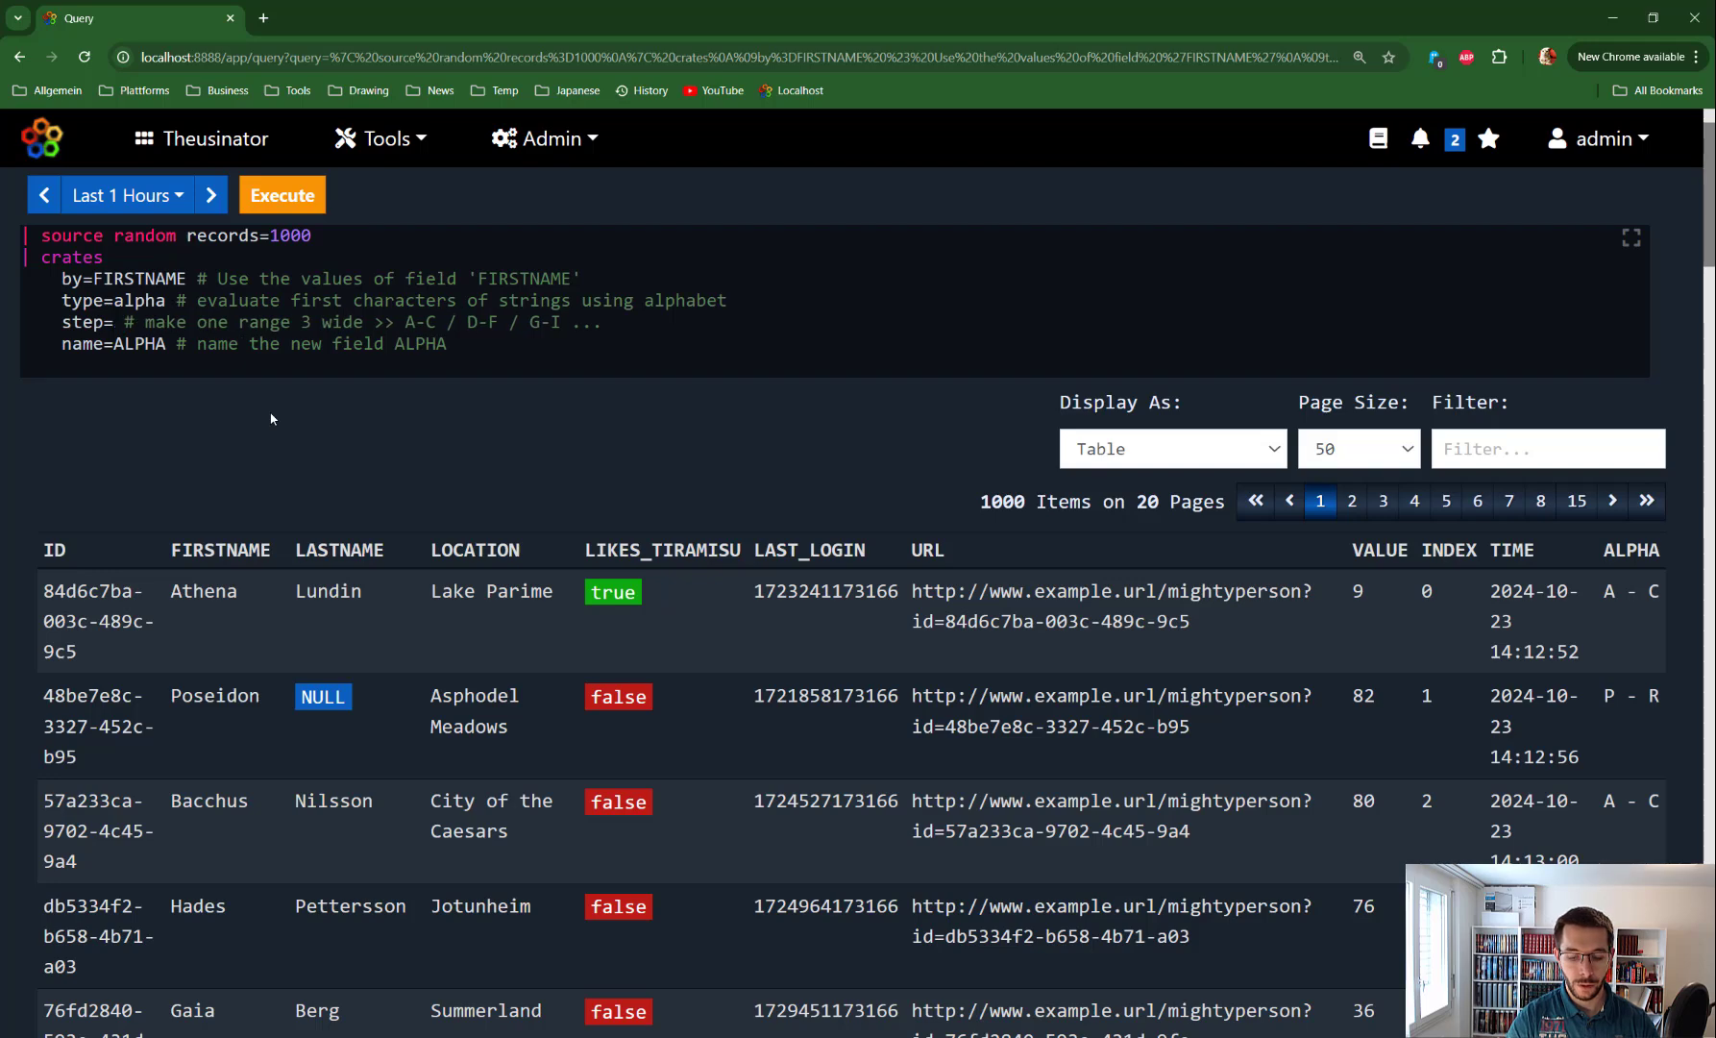
pyautogui.hotkey('ctrl', 'Return')
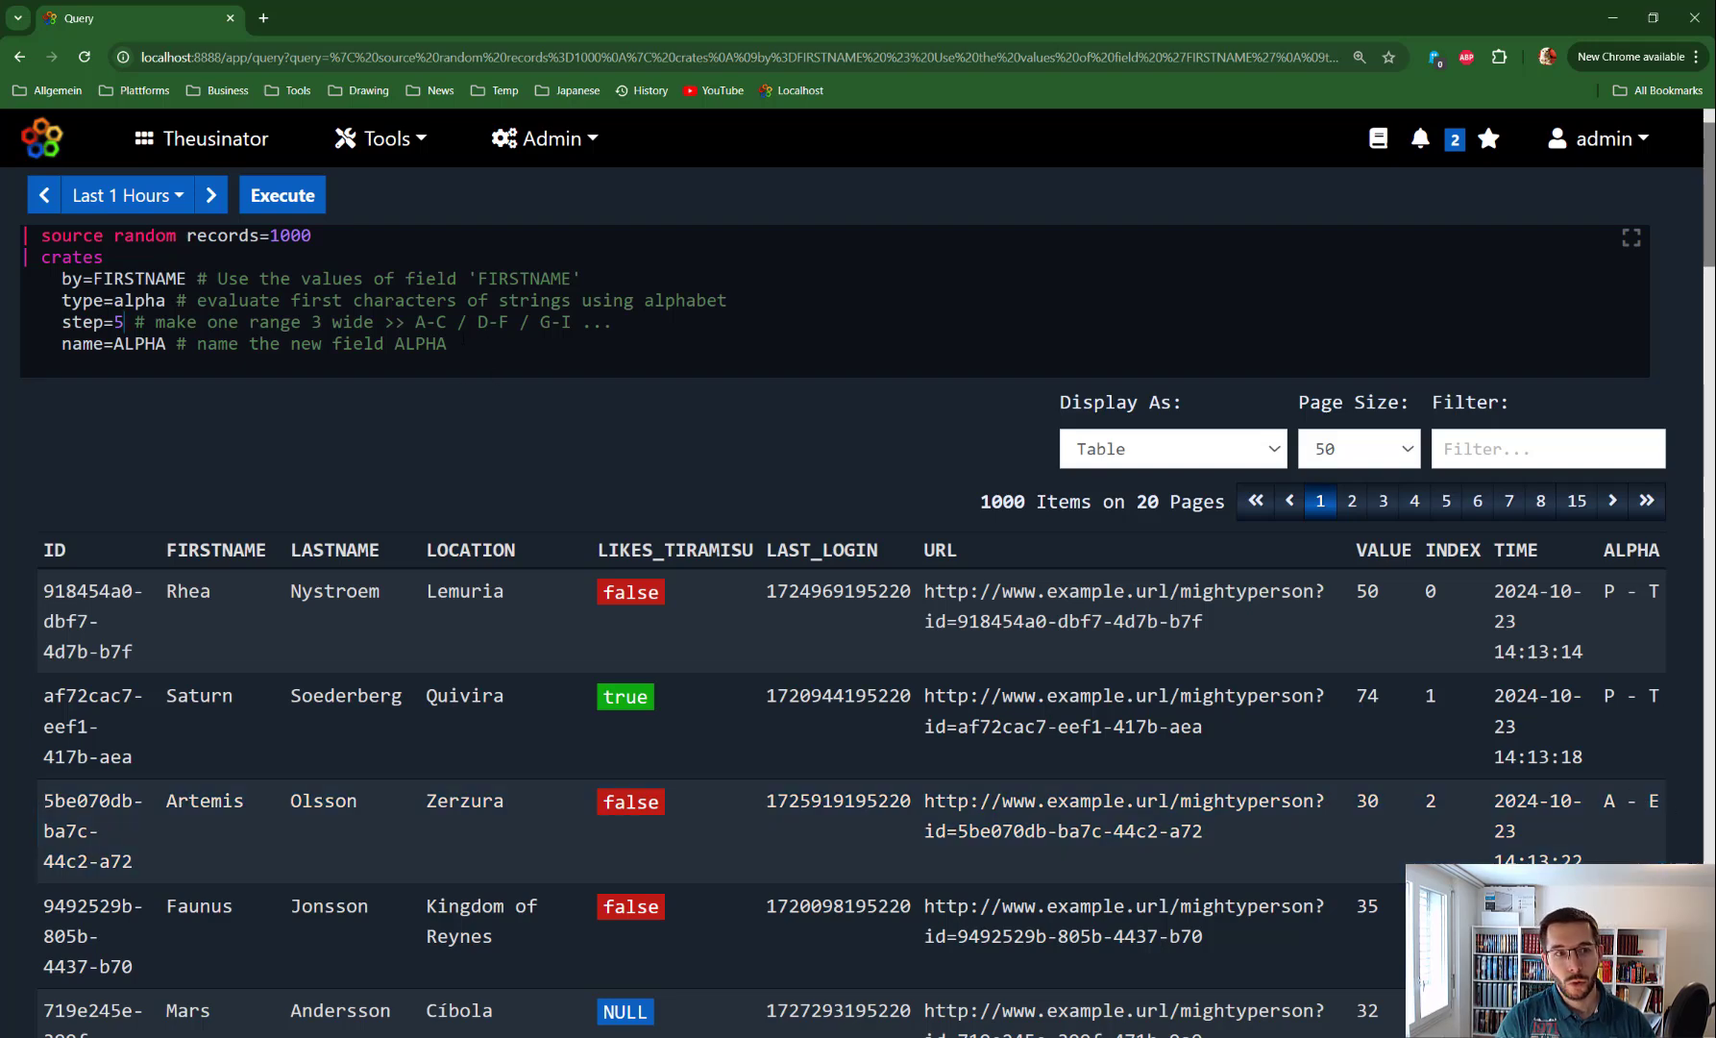
# Delete the alpha crates parameters and copy the manual's Type: time crates-and-stats example
pyautogui.moveTo(461, 346); pyautogui.dragTo(130, 258)
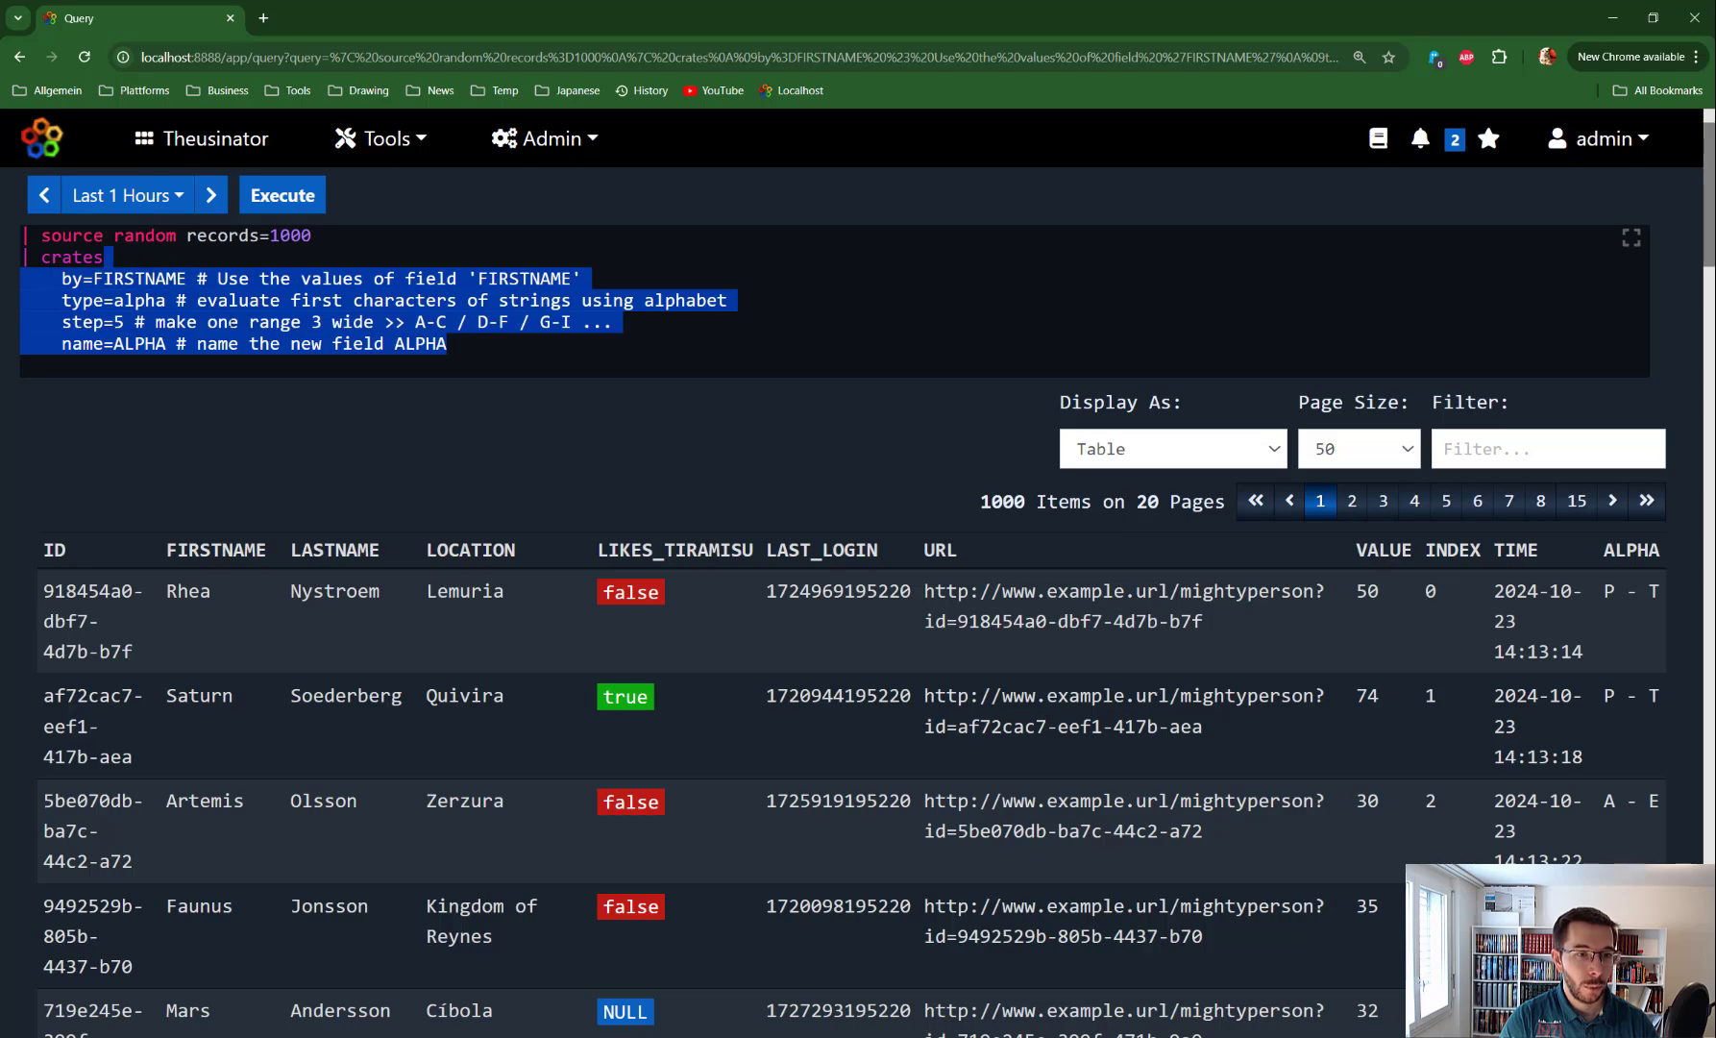
pyautogui.press('BackSpace')
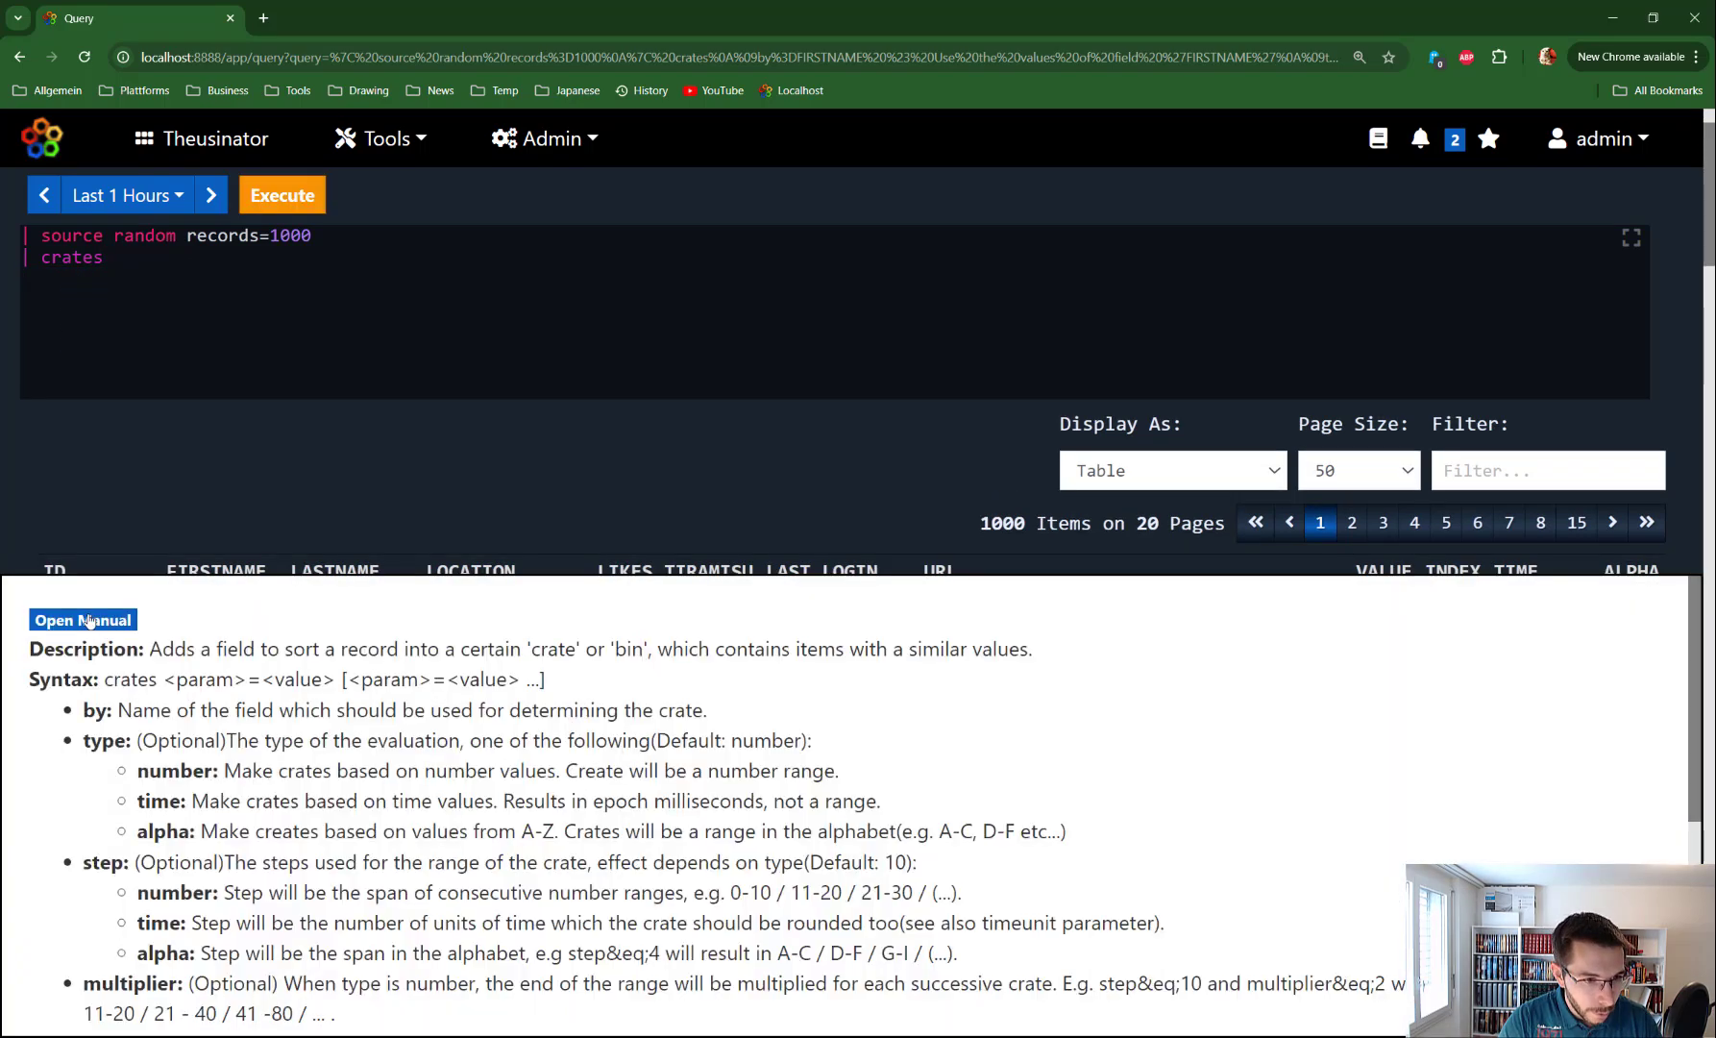
pyautogui.click(89, 620)
pyautogui.scroll(-12, 567, 711)
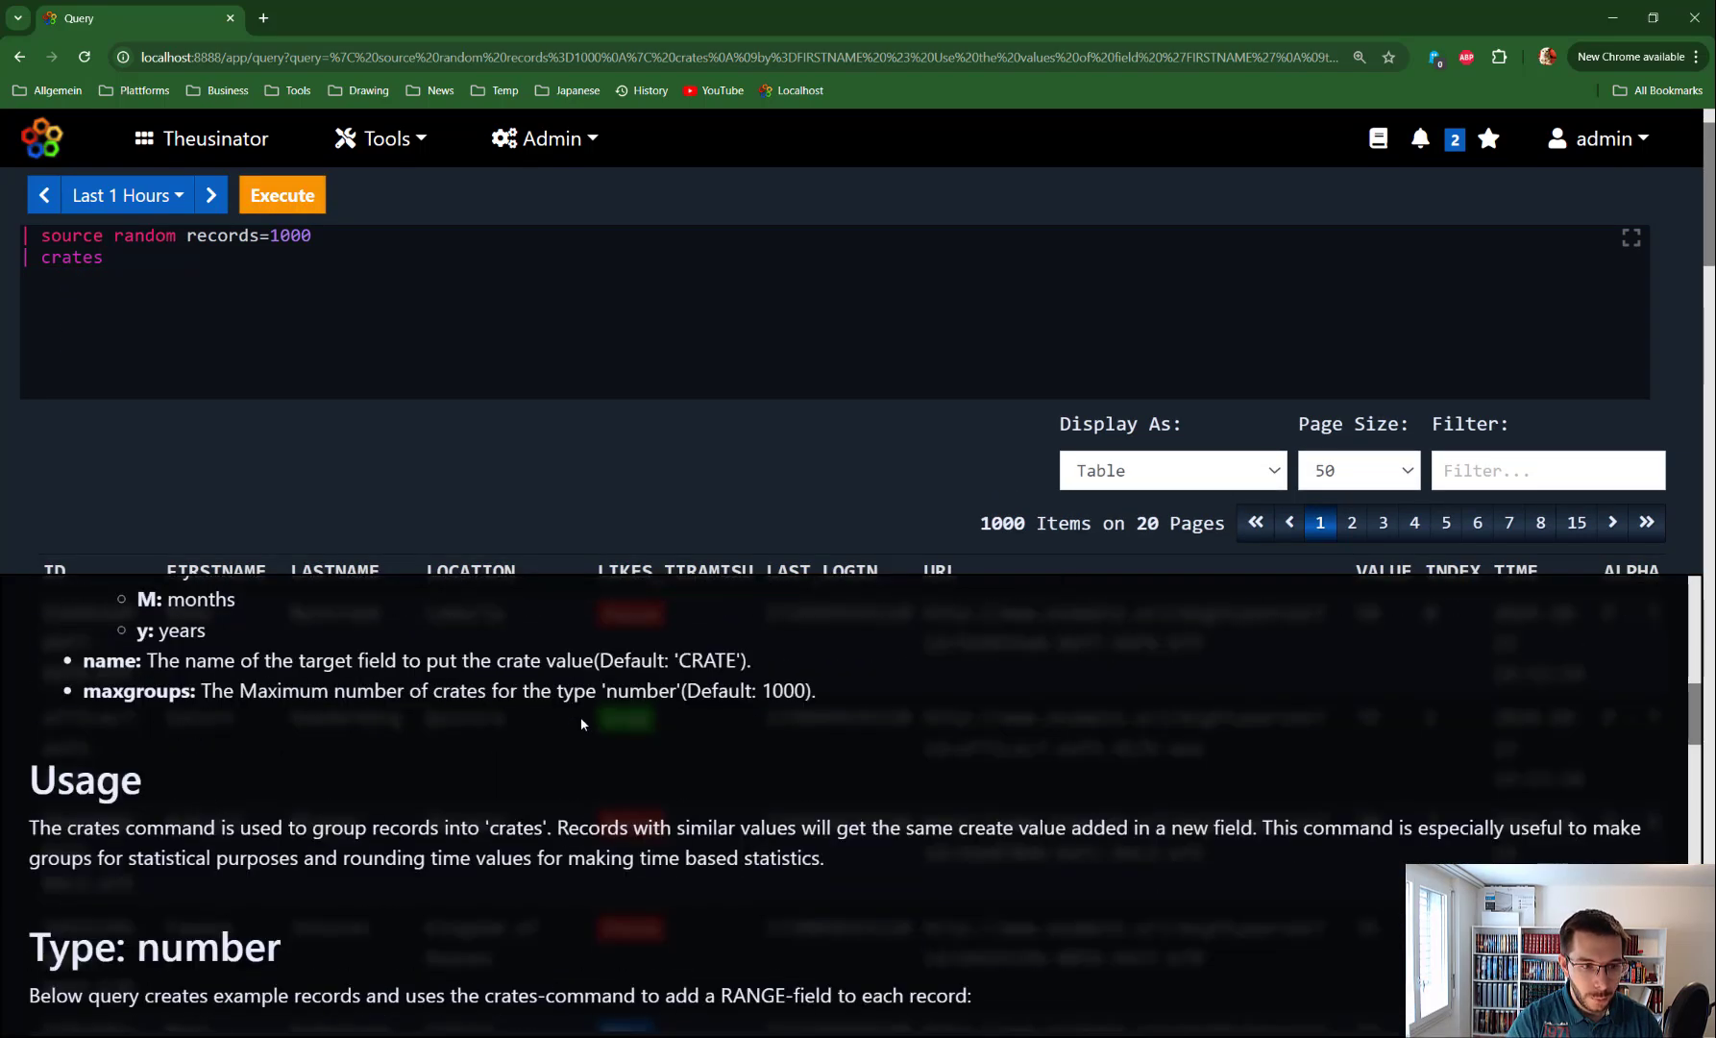
pyautogui.scroll(-10, 565, 698)
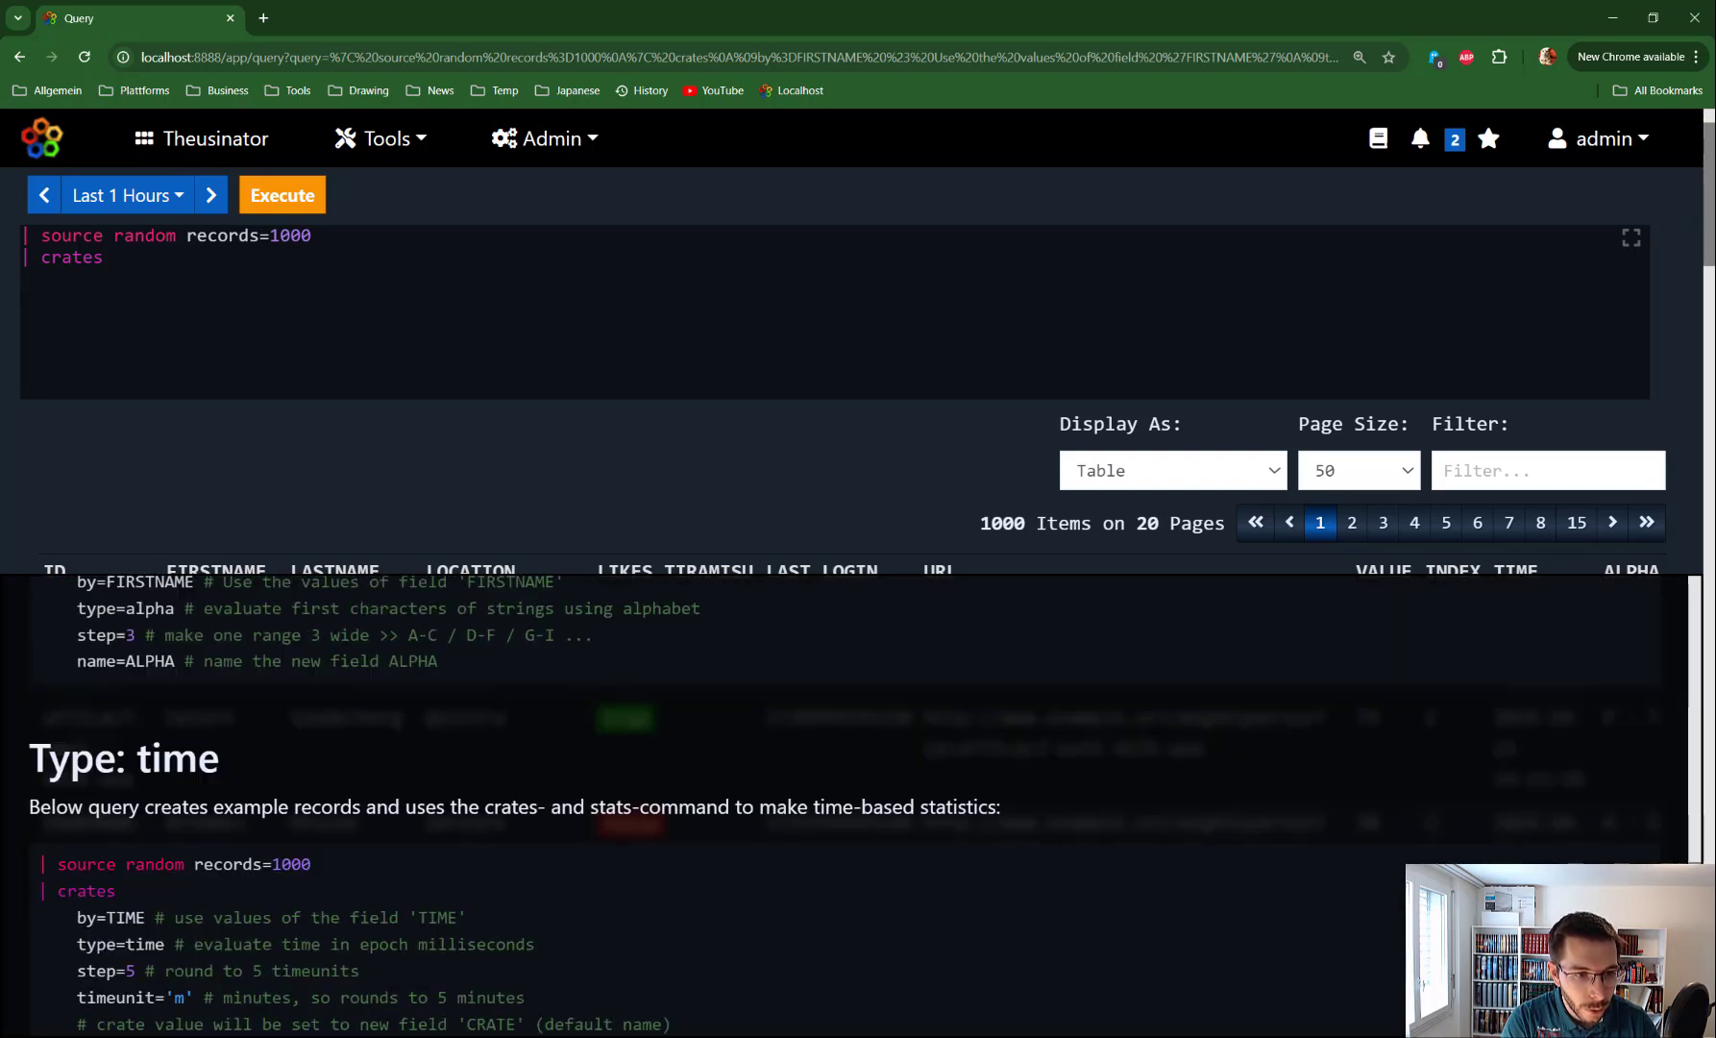
pyautogui.scroll(-3, 501, 702)
pyautogui.scroll(1, 53, 632)
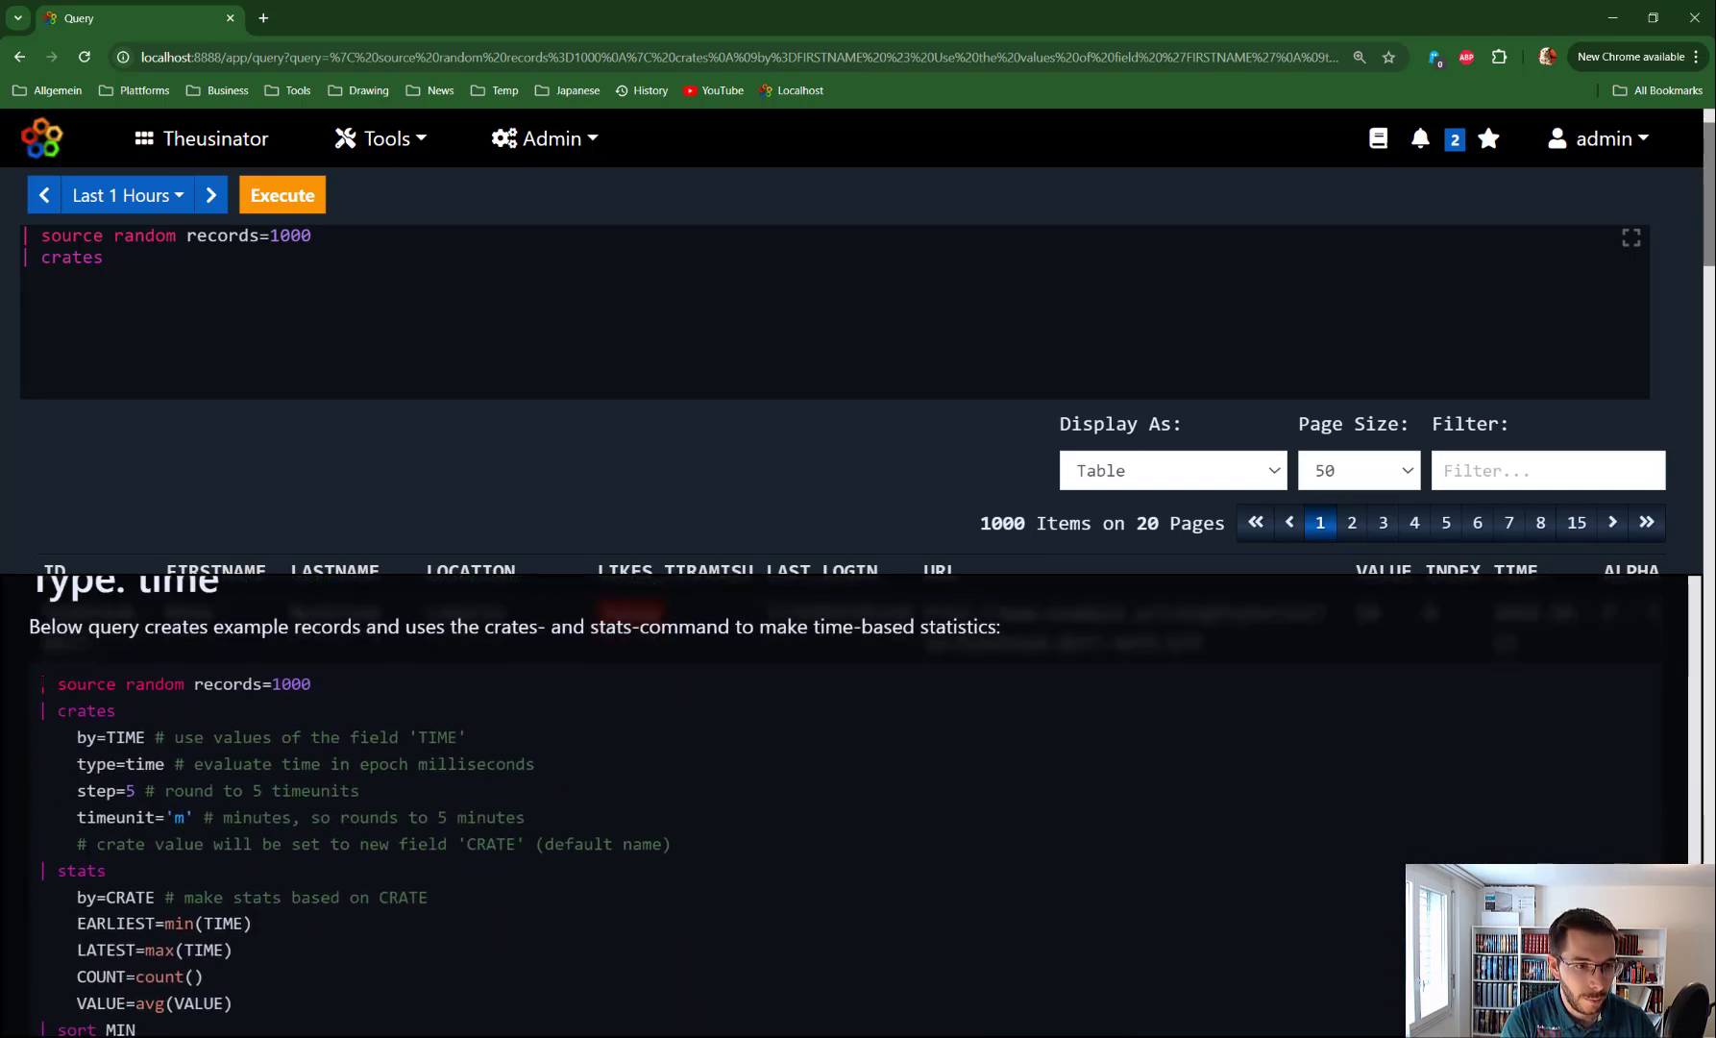
pyautogui.moveTo(39, 678); pyautogui.dragTo(712, 723)
pyautogui.hotkey('ctrl', 'c')
pyautogui.scroll(-3, 96, 768)
# Paste the time example over the query and run it, returning 13 five-minute crates
pyautogui.click(116, 259)
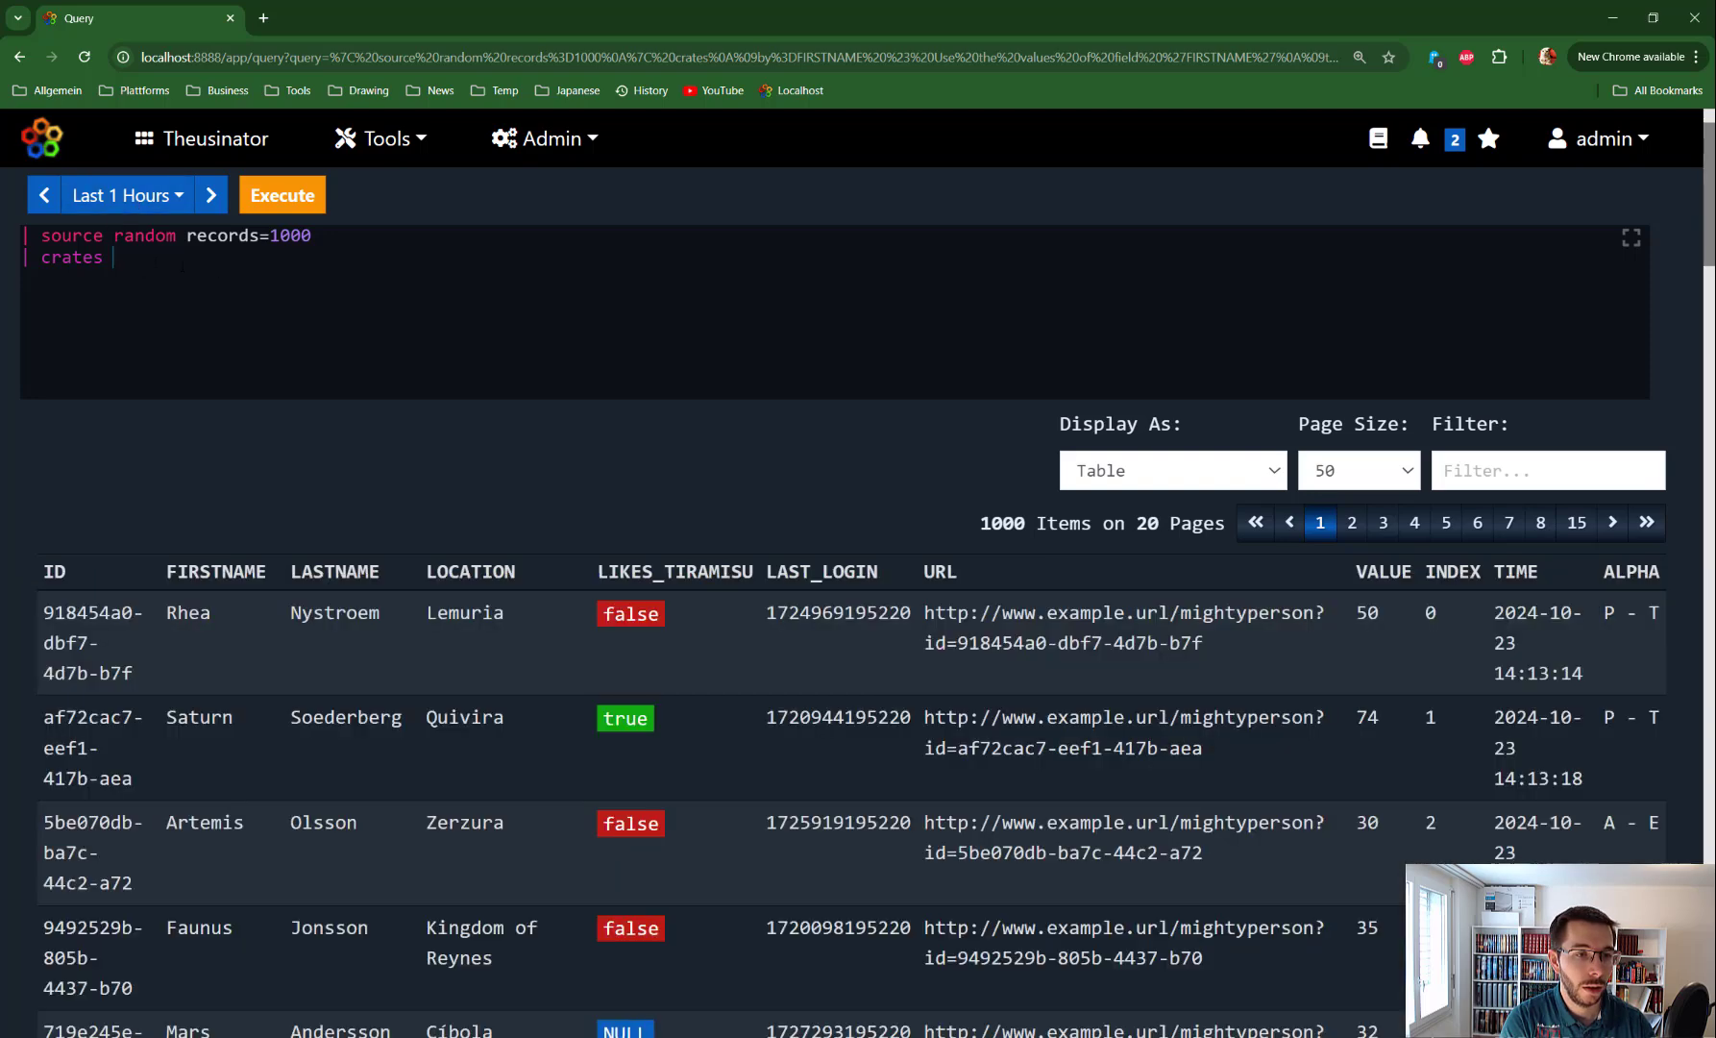
pyautogui.moveTo(116, 259); pyautogui.dragTo(40, 247)
pyautogui.hotkey('ctrl', 'v')
pyautogui.hotkey('ctrl', 'Return')
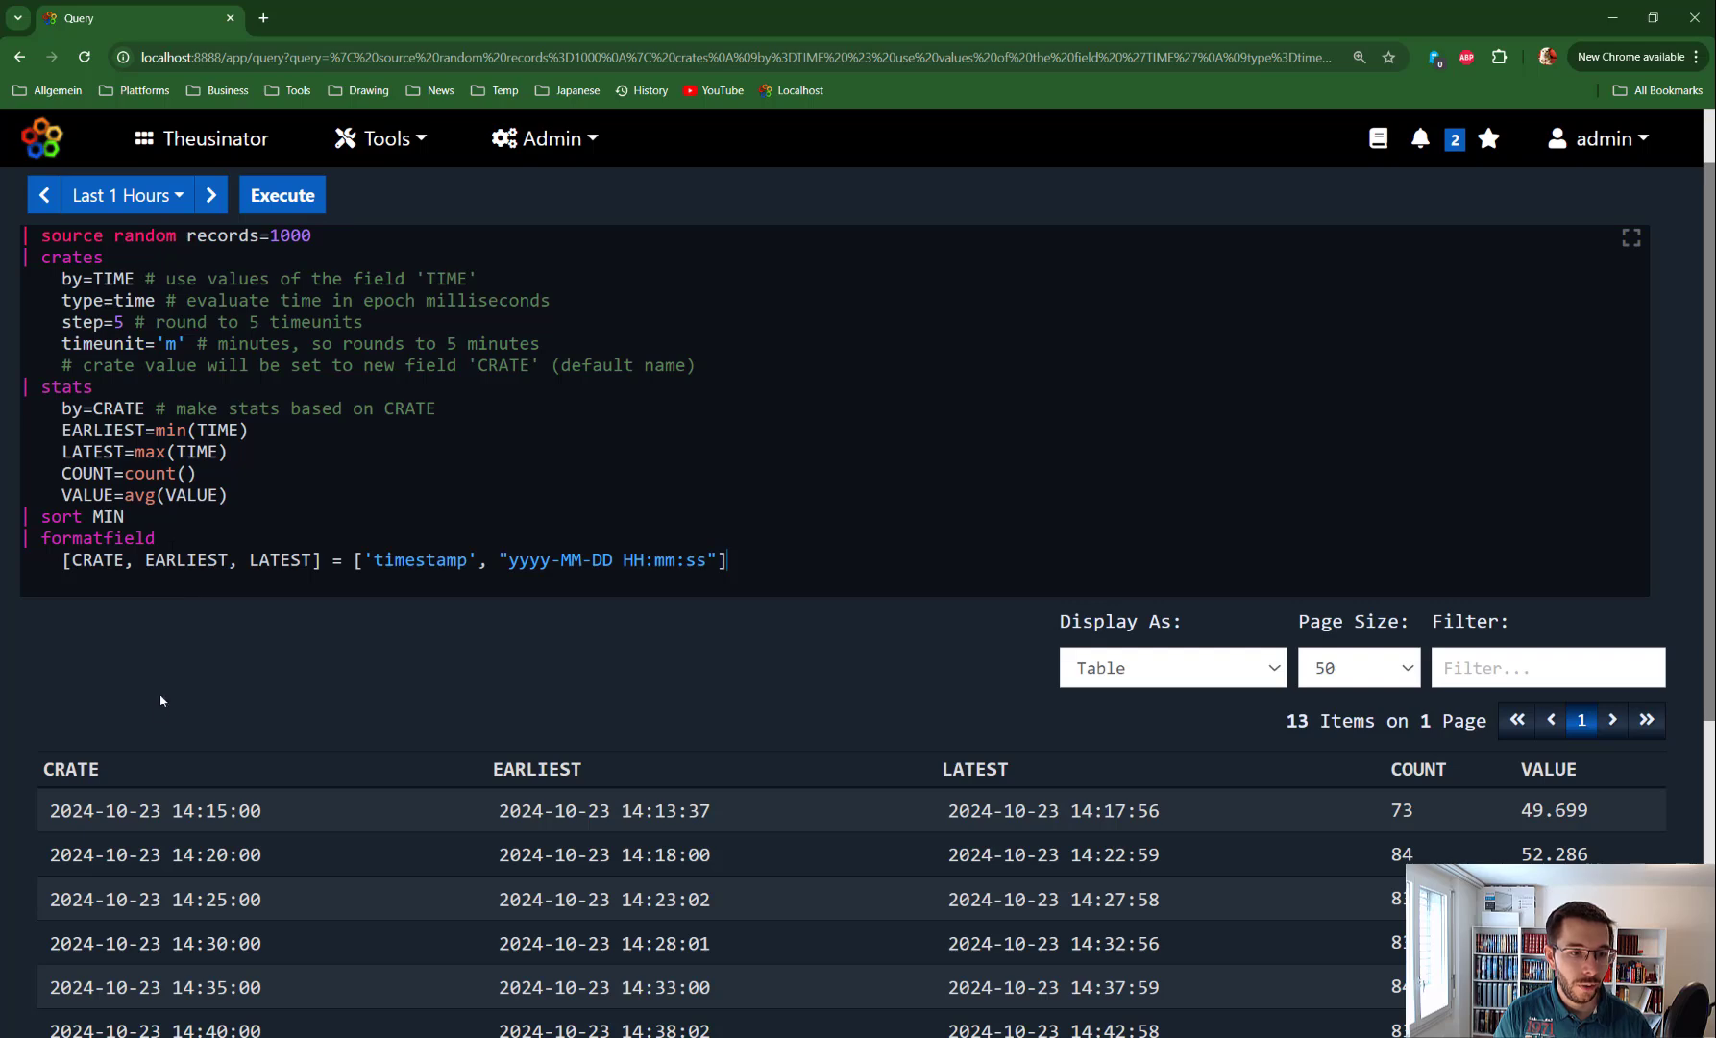
pyautogui.scroll(1, 165, 296)
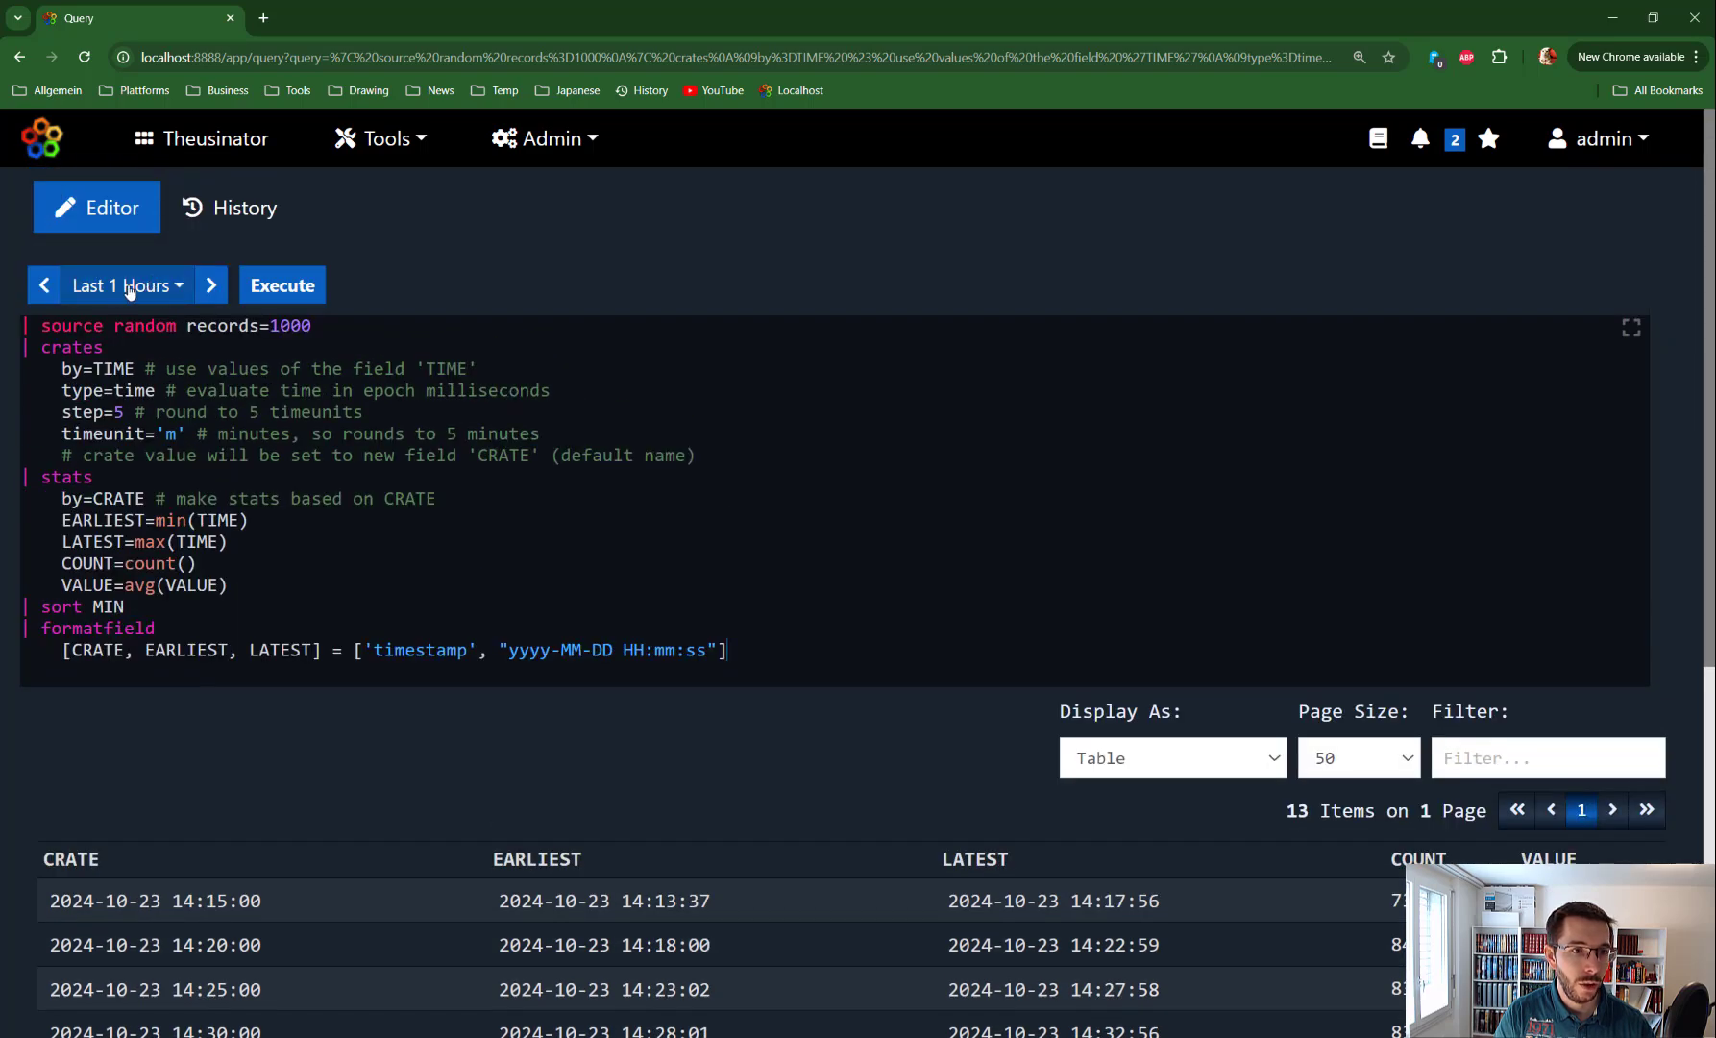
pyautogui.scroll(-3, 186, 630)
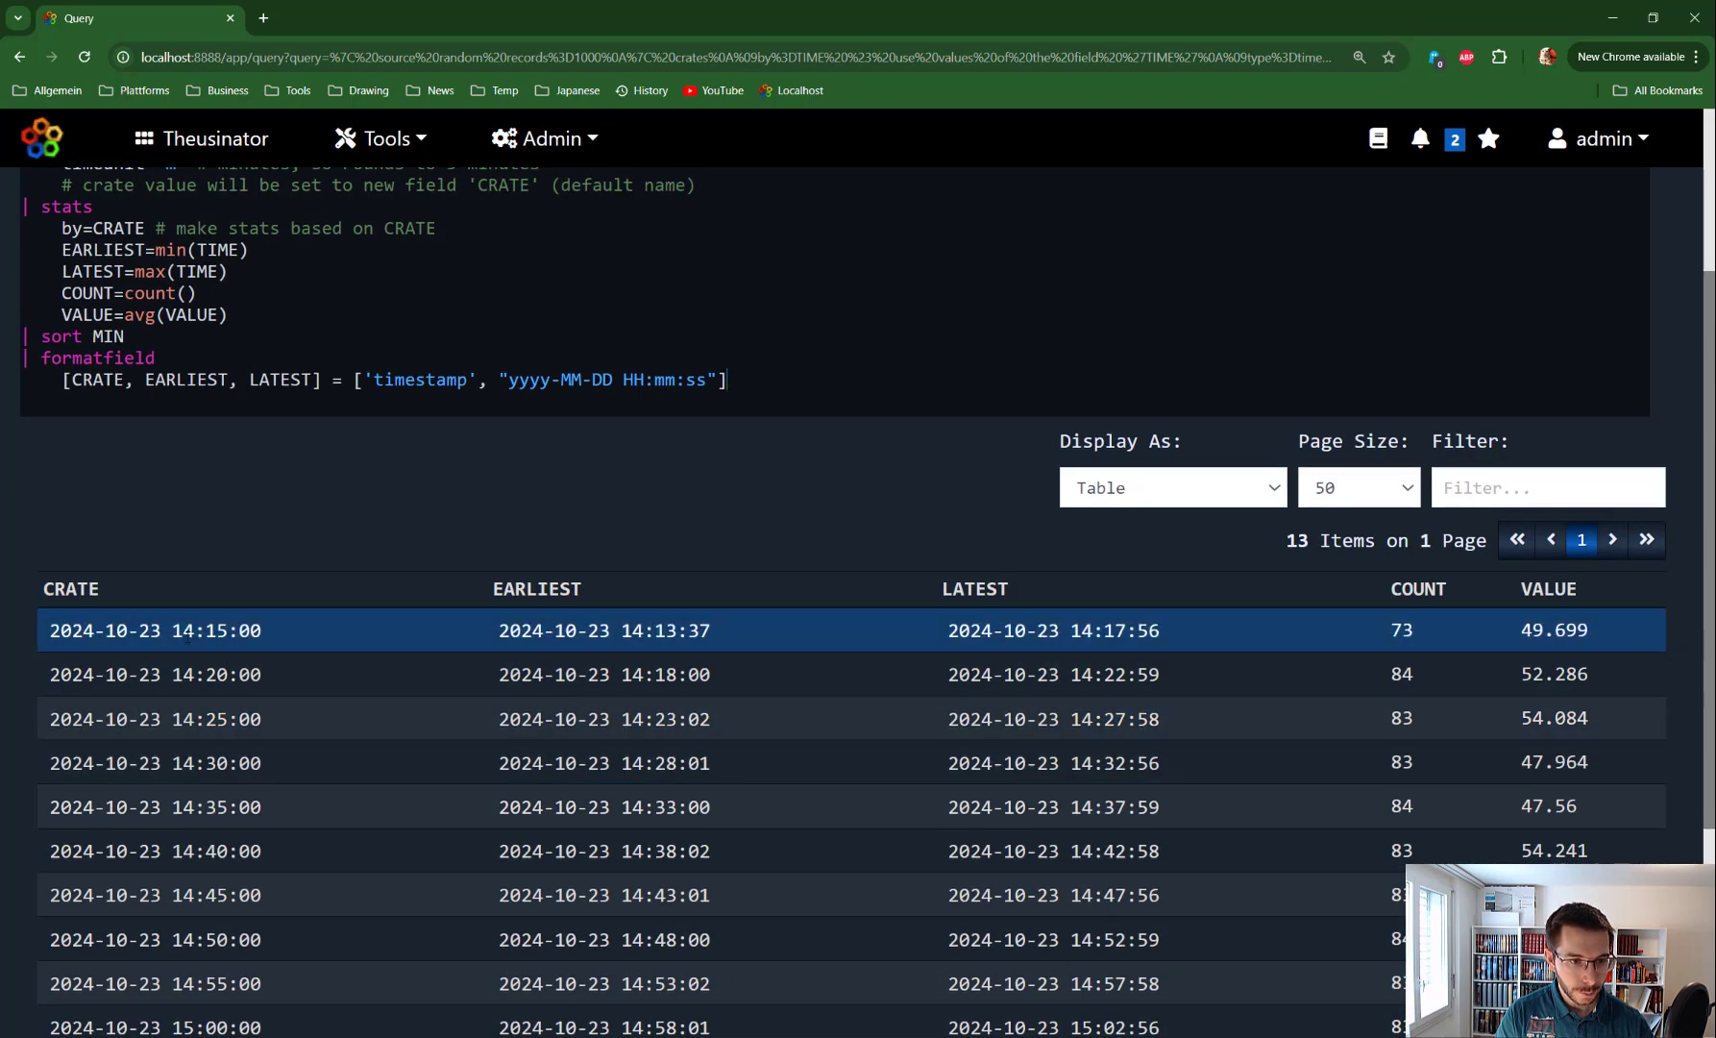
pyautogui.scroll(2, 204, 417)
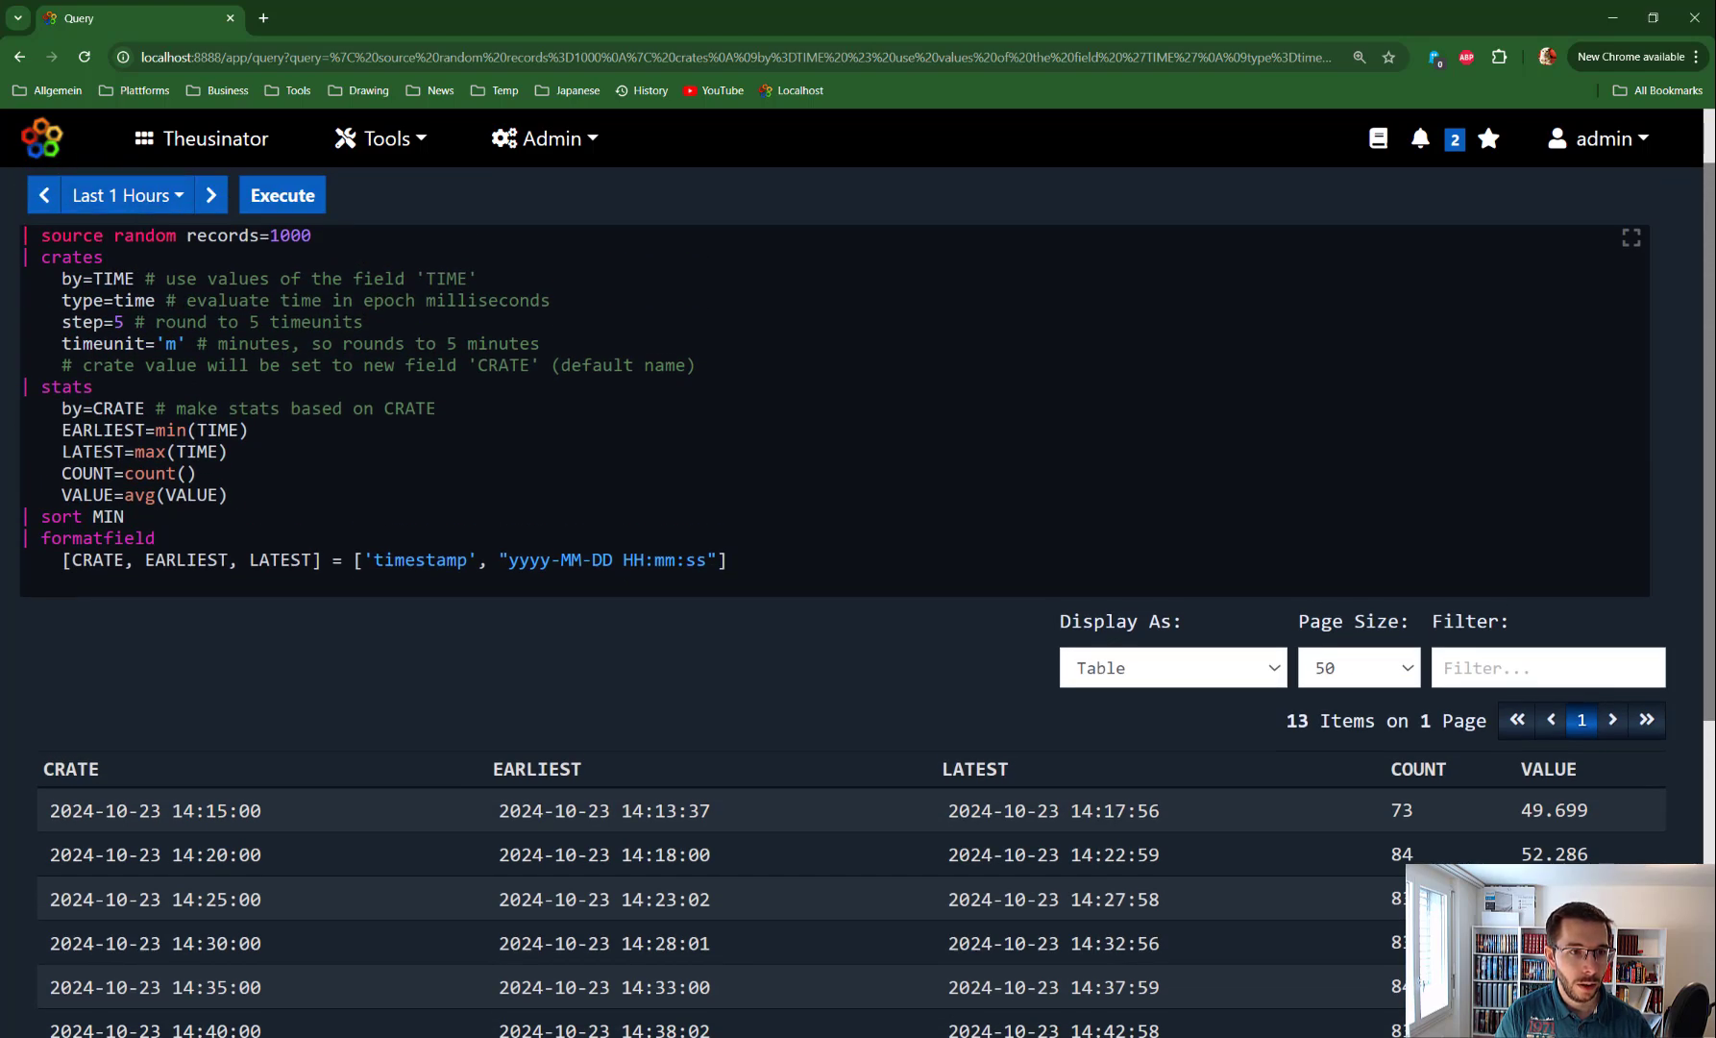
pyautogui.doubleClick(117, 323)
pyautogui.moveTo(186, 343); pyautogui.dragTo(157, 343)
pyautogui.scroll(-1, 308, 697)
pyautogui.scroll(-2, 308, 698)
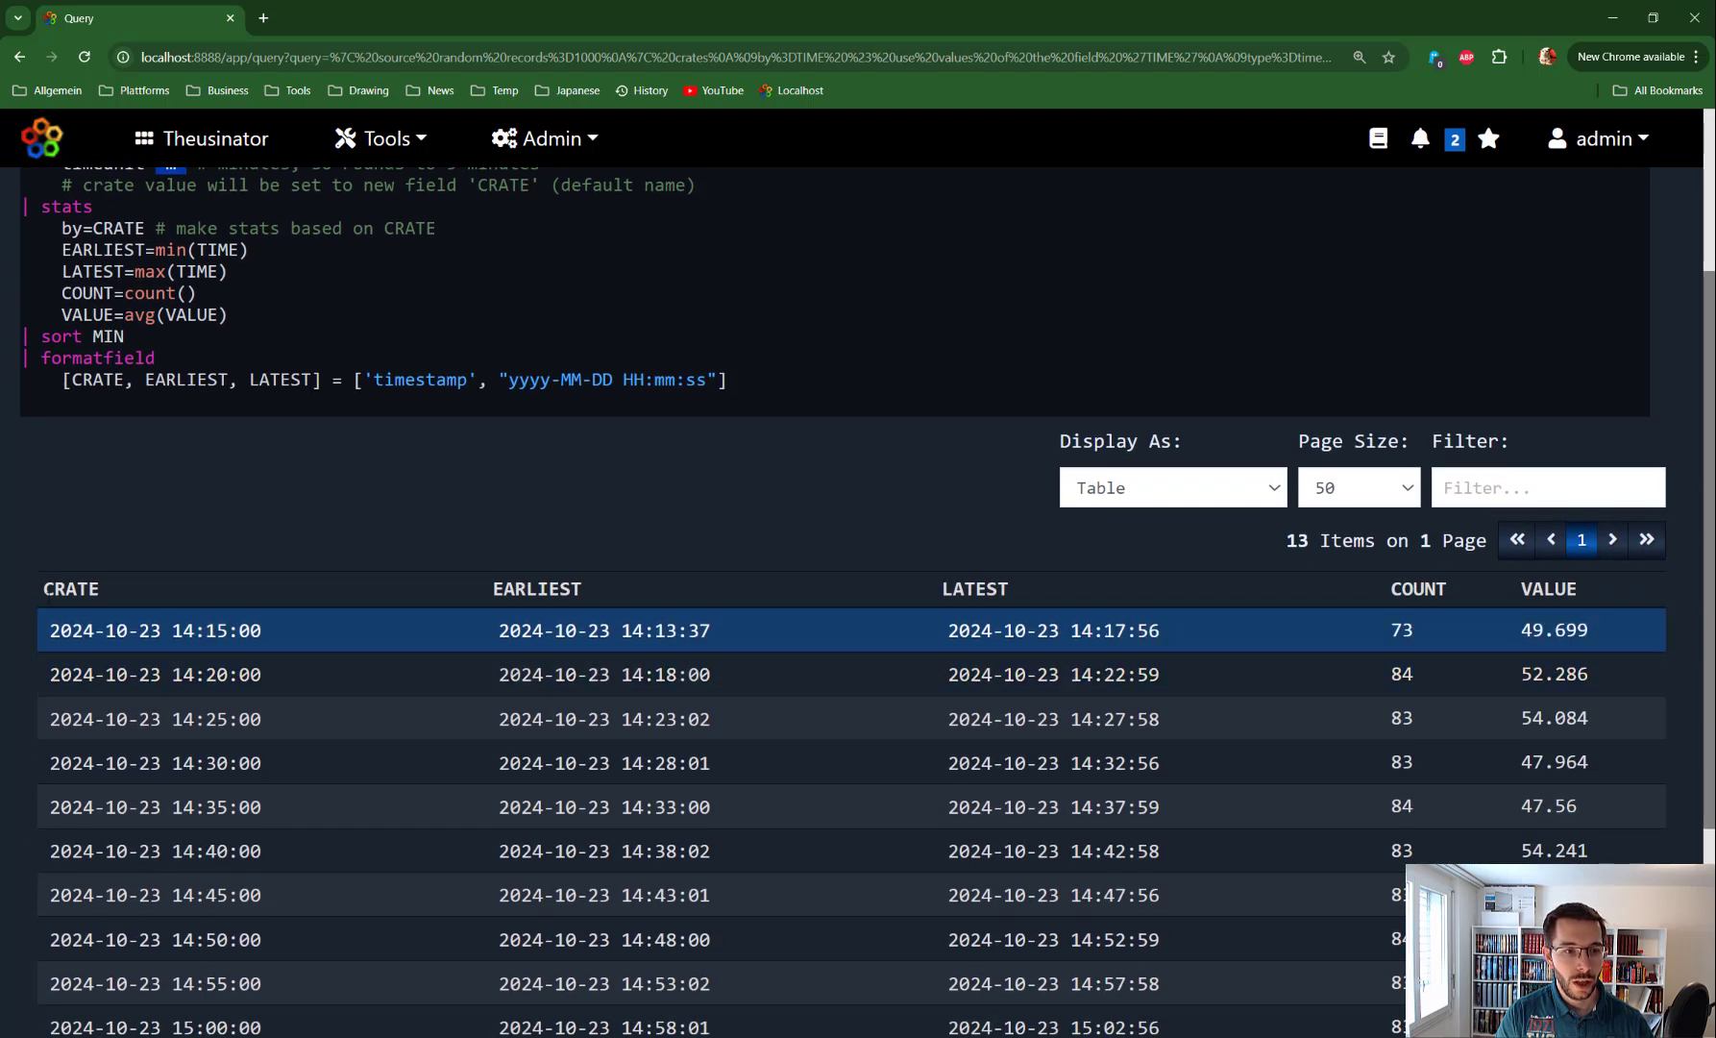
pyautogui.moveTo(48, 630); pyautogui.dragTo(284, 641)
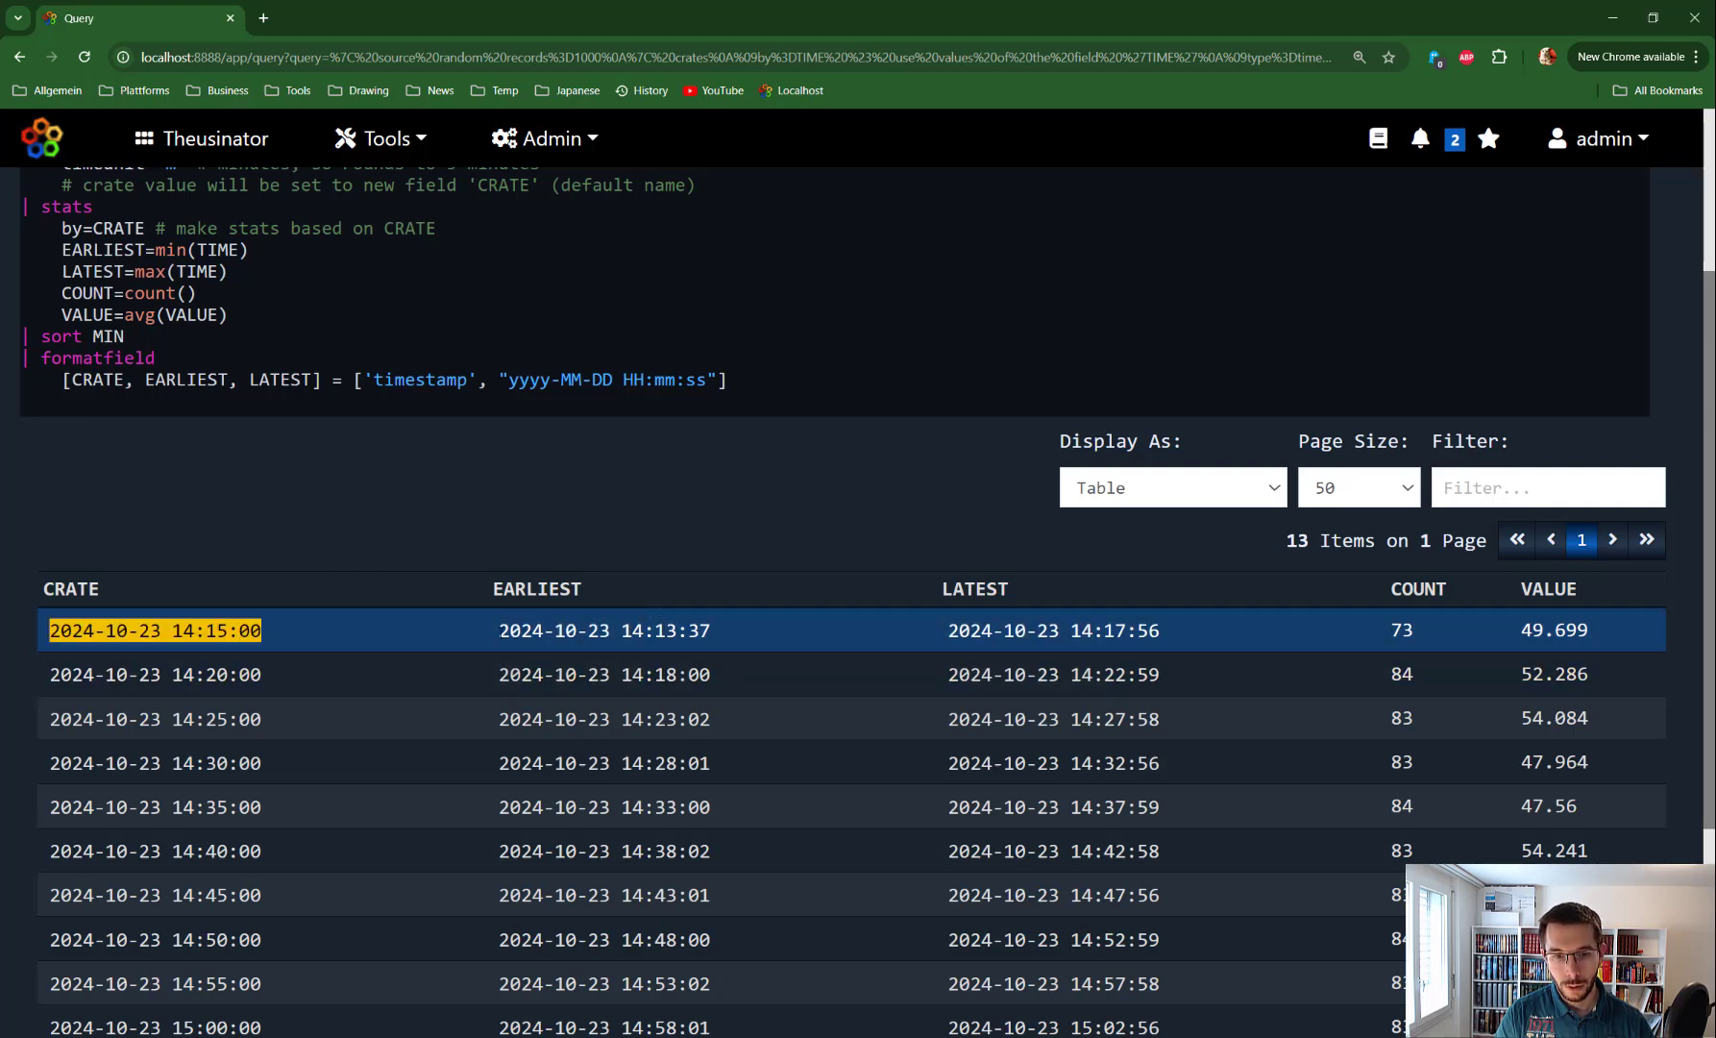
pyautogui.moveTo(510, 630); pyautogui.dragTo(784, 634)
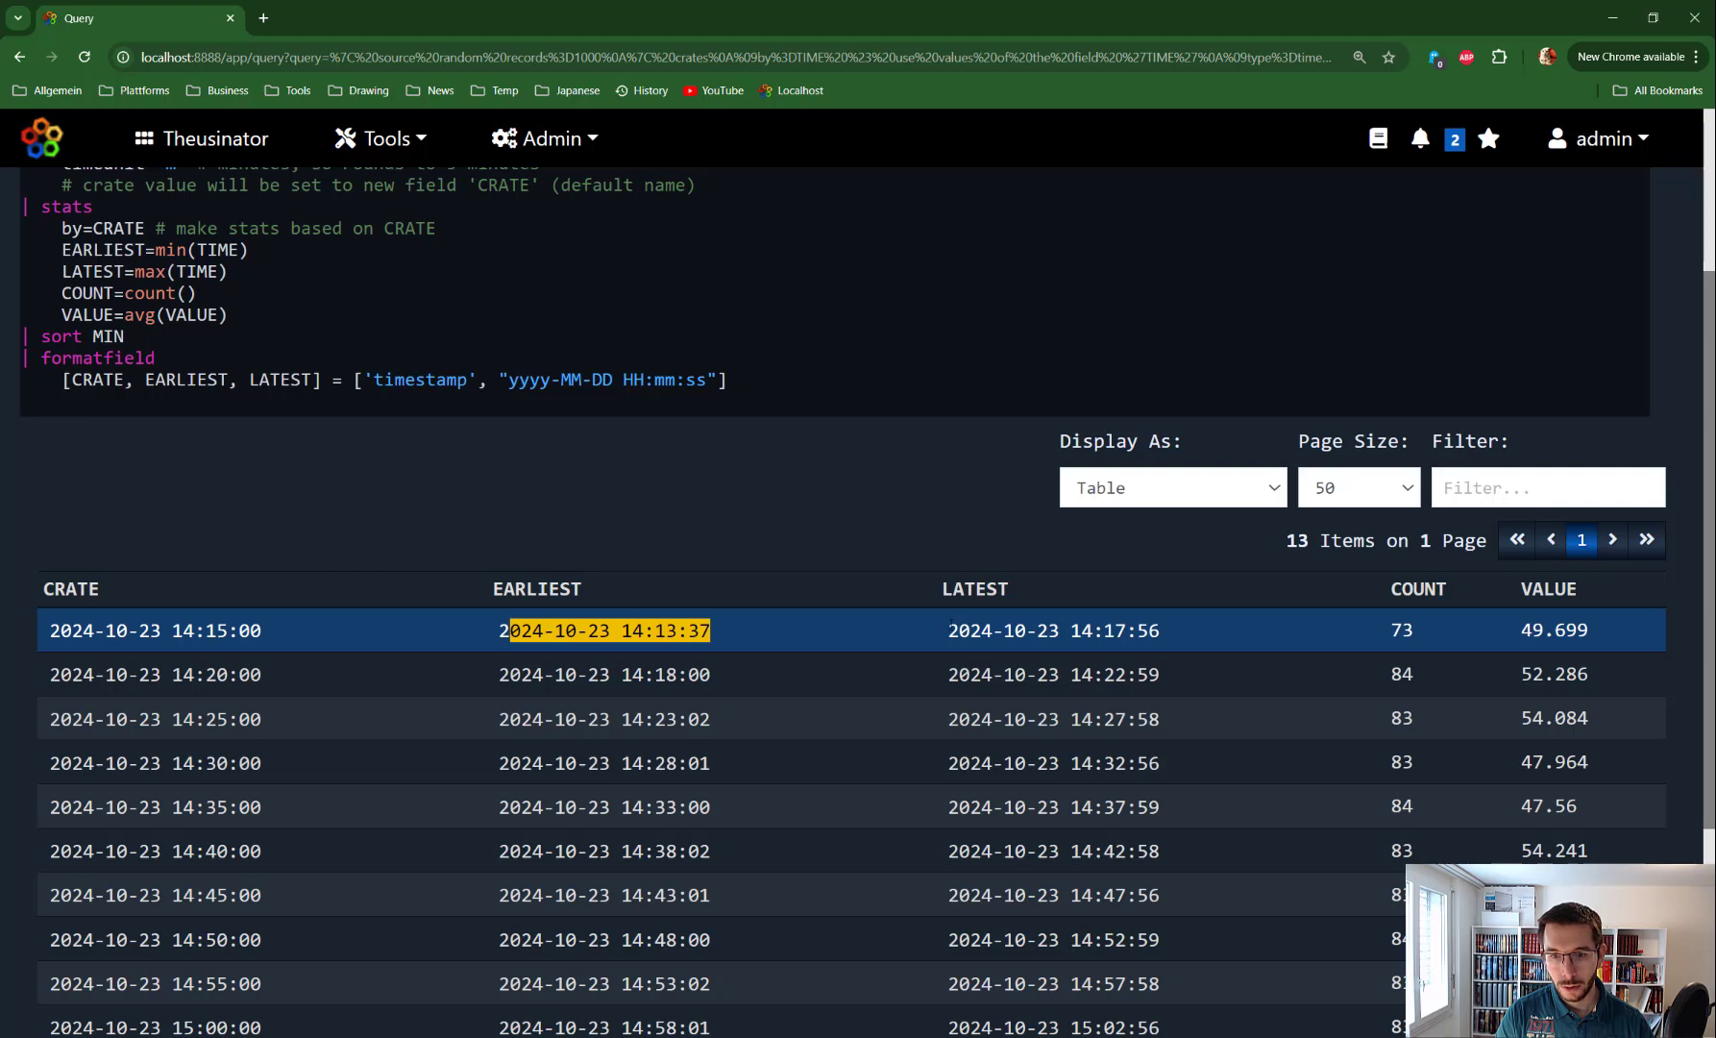
pyautogui.moveTo(949, 631); pyautogui.dragTo(1195, 639)
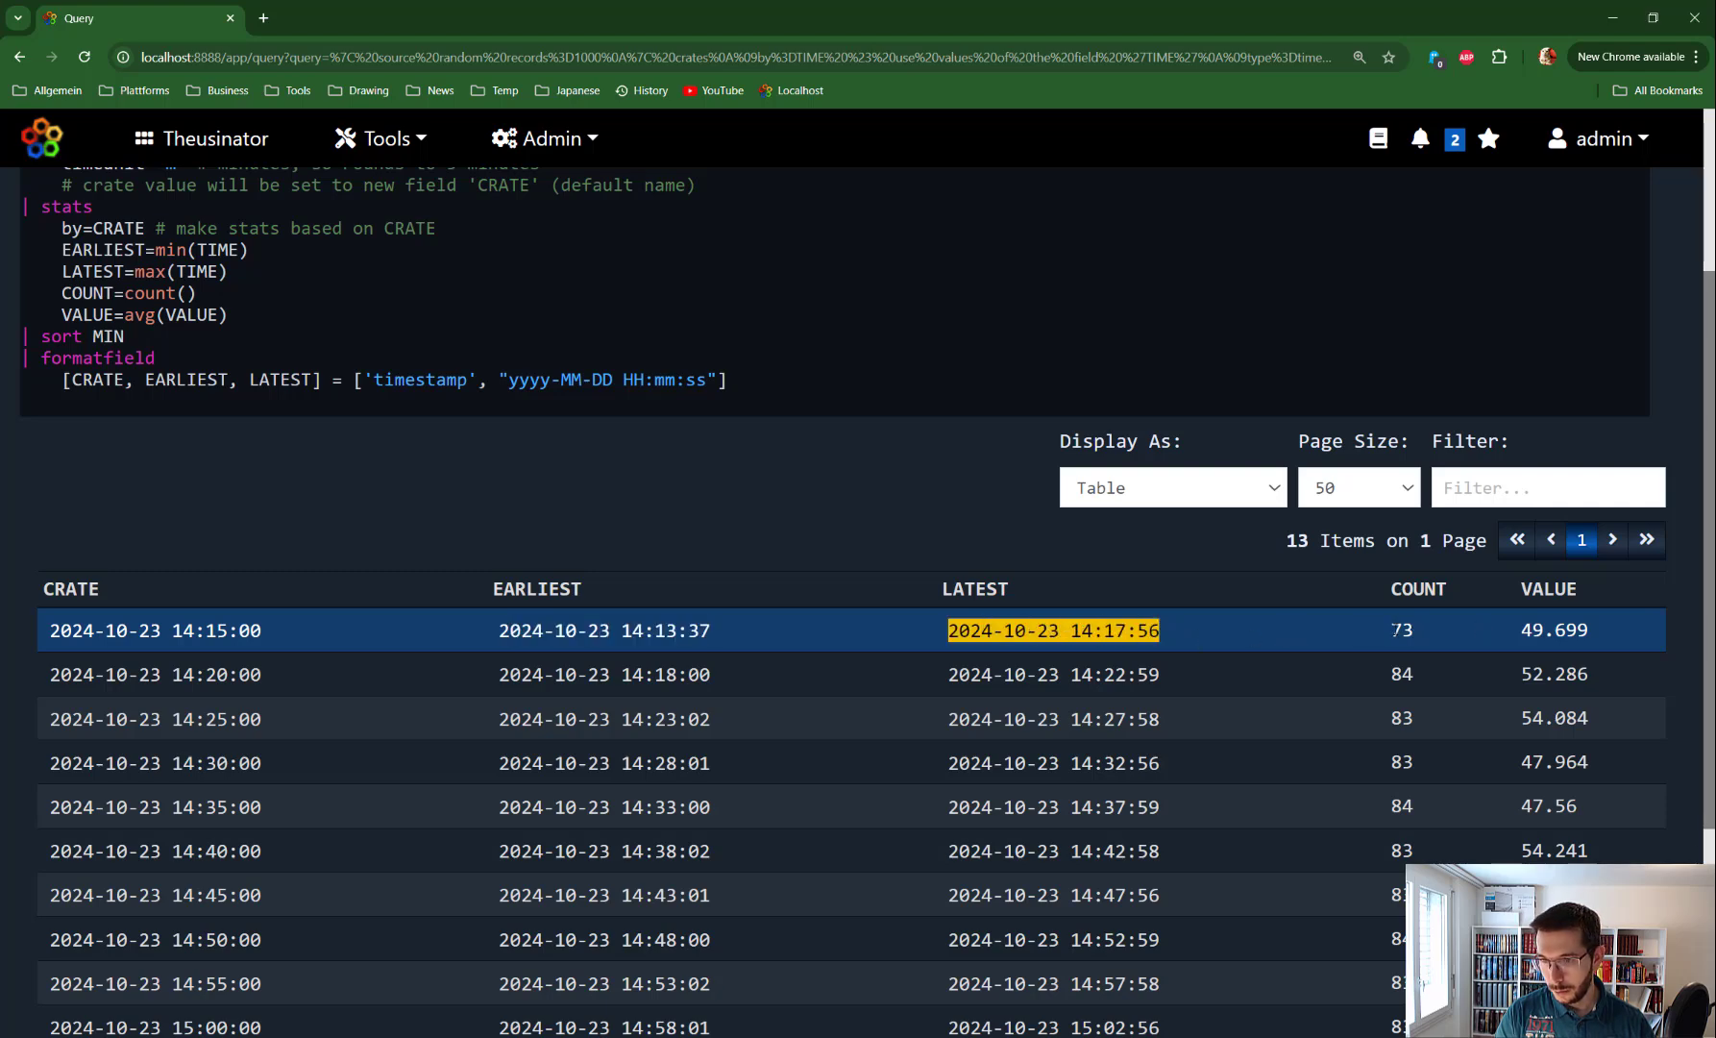
pyautogui.moveTo(1393, 630); pyautogui.dragTo(1419, 636)
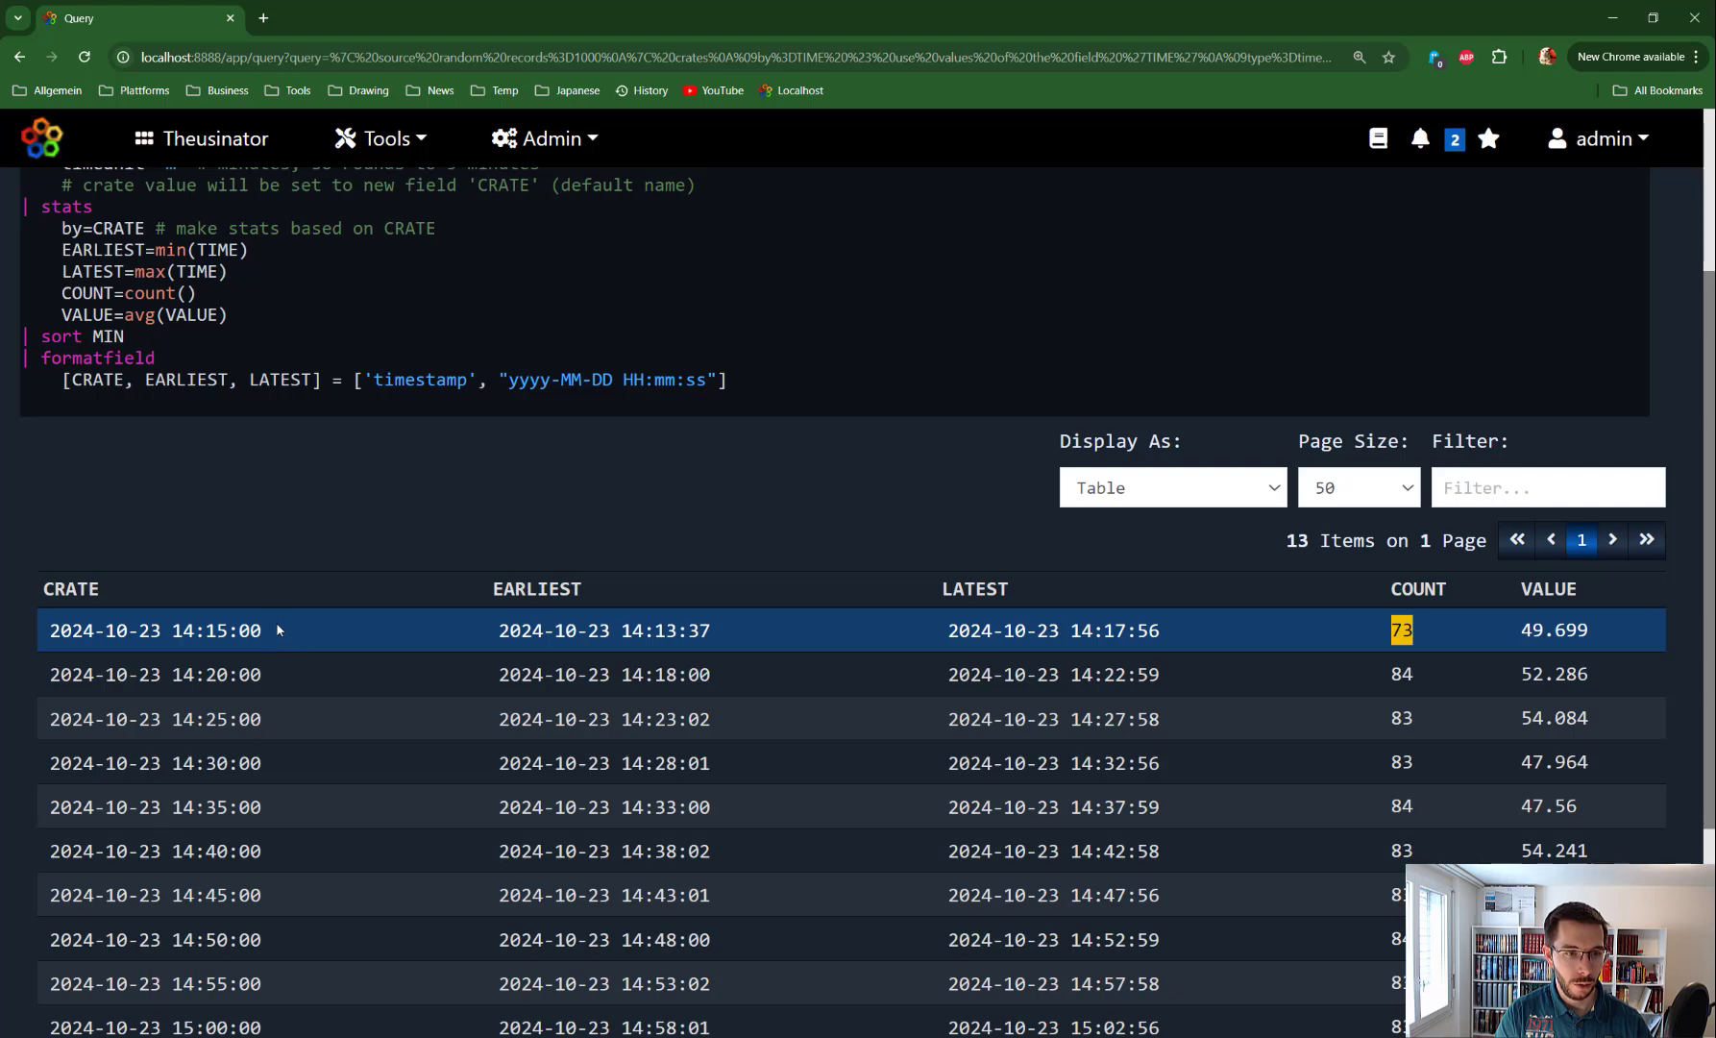
pyautogui.scroll(2, 367, 590)
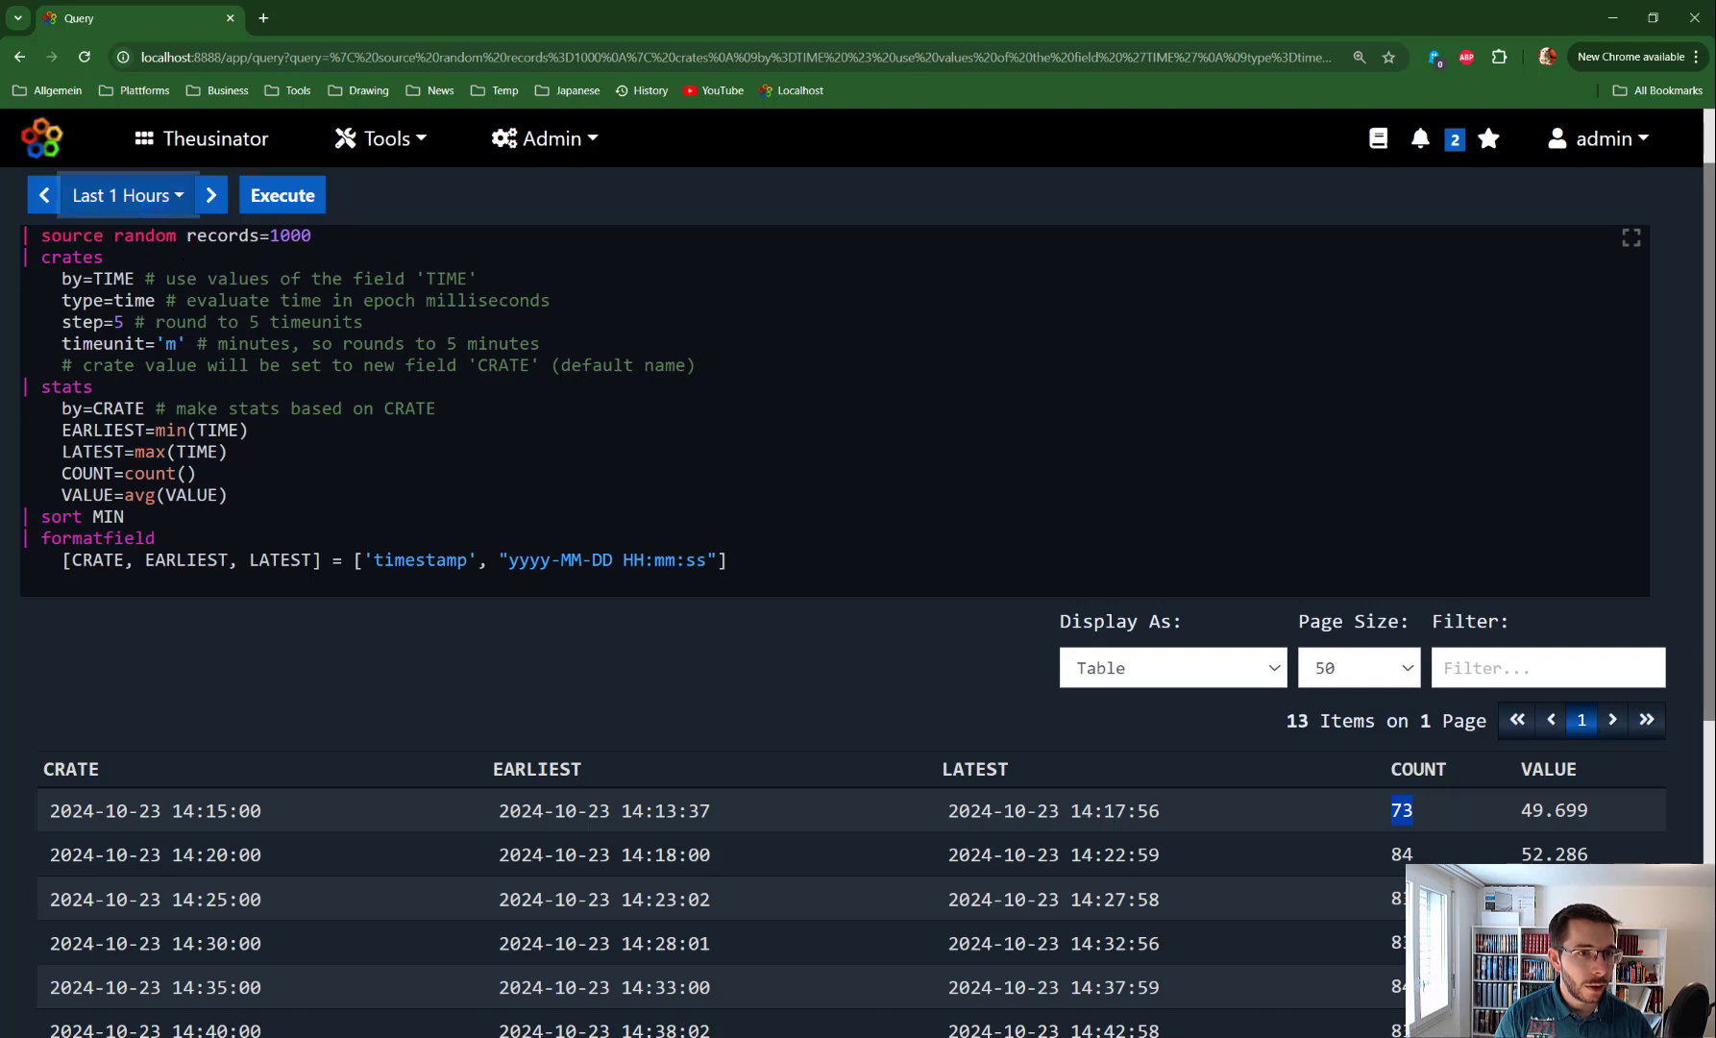
# Set the range to Last 1 Month, step to 1 and timeunit to 'd', then run
pyautogui.click(123, 195)
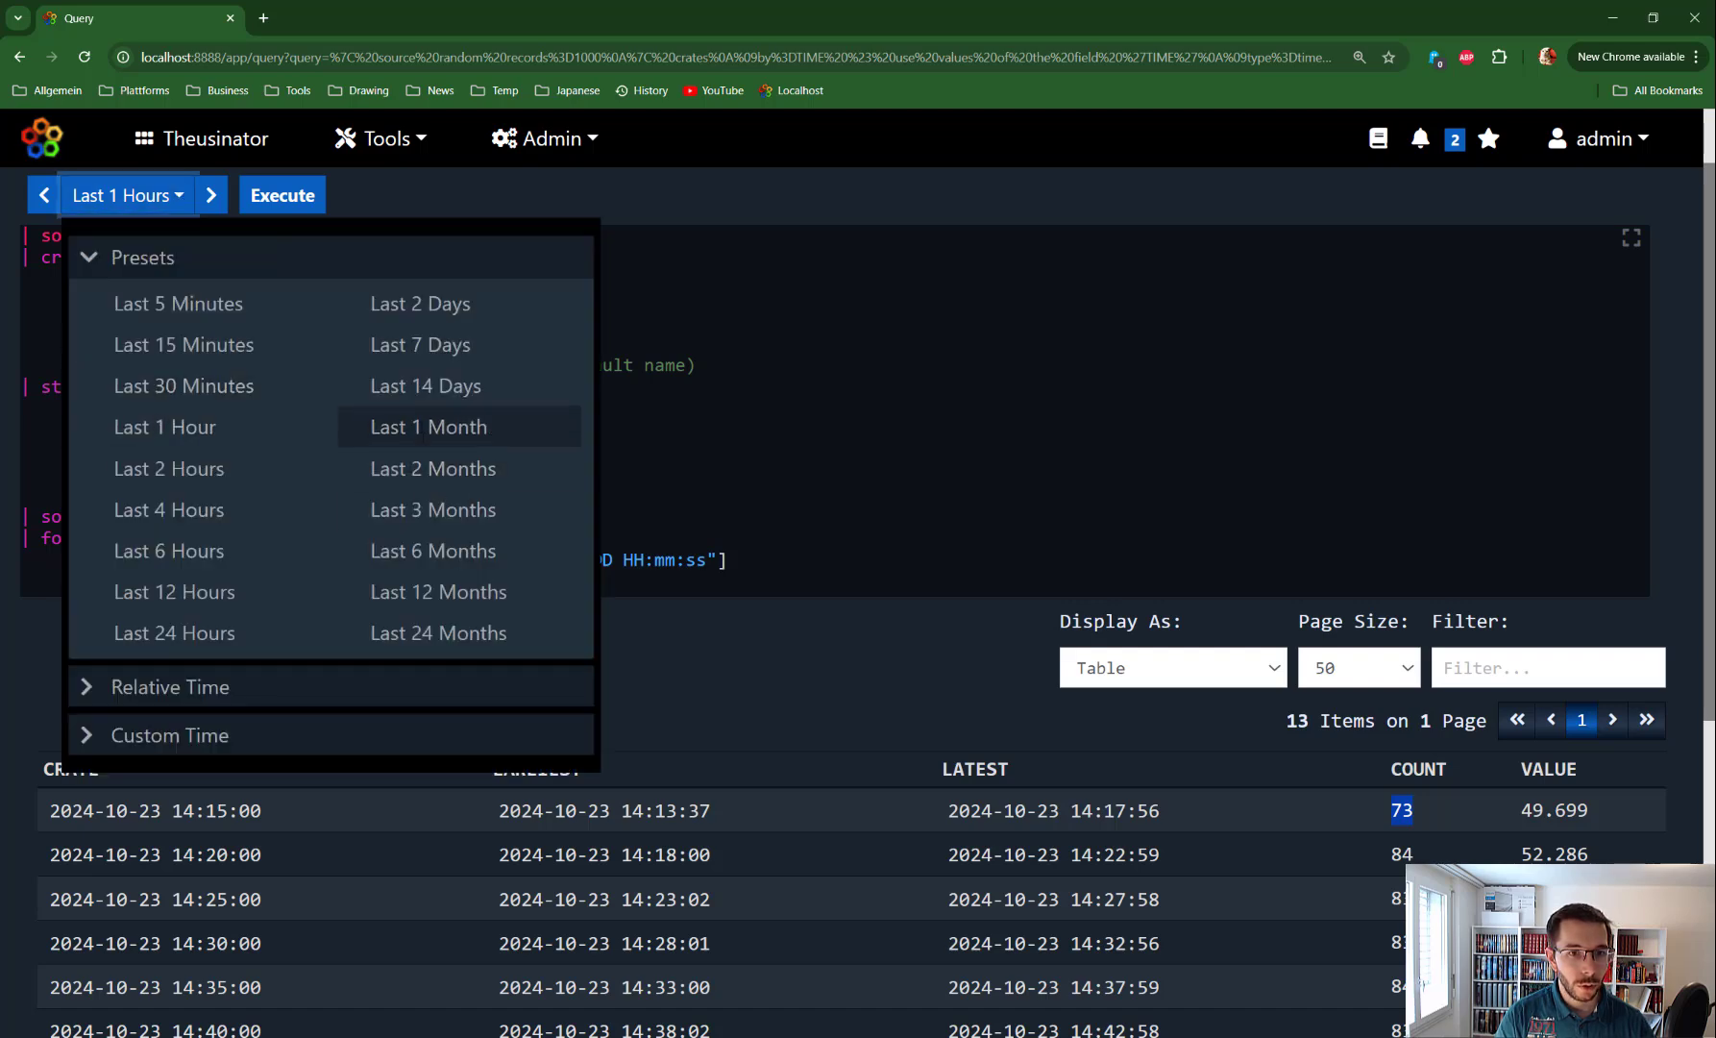
pyautogui.click(420, 430)
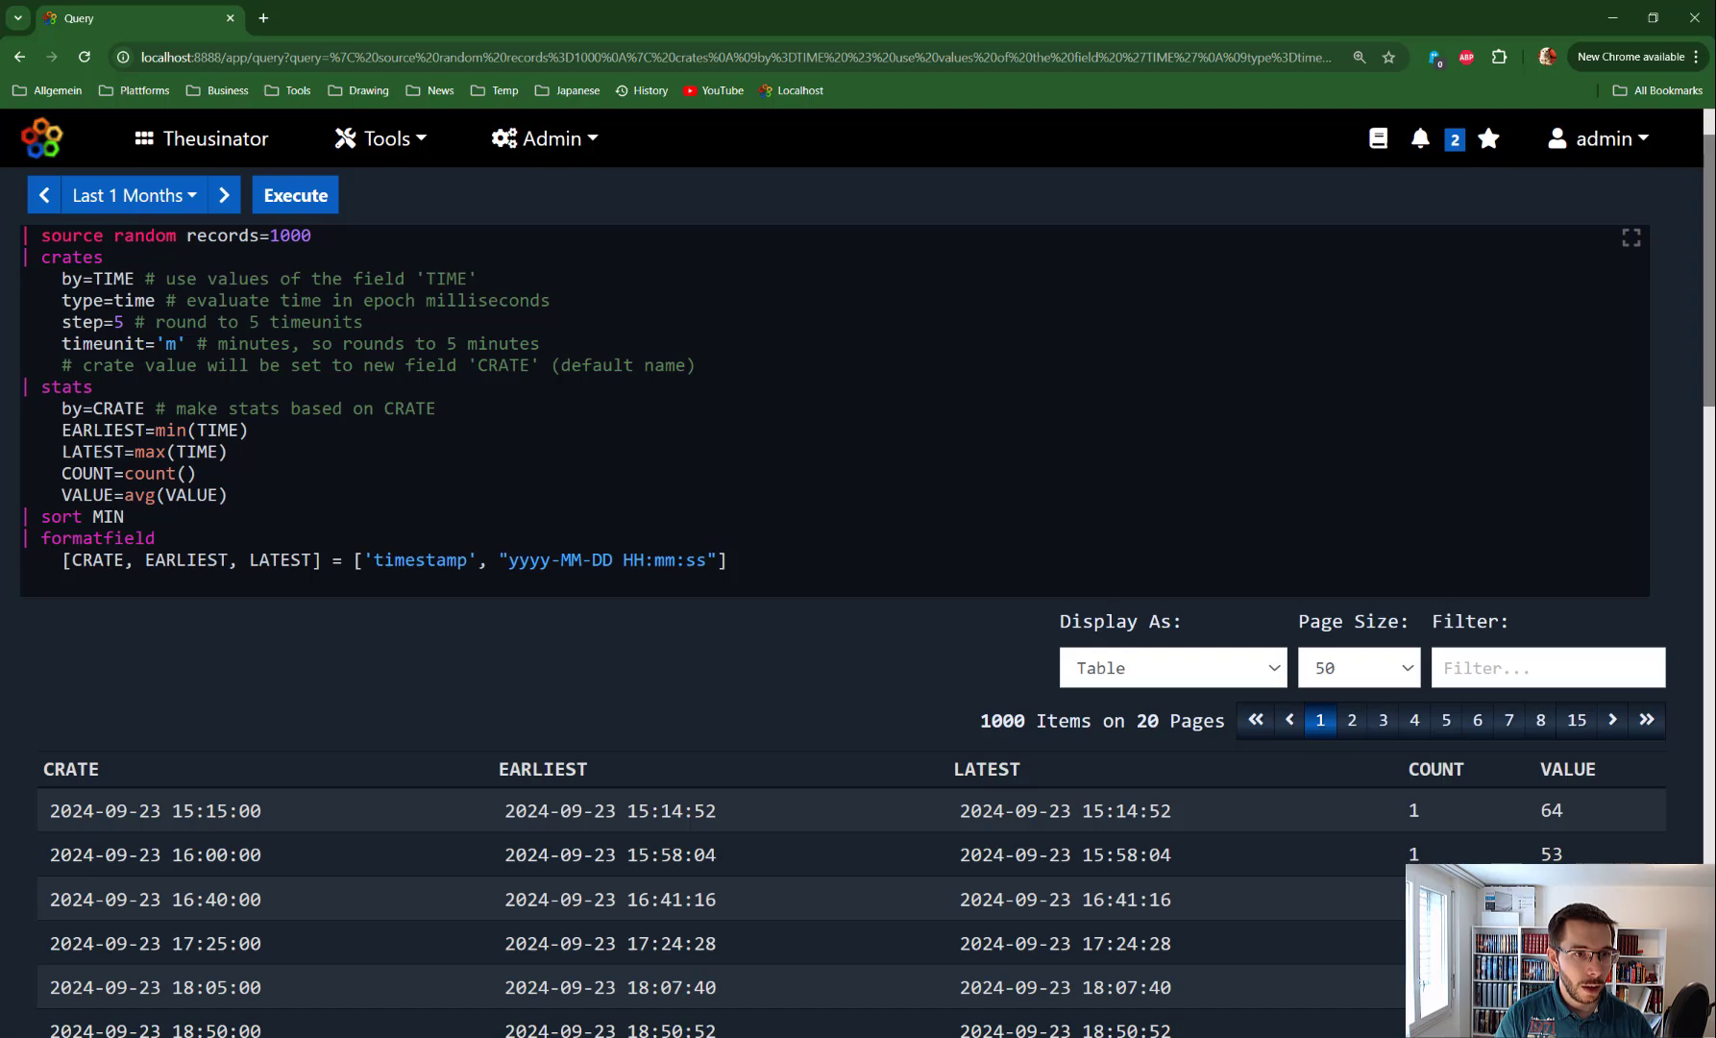
pyautogui.press('BackSpace')
pyautogui.write('1')
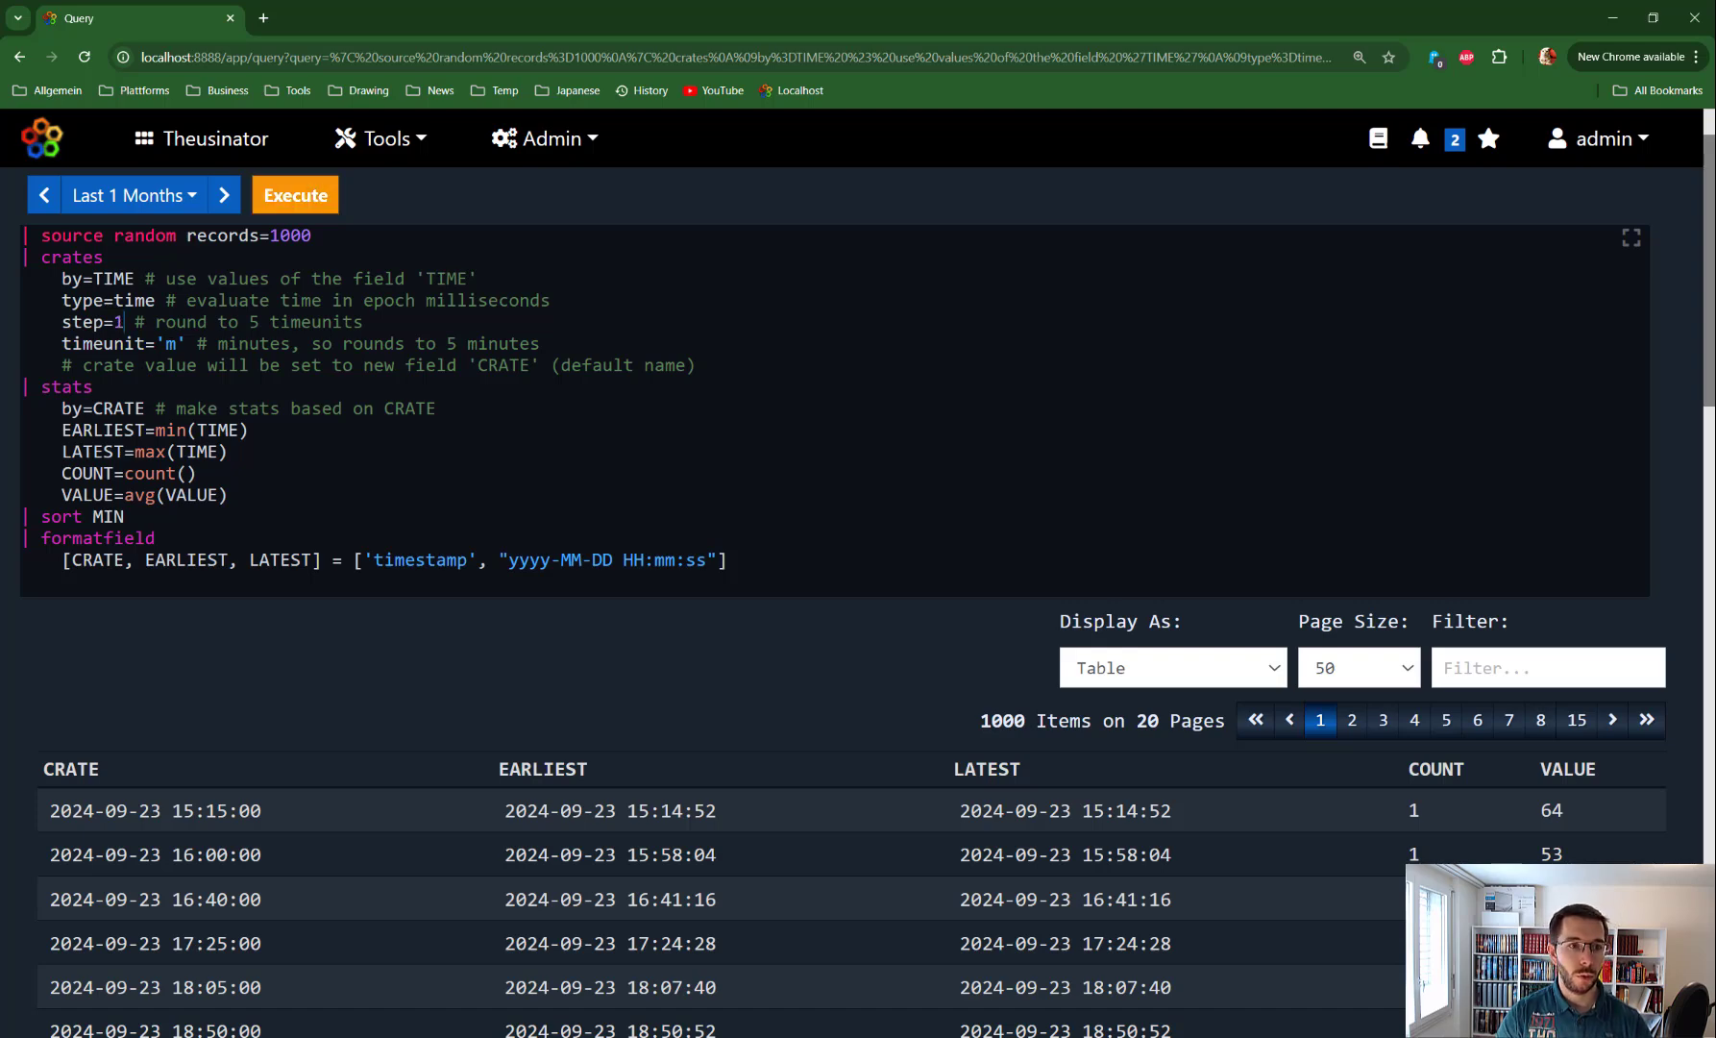
pyautogui.press('Down')
pyautogui.press('Right')
pyautogui.press('Right')
pyautogui.press('Right')
pyautogui.press('Right')
pyautogui.press('Delete')
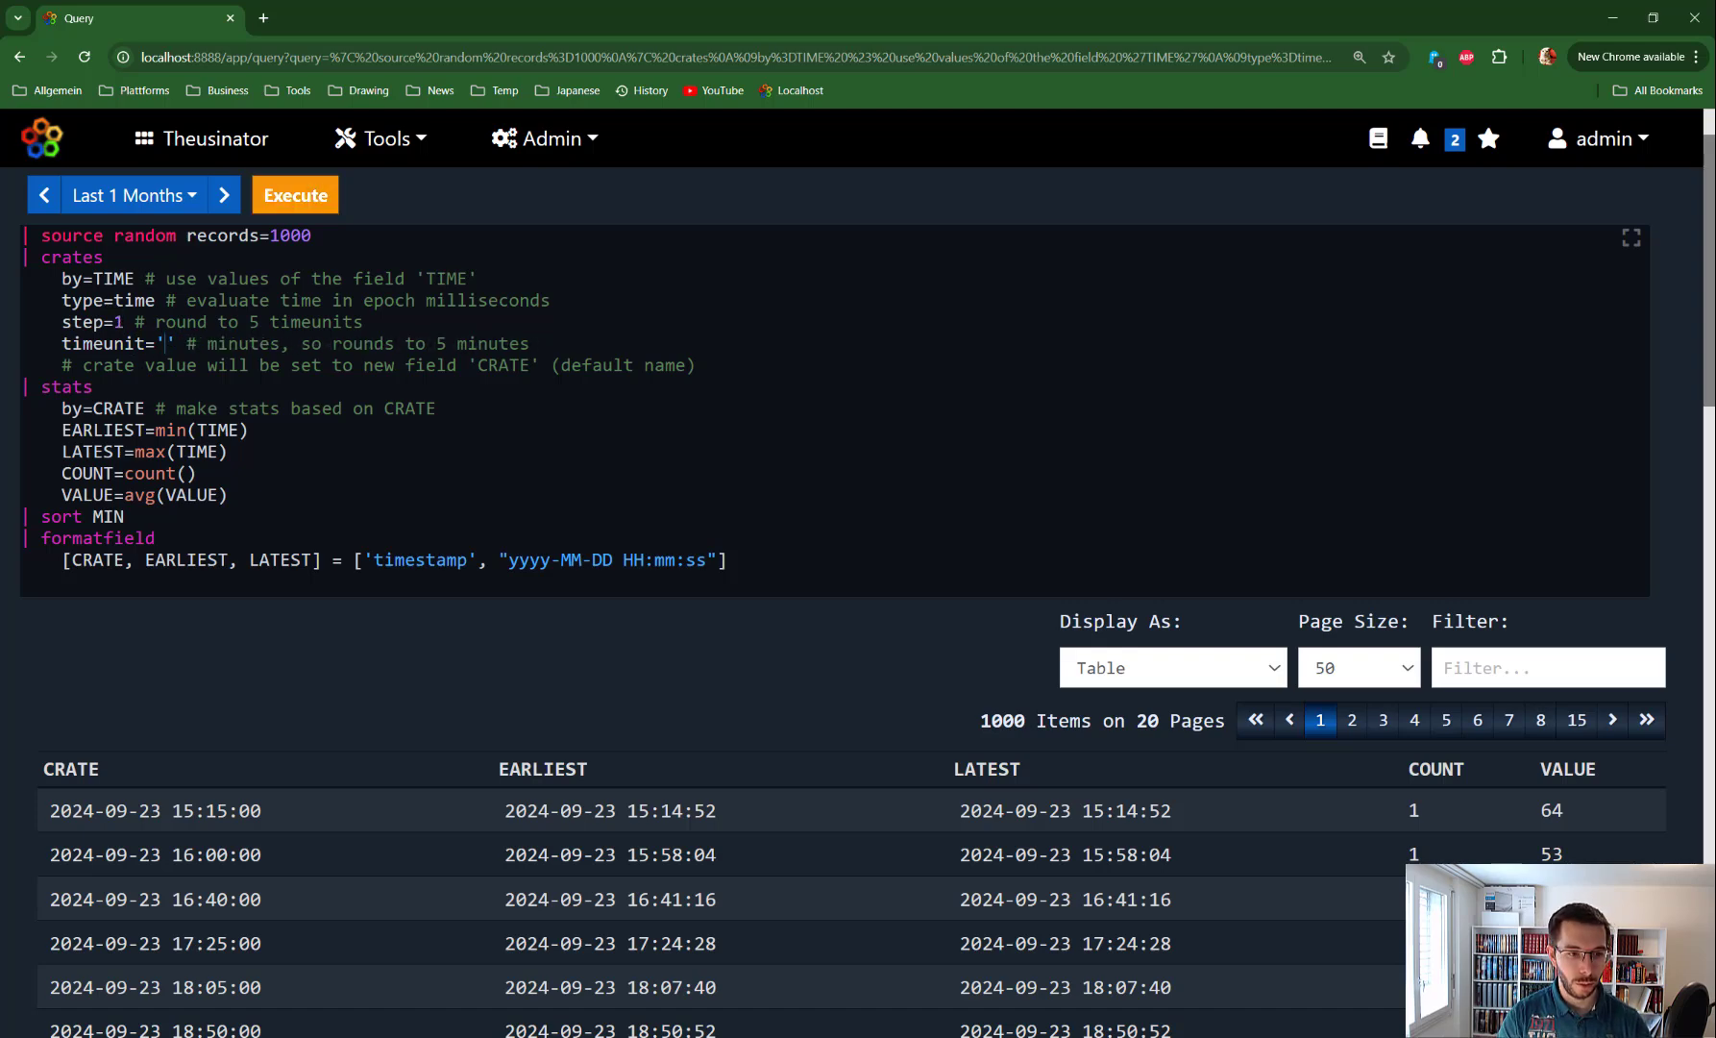
pyautogui.write('d')
pyautogui.hotkey('ctrl', 'Return')
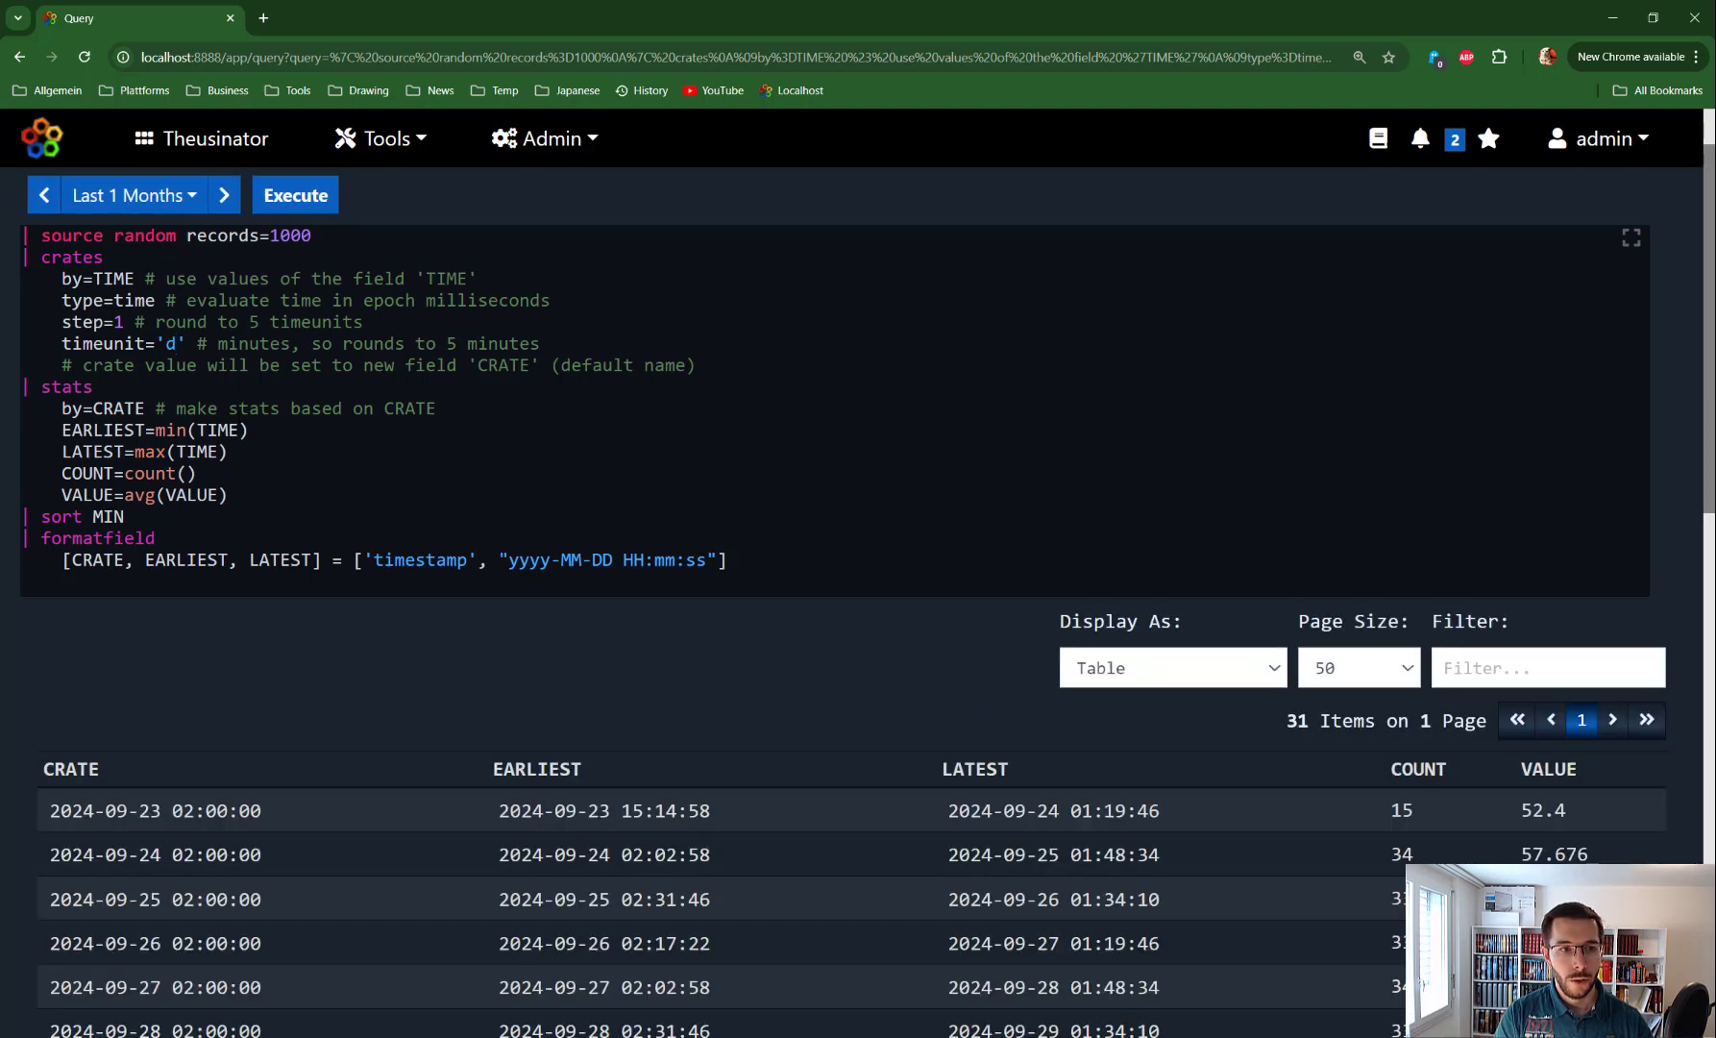
# Inspect the results, highlighting the count of 31 daily crates
pyautogui.hotkey('shift', 'Left')
pyautogui.hotkey('shift', 'Left')
pyautogui.hotkey('shift', 'Left')
pyautogui.hotkey('shift', 'Left')
pyautogui.hotkey('shift', 'Left')
pyautogui.hotkey('shift', 'Left')
pyautogui.hotkey('shift', 'Left')
pyautogui.hotkey('shift', 'Left')
pyautogui.hotkey('shift', 'Left')
pyautogui.hotkey('shift', 'Left')
pyautogui.hotkey('shift', 'Left')
pyautogui.hotkey('shift', 'Left')
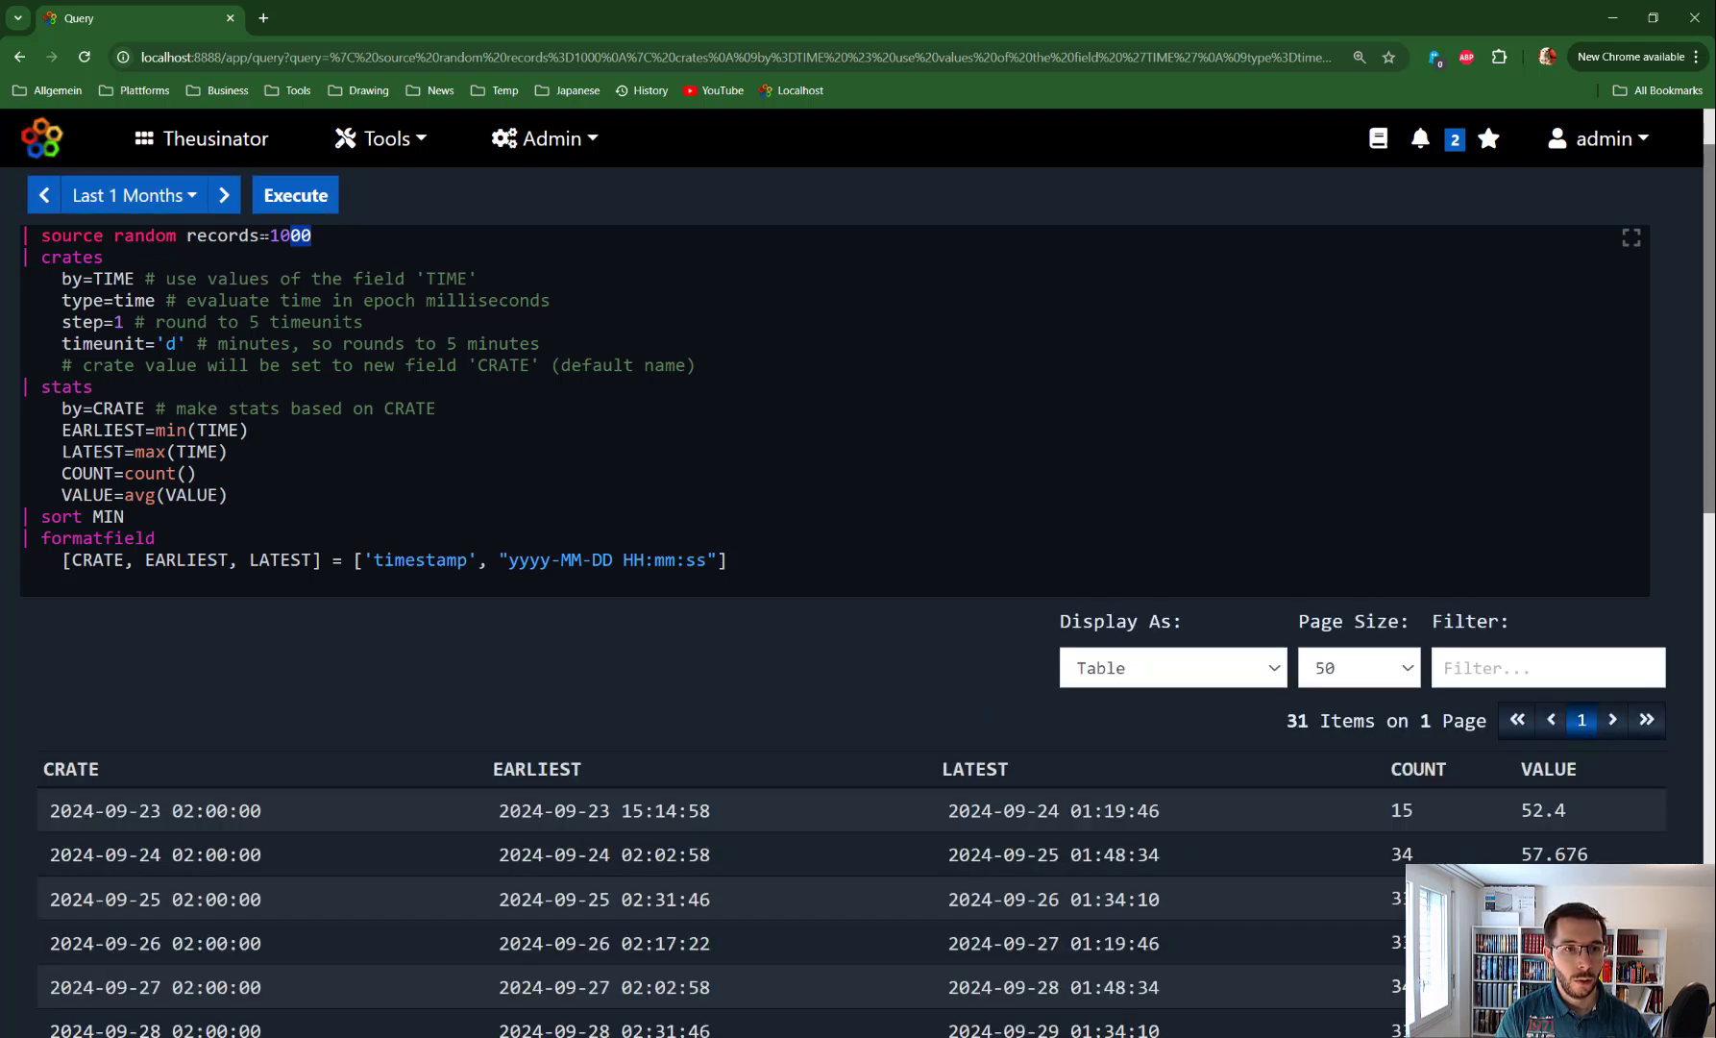
pyautogui.press('Right')
pyautogui.doubleClick(1291, 722)
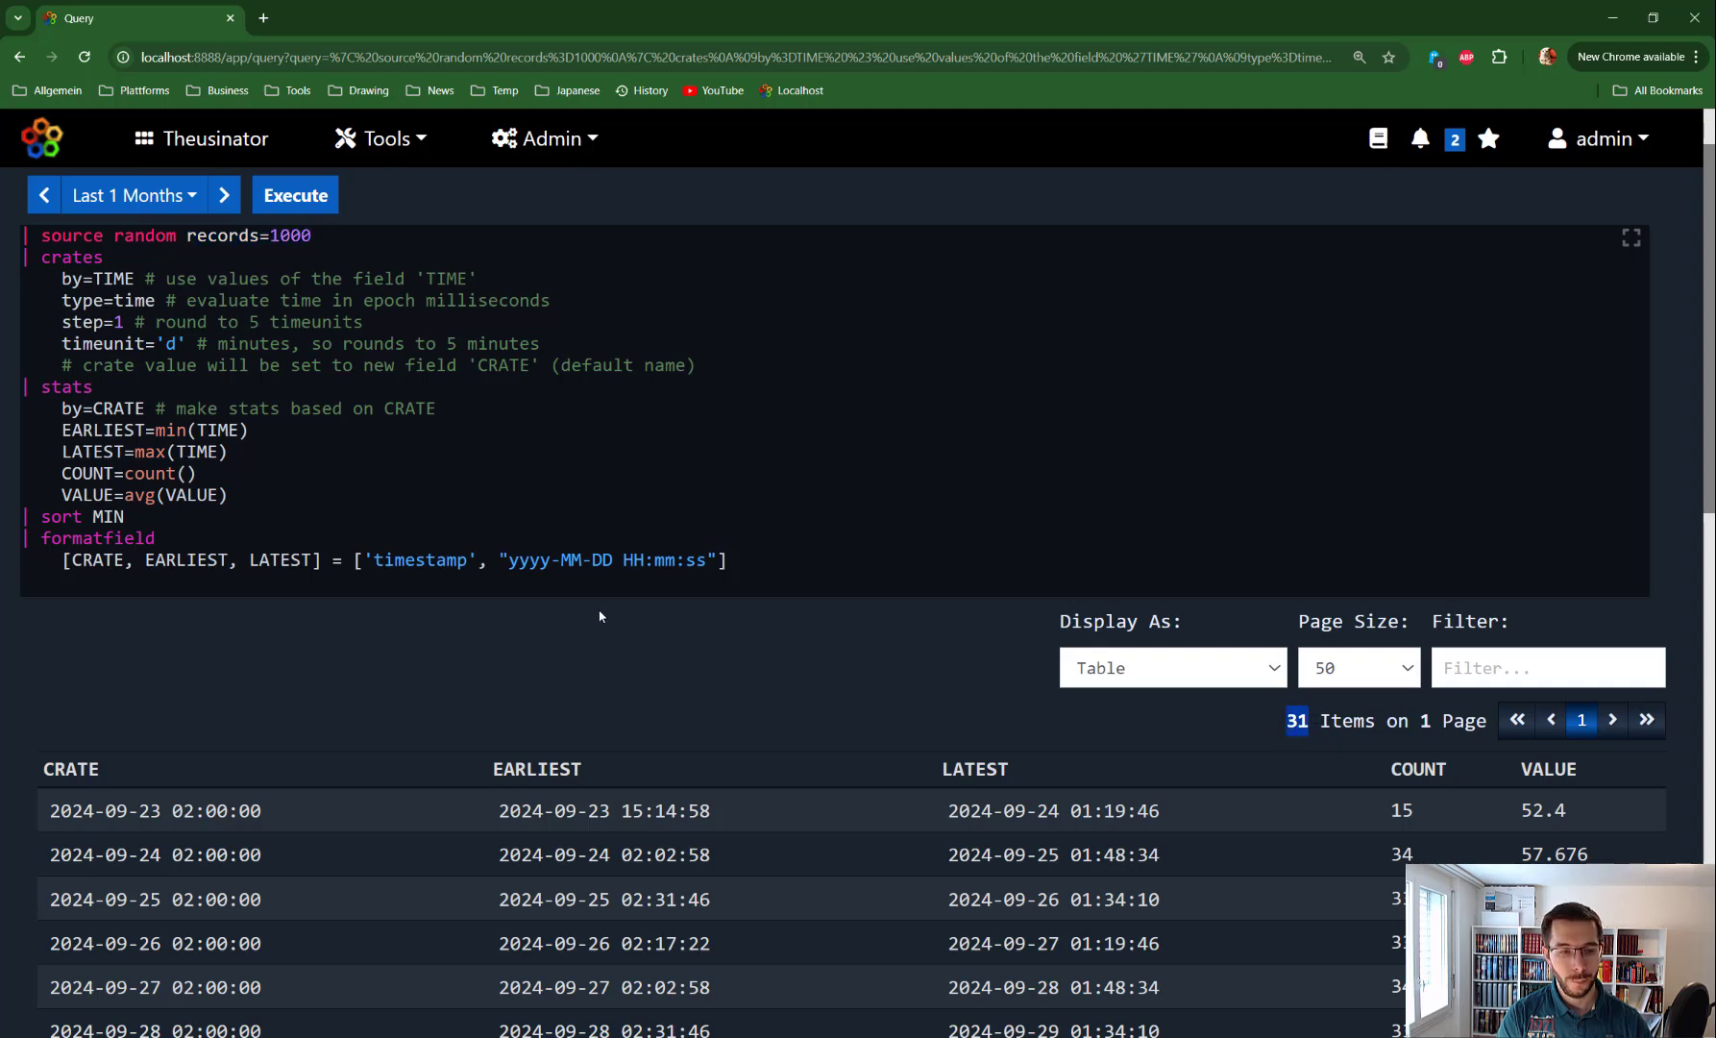
pyautogui.scroll(-3, 599, 616)
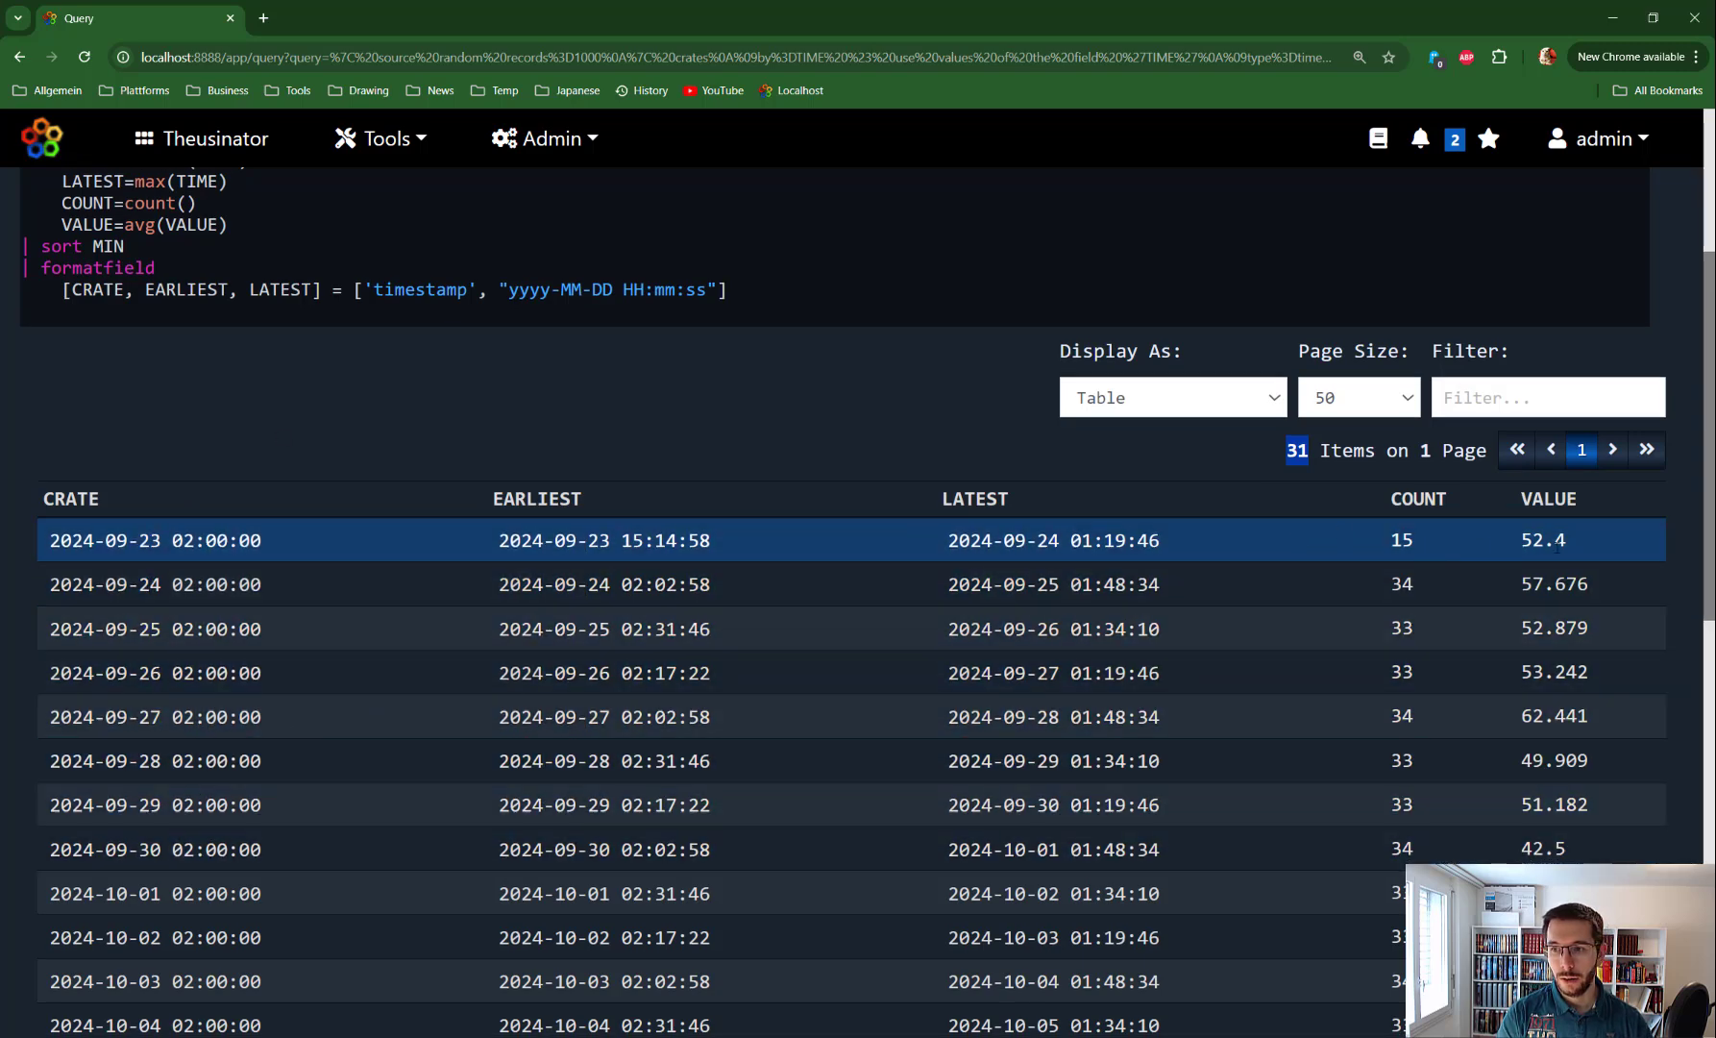
# Copy the interval() time-crates example from the crates manual
pyautogui.scroll(4, 1198, 698)
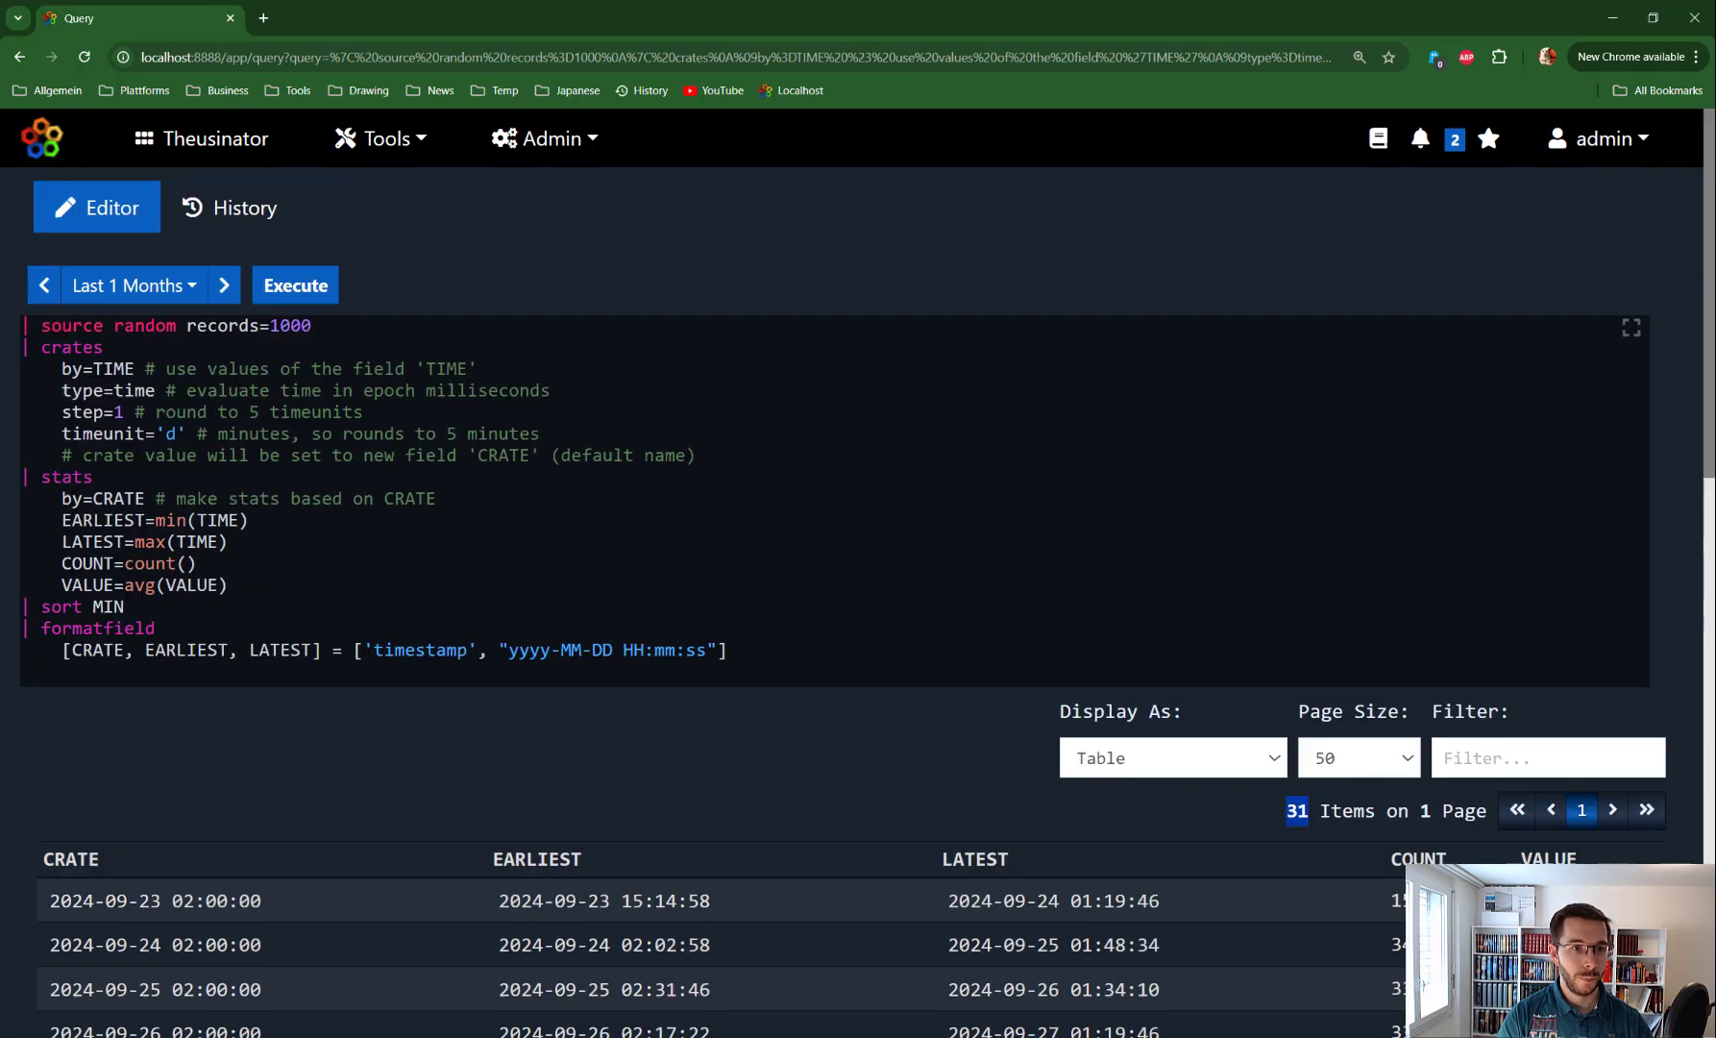
pyautogui.moveTo(728, 649); pyautogui.dragTo(106, 347)
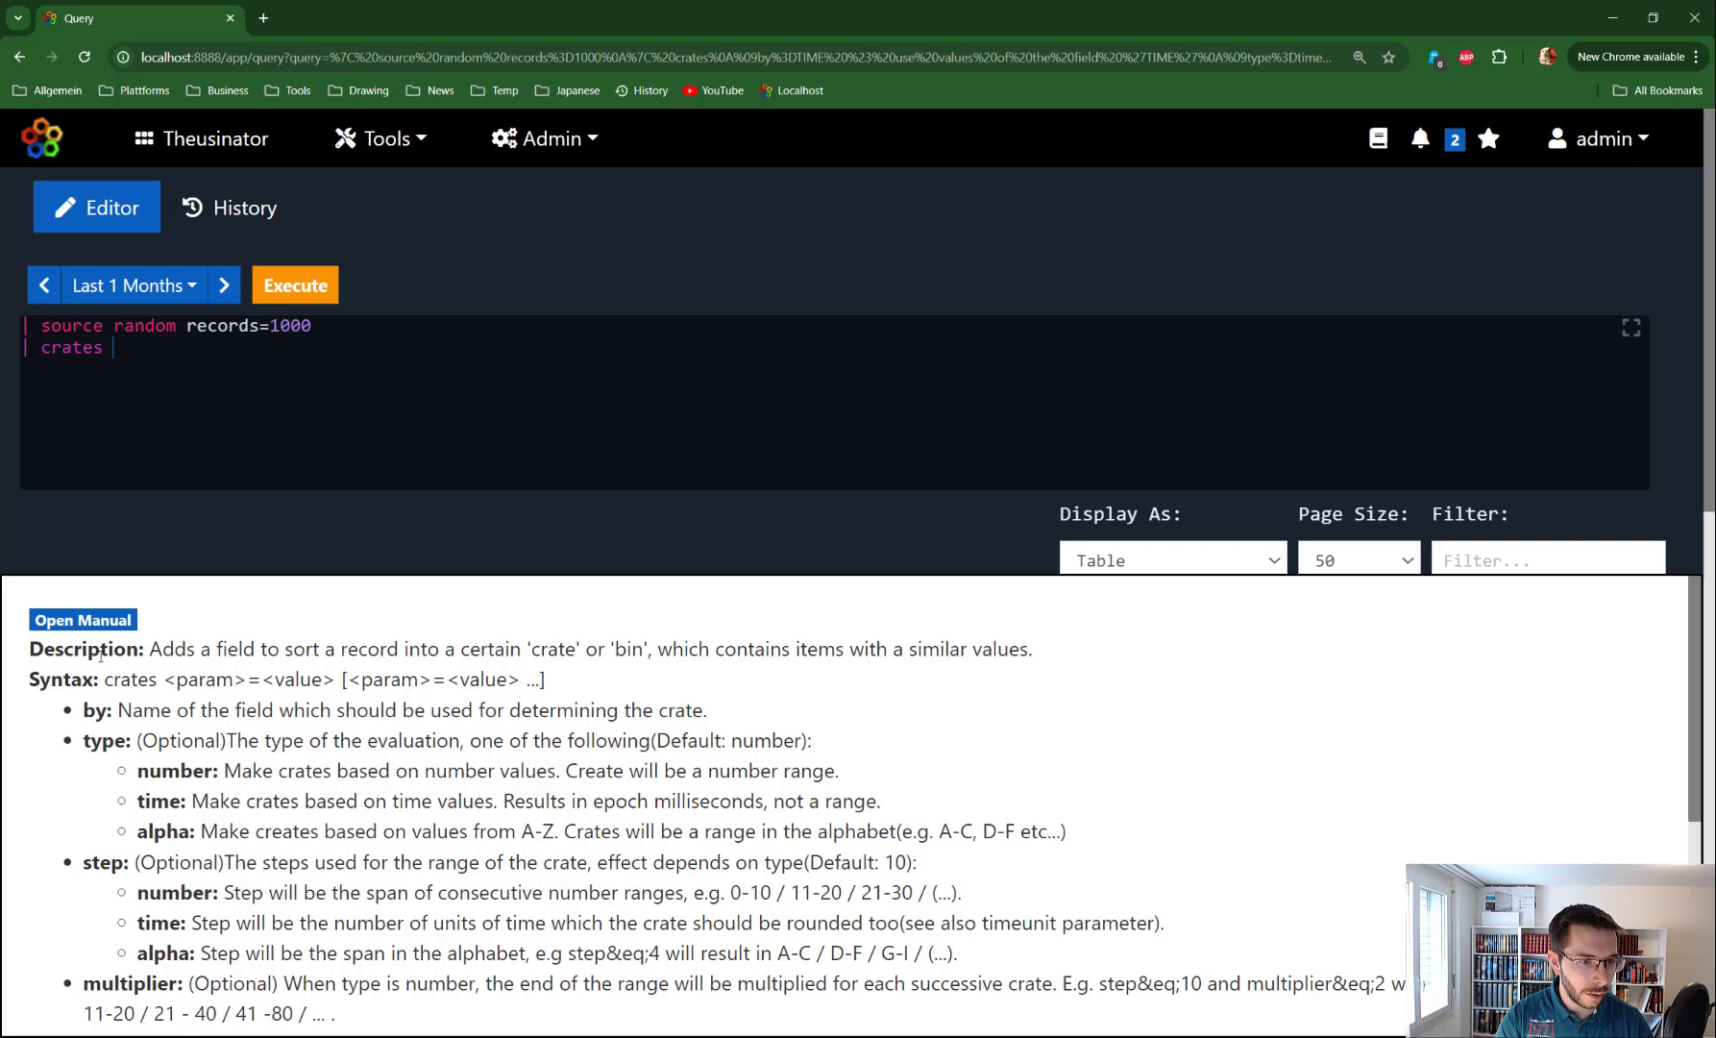
pyautogui.click(83, 620)
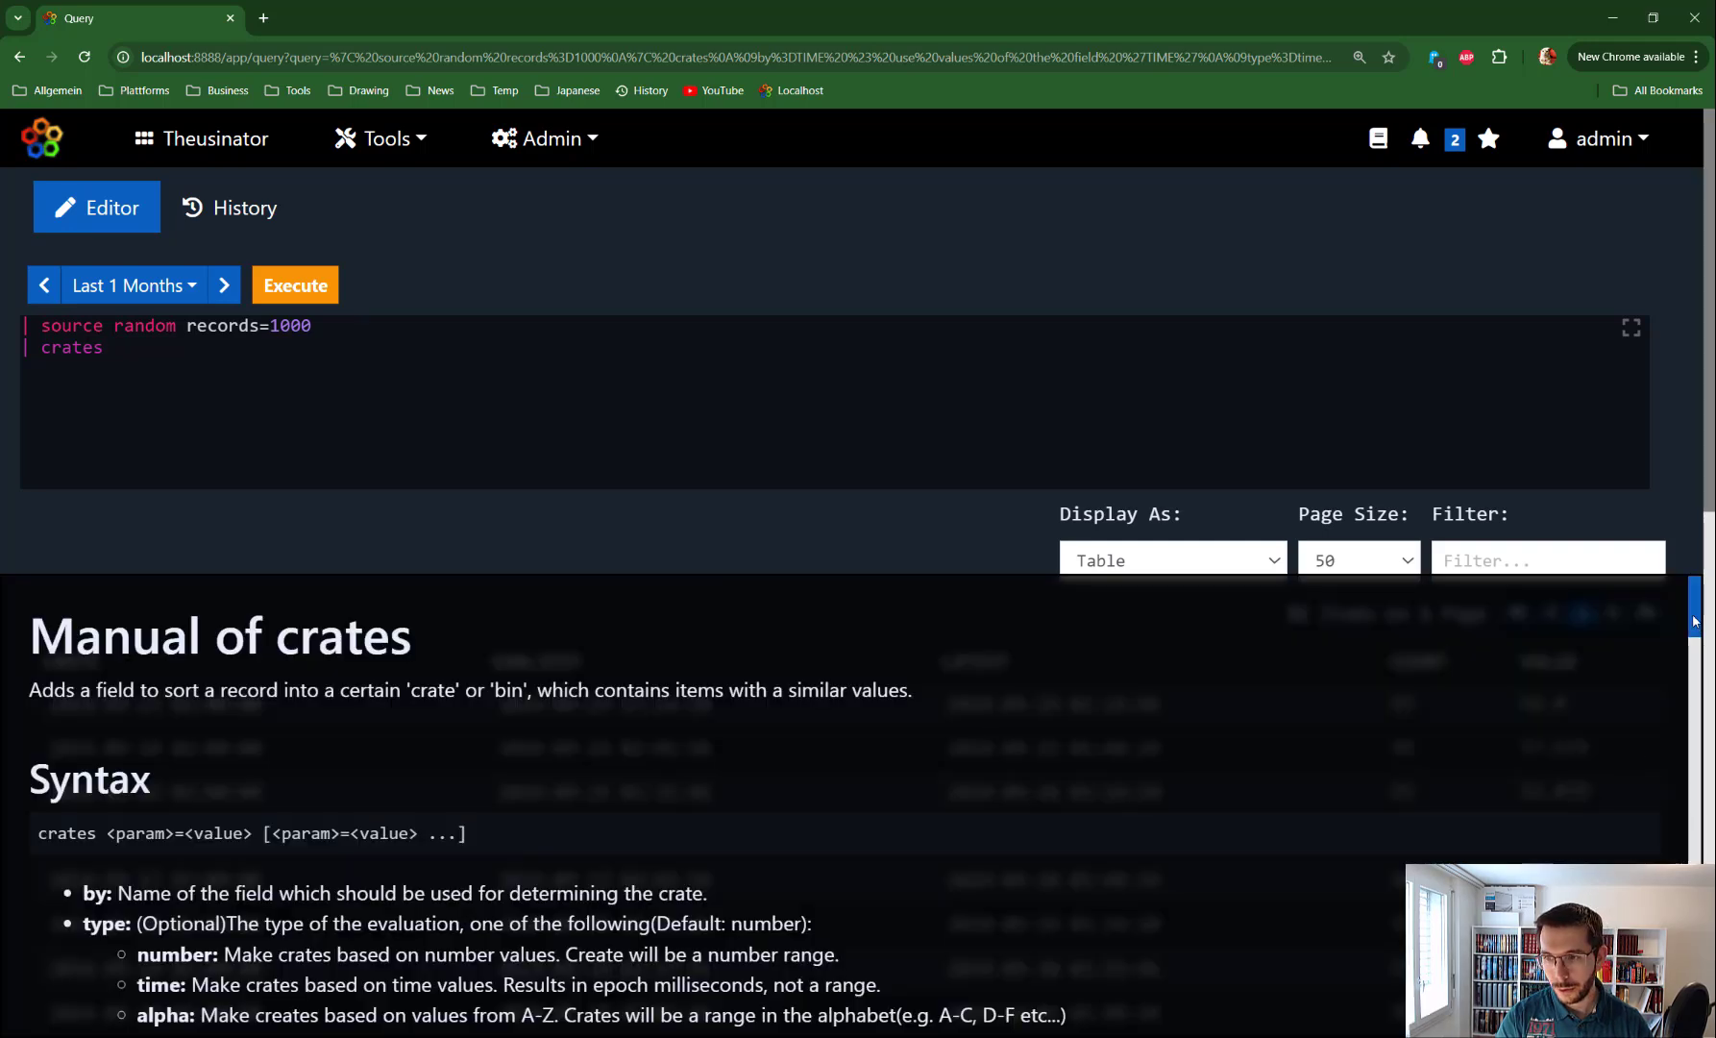
pyautogui.scroll(-5, 84, 673)
pyautogui.scroll(-10, 846, 797)
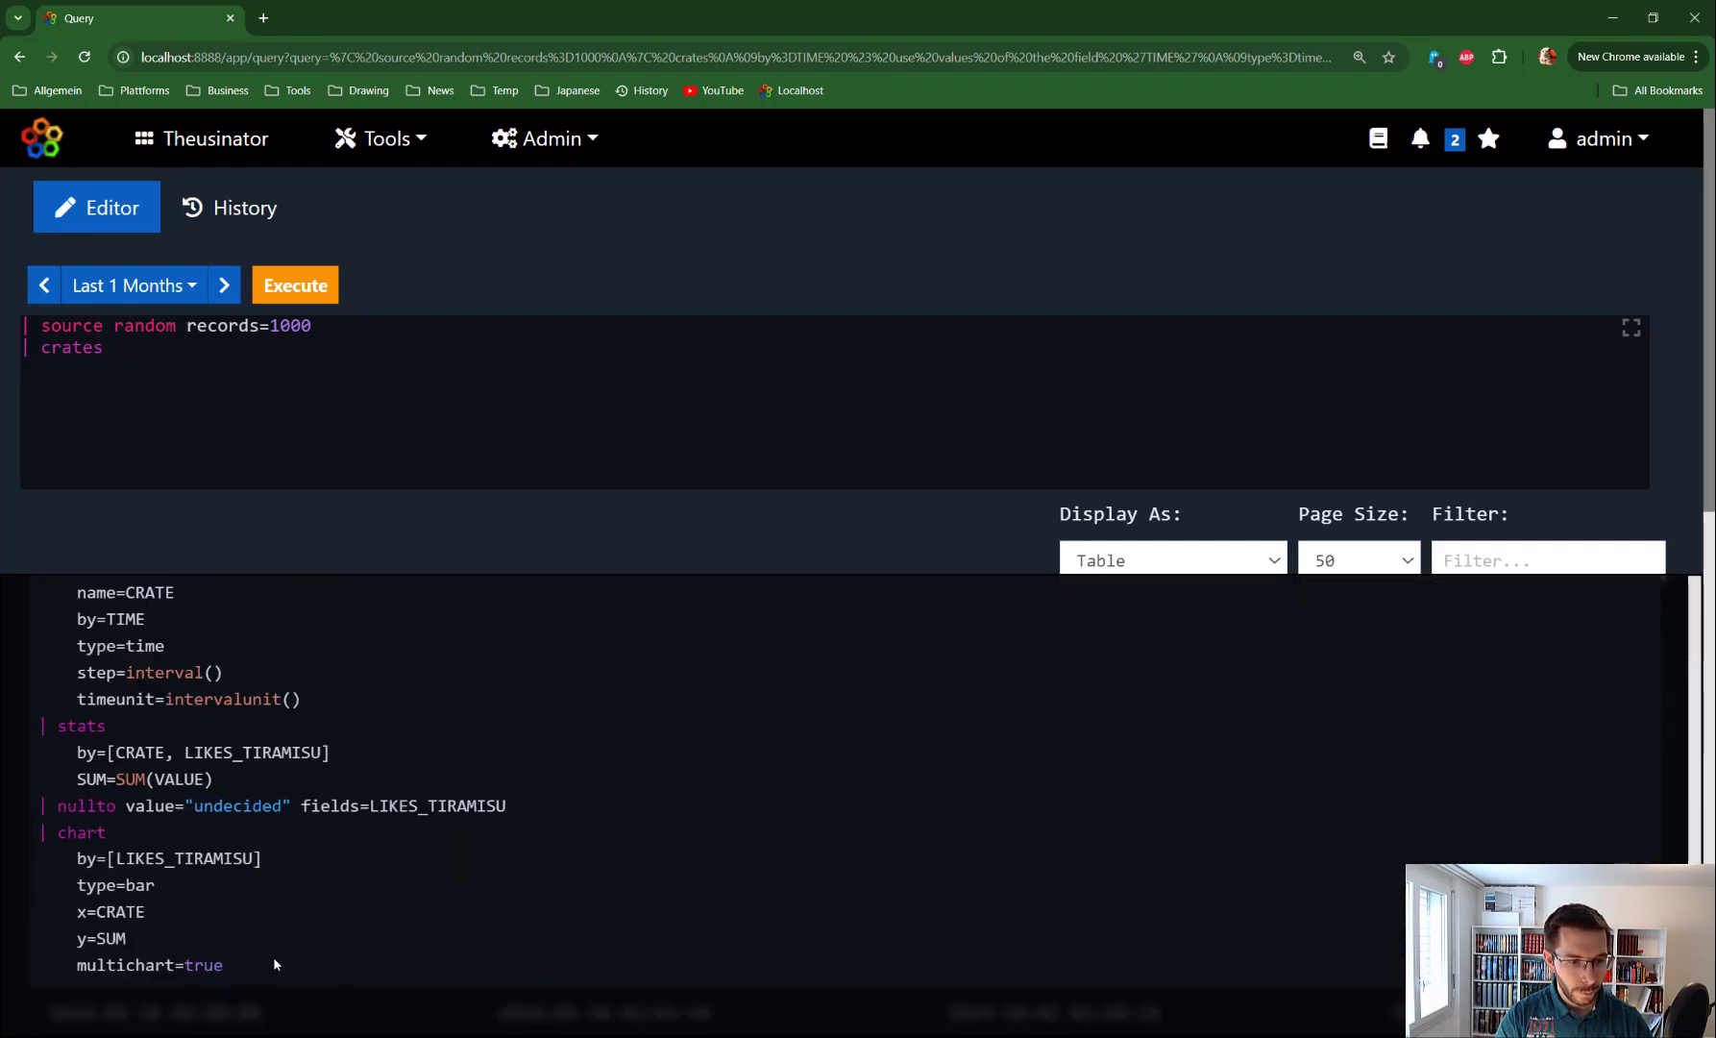
pyautogui.moveTo(274, 964); pyautogui.dragTo(55, 760)
pyautogui.scroll(3, 127, 926)
pyautogui.hotkey('ctrl', 'c')
# Replace the whole query with the example and run it, drawing a LIKES_TIRAMISU bar chart
pyautogui.click(128, 361)
pyautogui.hotkey('ctrl', 'a')
pyautogui.hotkey('ctrl', 'v')
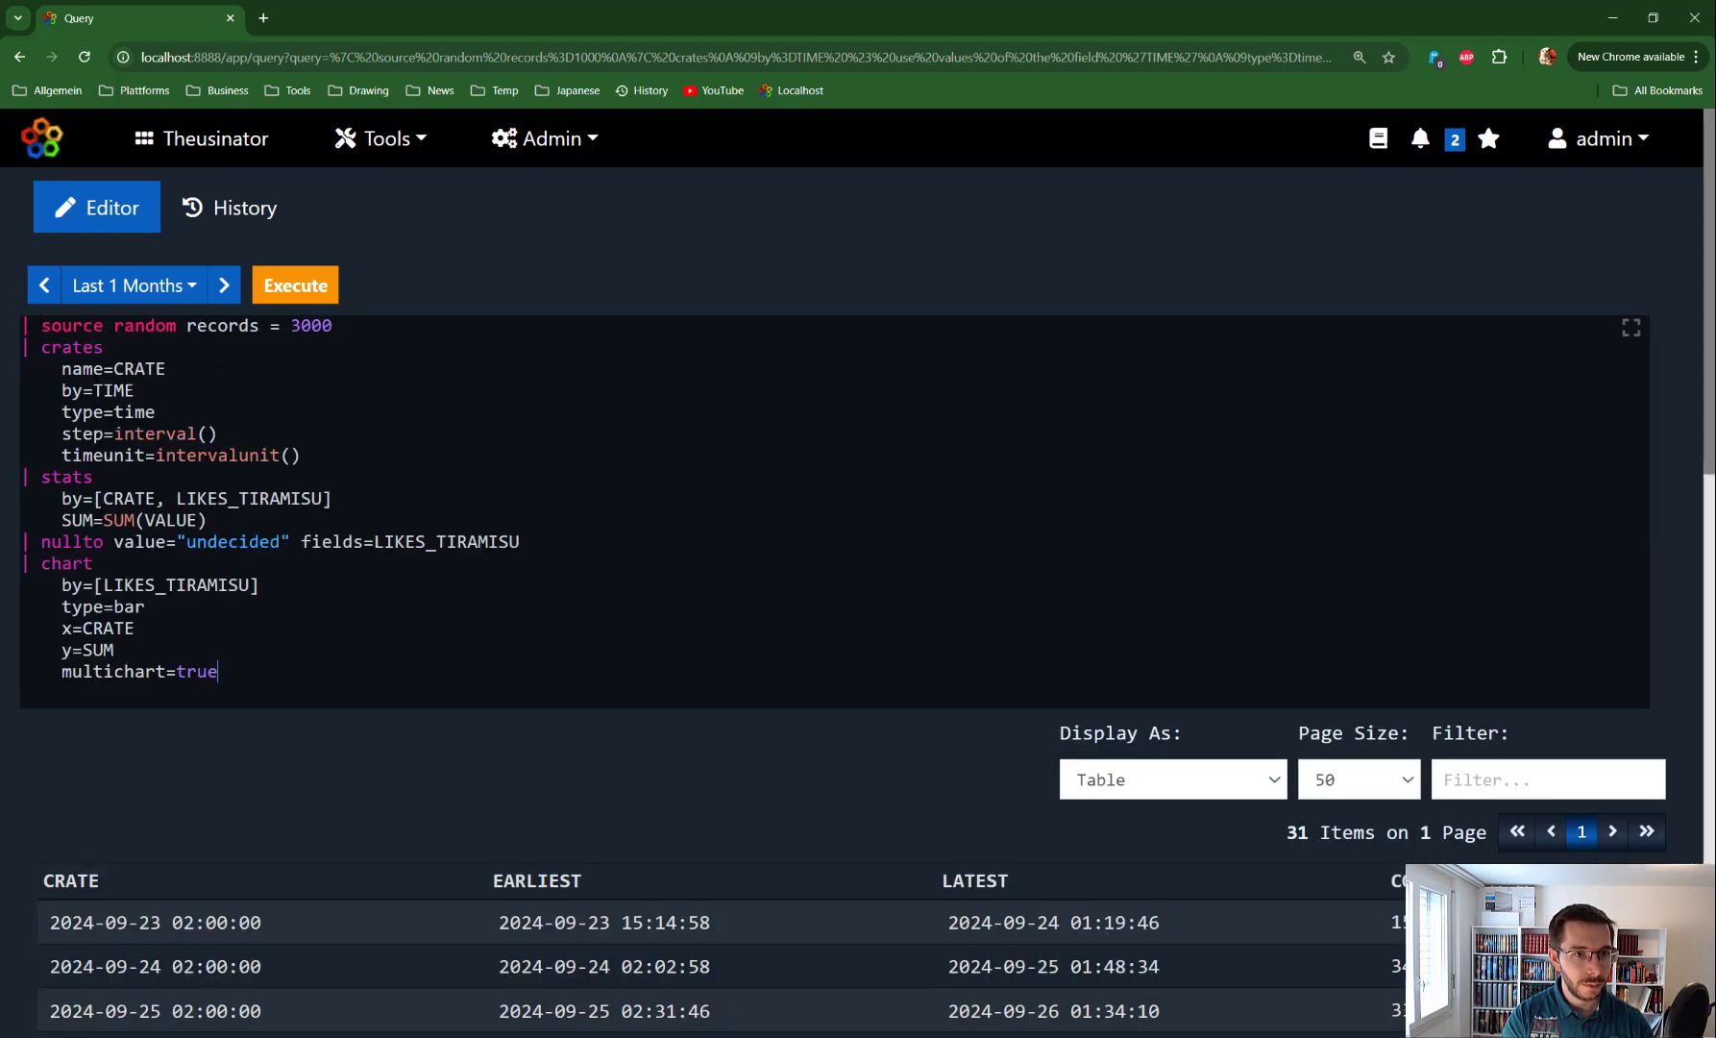
pyautogui.hotkey('ctrl', 'Return')
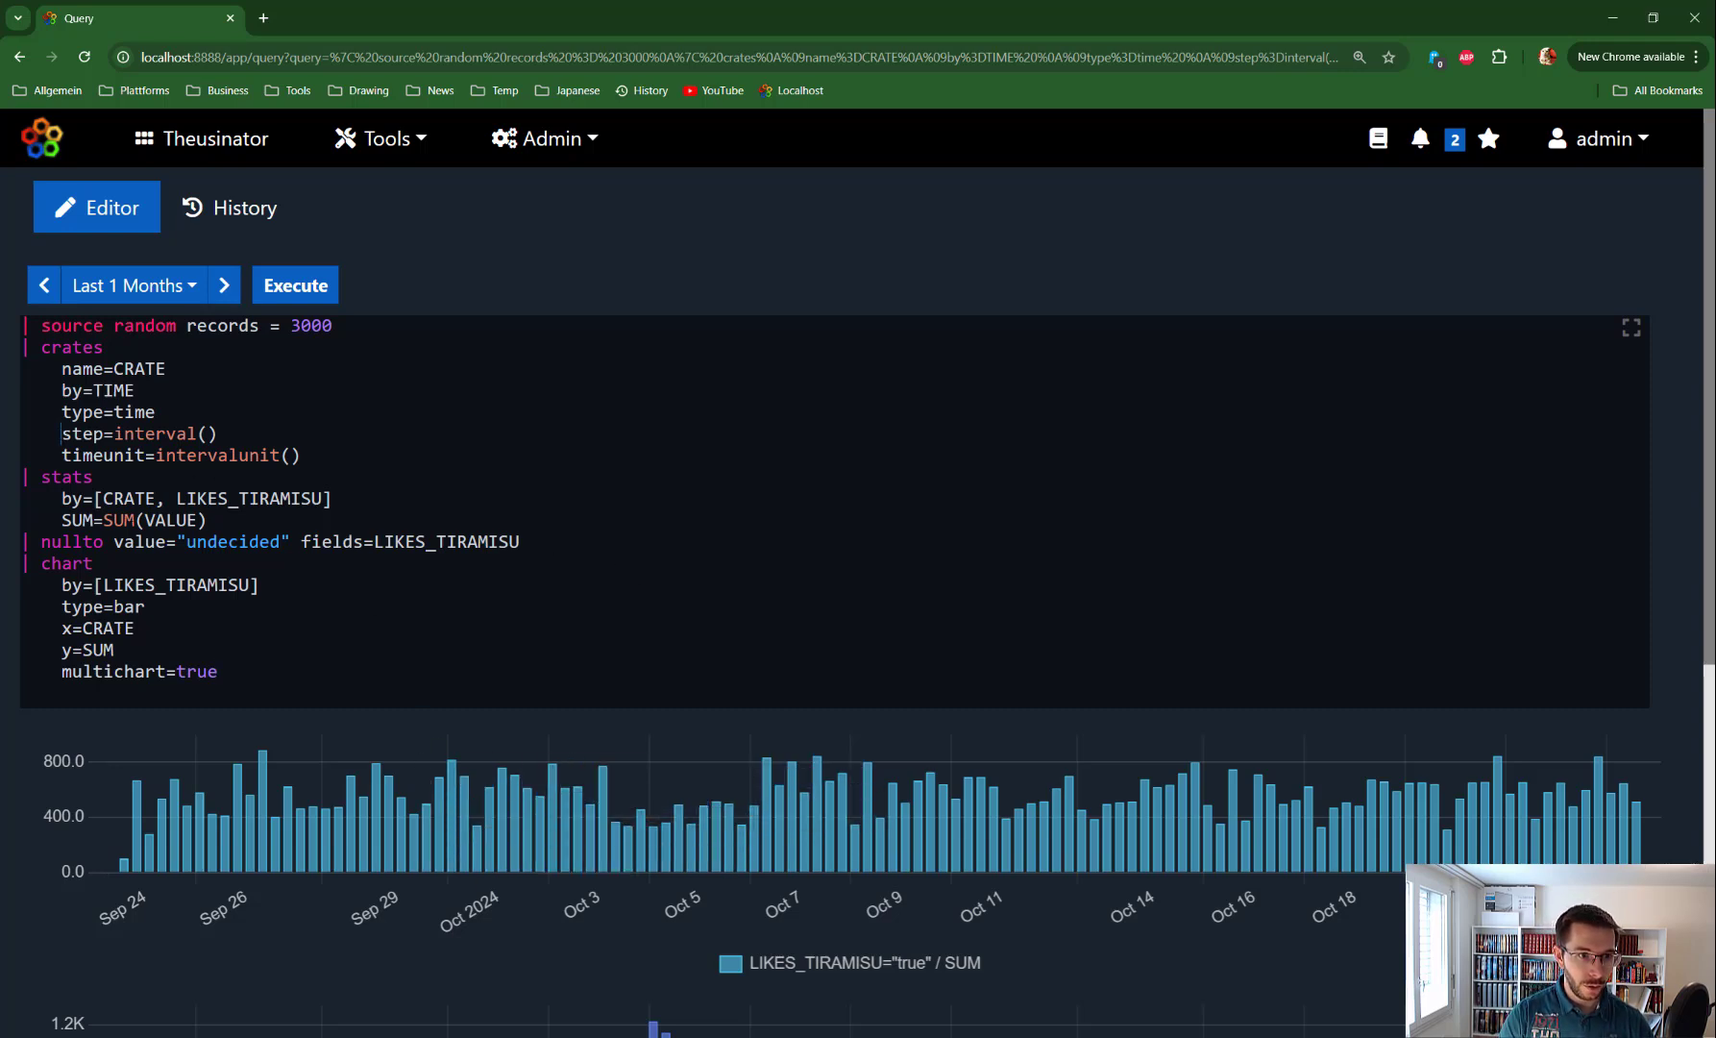
# Add step=1 and timeounit=s lines below type=time, reviewing the time-unit options in help
pyautogui.press('Return')
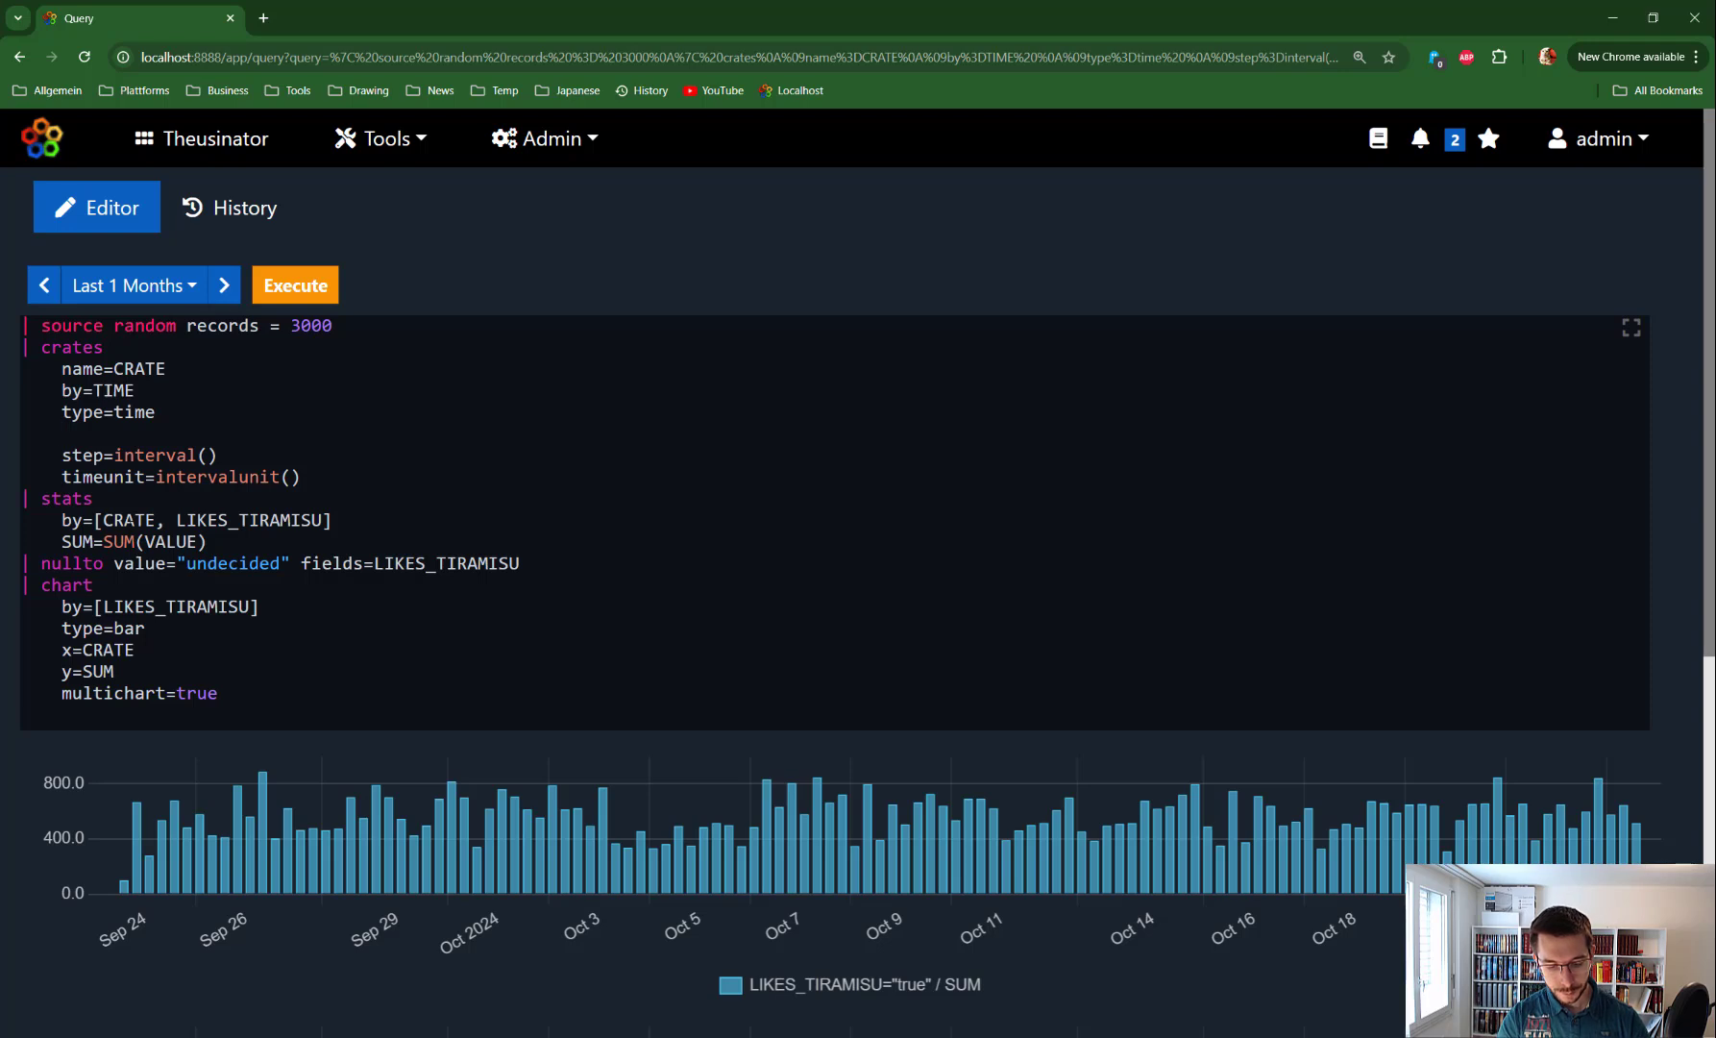
pyautogui.write('step')
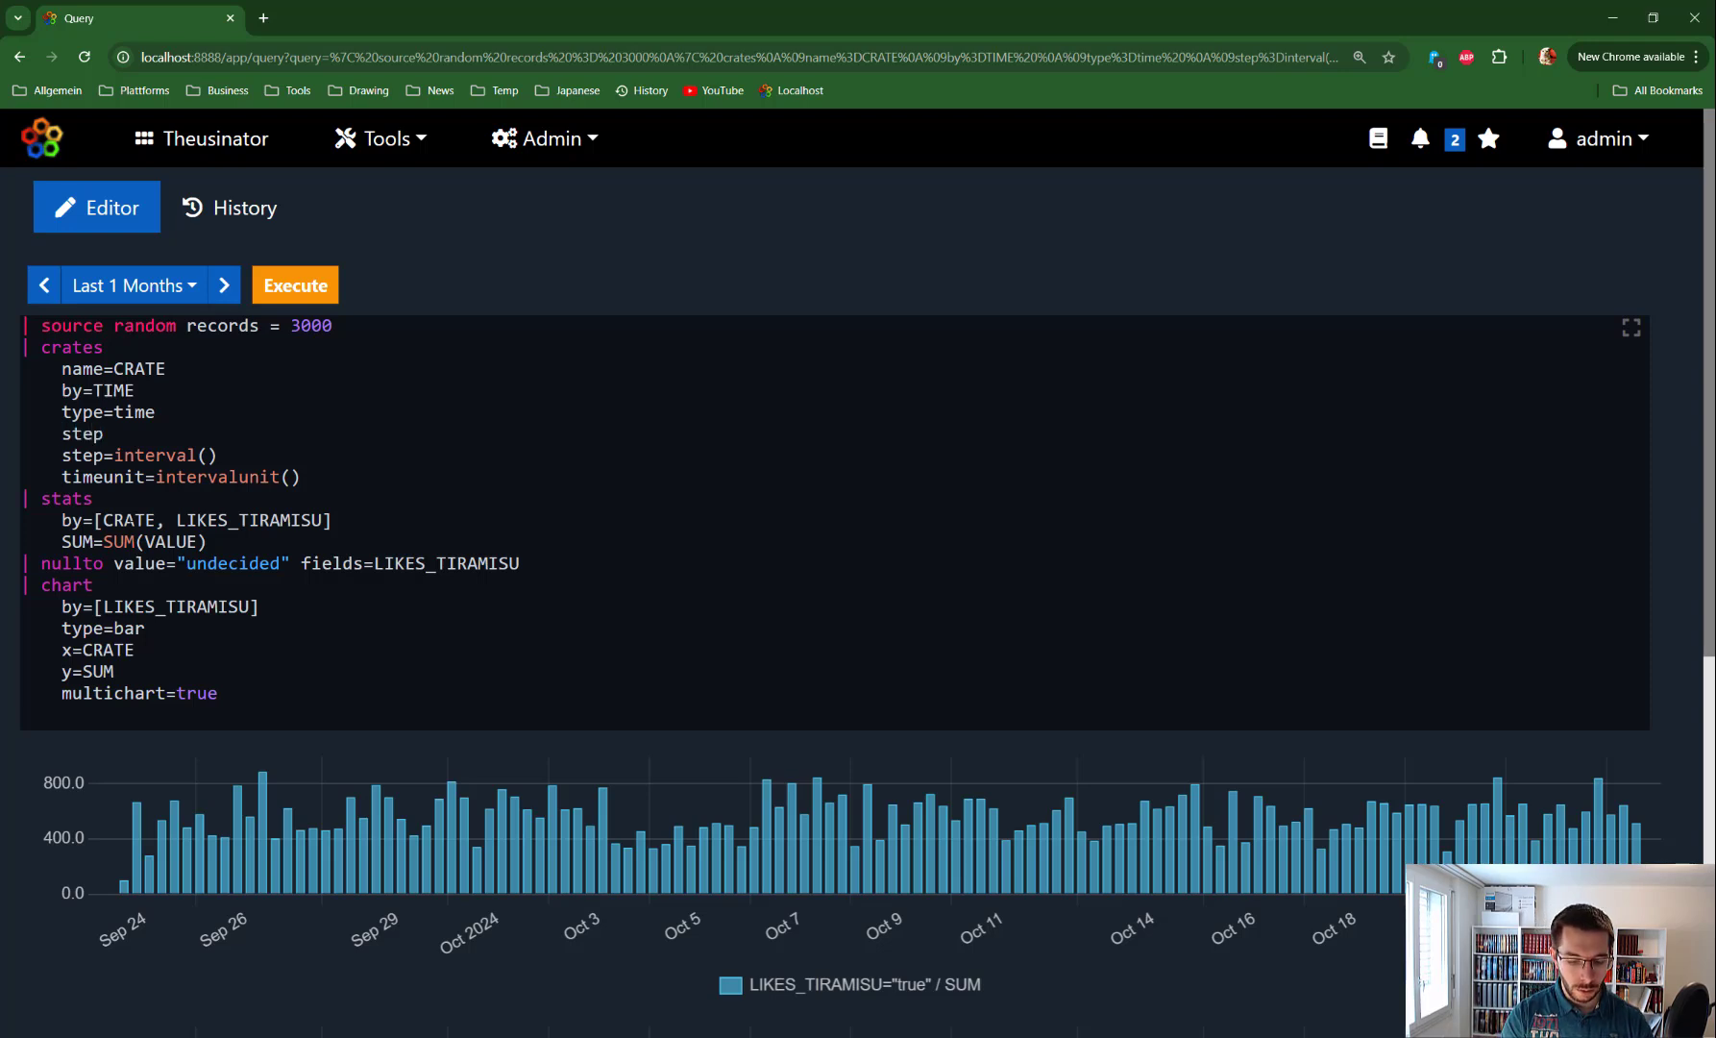
pyautogui.write('=1')
pyautogui.press('Return')
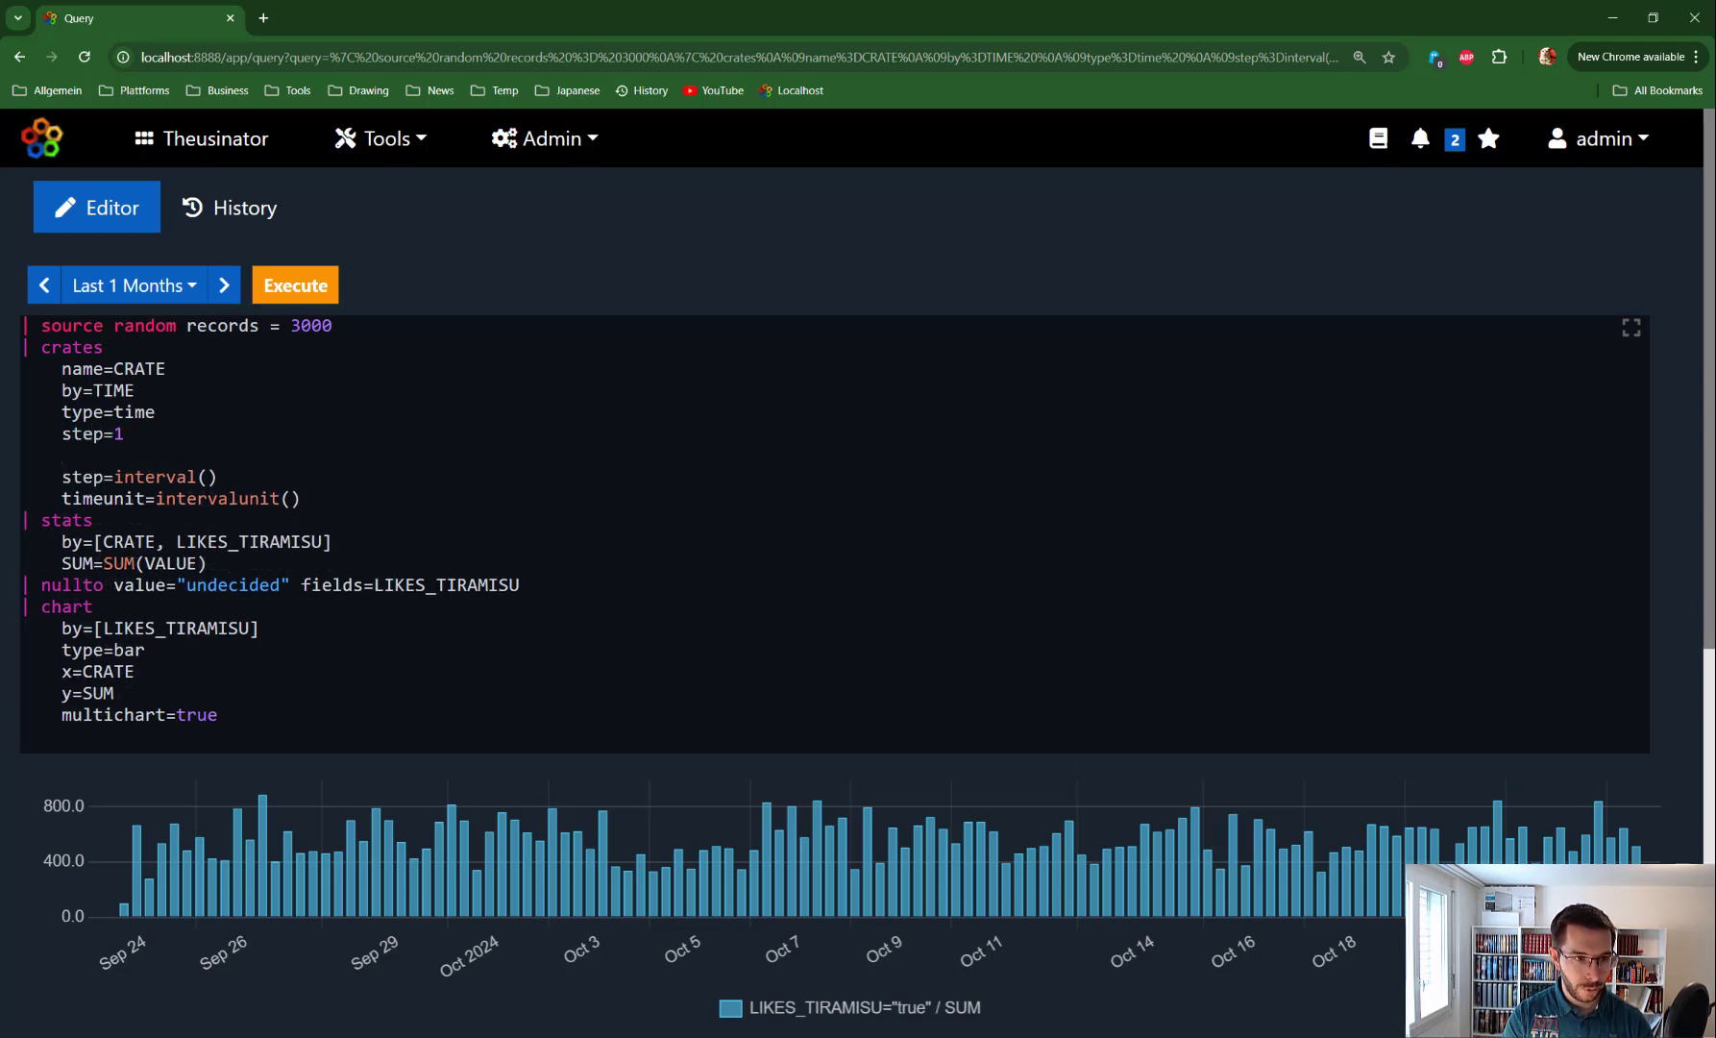
pyautogui.write('time')
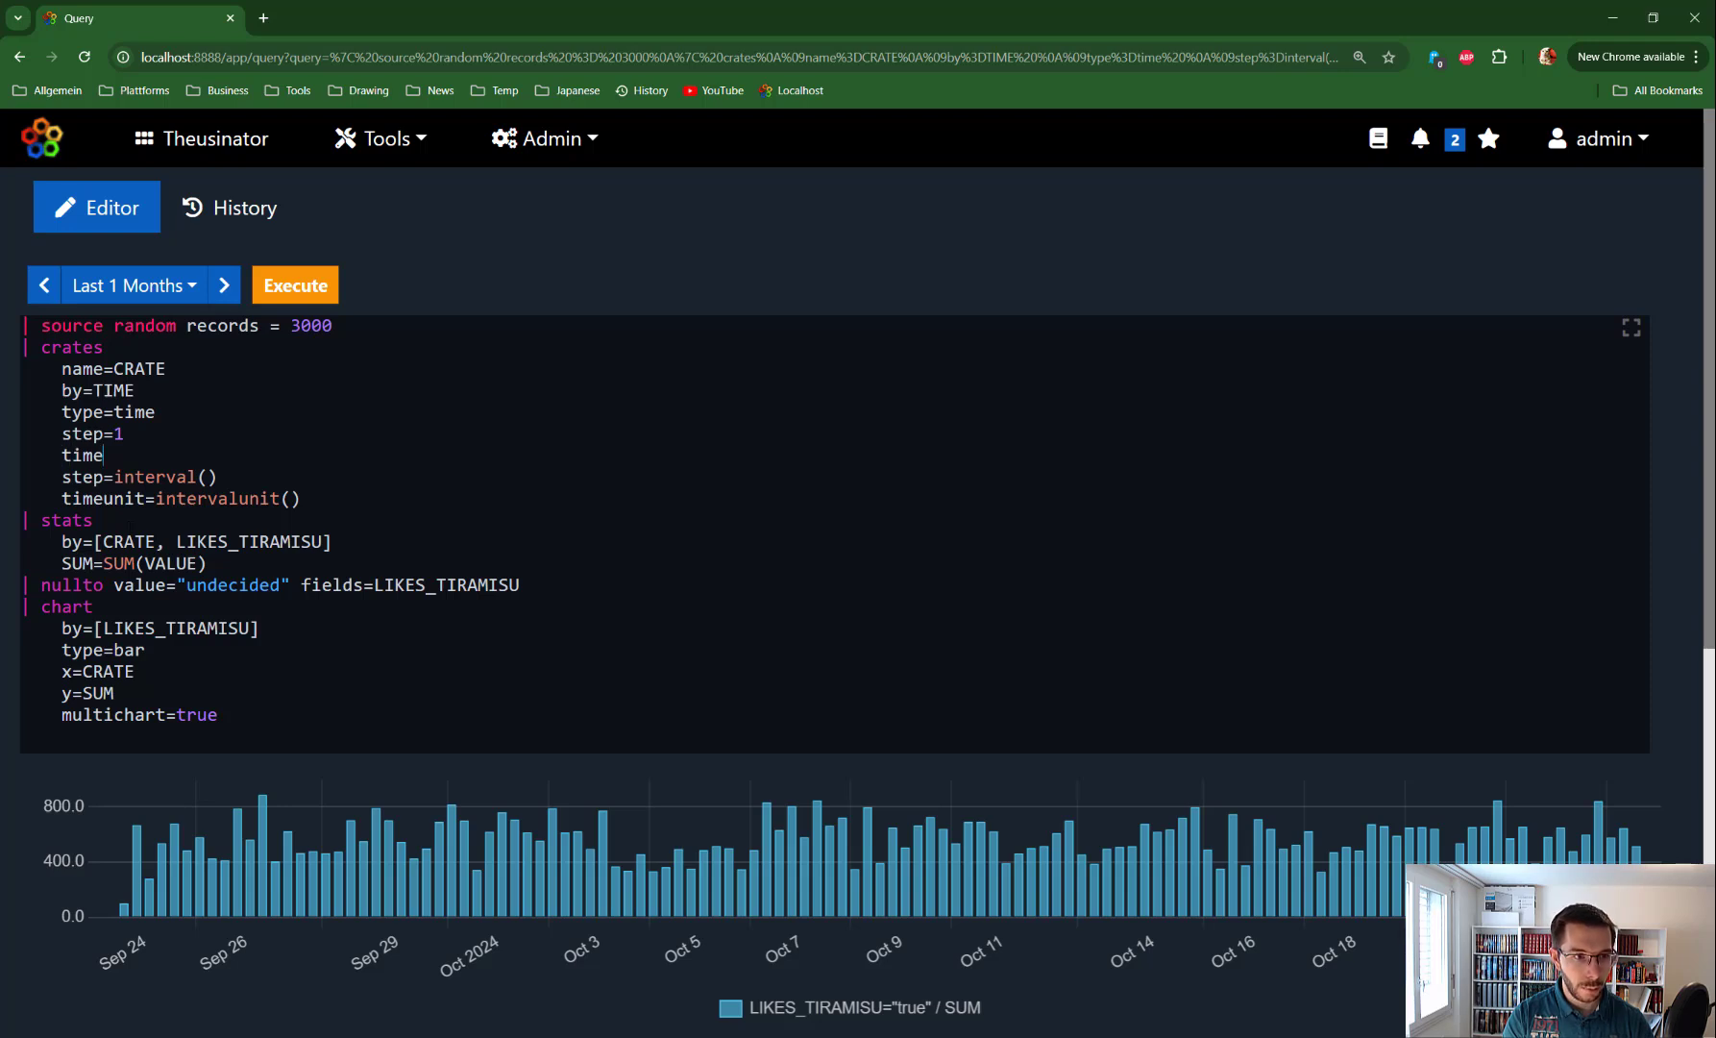
pyautogui.write('ounit')
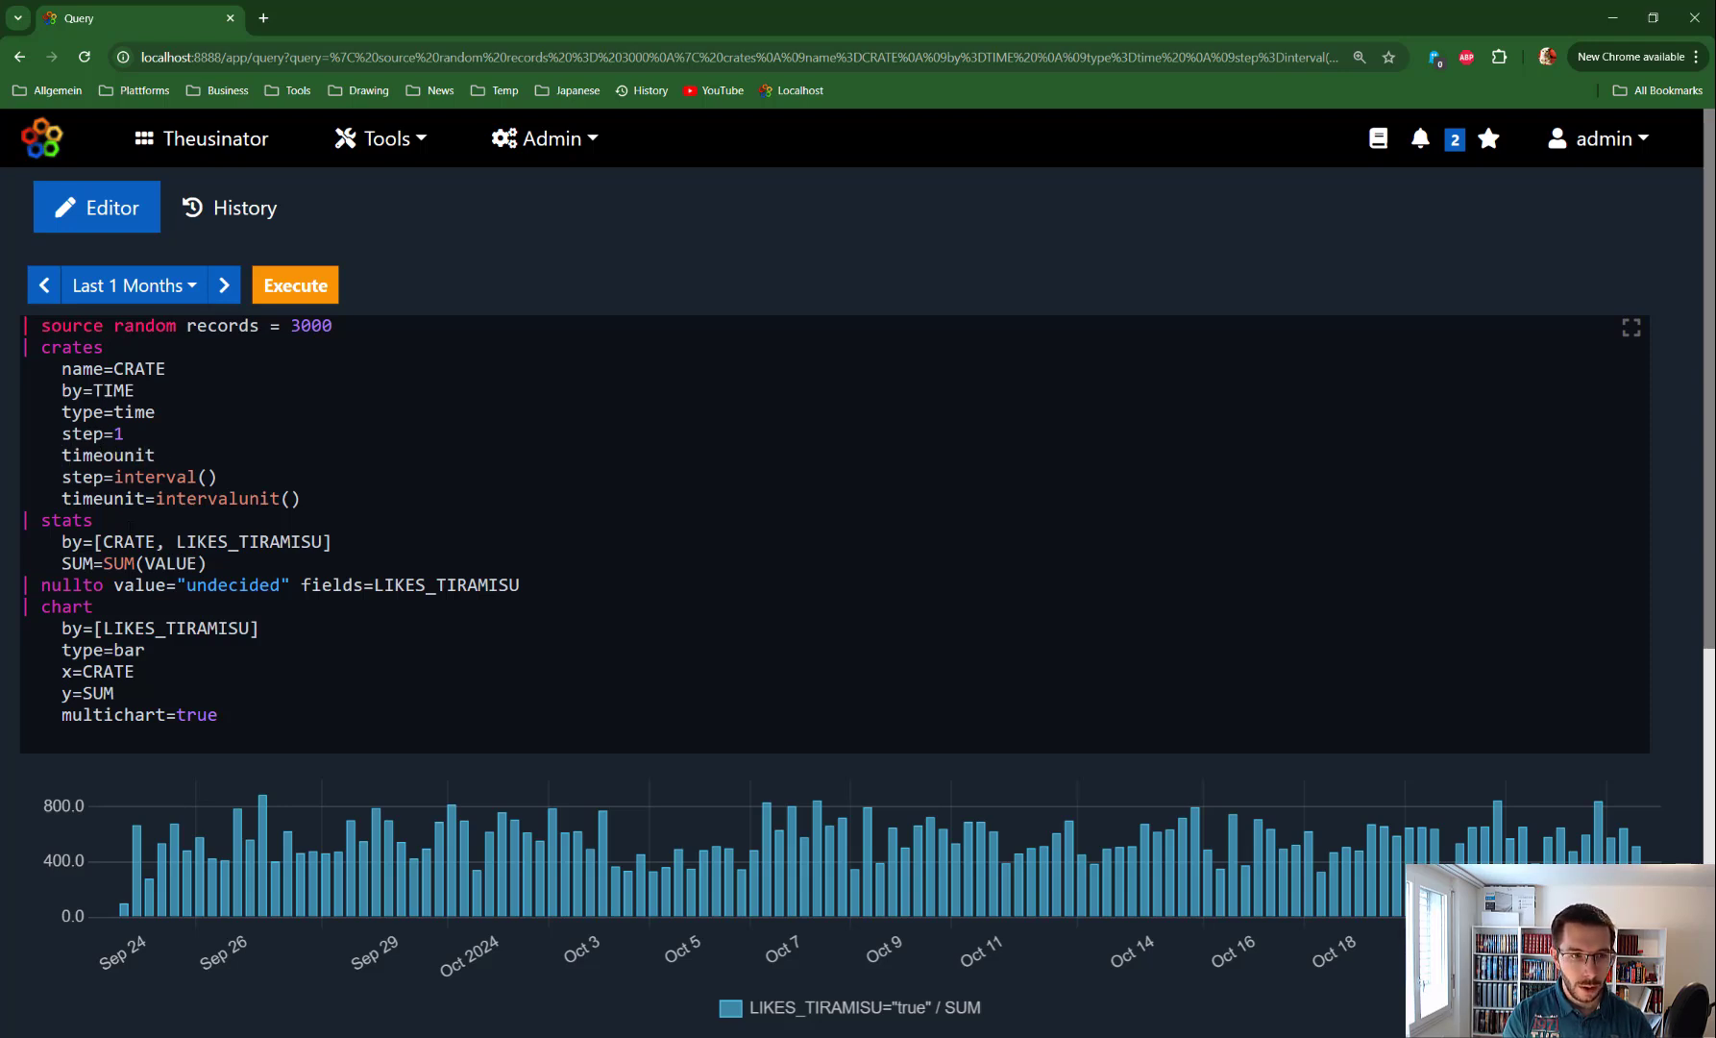
pyautogui.write('=s')
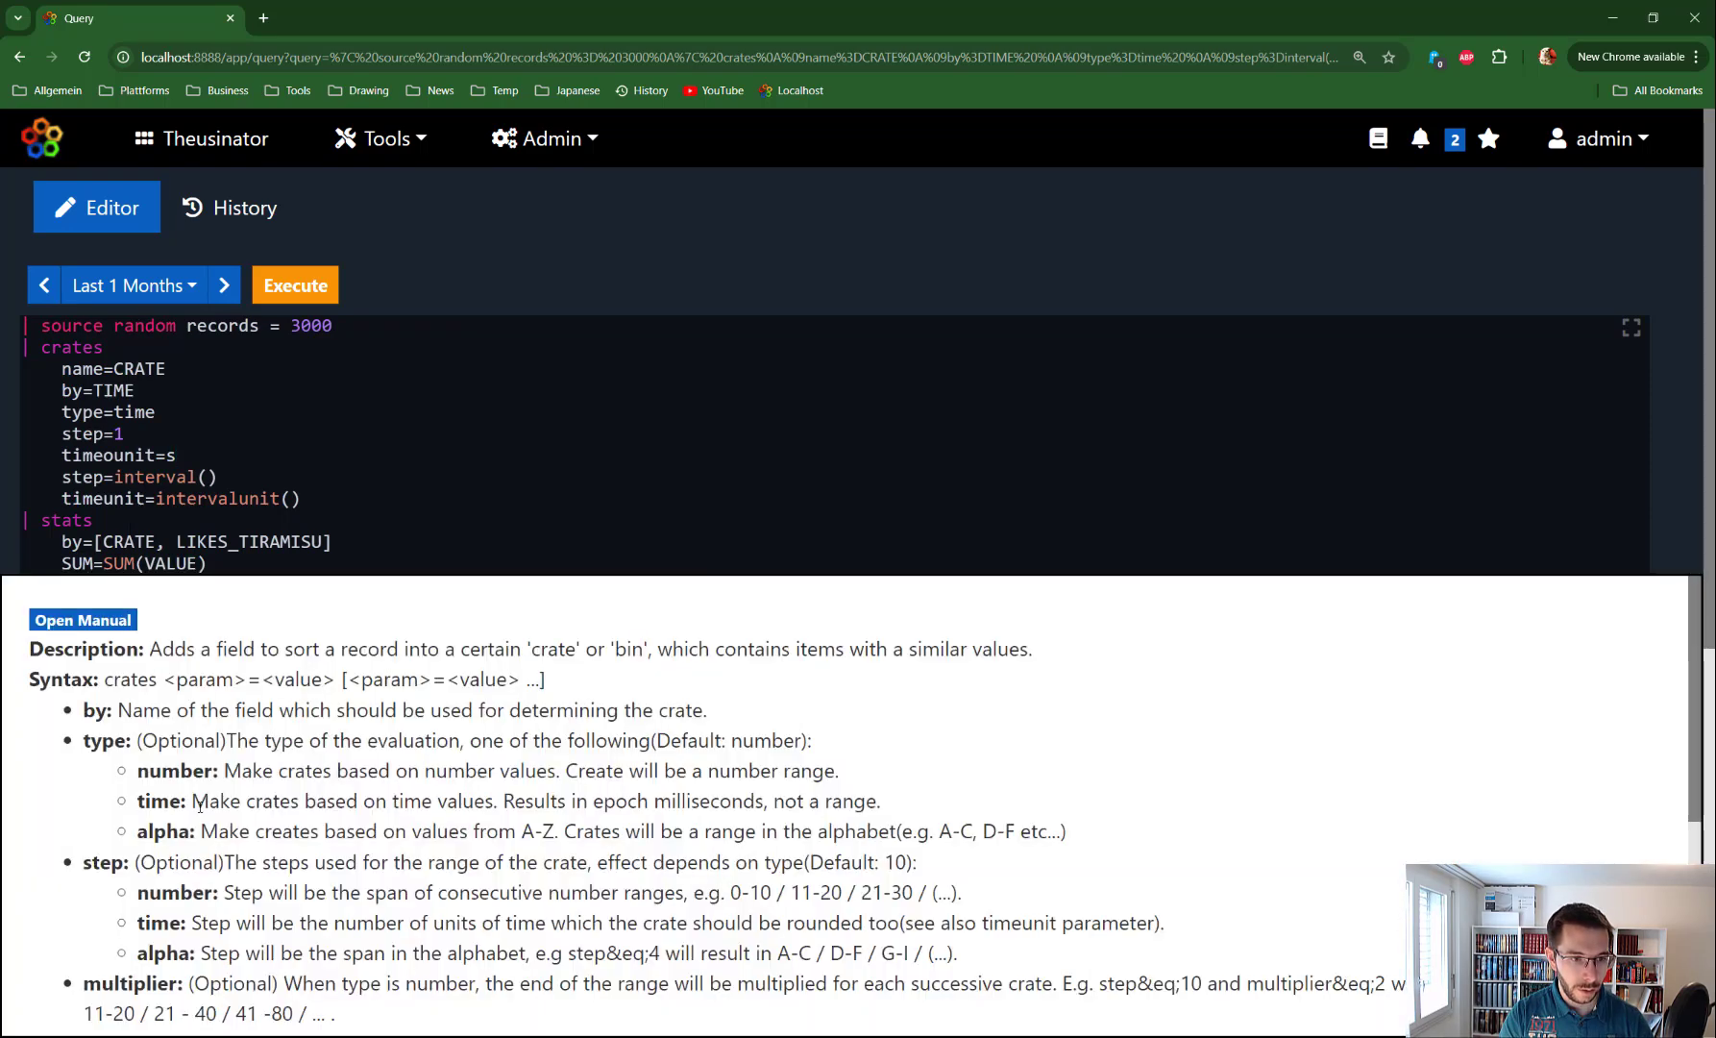
pyautogui.scroll(-3, 132, 697)
pyautogui.scroll(-1, 127, 743)
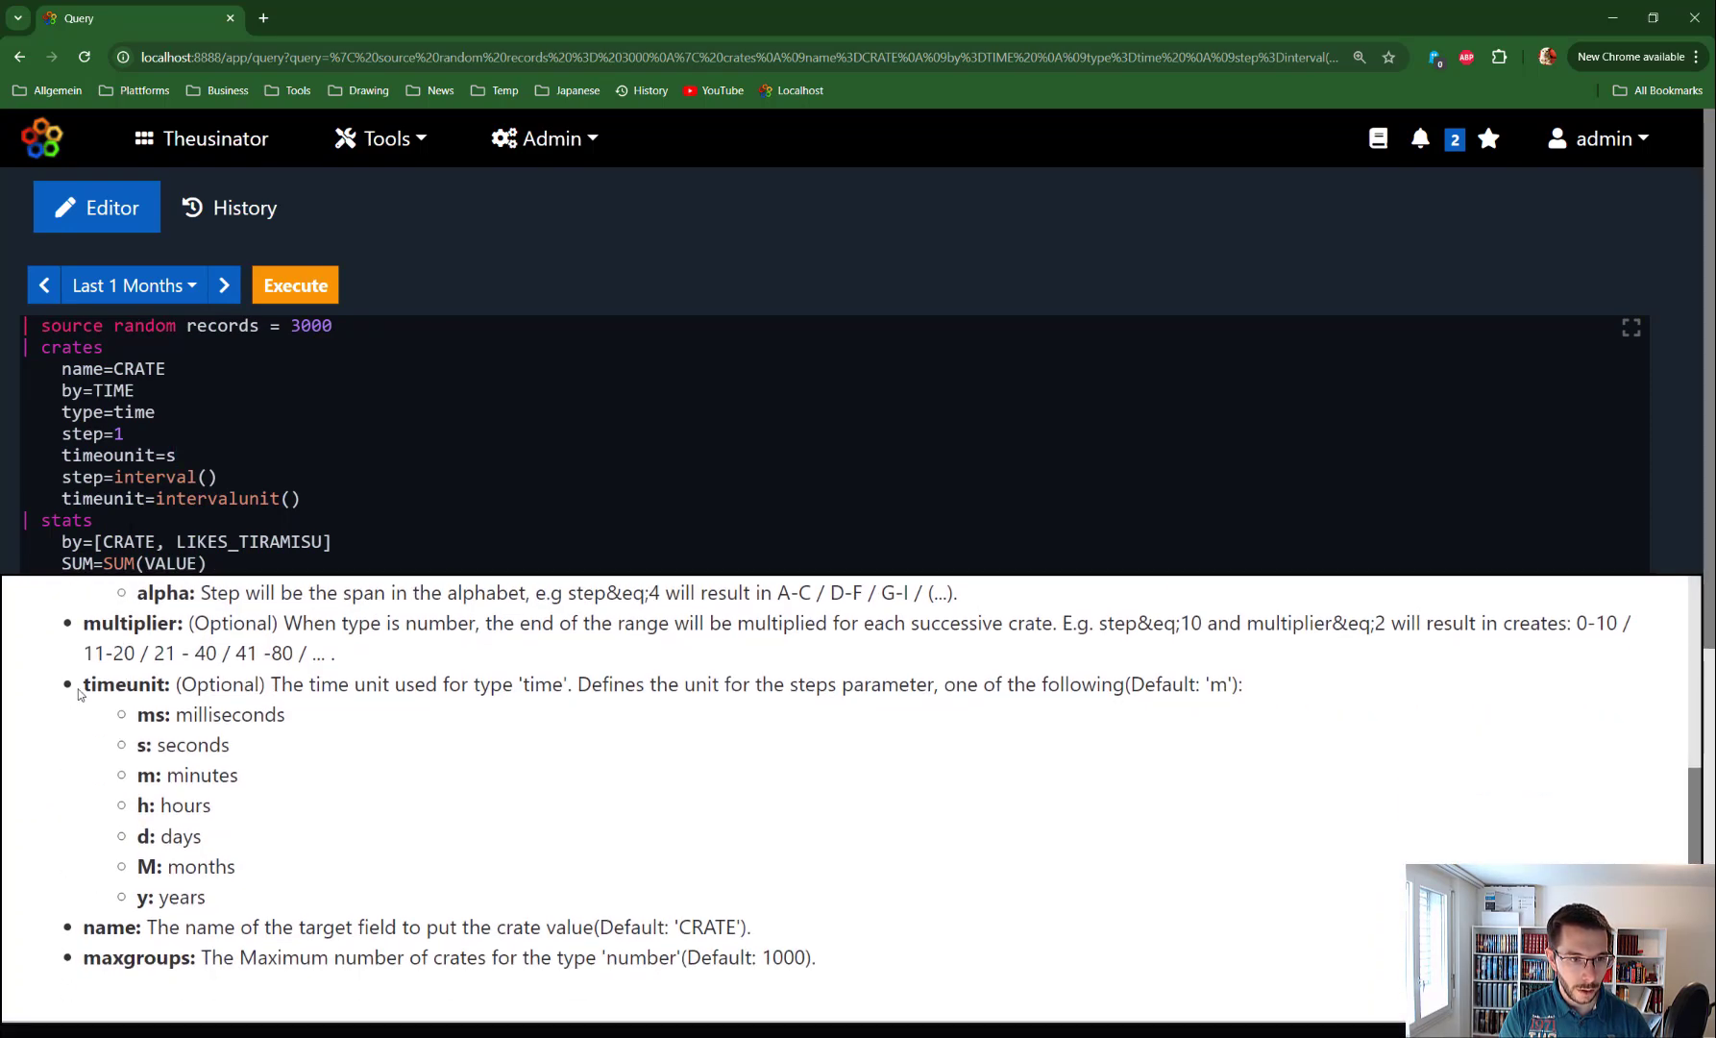
pyautogui.moveTo(83, 684); pyautogui.dragTo(241, 905)
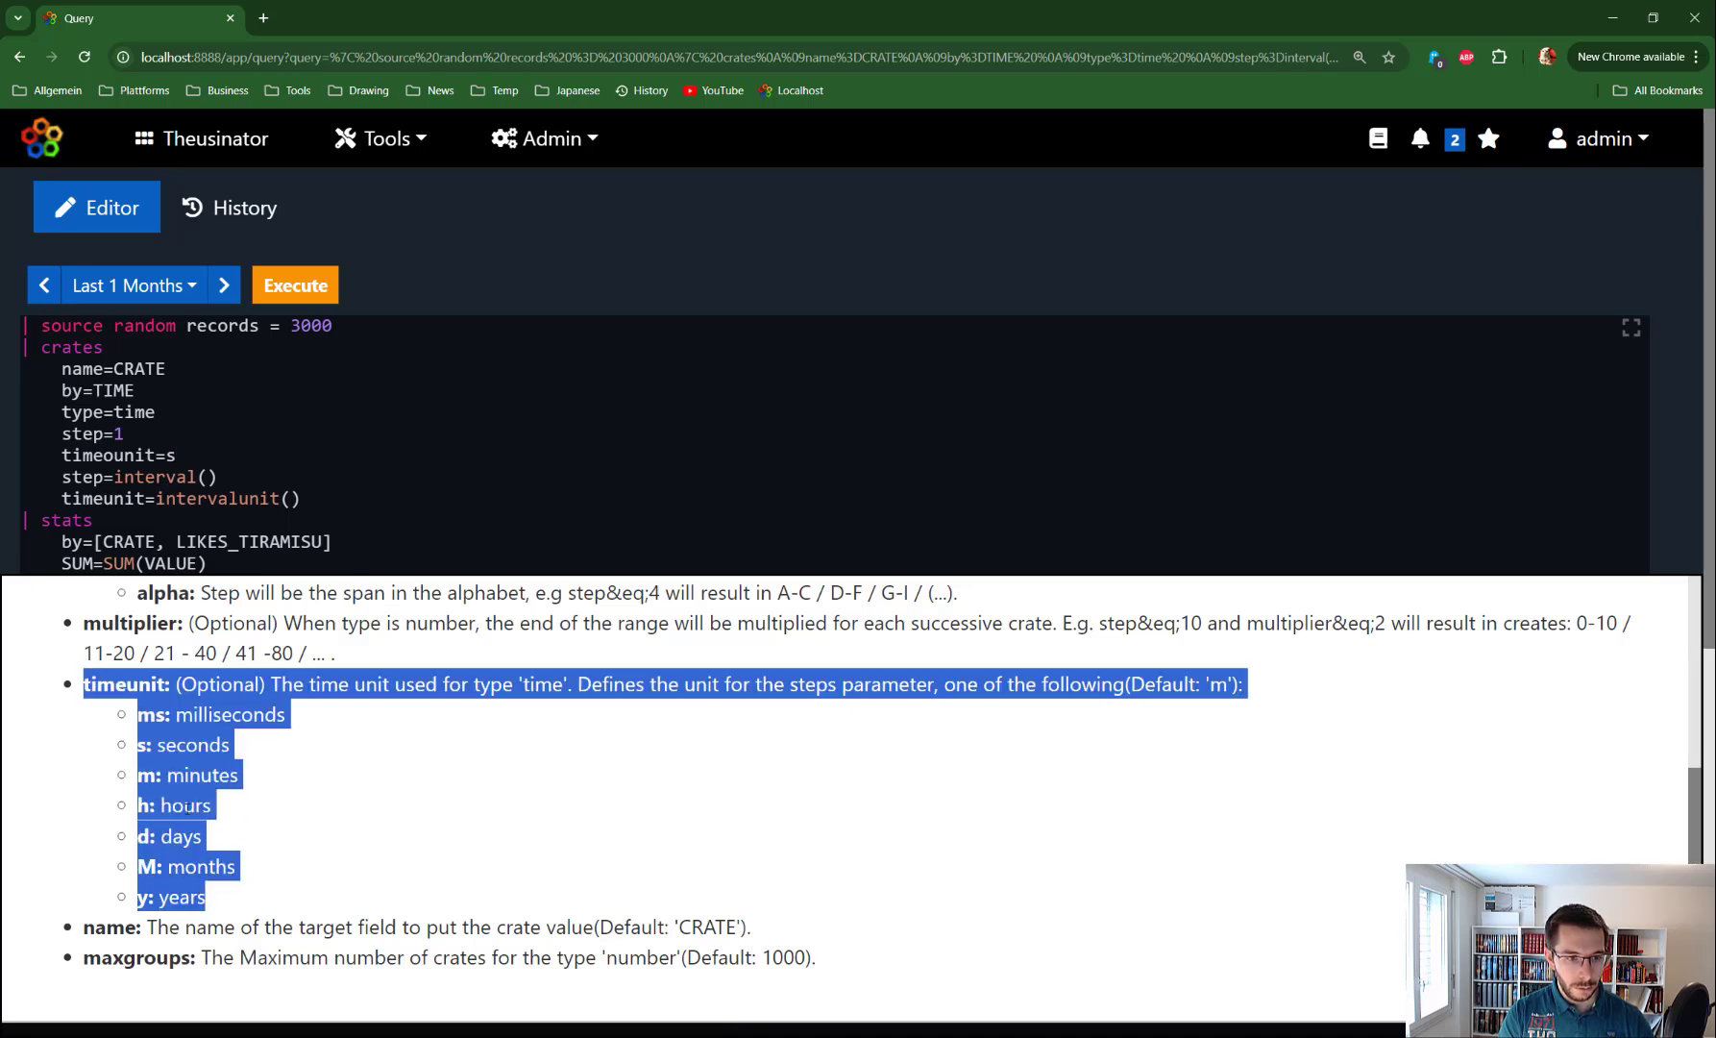
pyautogui.scroll(4, 167, 749)
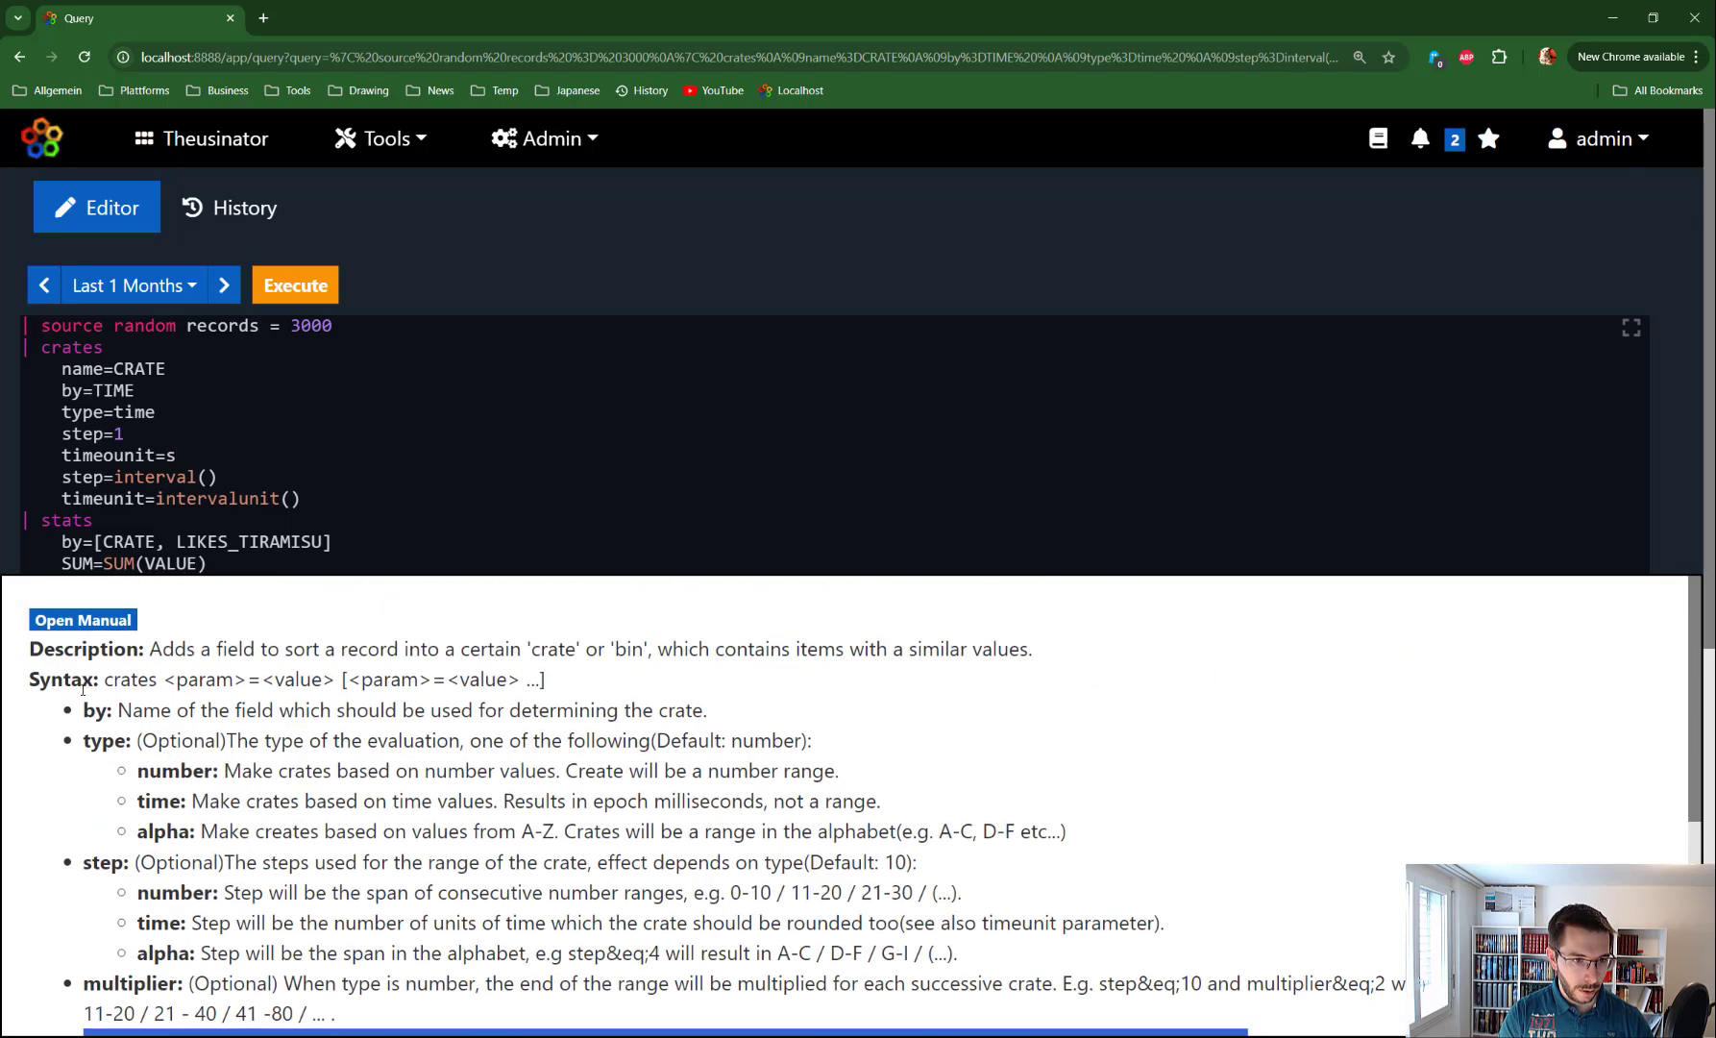
pyautogui.scroll(-4, 855, 808)
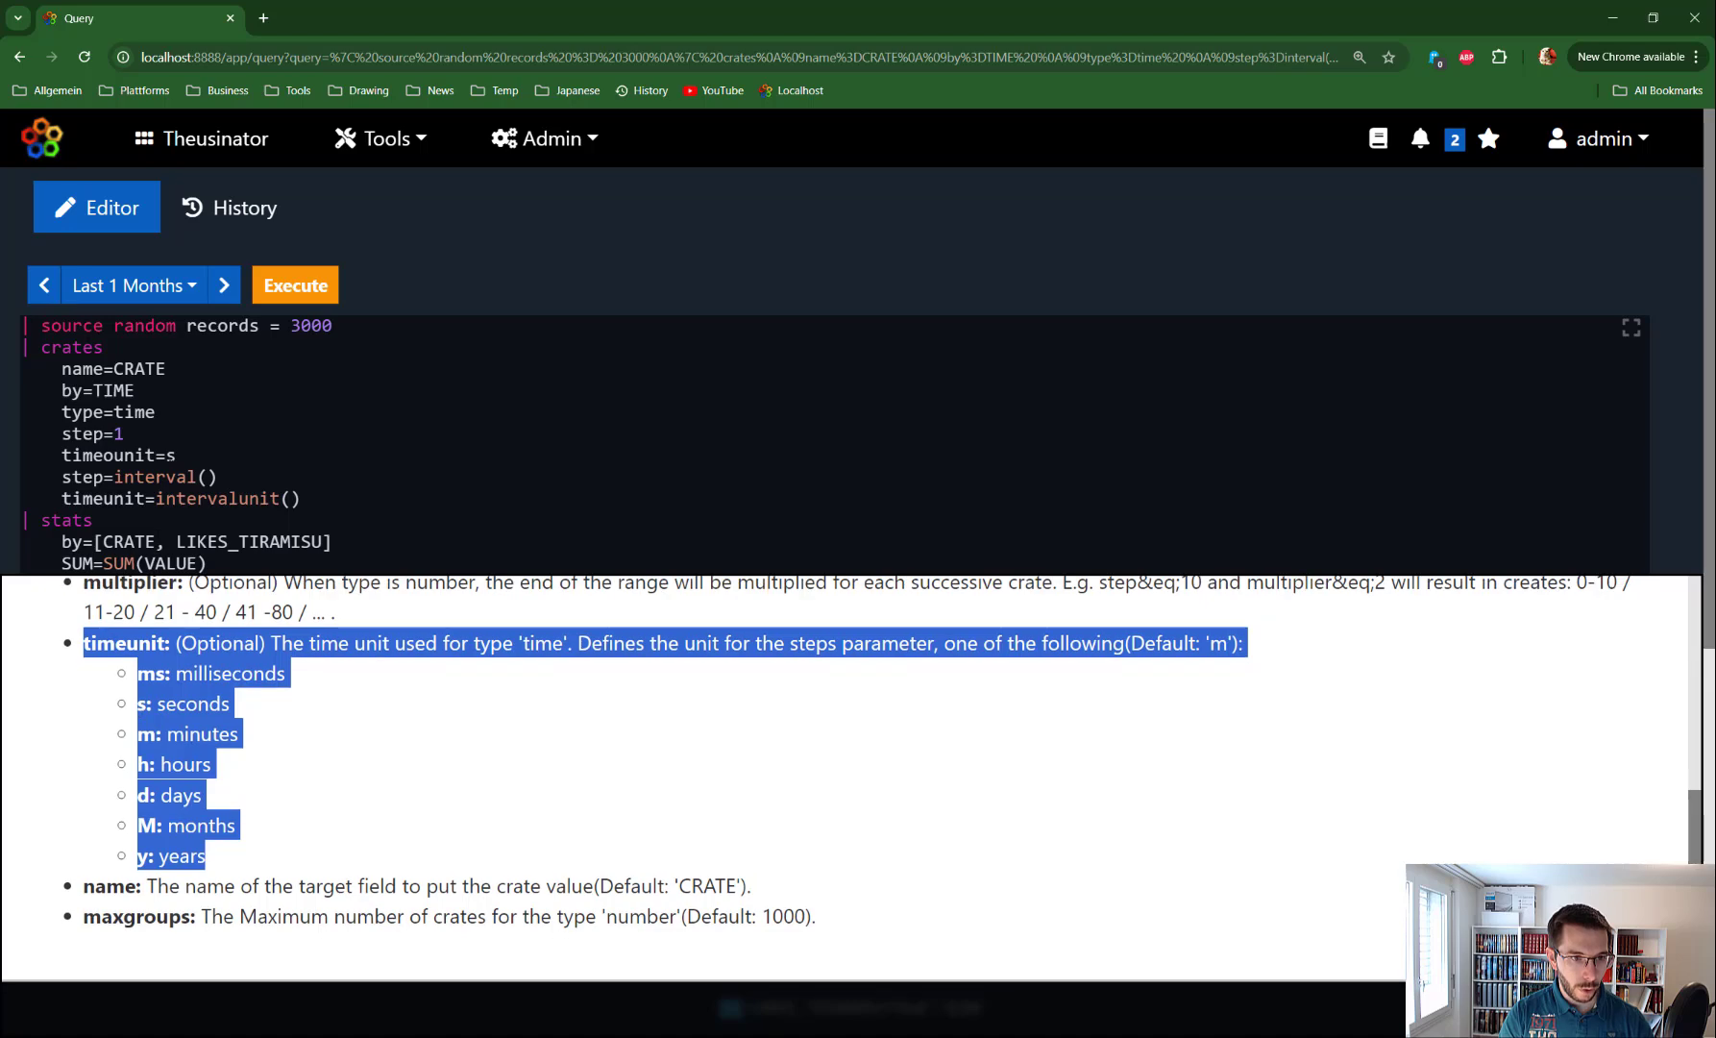
pyautogui.click(125, 435)
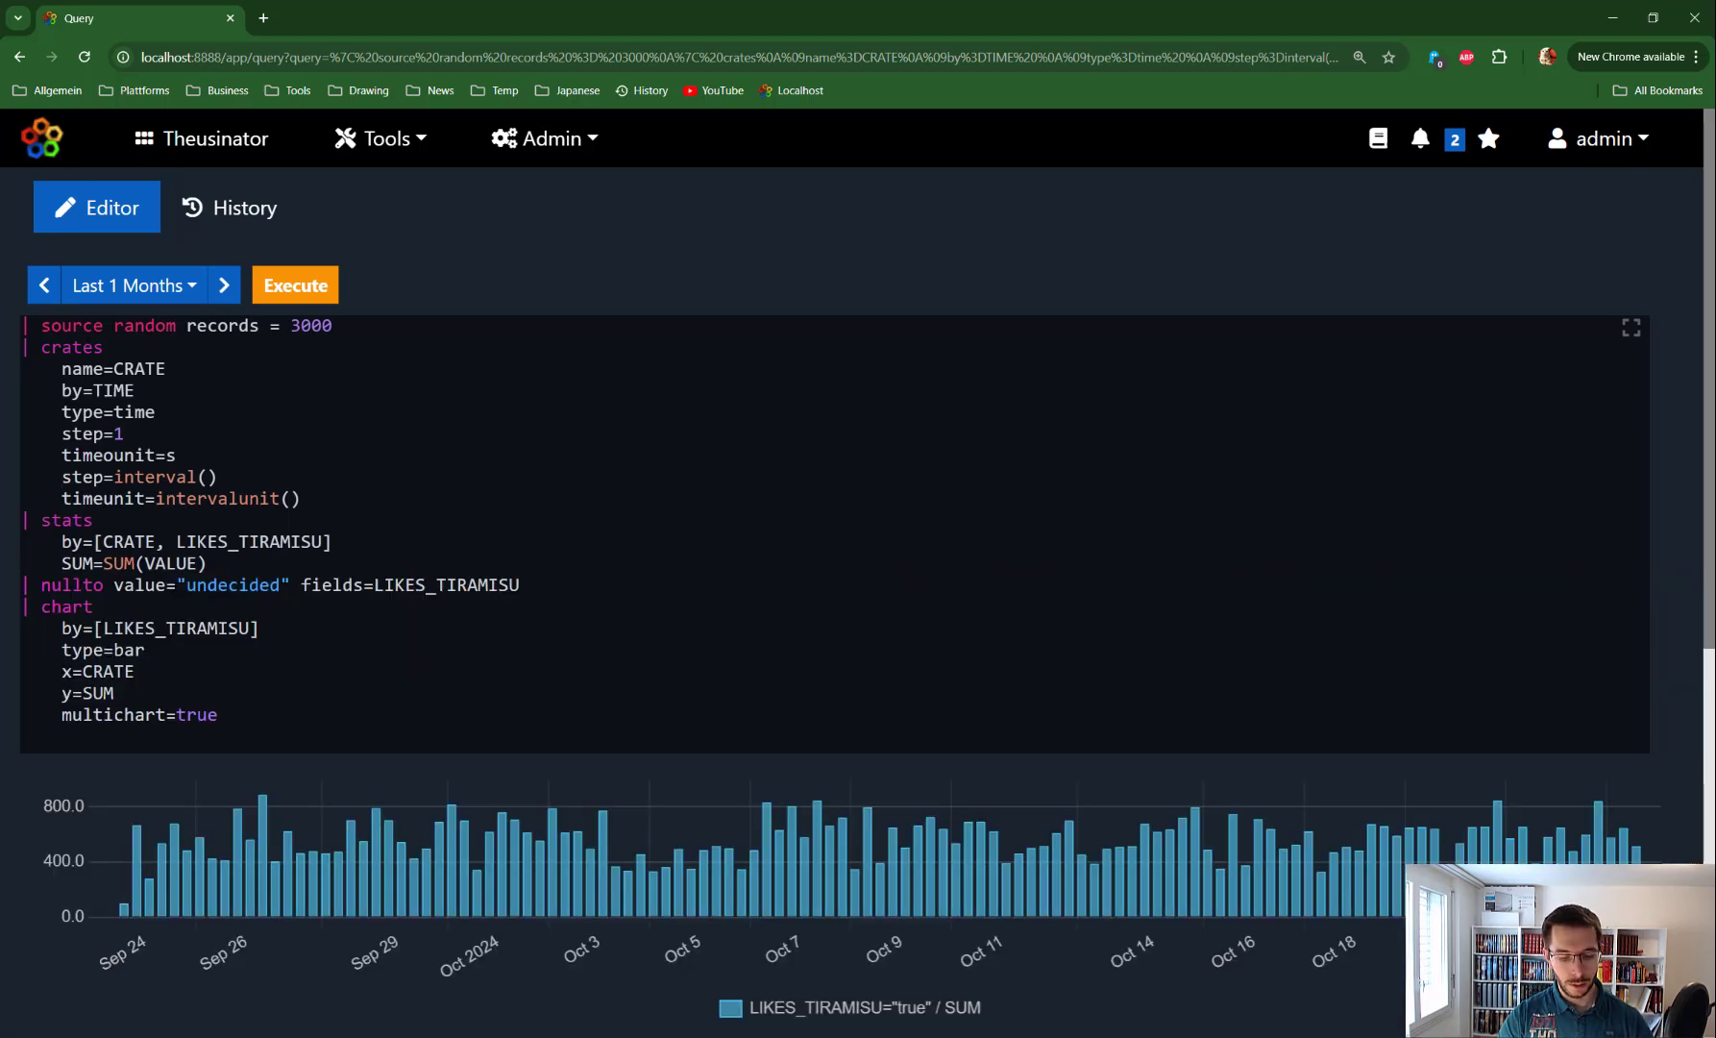
pyautogui.write('#')
pyautogui.press('Down')
pyautogui.press('Left')
pyautogui.write('#')
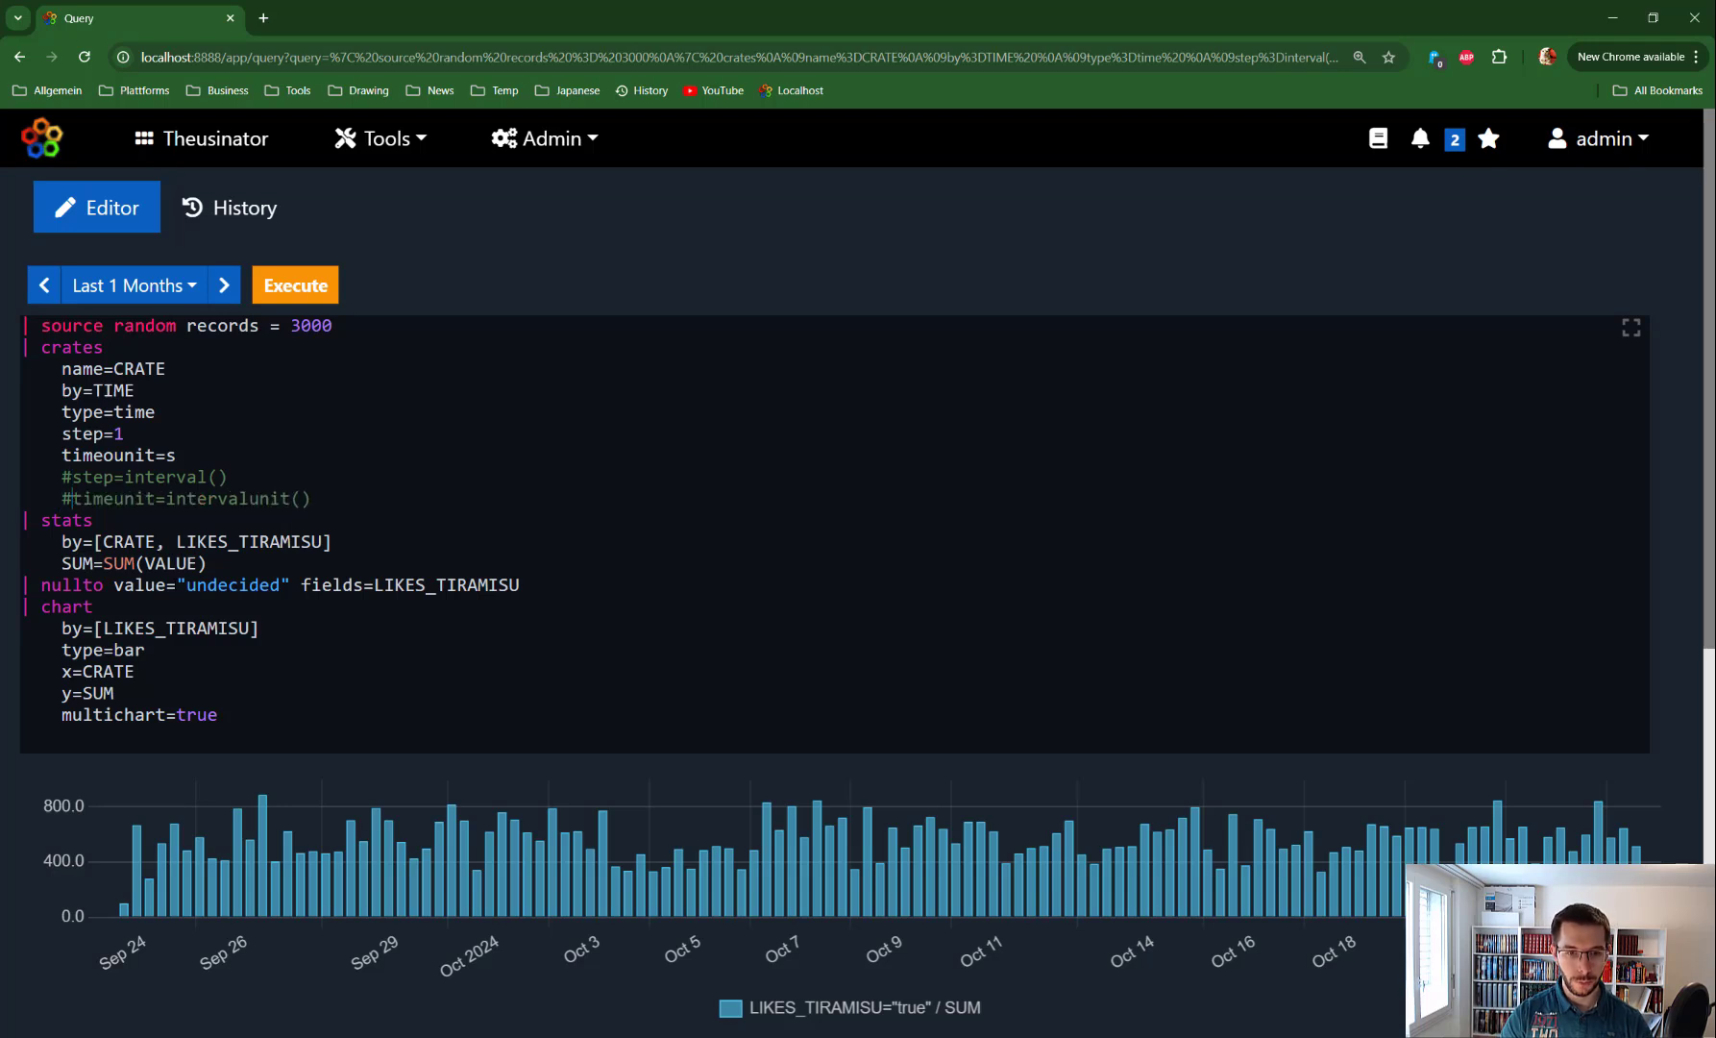
pyautogui.hotkey('ctrl', 'Return')
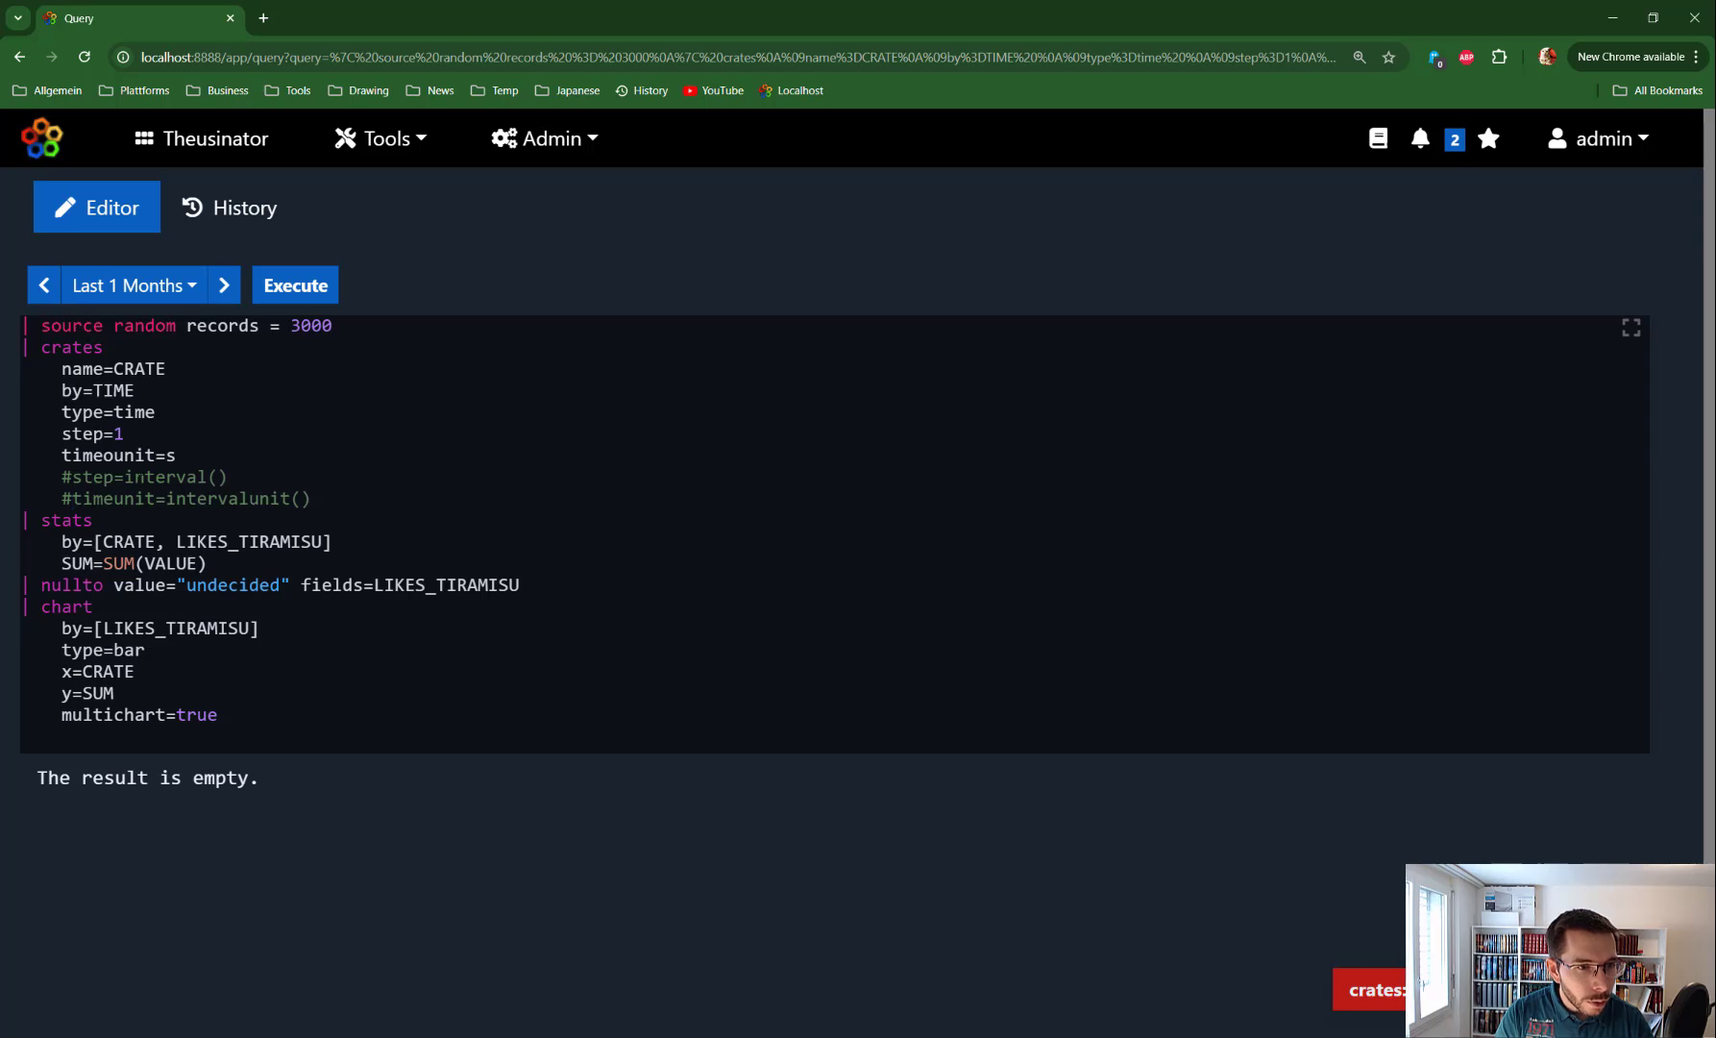
pyautogui.click(114, 455)
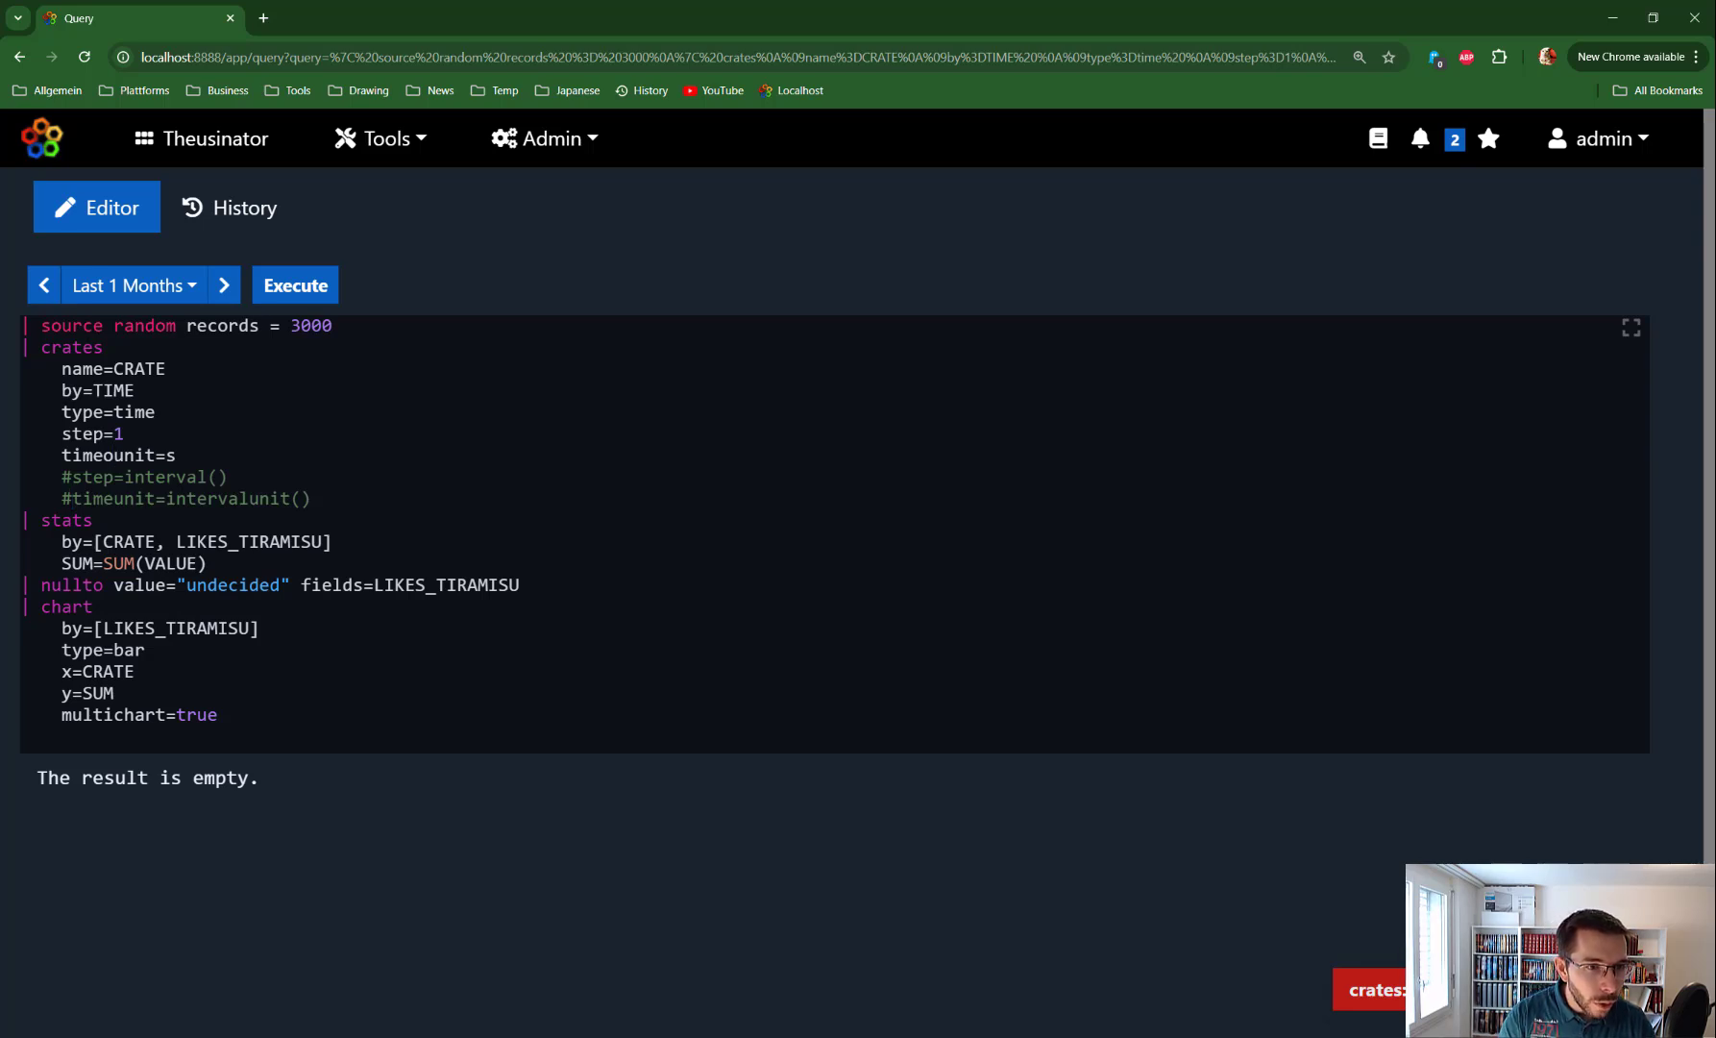
pyautogui.press('Delete')
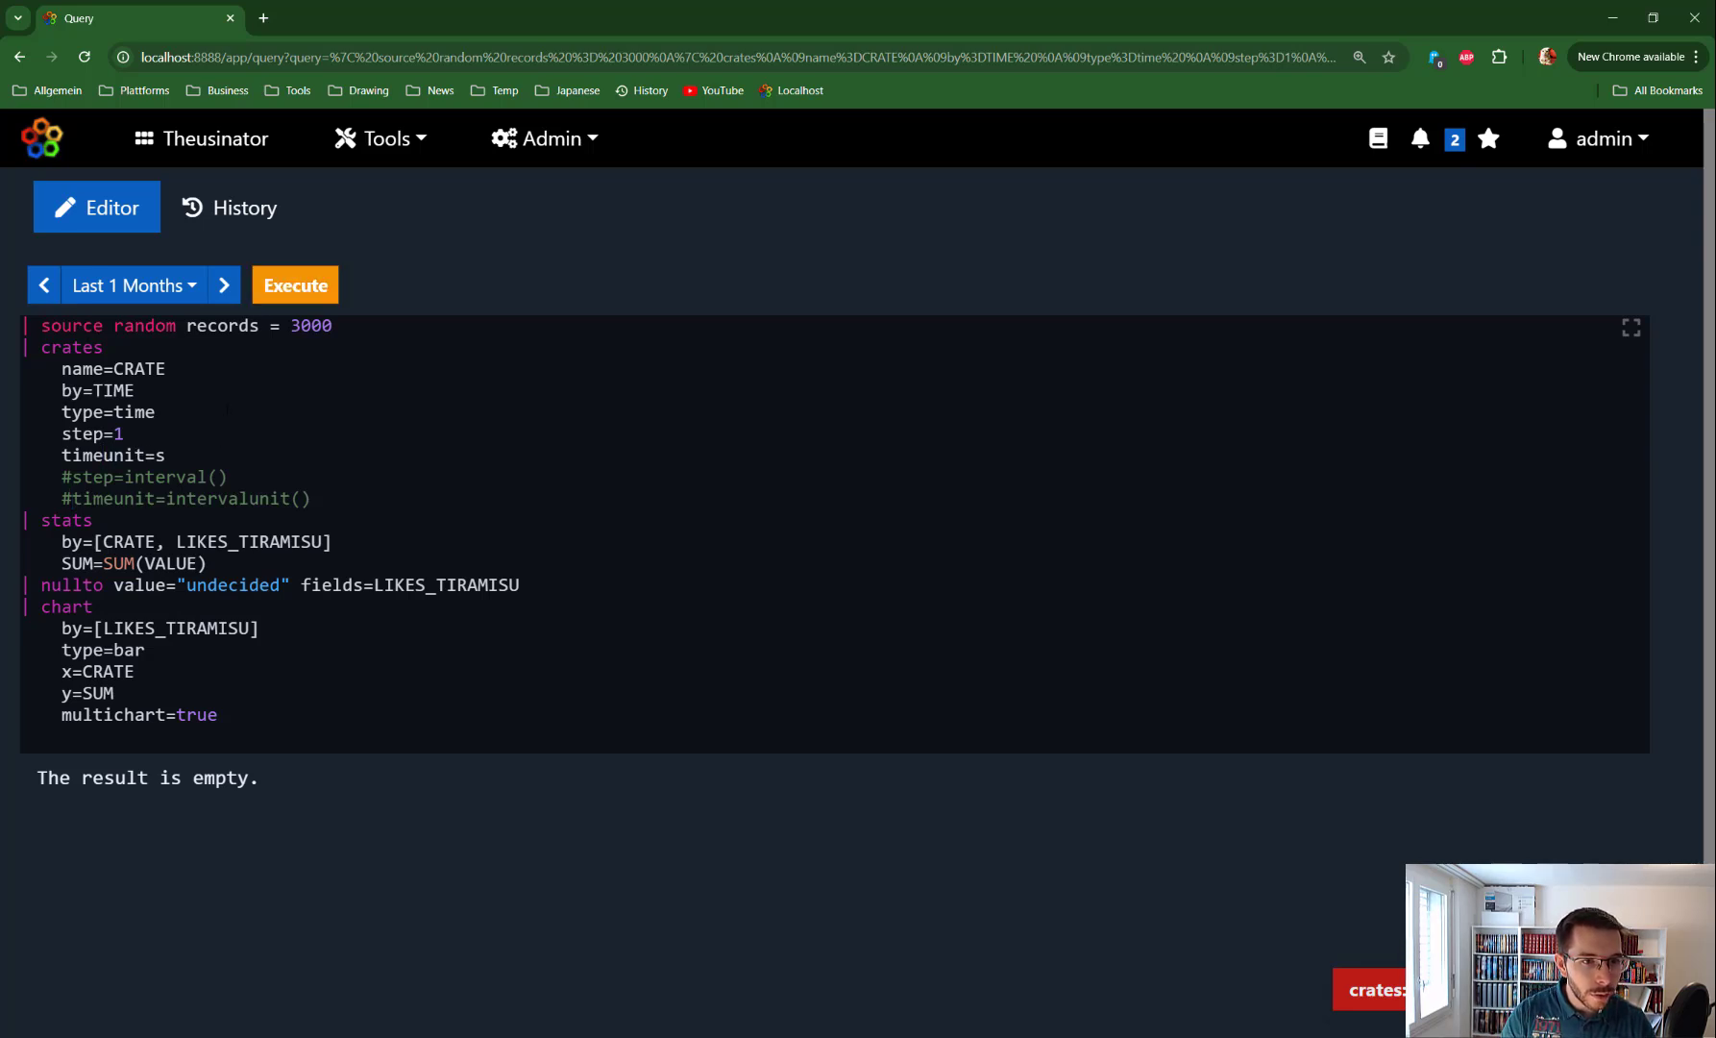
pyautogui.hotkey('ctrl', 'Return')
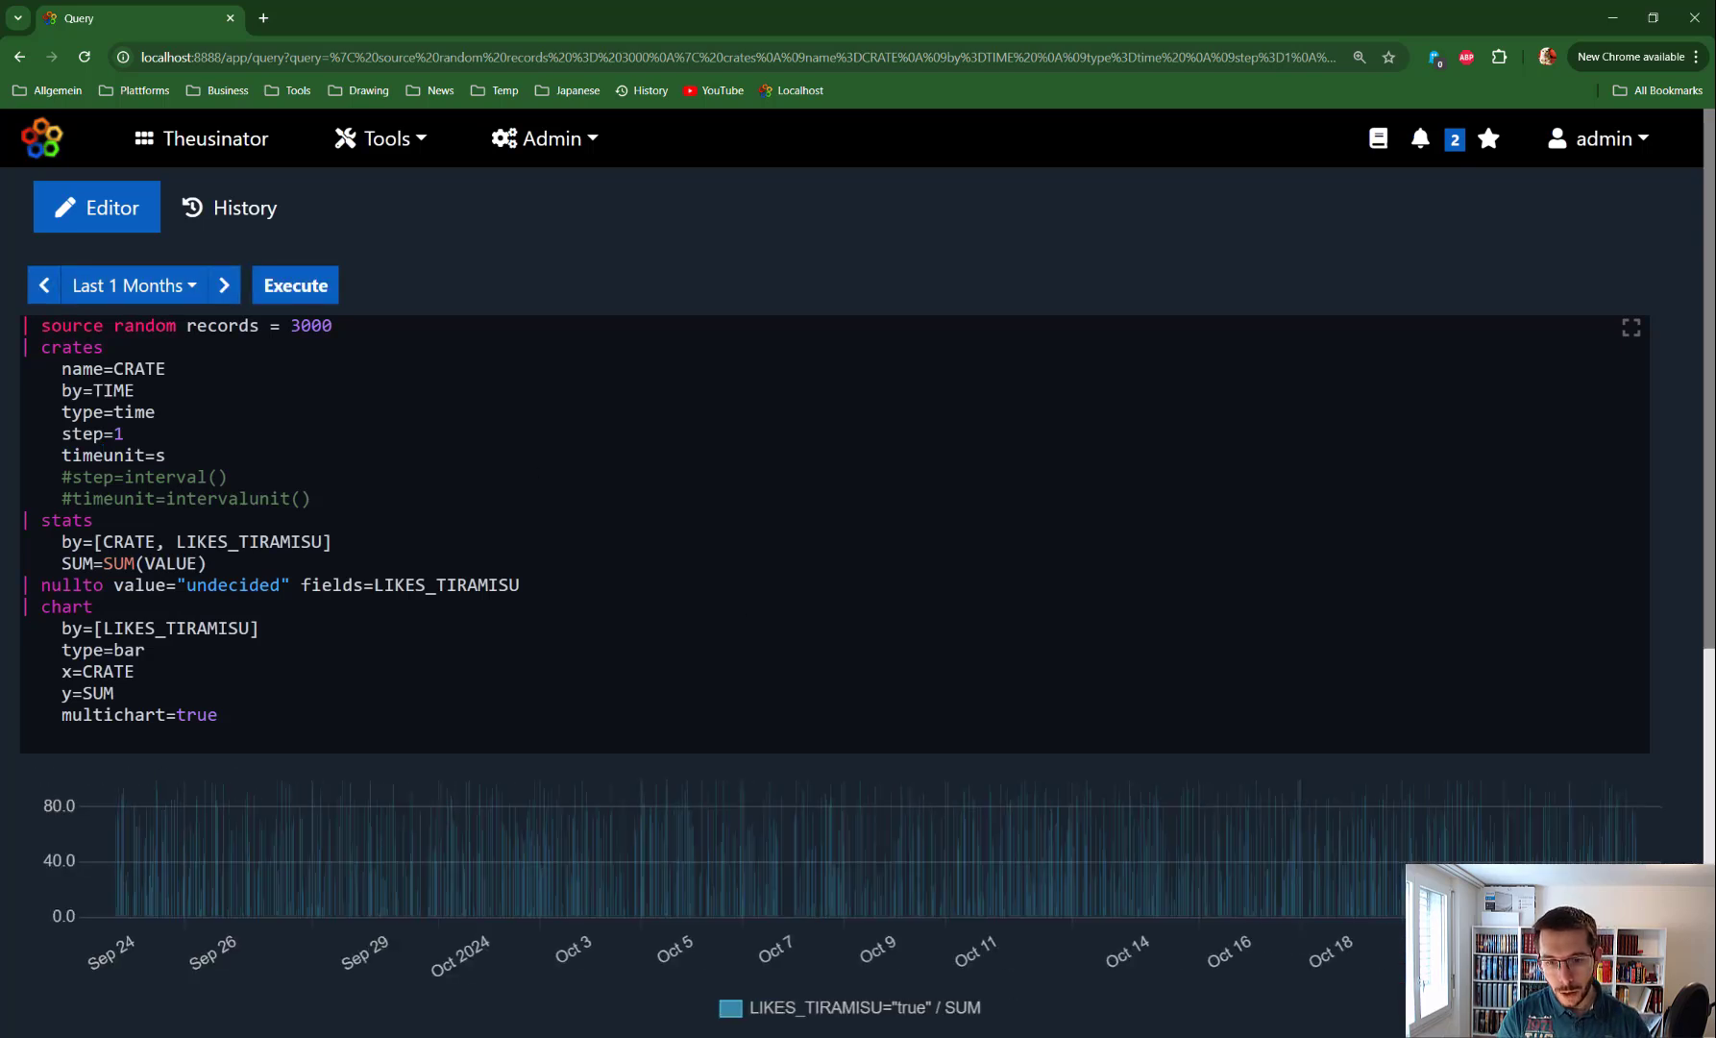
pyautogui.scroll(-1, 859, 602)
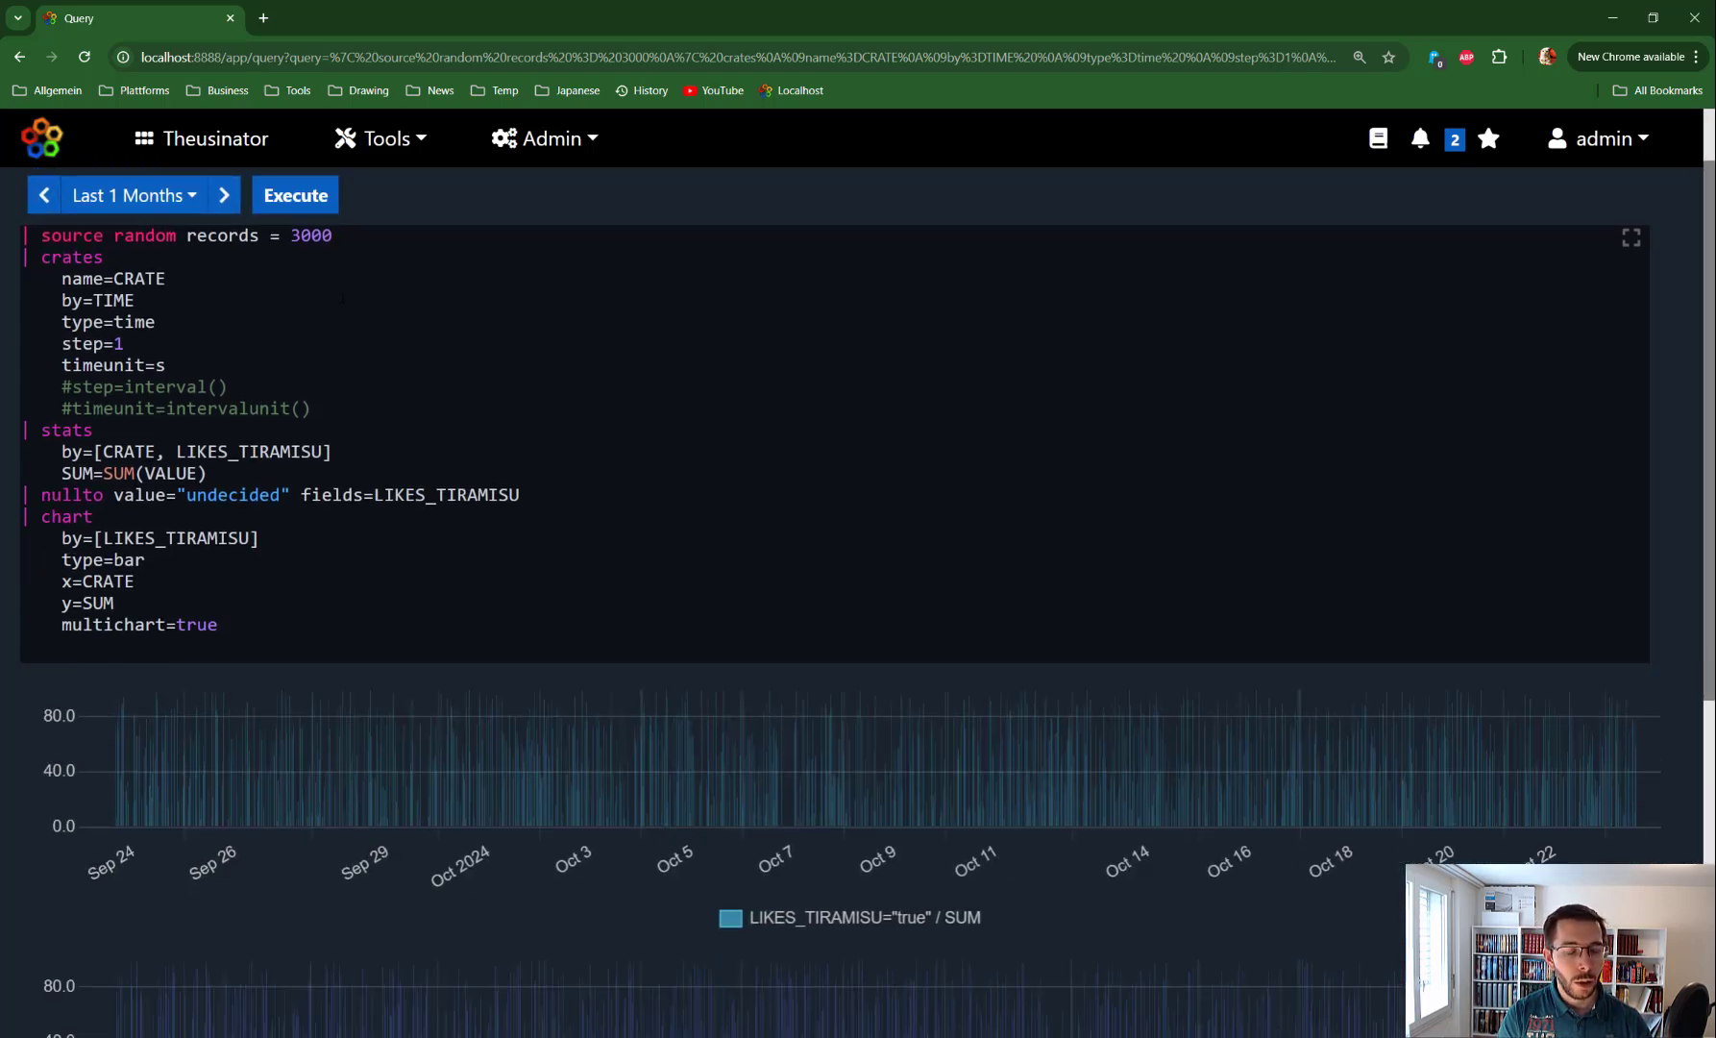
pyautogui.doubleClick(311, 236)
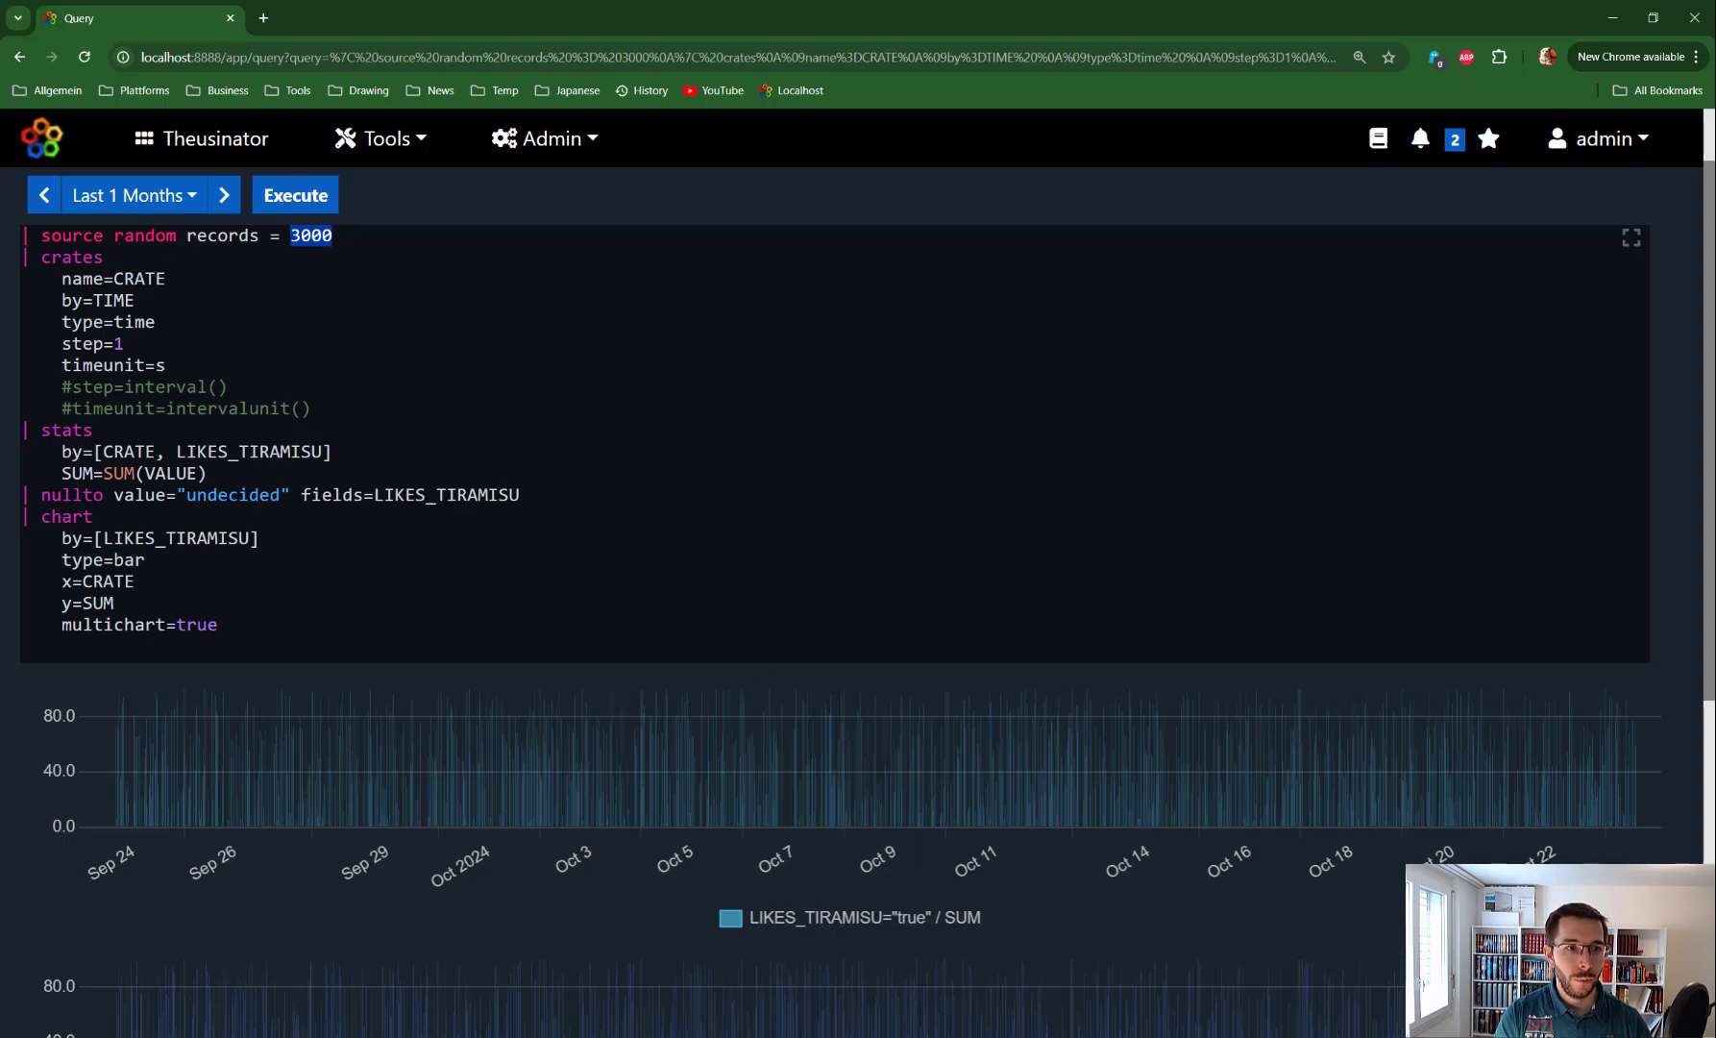
# Switch the range to Last 5 Minutes and inspect the step 1 and time unit s values
pyautogui.click(167, 197)
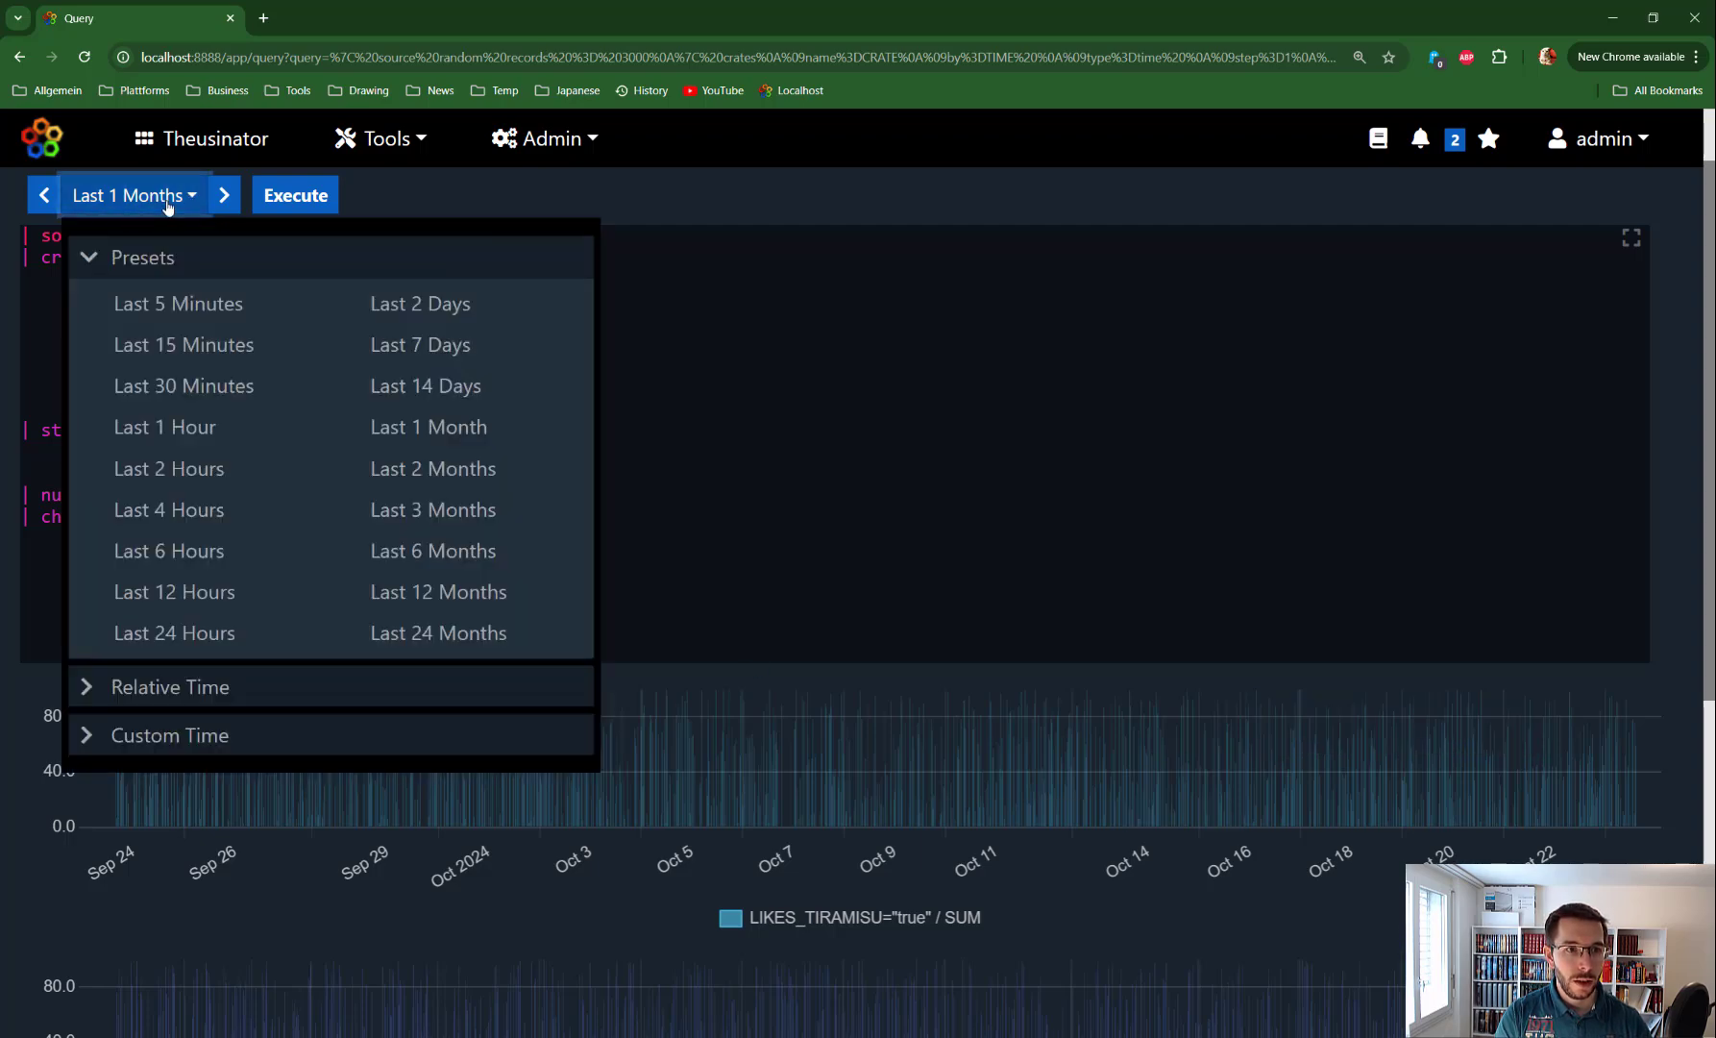
pyautogui.click(178, 303)
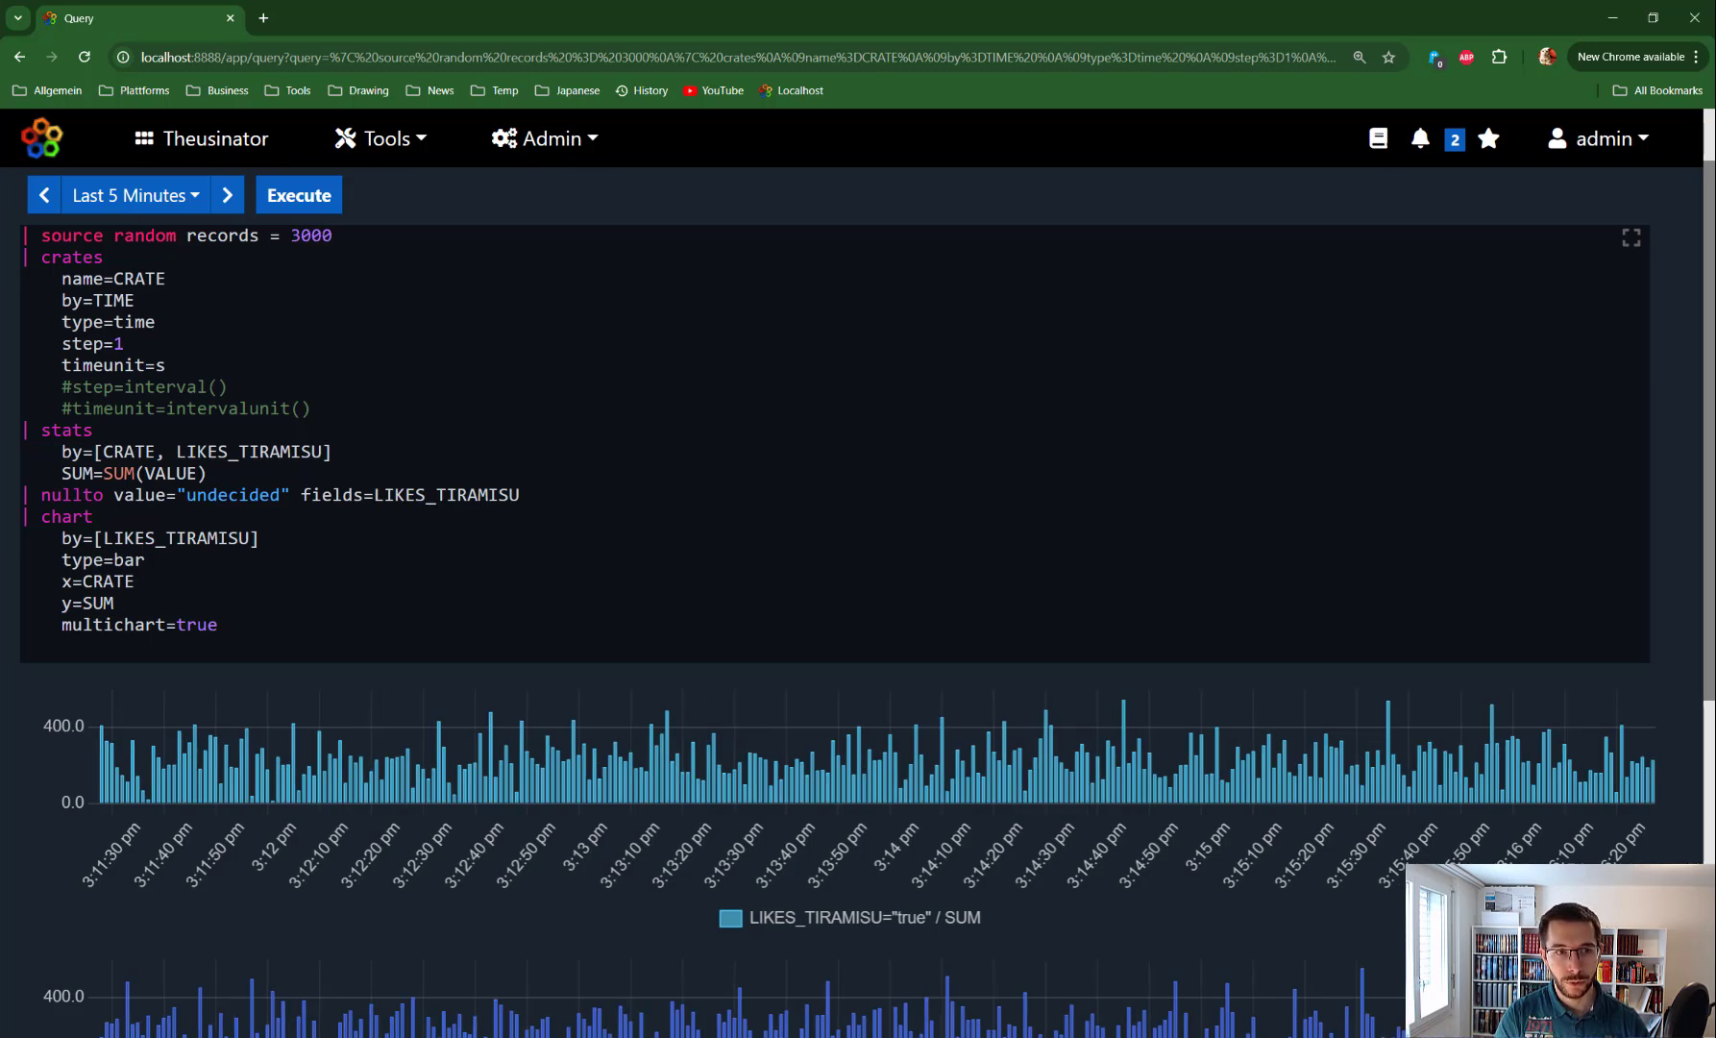
pyautogui.doubleClick(118, 344)
pyautogui.doubleClick(160, 366)
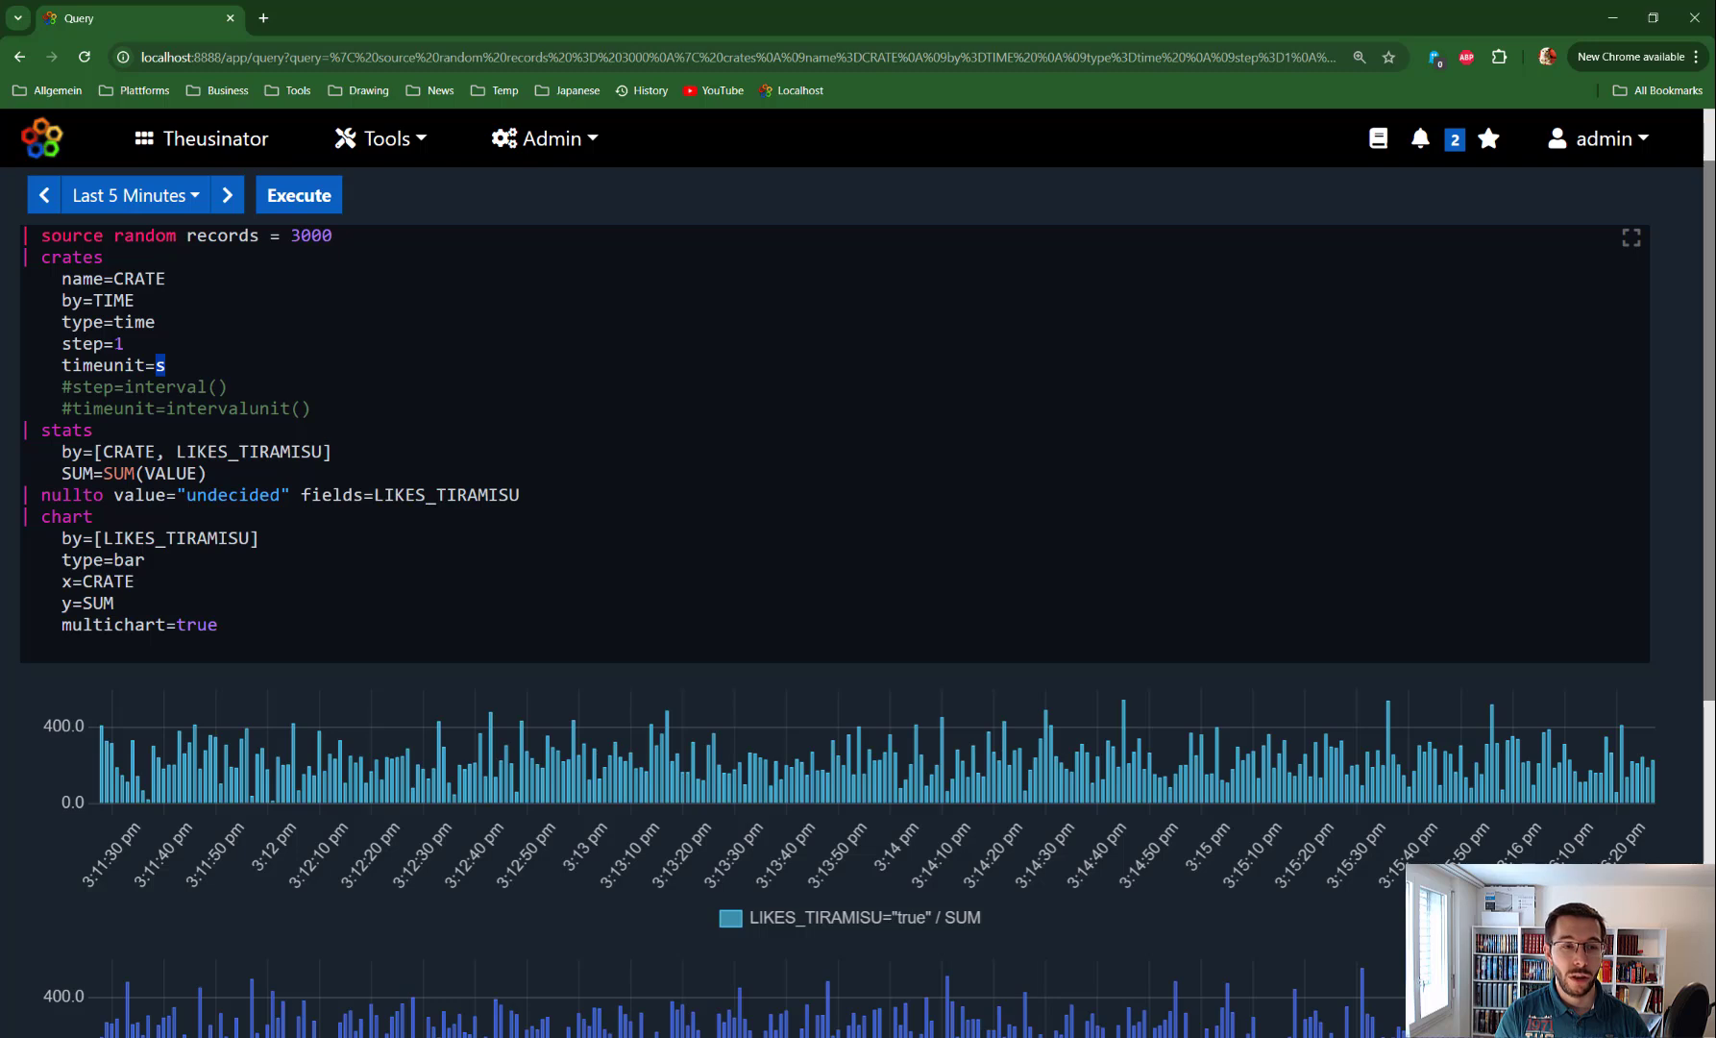
pyautogui.doubleClick(118, 344)
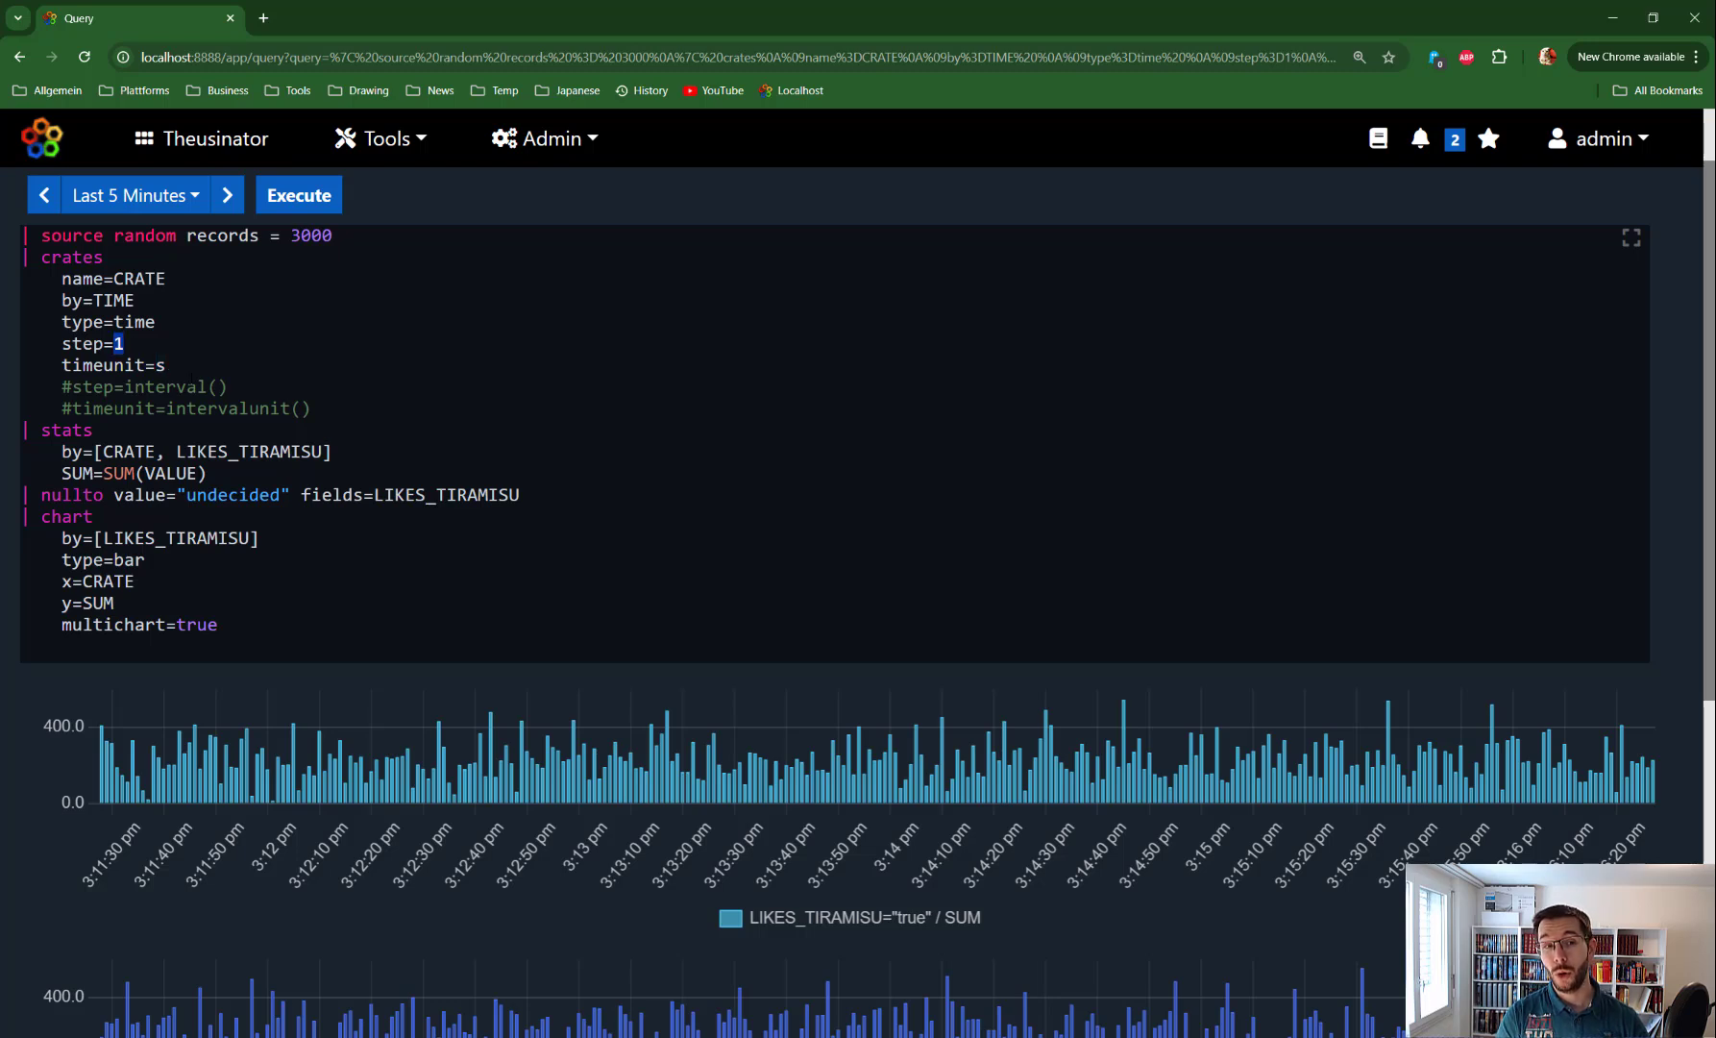
# Change the crates to step=5 with timeunit=m and execute the query
pyautogui.write('1')
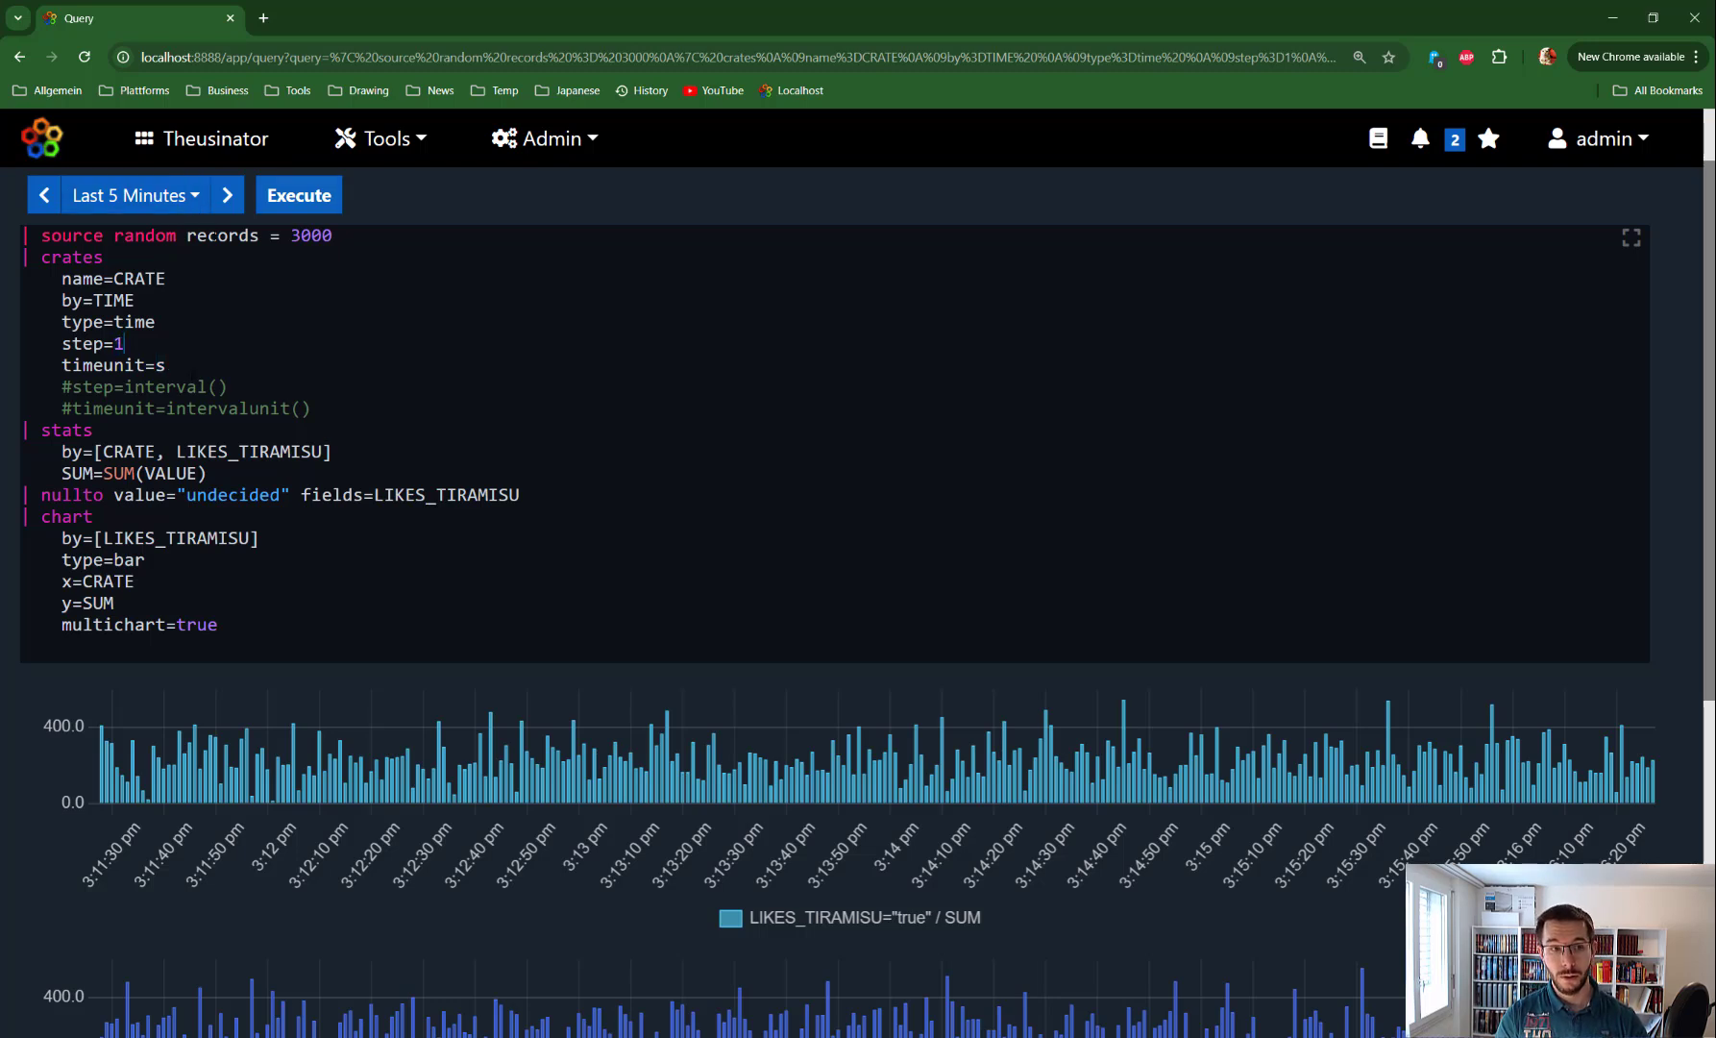
pyautogui.press('BackSpace')
pyautogui.write('5')
pyautogui.press('BackSpace')
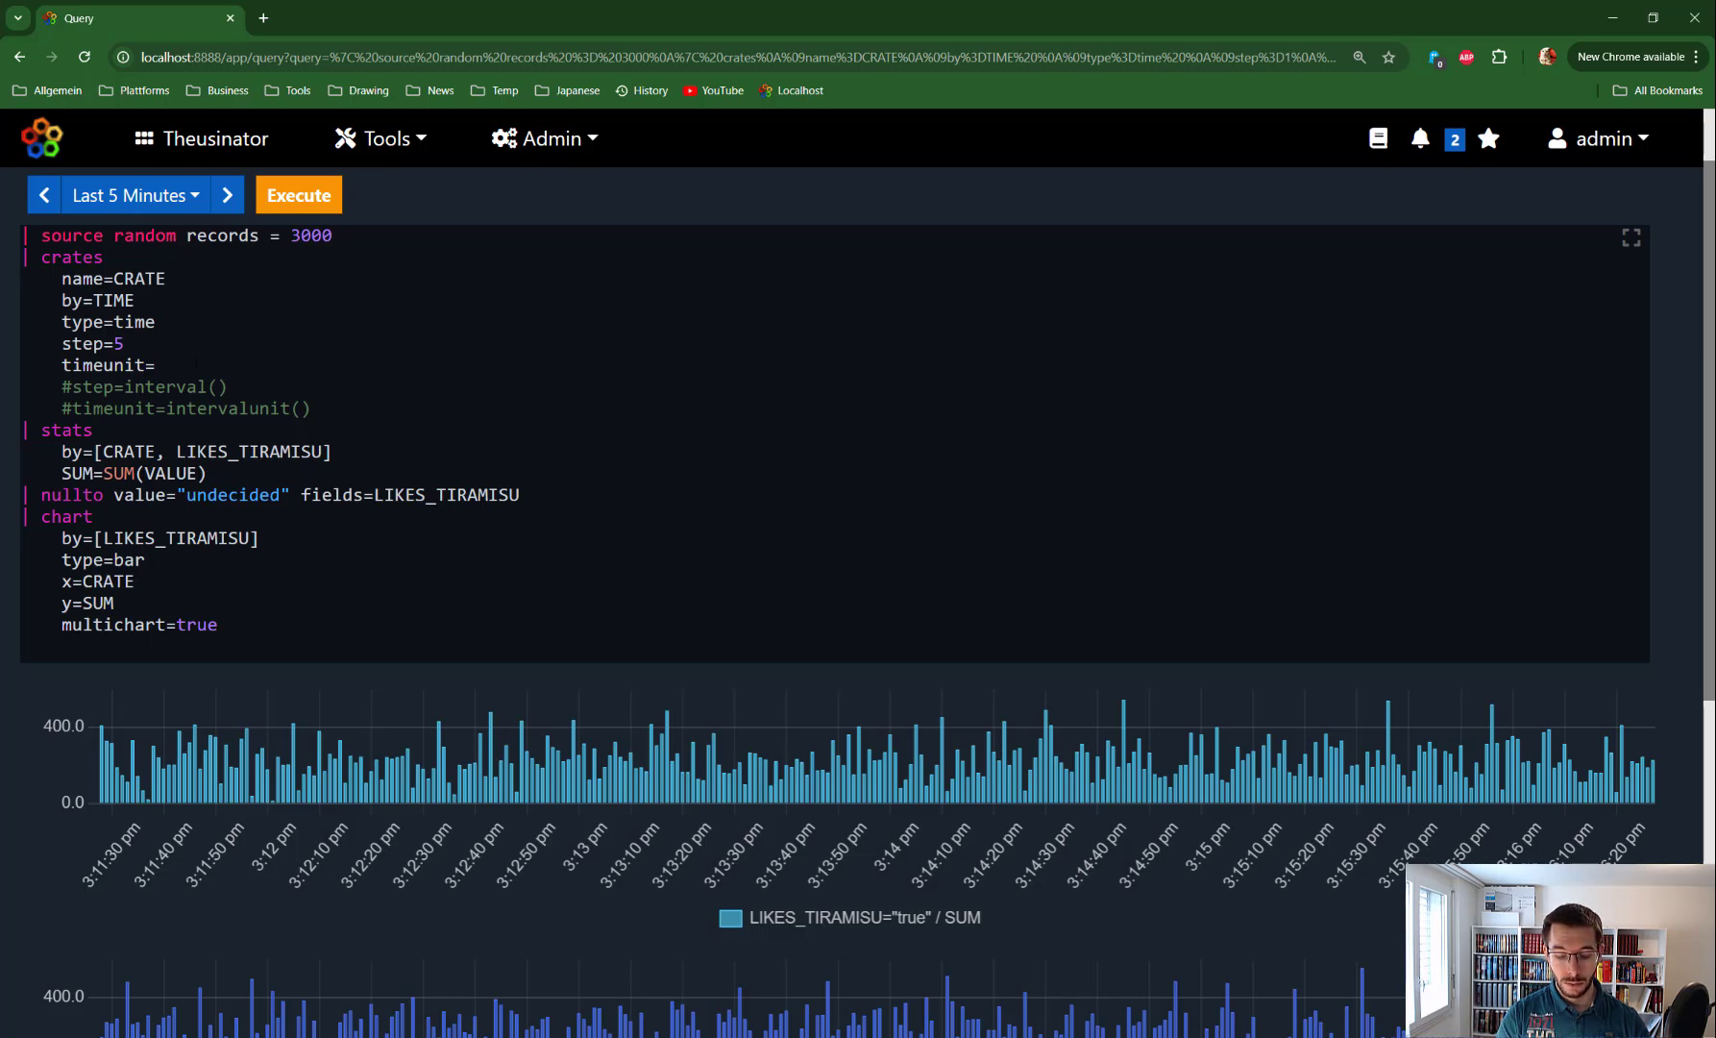
pyautogui.write('m')
pyautogui.click(277, 212)
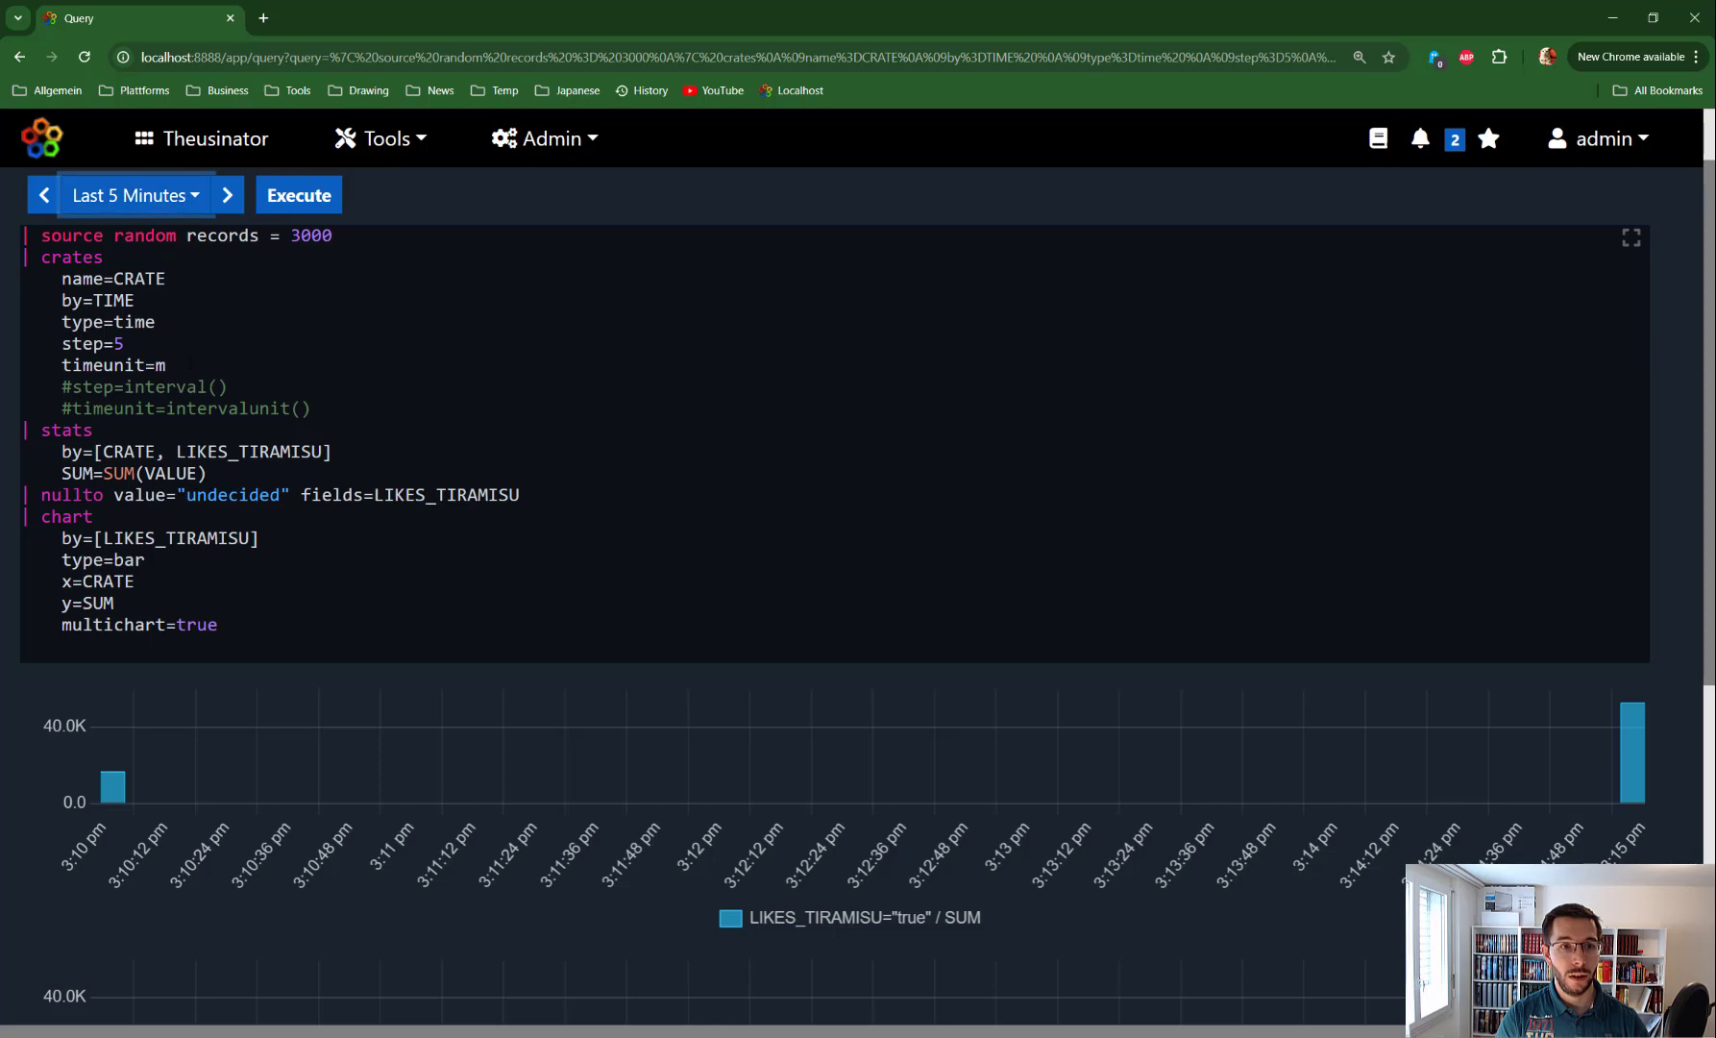
# Switch the time range to Last 24 Hours, then to Last 7 Days
pyautogui.click(134, 195)
pyautogui.click(173, 633)
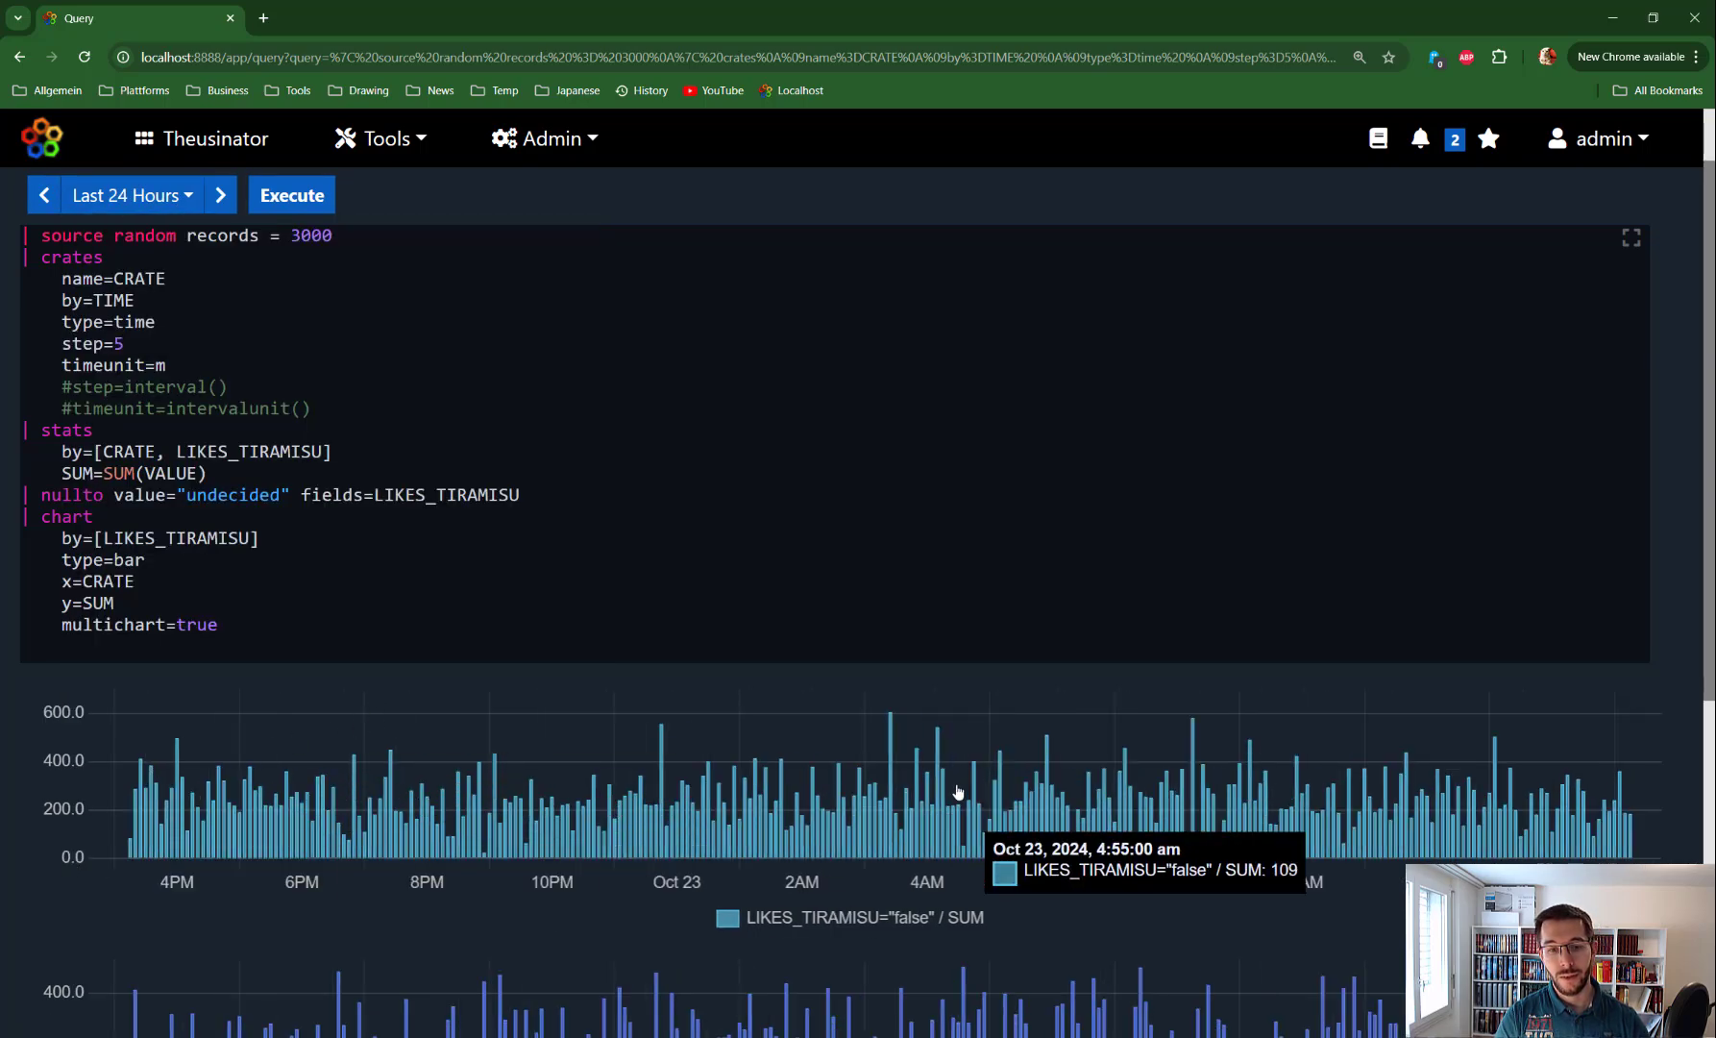
pyautogui.click(185, 198)
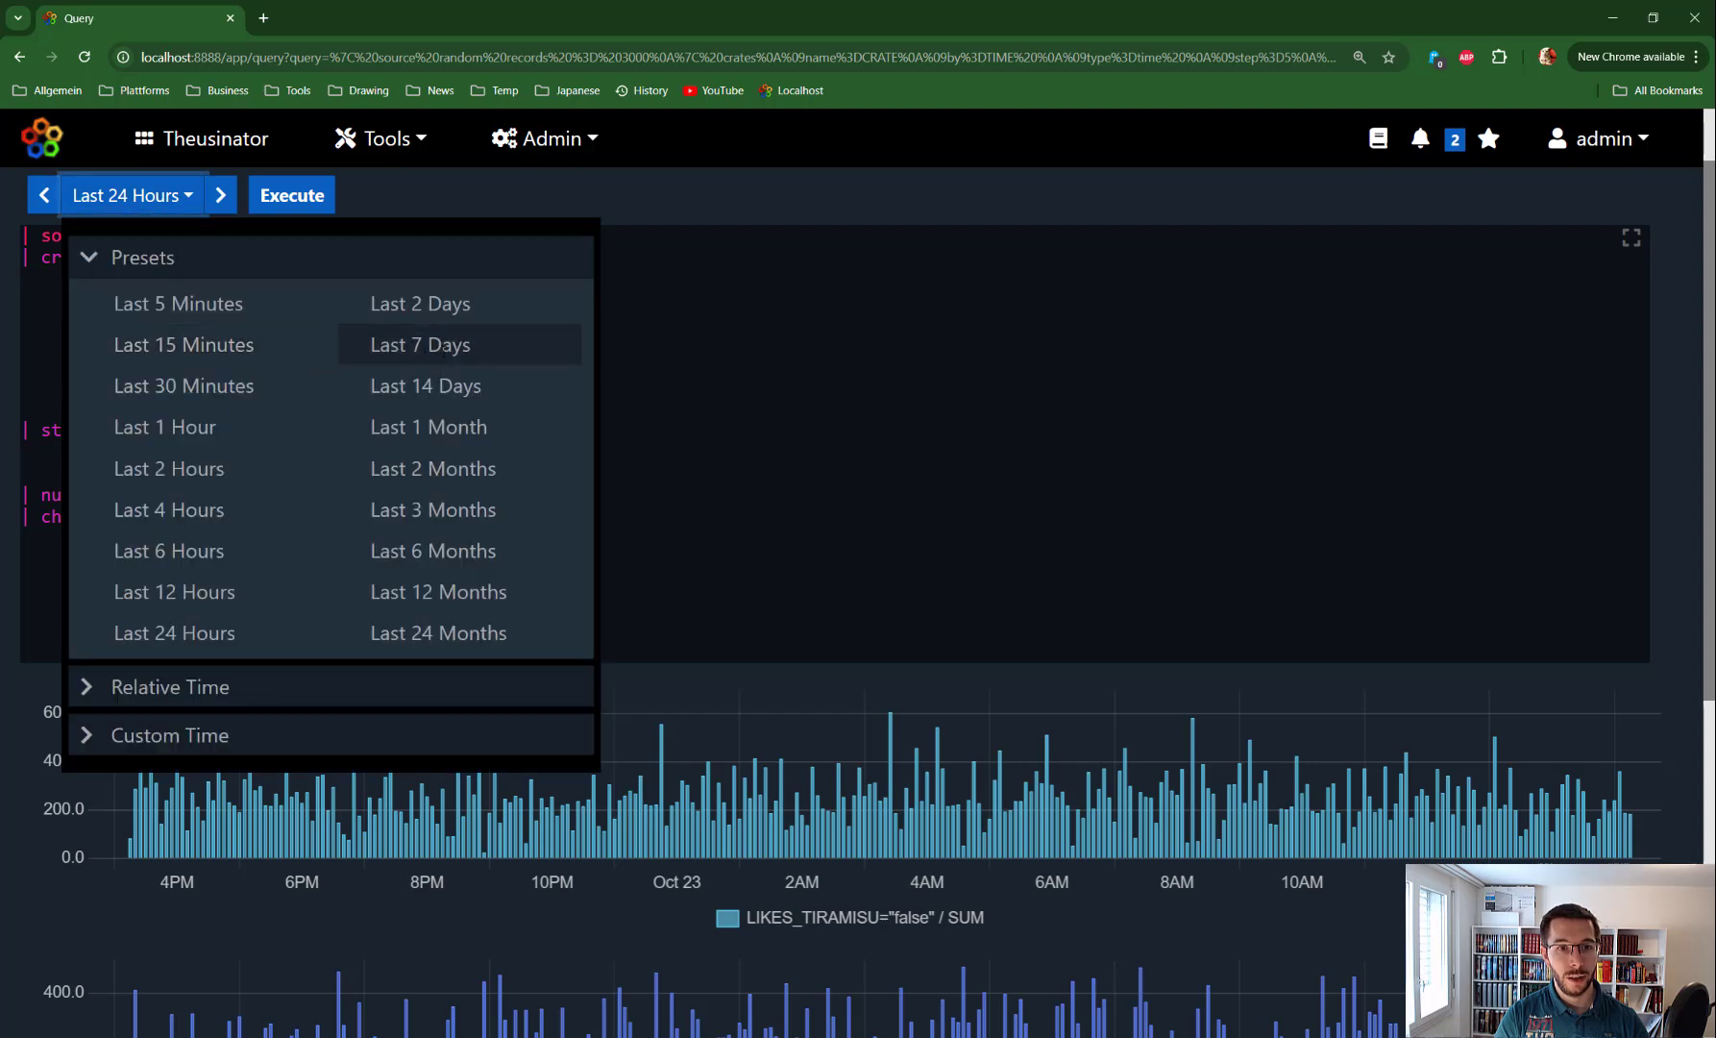
pyautogui.click(420, 344)
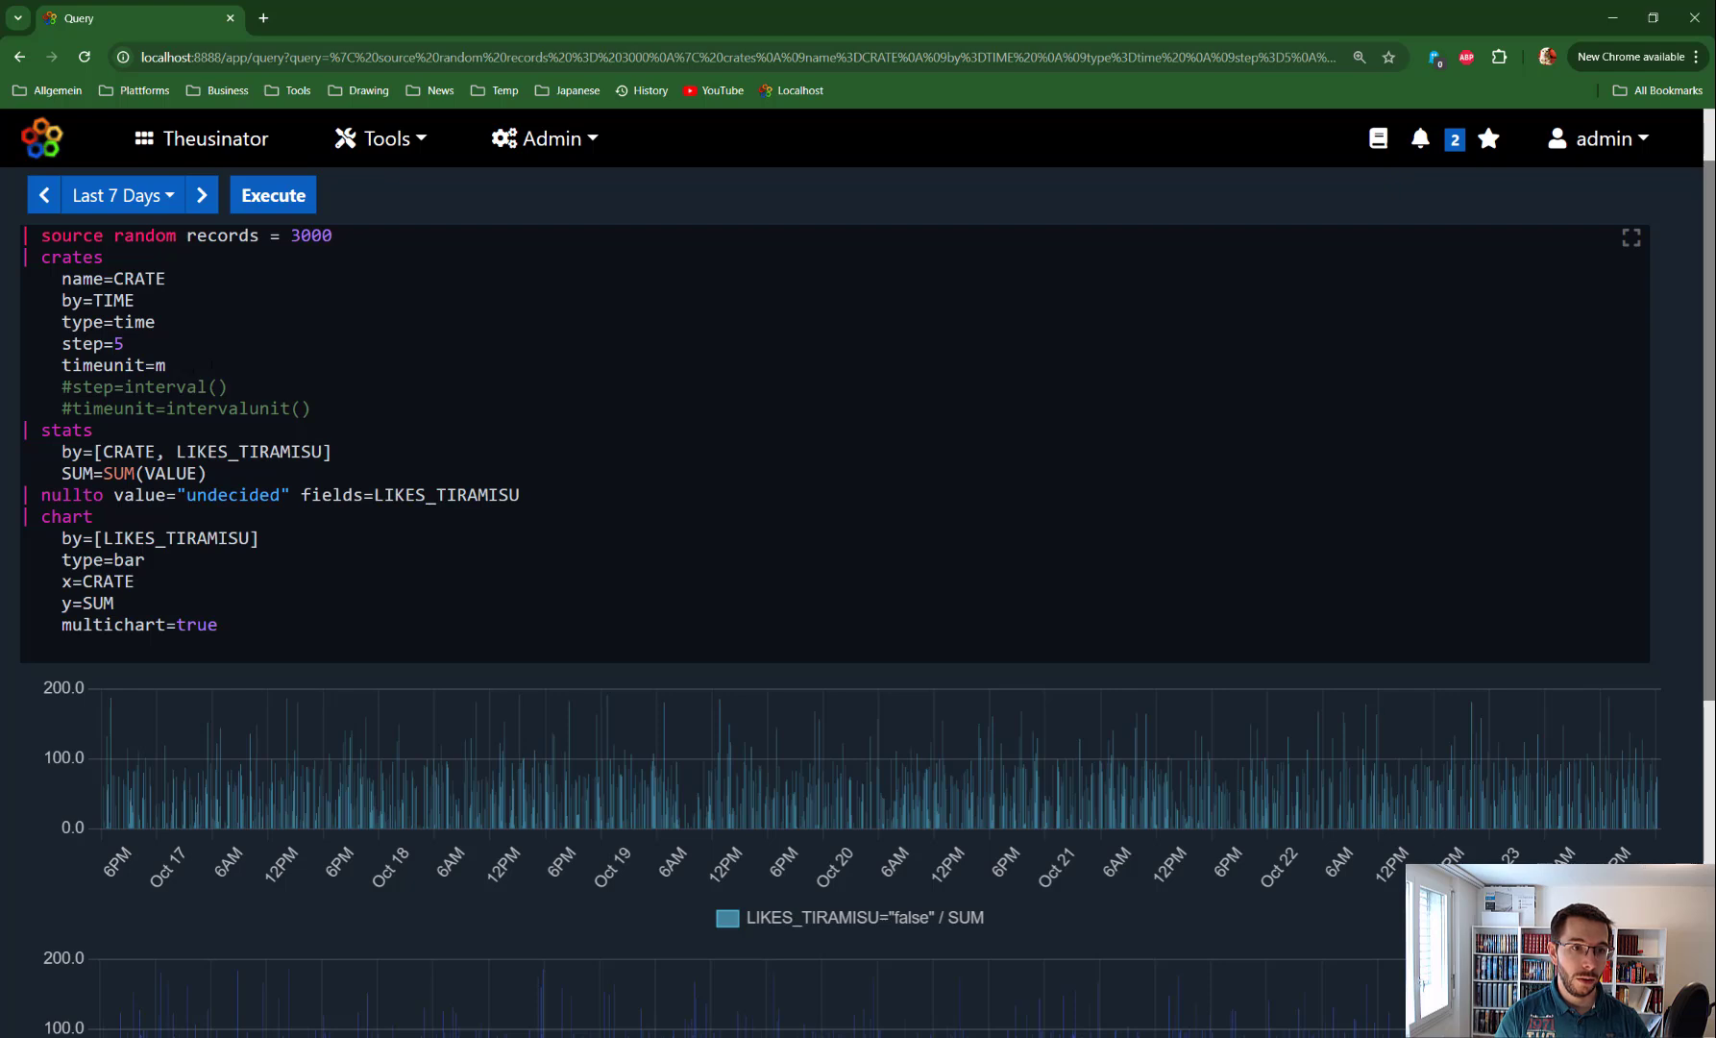
pyautogui.moveTo(173, 365); pyautogui.dragTo(62, 344)
# Delete the step=5 and timeunit=m lines and uncomment the interval() and intervalunit() lines
pyautogui.press('BackSpace')
pyautogui.press('Delete')
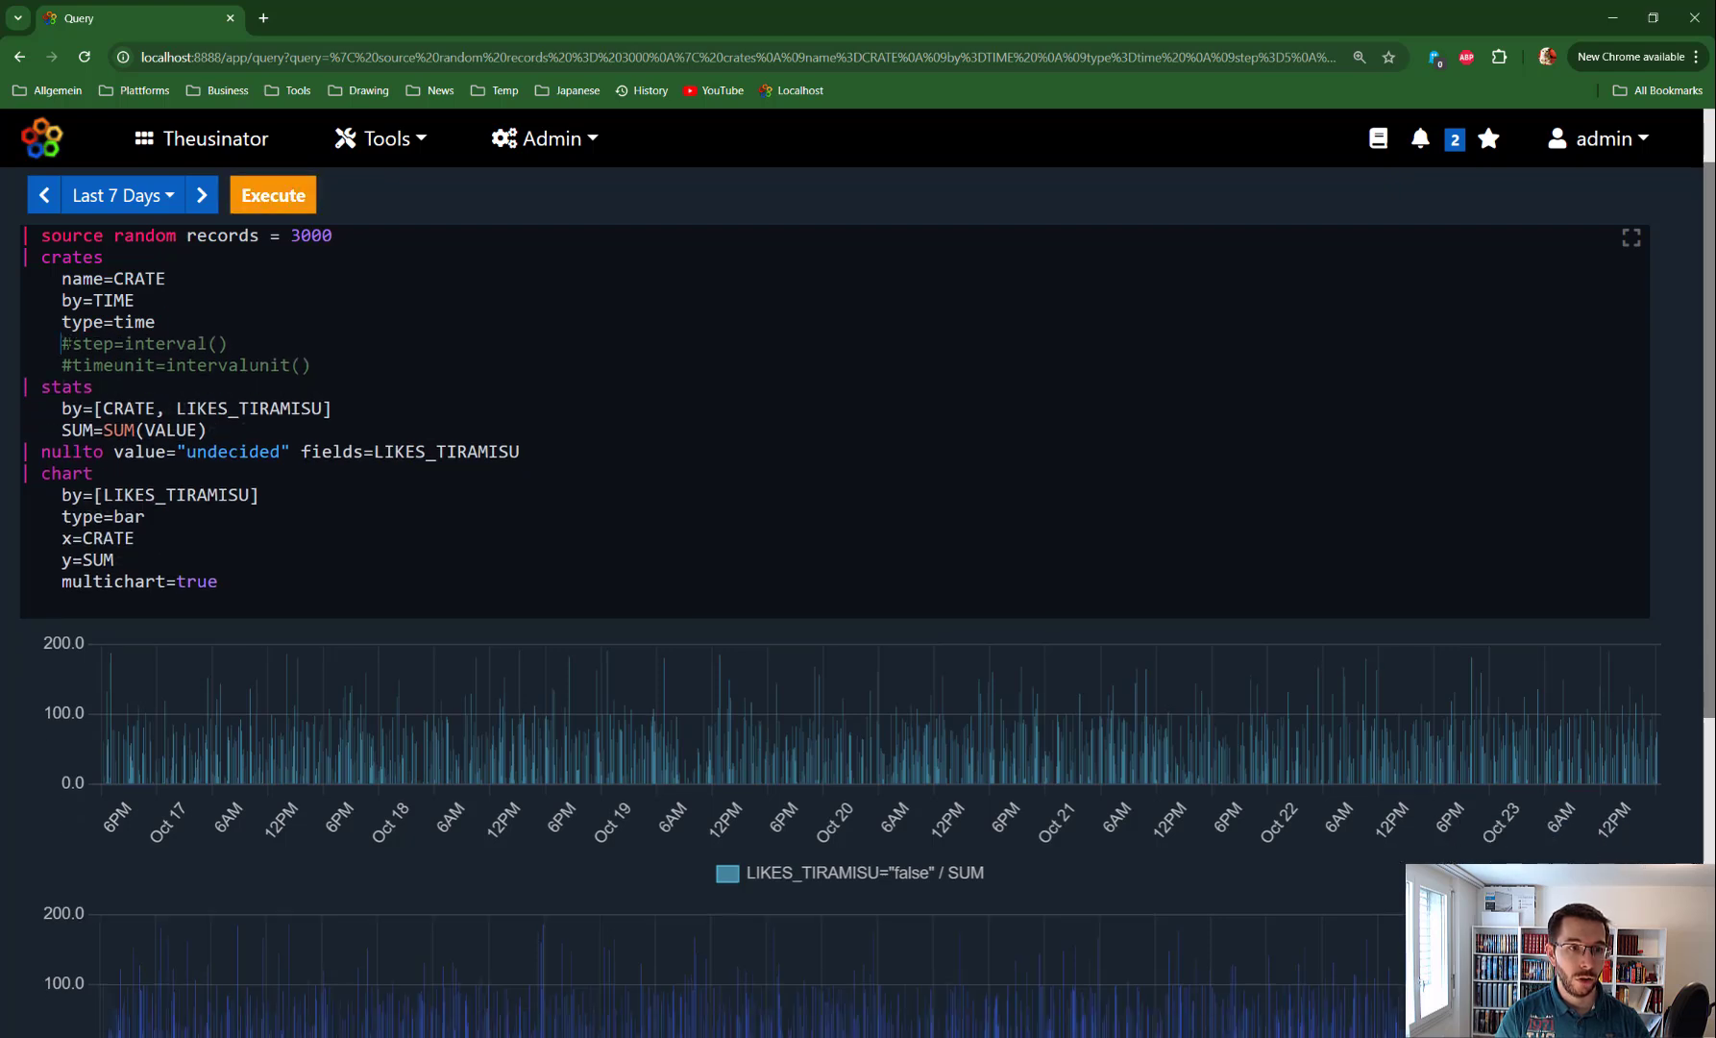
pyautogui.press('Delete')
pyautogui.press('Down')
pyautogui.press('Delete')
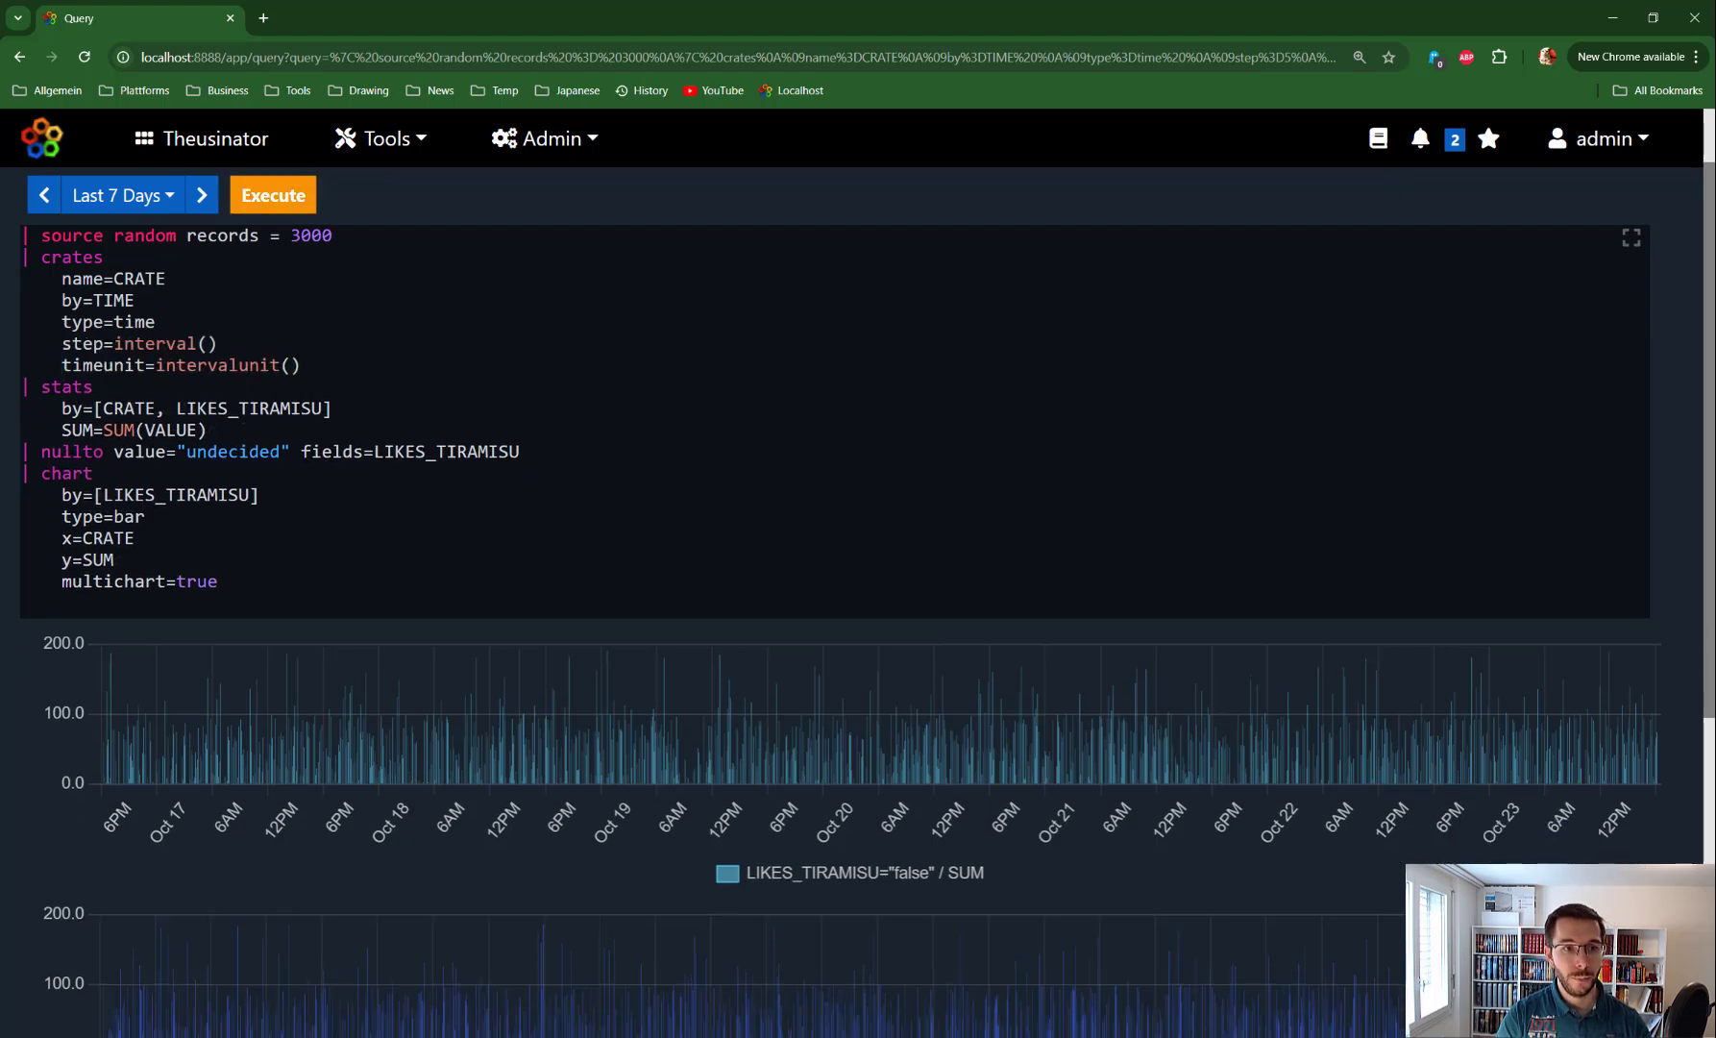
# Execute the adaptive query, getting fewer, wider bars reaching about 1.2K, and highlight interval() and intervalunit()
pyautogui.hotkey('shift', 'Left')
pyautogui.hotkey('shift', 'Left')
pyautogui.hotkey('shift', 'Left')
pyautogui.hotkey('shift', 'Left')
pyautogui.hotkey('shift', 'Left')
pyautogui.hotkey('shift', 'Left')
pyautogui.hotkey('shift', 'Left')
pyautogui.hotkey('shift', 'Left')
pyautogui.hotkey('shift', 'Left')
pyautogui.hotkey('shift', 'Left')
pyautogui.hotkey('shift', 'Left')
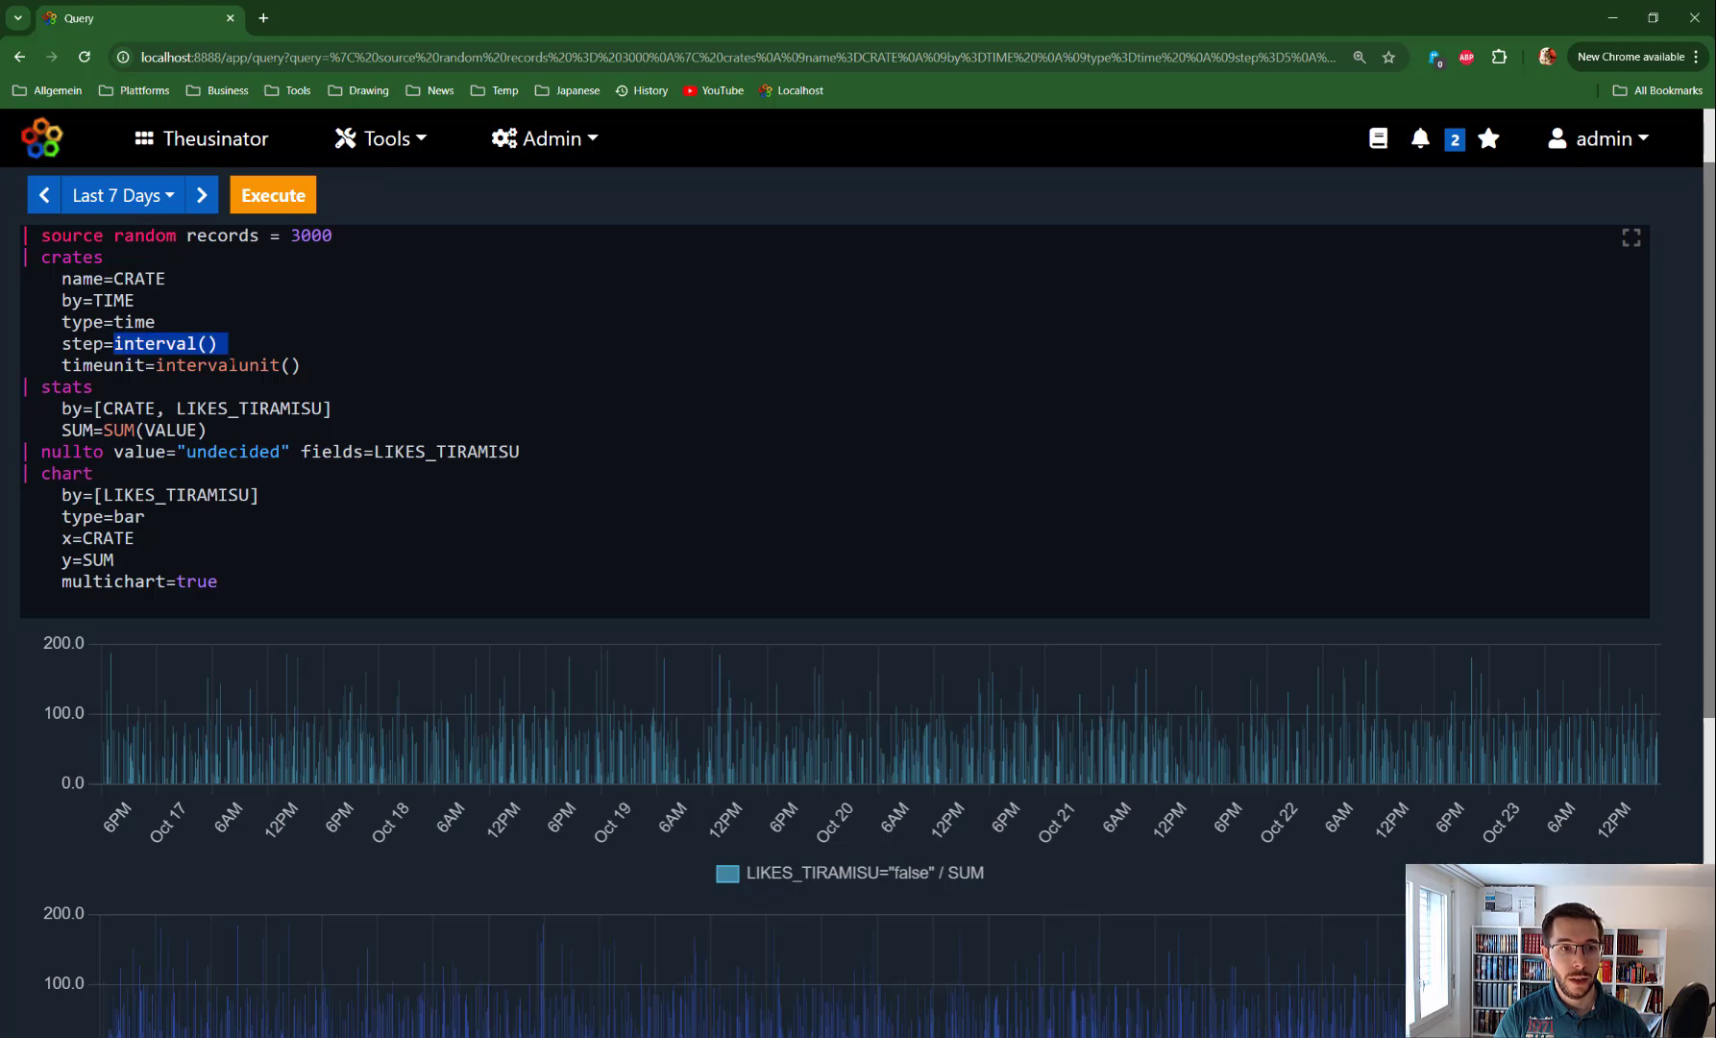
pyautogui.press('Down')
pyautogui.press('End')
pyautogui.hotkey('shift', 'Left')
pyautogui.hotkey('shift', 'Left')
pyautogui.hotkey('shift', 'Left')
pyautogui.hotkey('shift', 'Left')
pyautogui.hotkey('shift', 'Left')
pyautogui.hotkey('shift', 'Left')
pyautogui.hotkey('shift', 'Left')
pyautogui.hotkey('shift', 'Left')
pyautogui.hotkey('shift', 'Left')
pyautogui.hotkey('shift', 'Left')
pyautogui.hotkey('shift', 'Left')
pyautogui.hotkey('shift', 'Left')
pyautogui.hotkey('shift', 'Left')
pyautogui.hotkey('shift', 'Left')
pyautogui.hotkey('shift', 'Left')
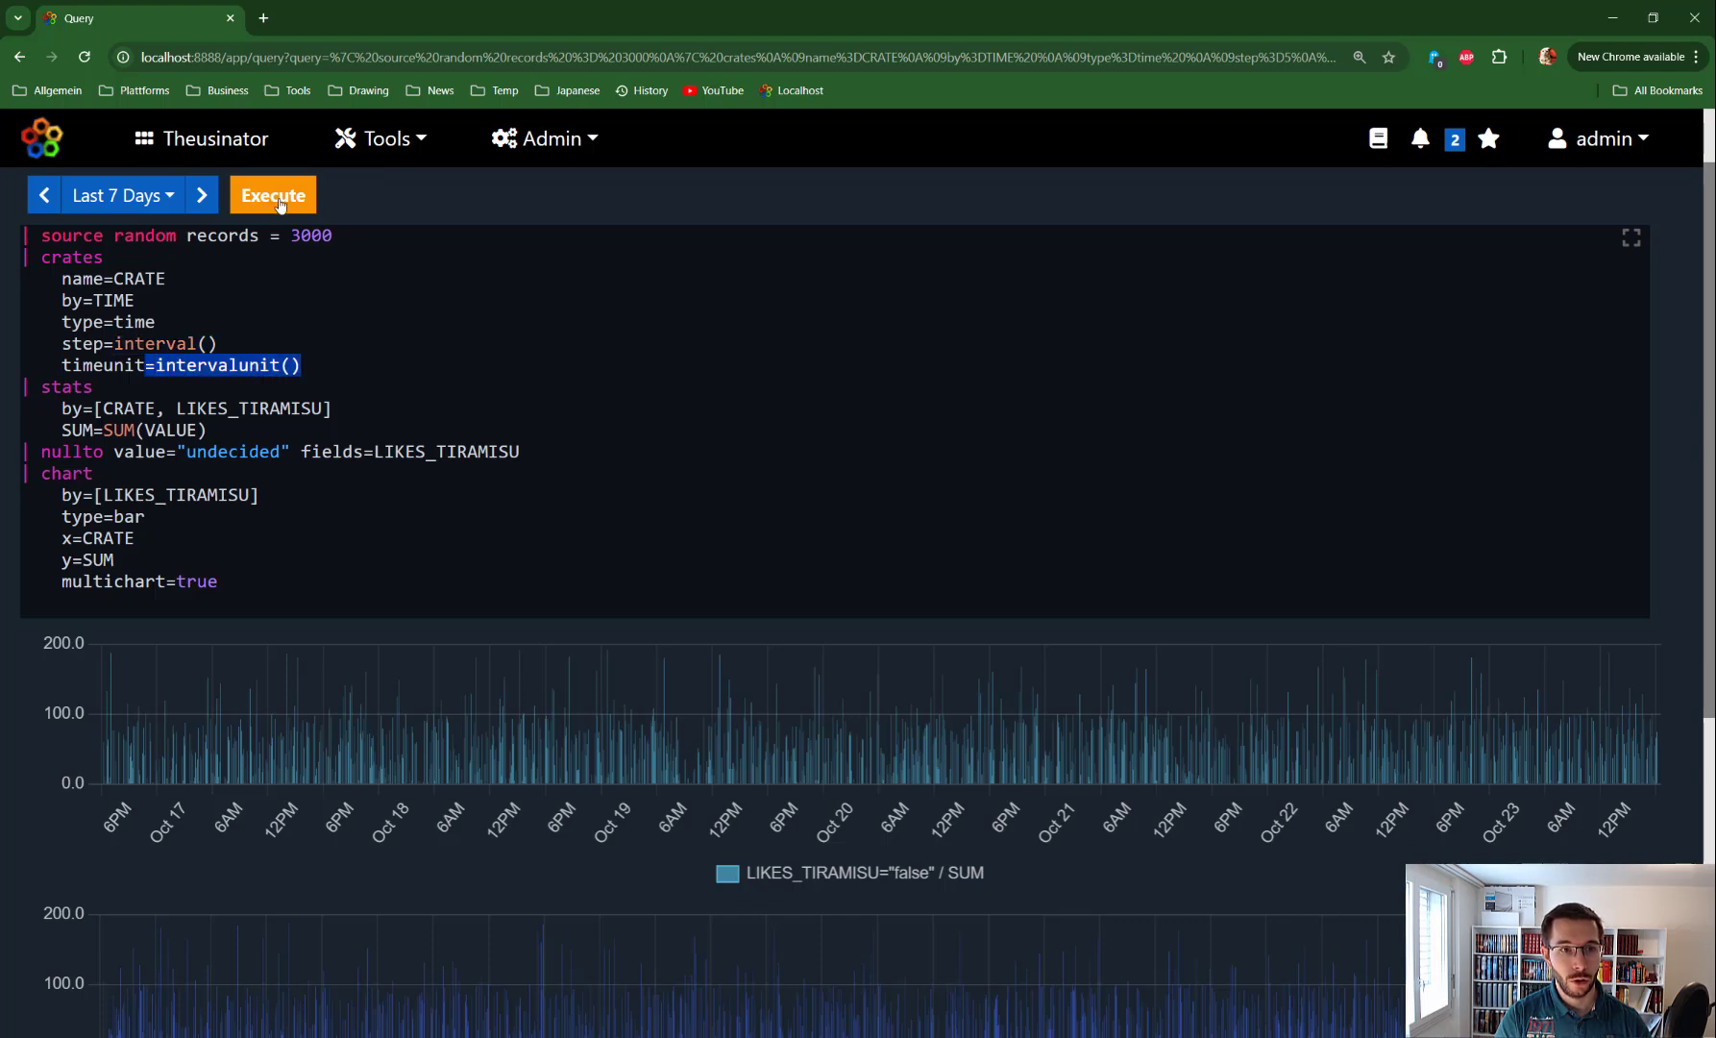
pyautogui.click(278, 200)
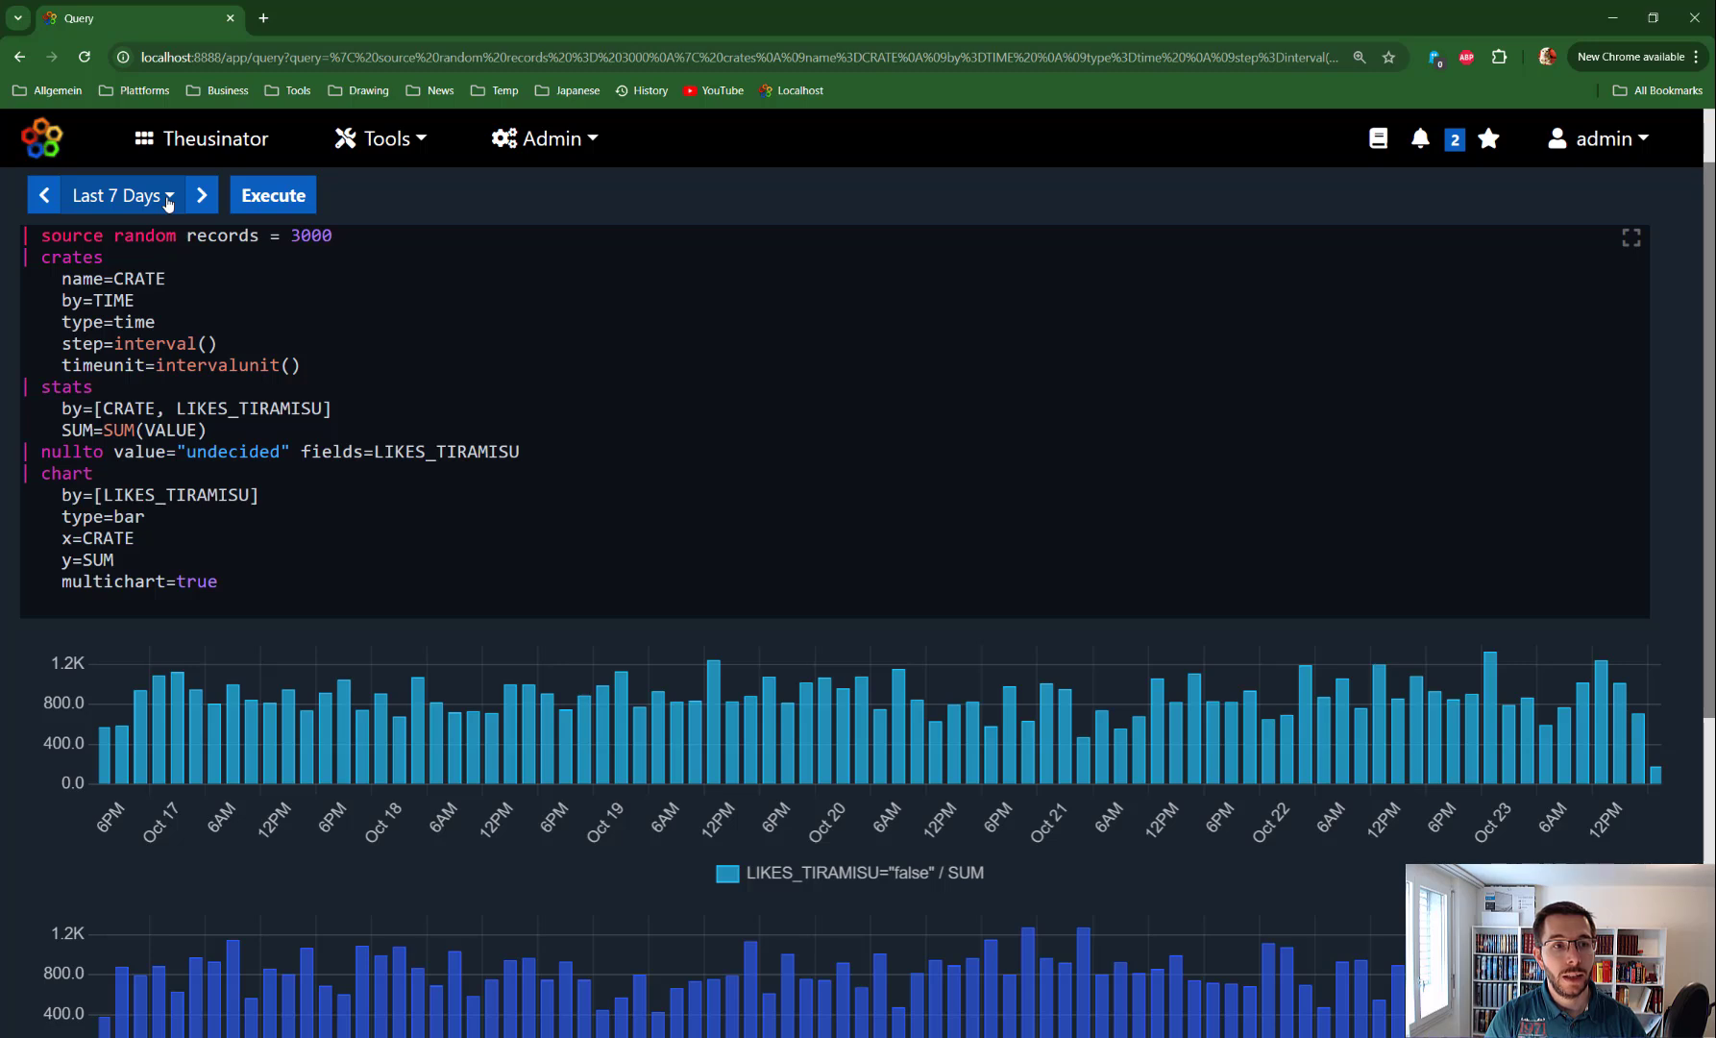
pyautogui.moveTo(228, 343); pyautogui.dragTo(115, 343)
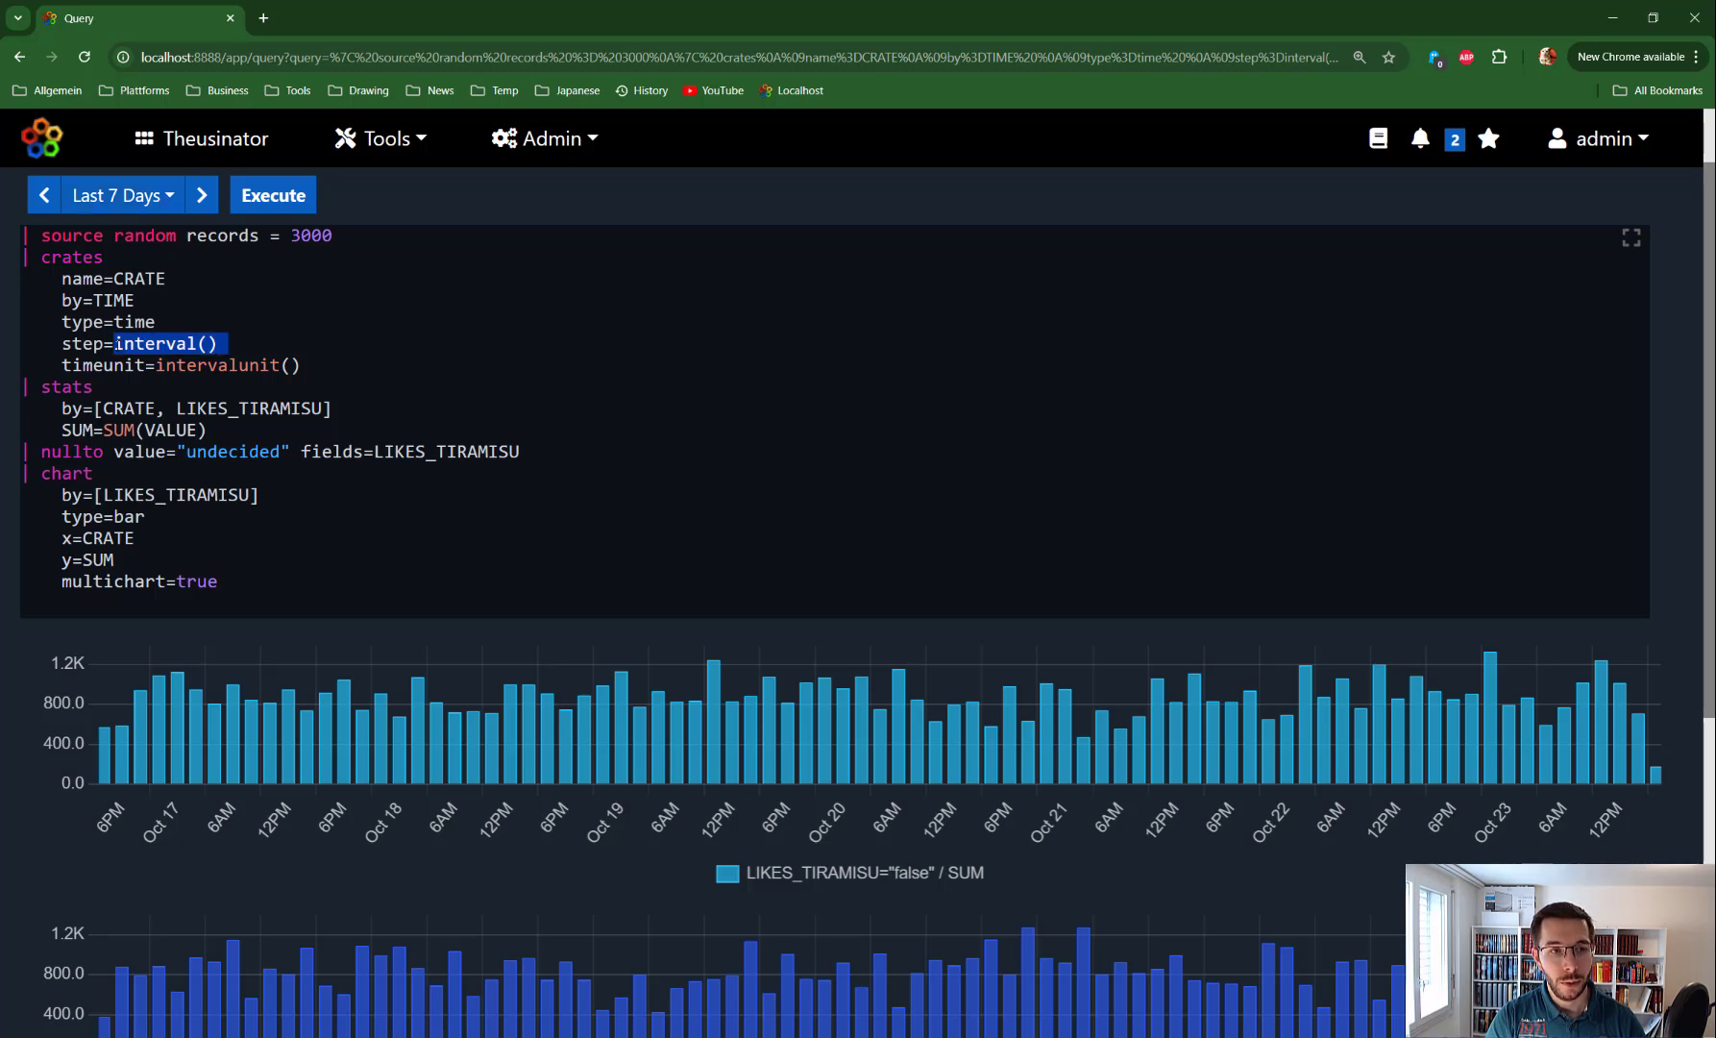
pyautogui.moveTo(300, 365); pyautogui.dragTo(156, 365)
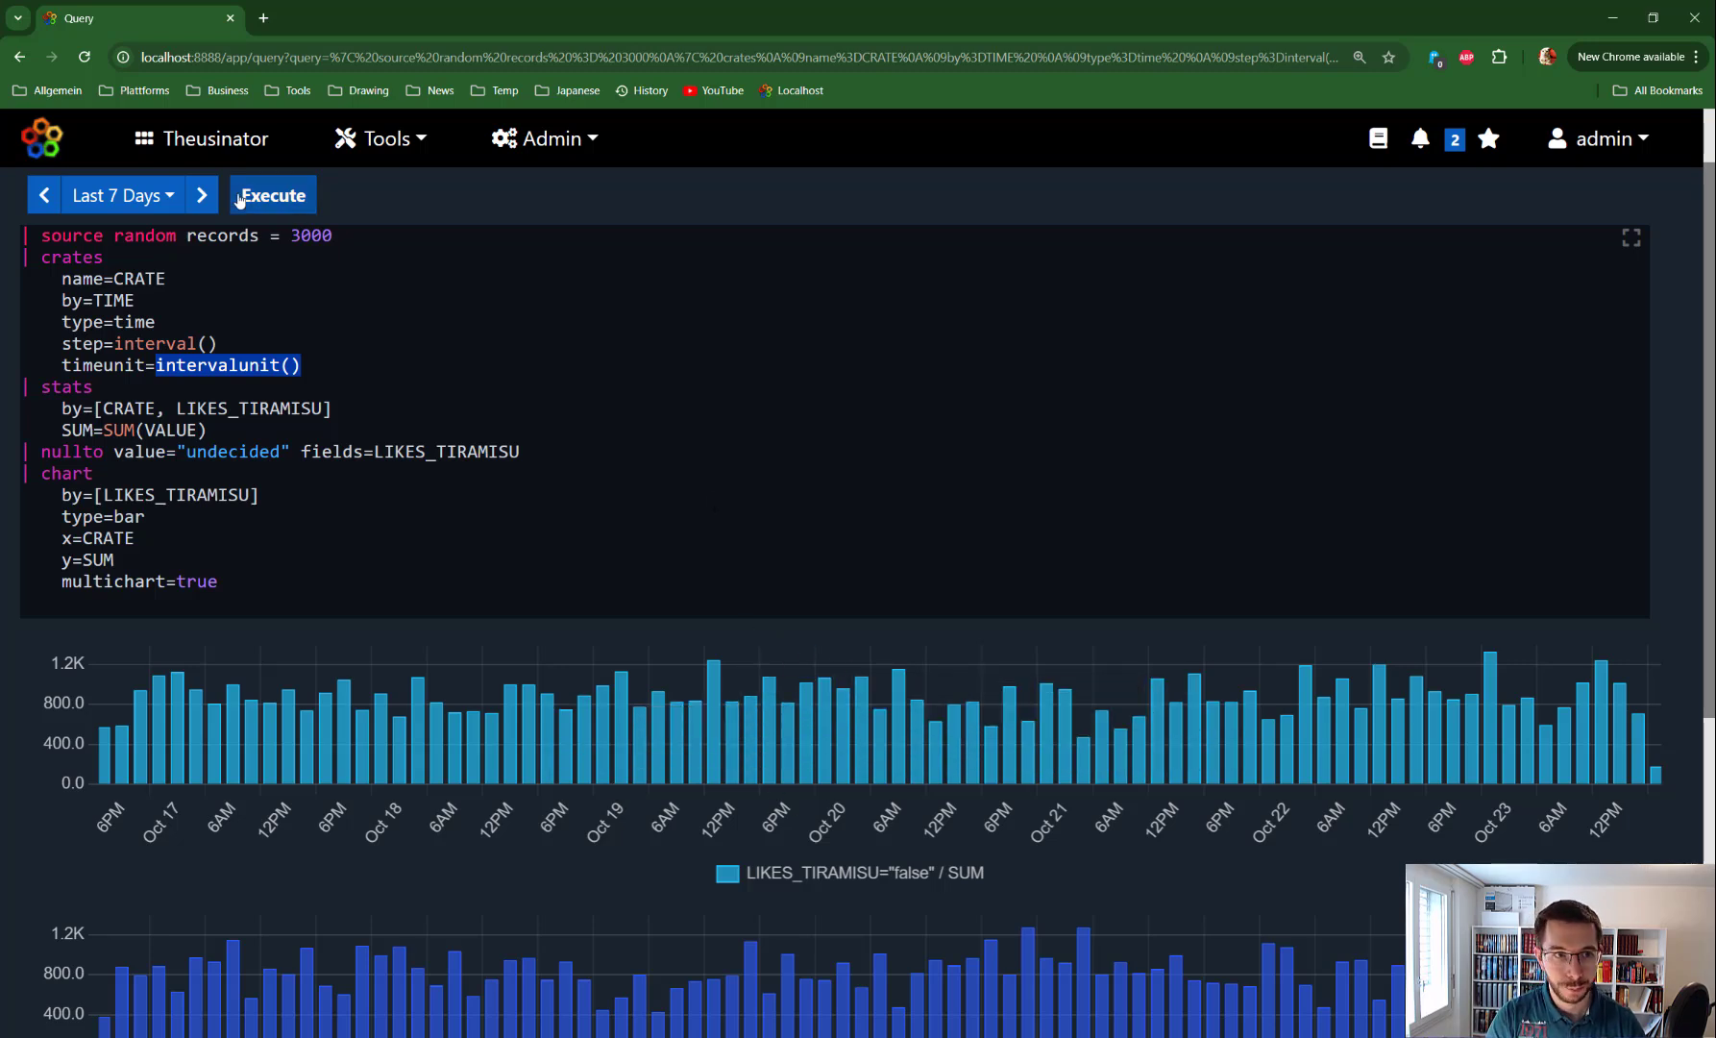
# Try the Last 5 Minutes, Last 12 Hours and Last 1 Month time ranges
pyautogui.click(115, 195)
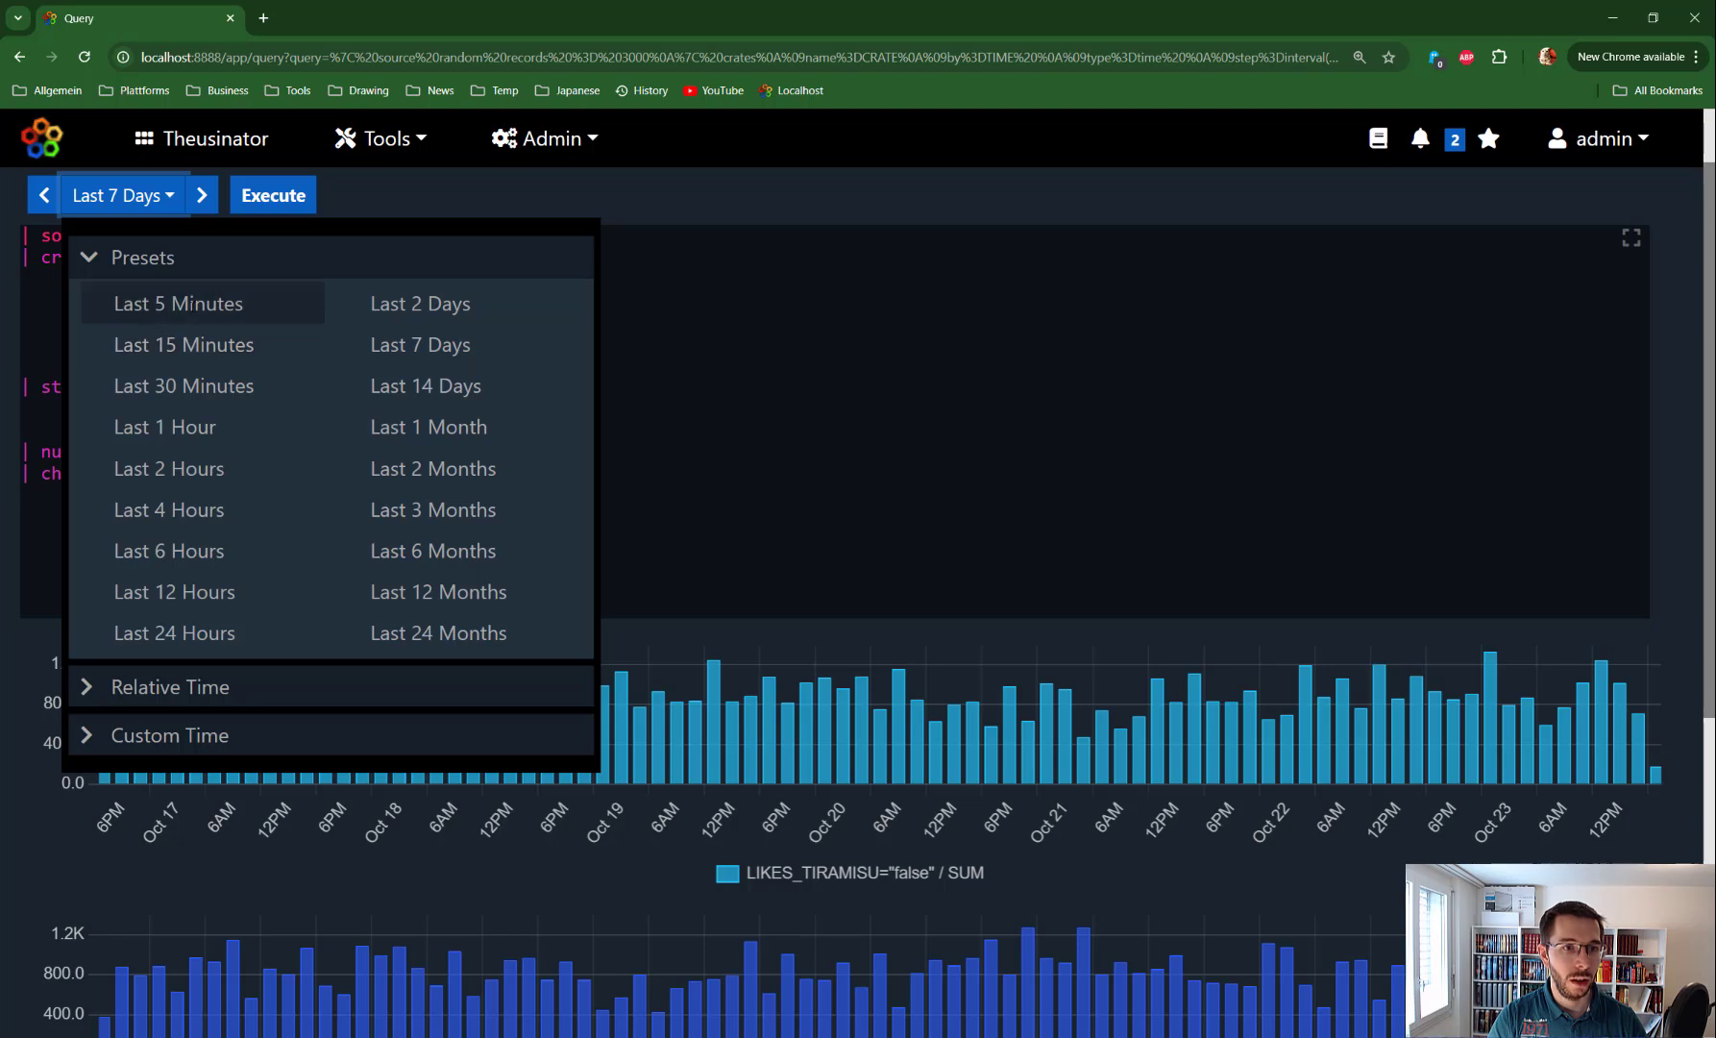
pyautogui.click(173, 305)
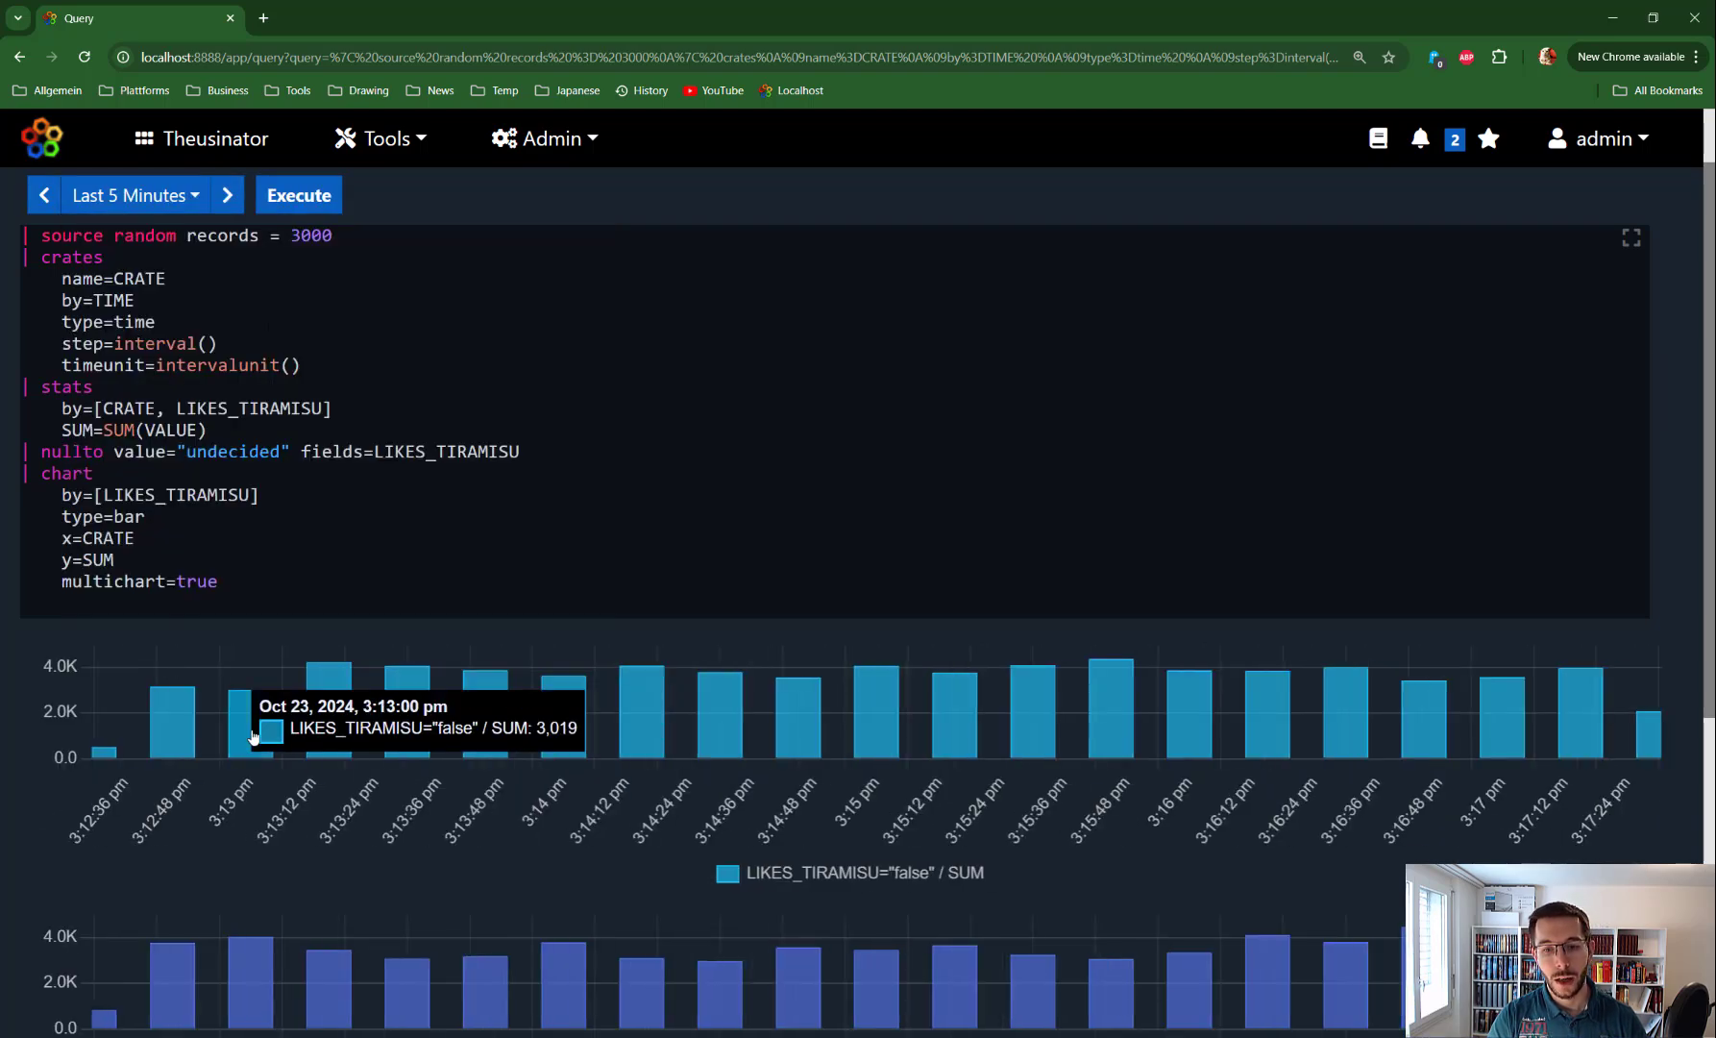
pyautogui.click(192, 196)
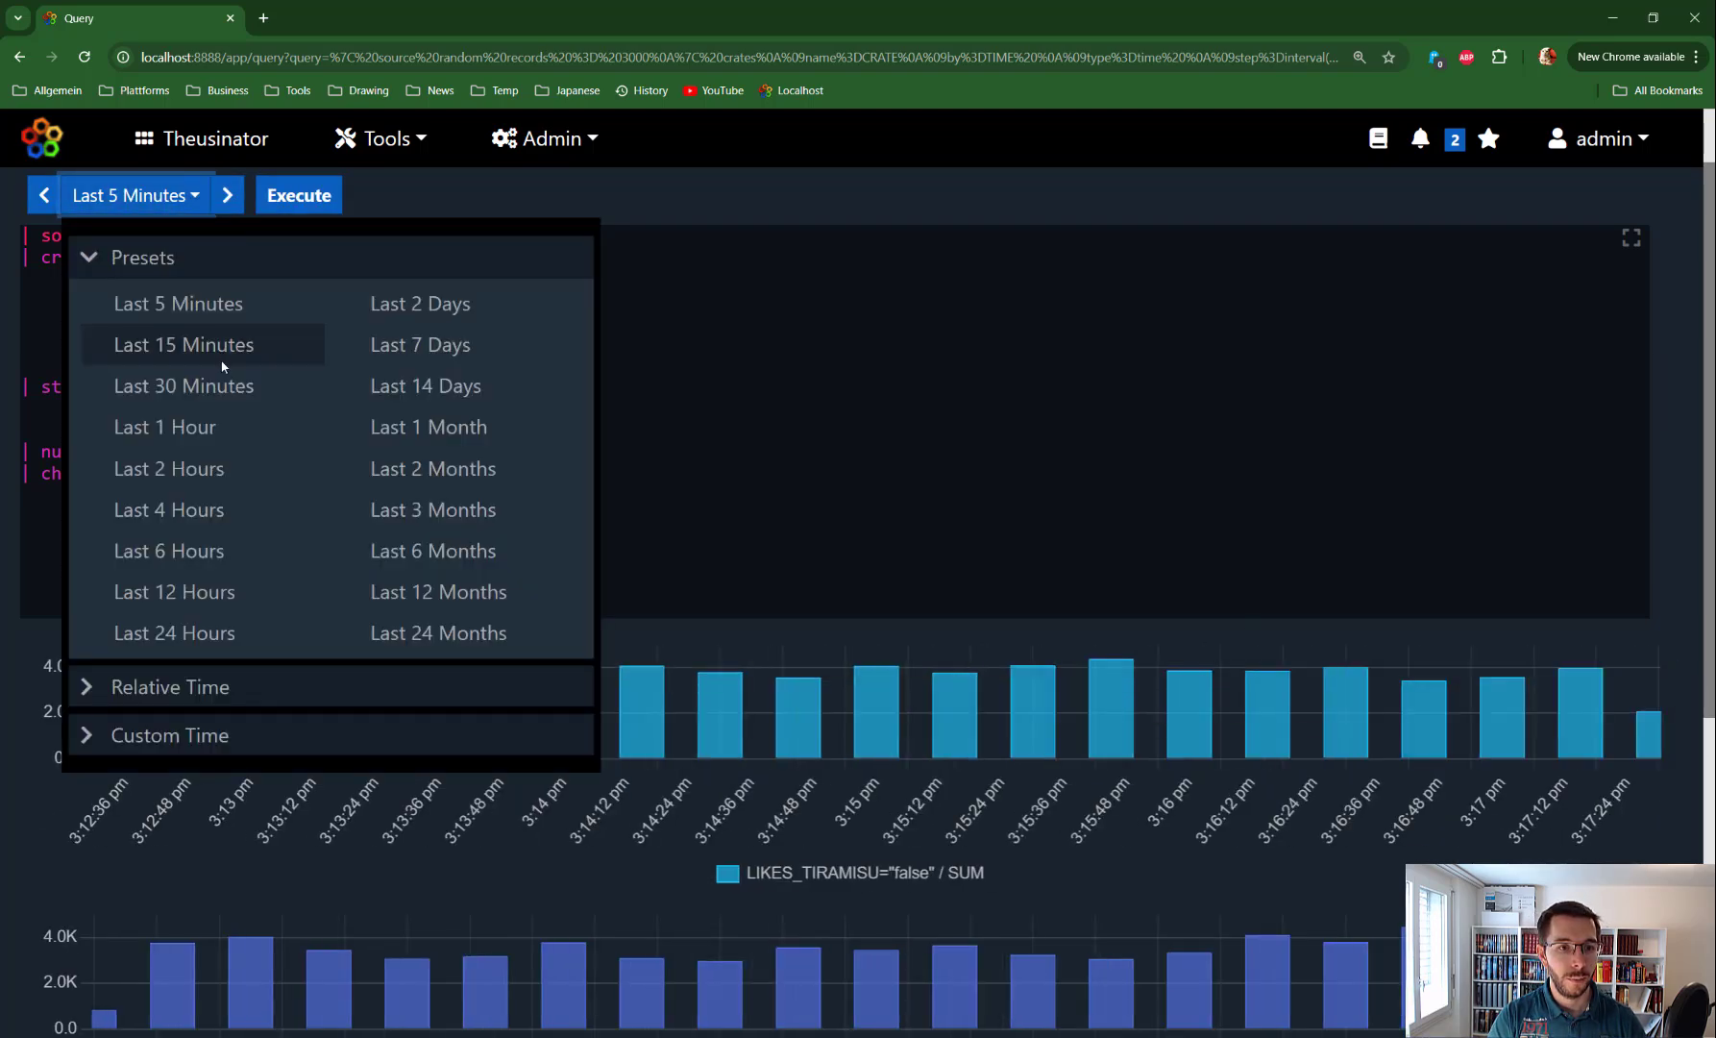
pyautogui.click(173, 592)
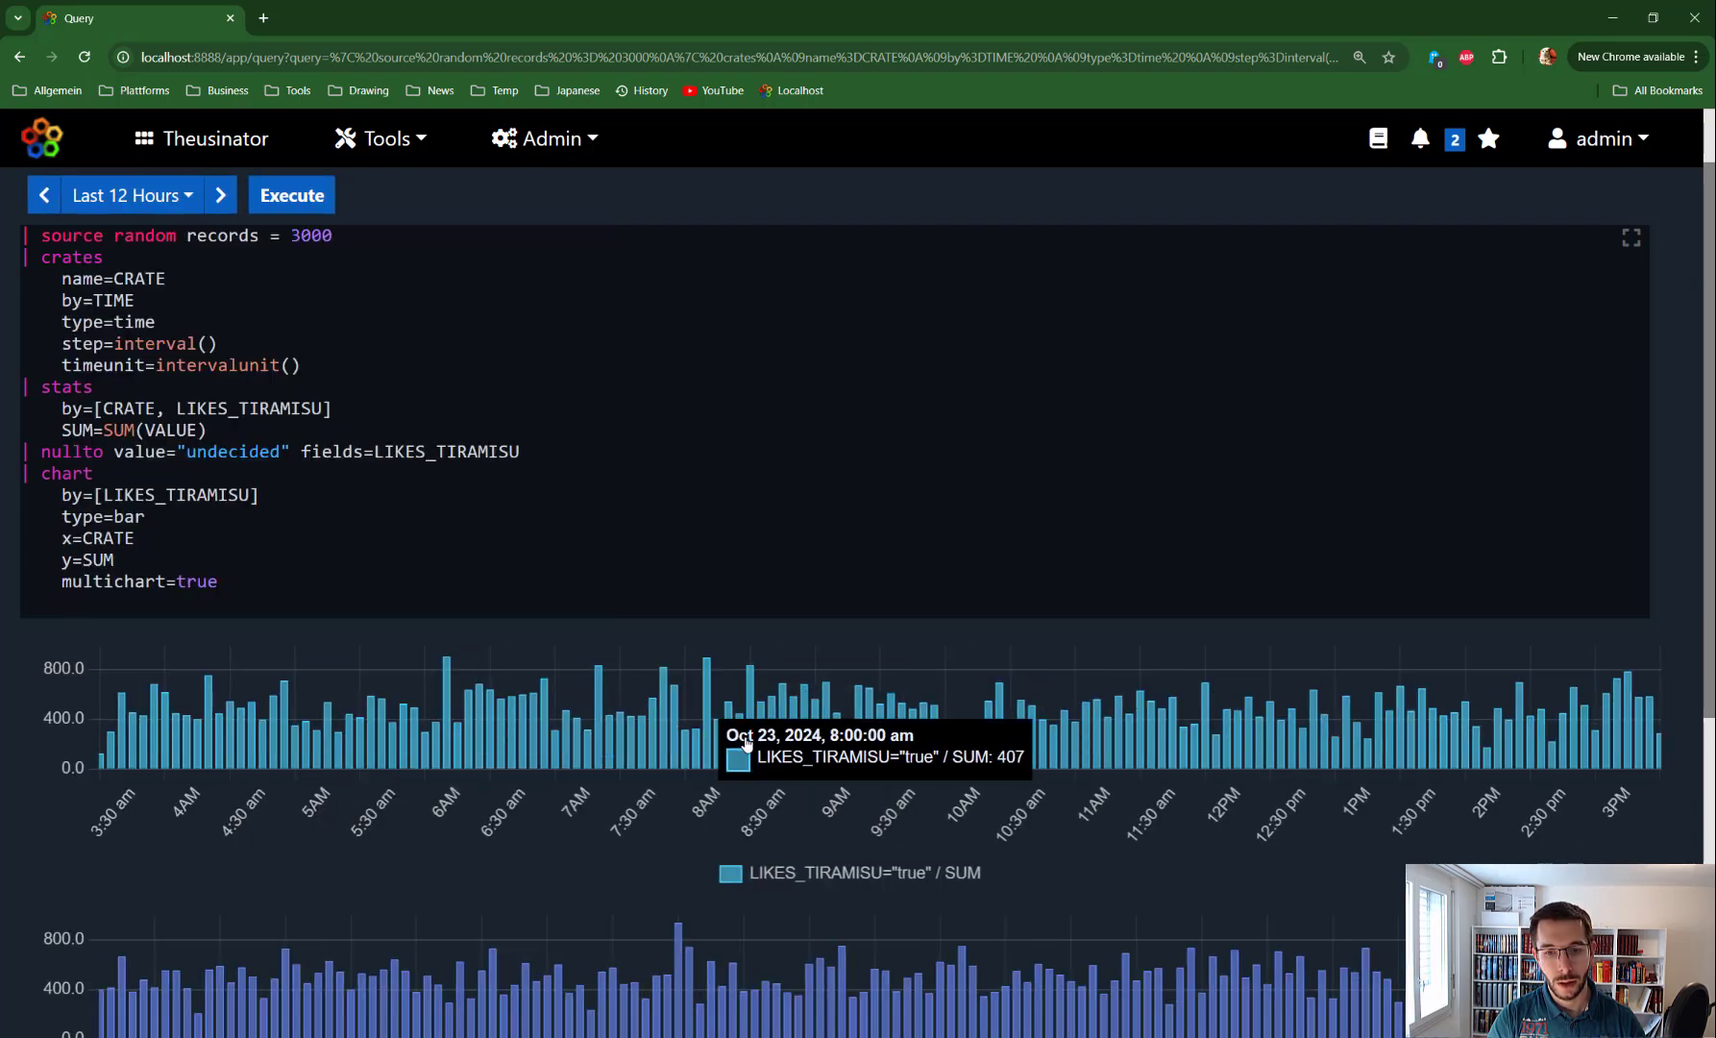
pyautogui.click(183, 200)
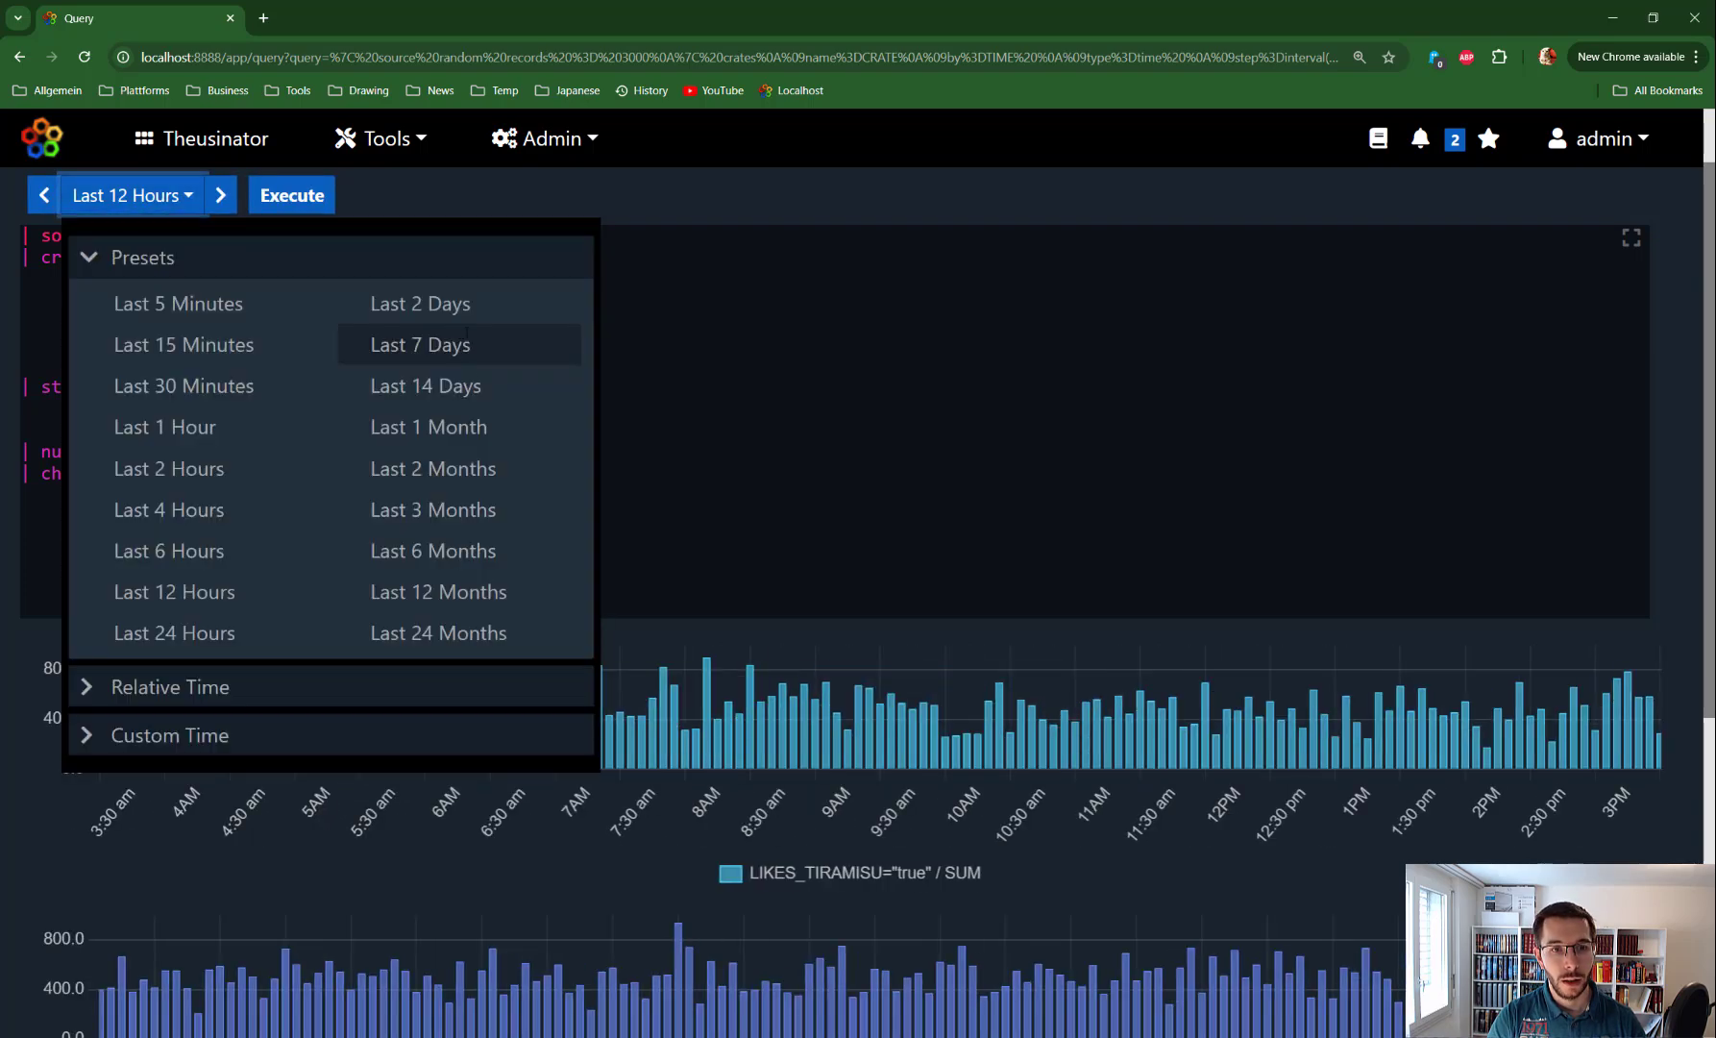
pyautogui.click(461, 426)
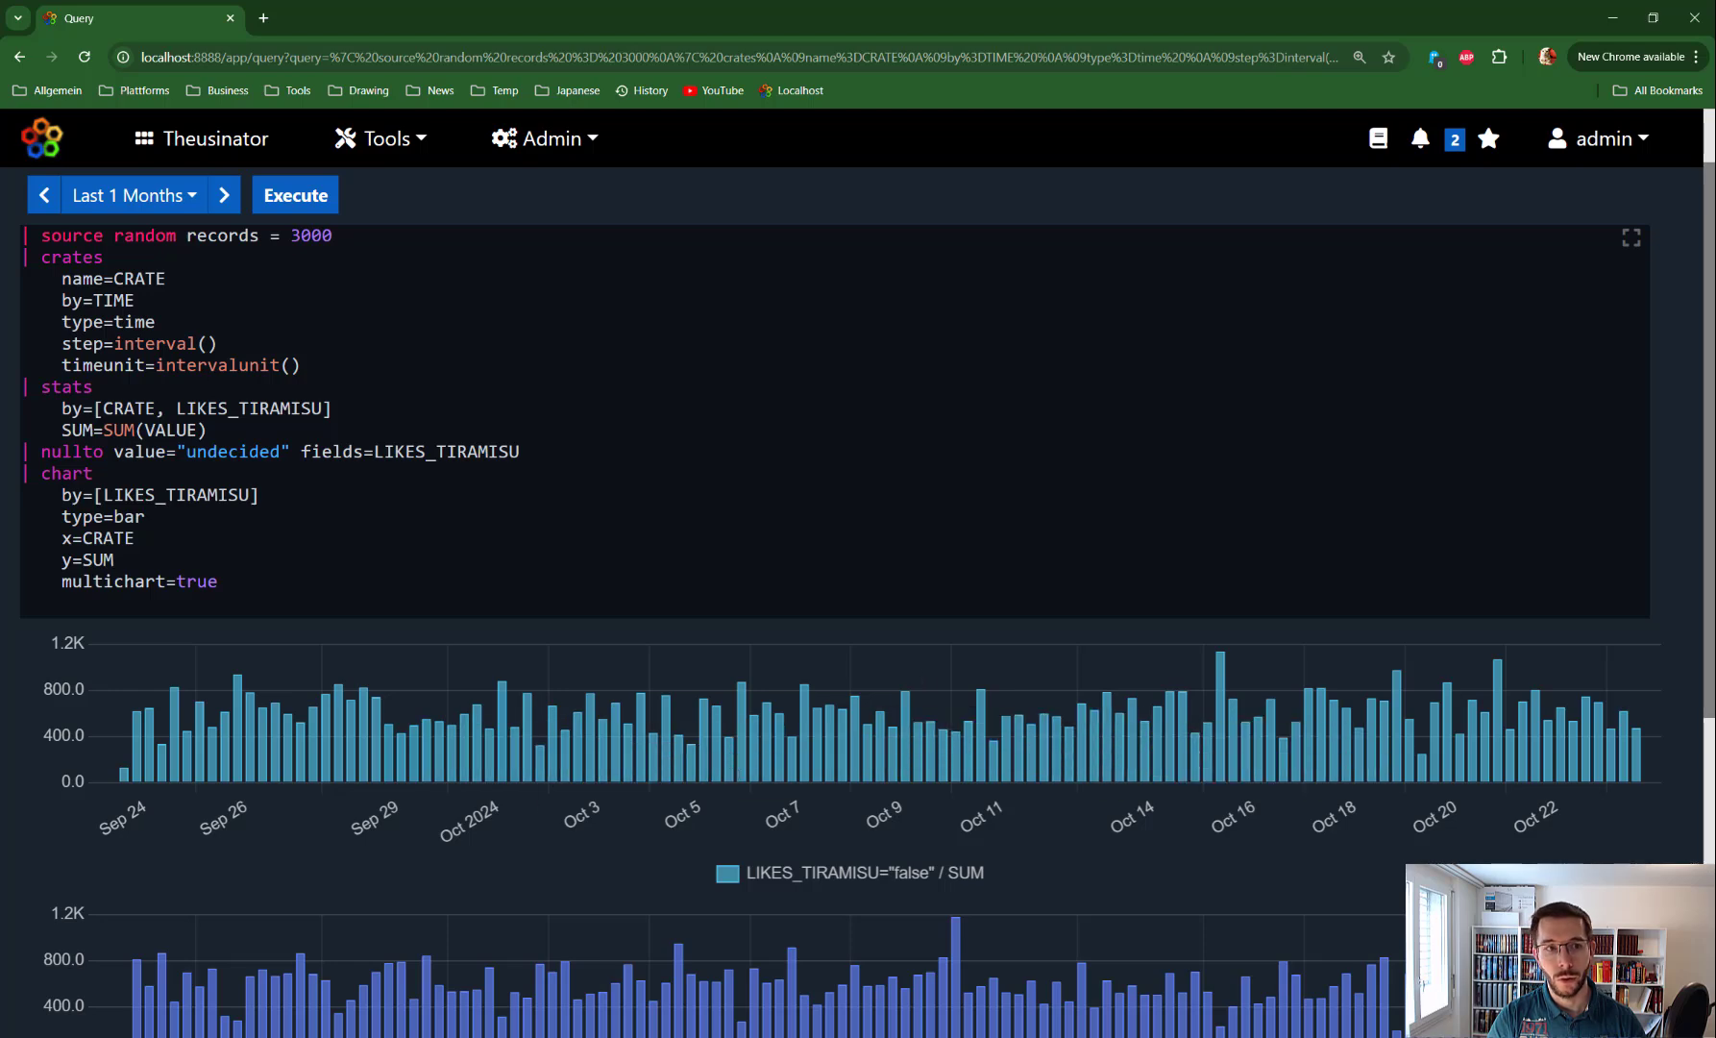
# Set the range to Last 6 Months for roughly weekly bars from April to October
pyautogui.click(134, 195)
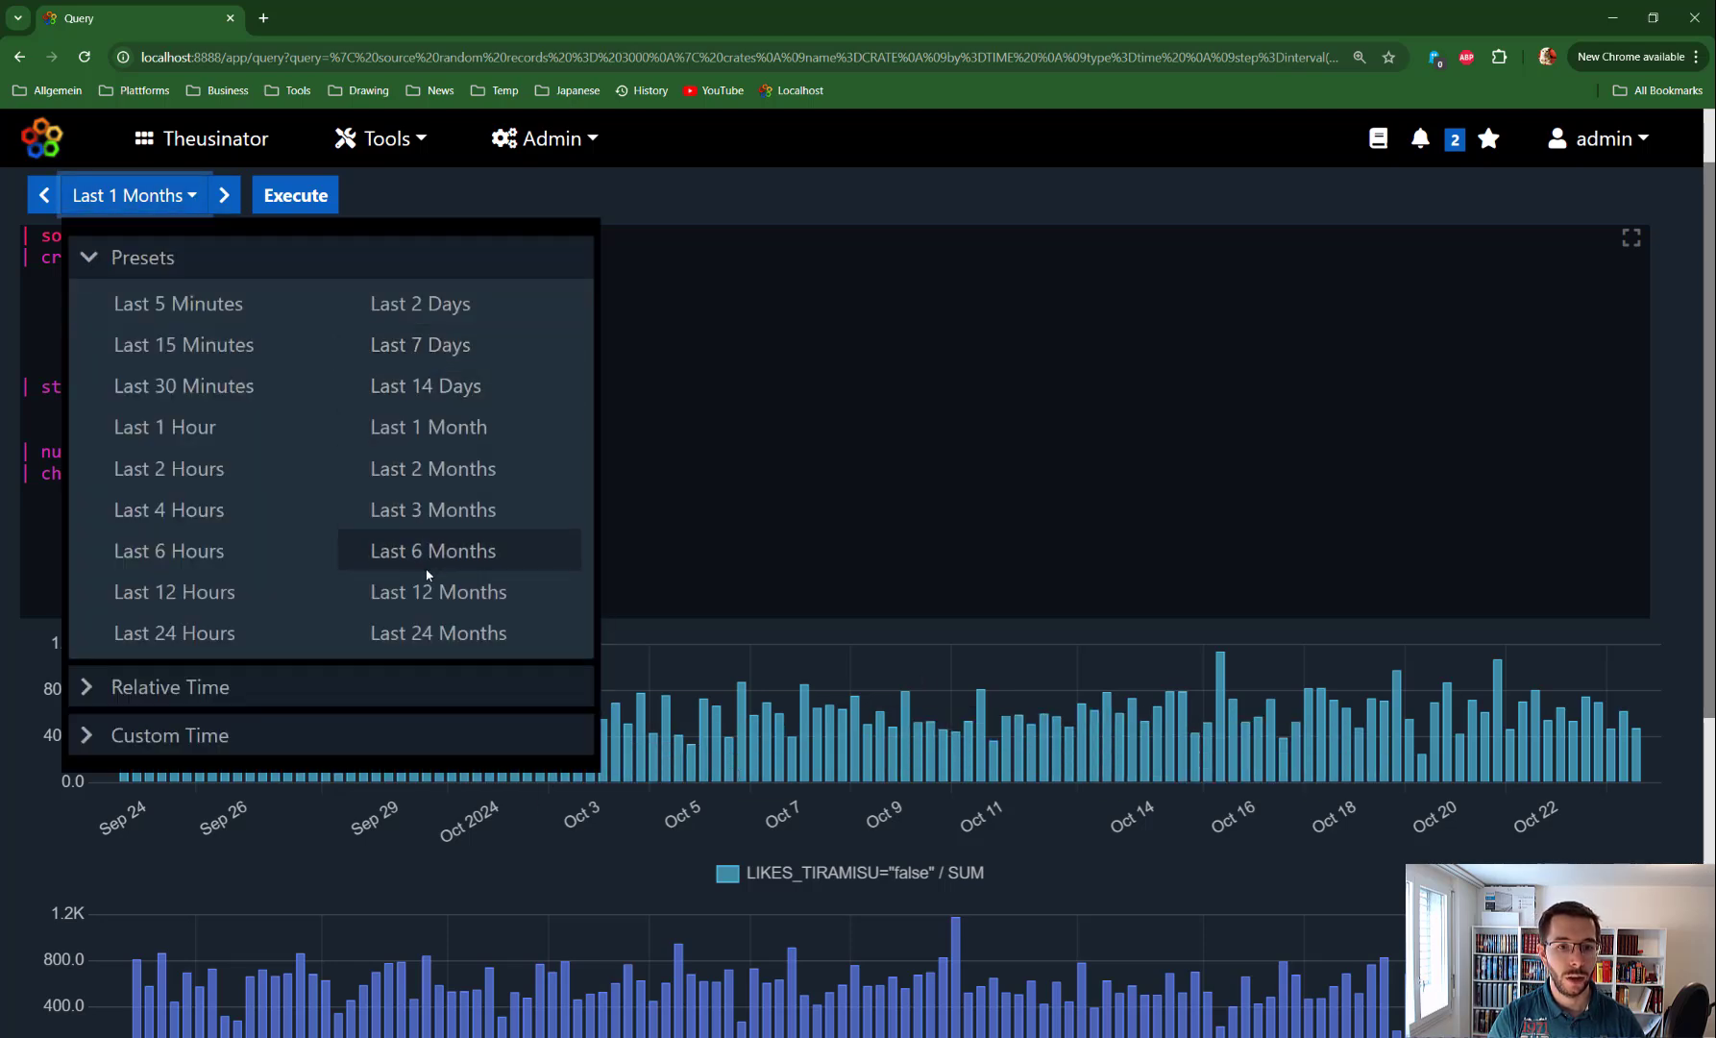
pyautogui.click(432, 551)
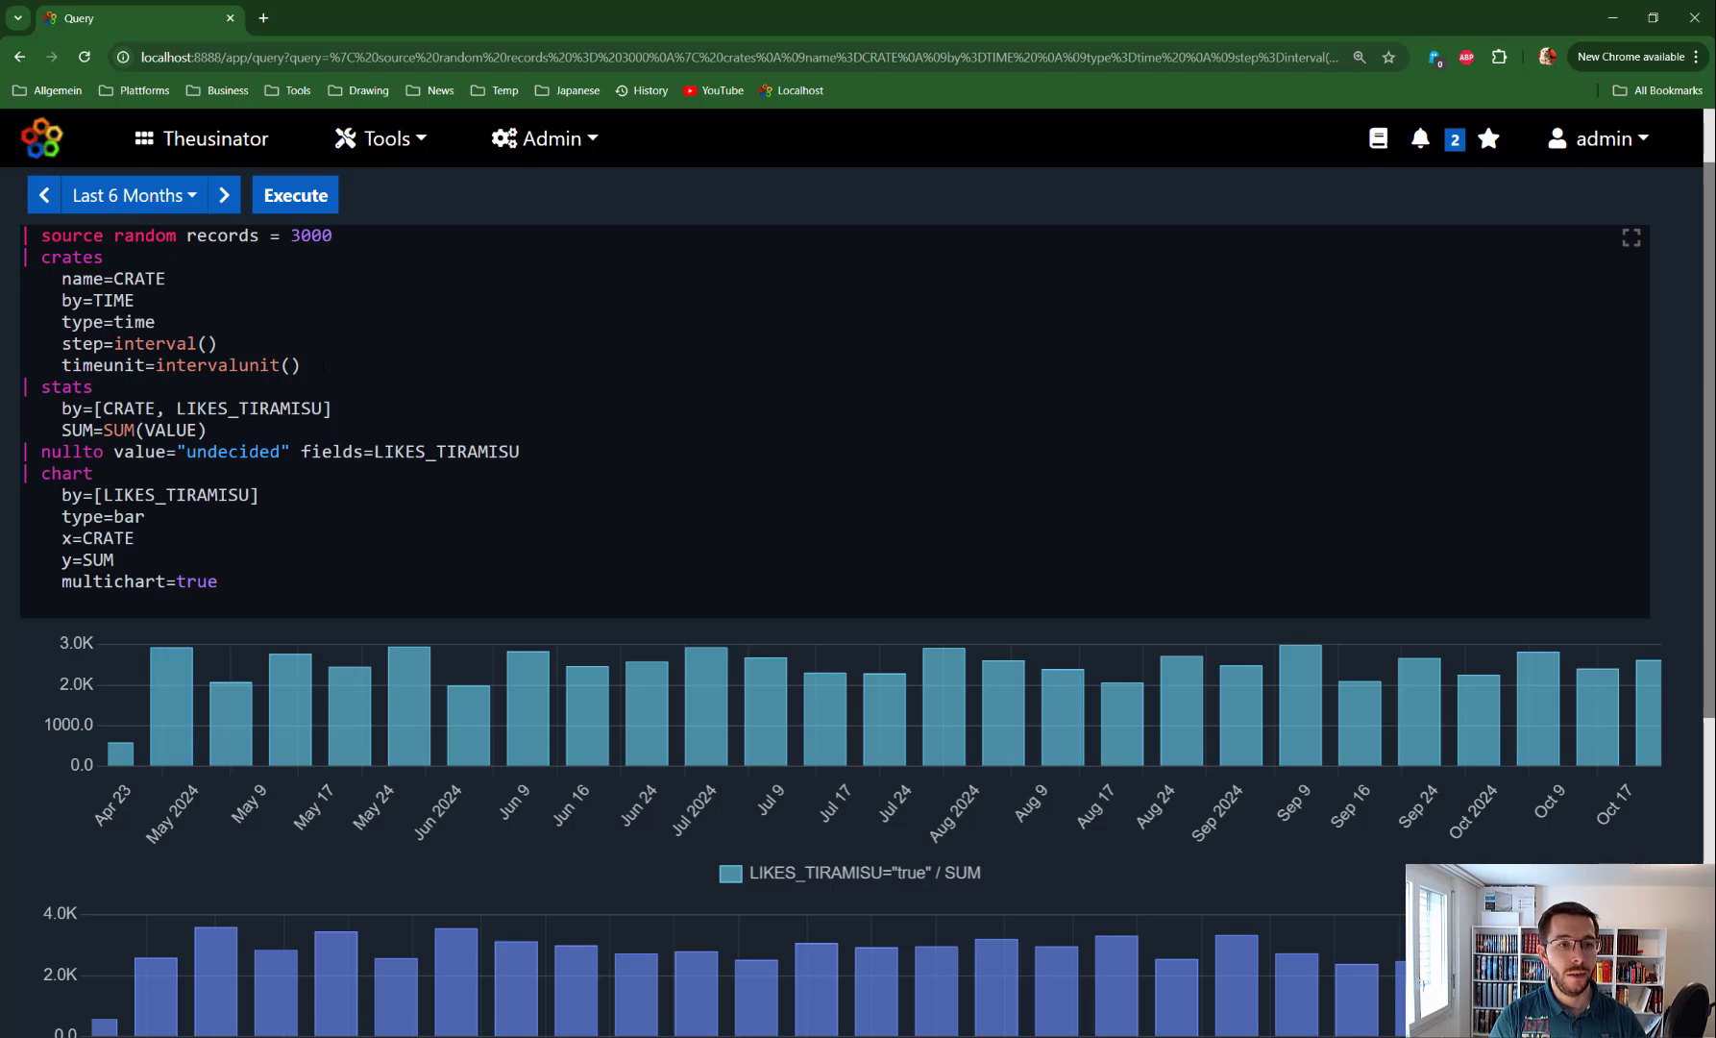
pyautogui.moveTo(322, 366); pyautogui.dragTo(3, 270)
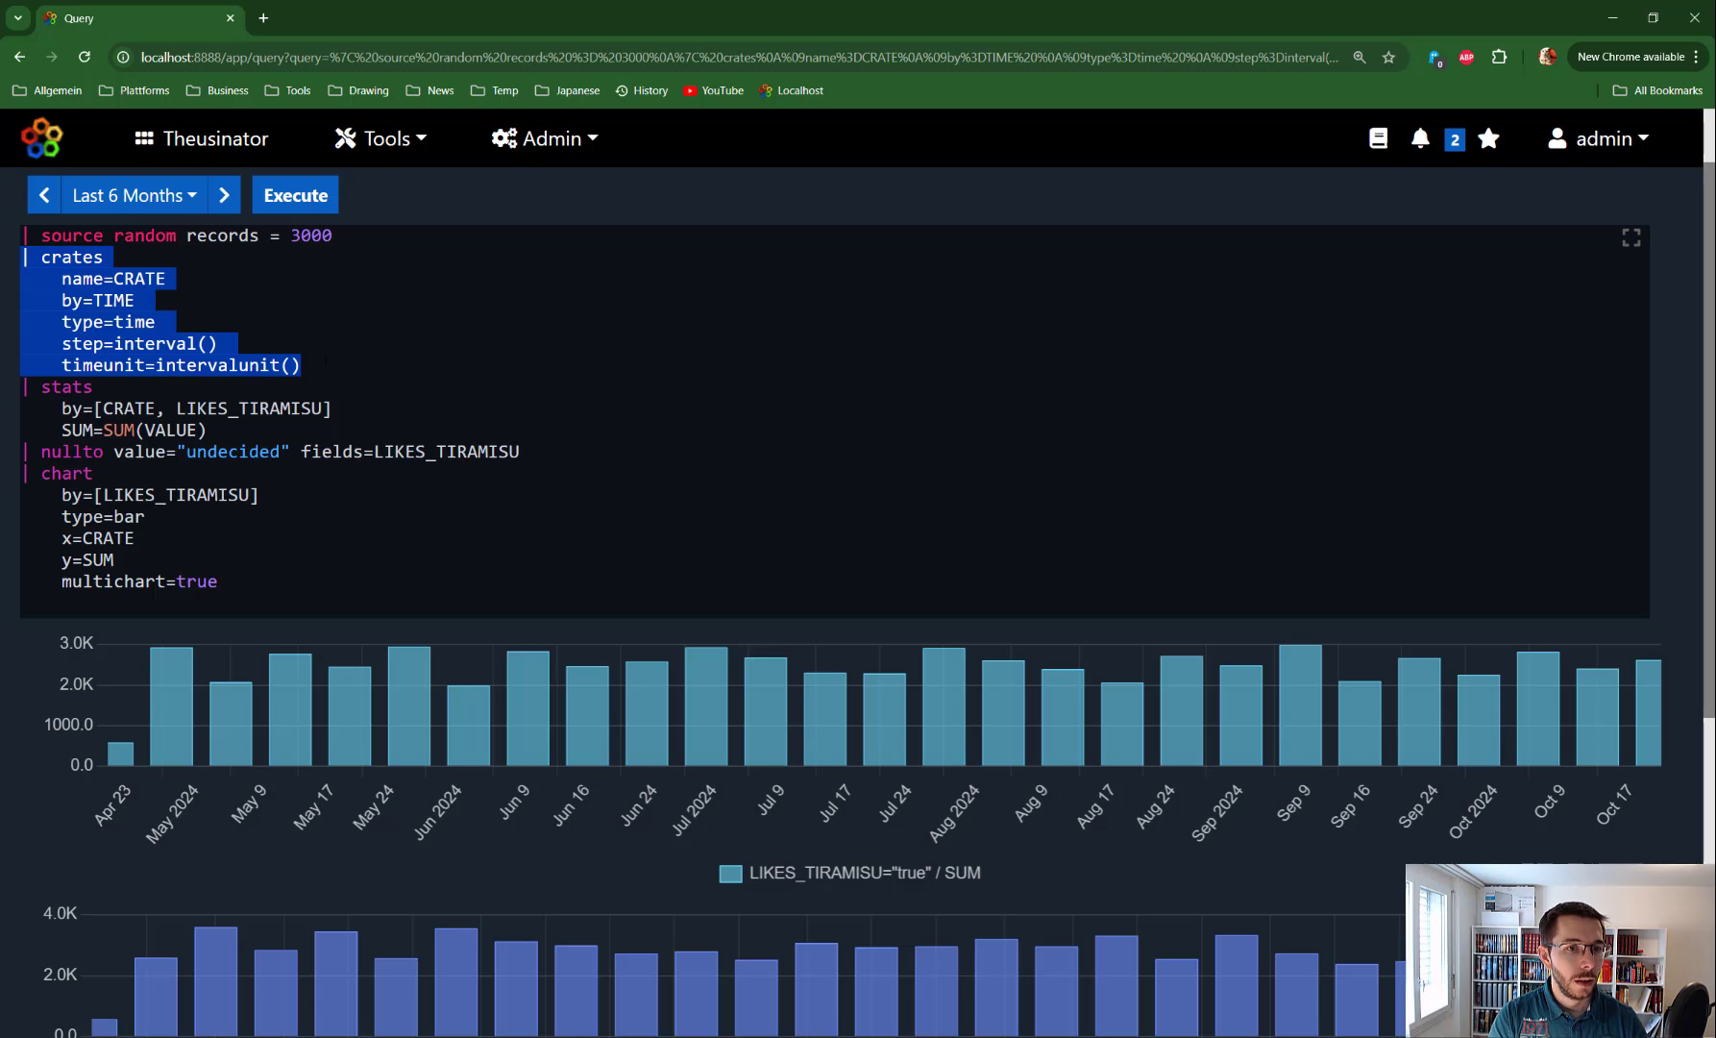
pyautogui.click(327, 363)
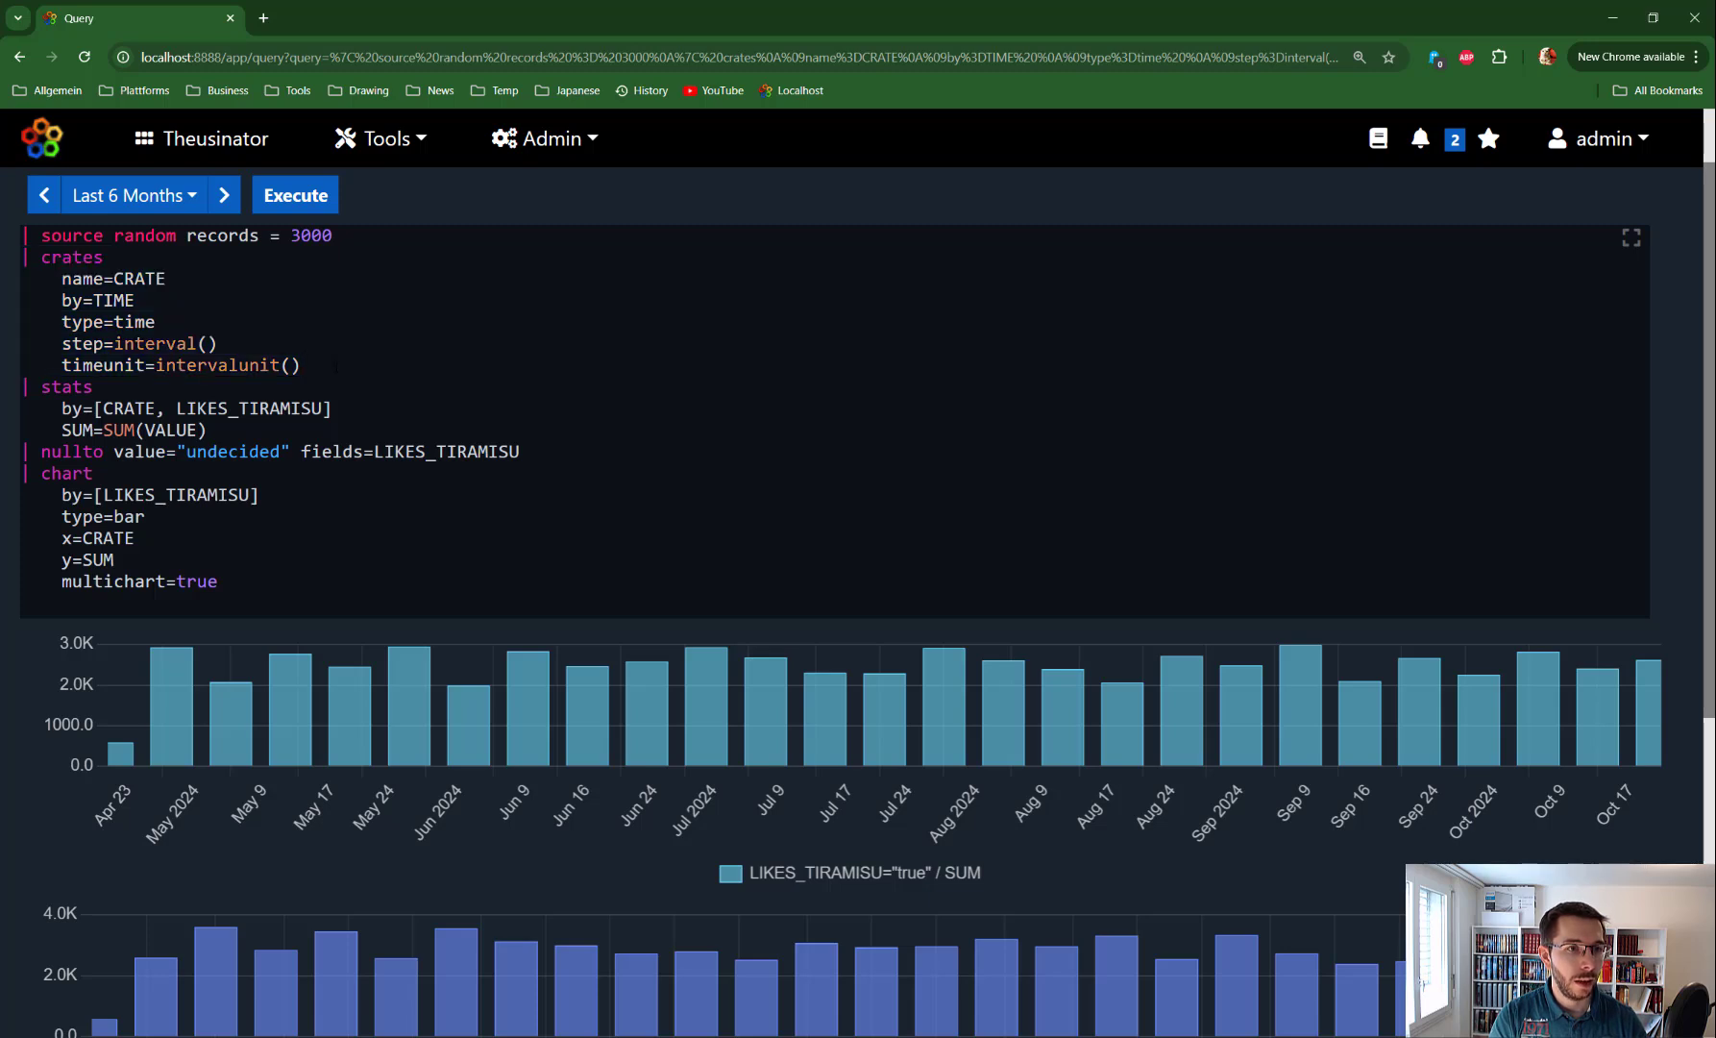